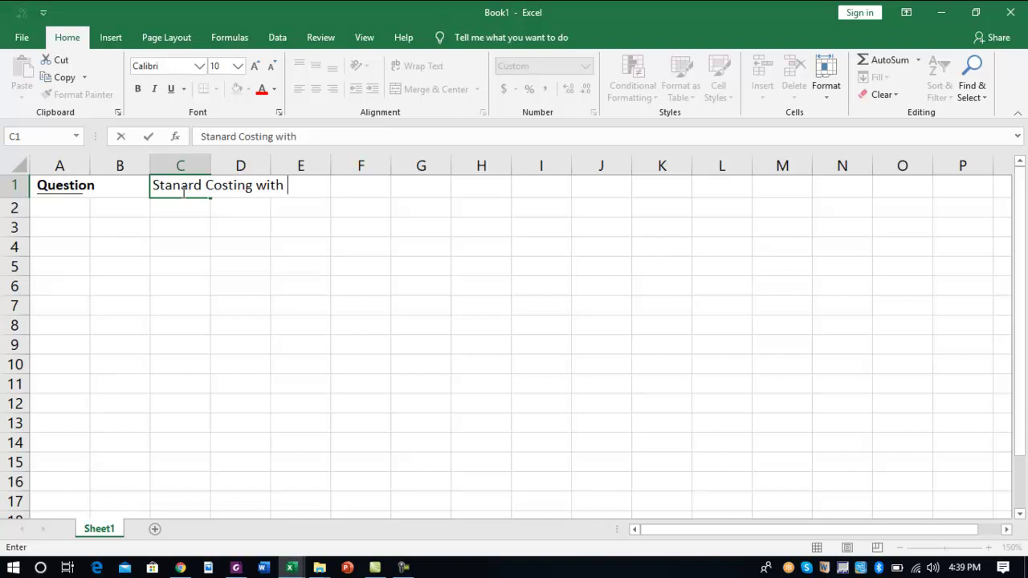
Complete the heading "Stanard Costing with WIP" in C1 and make it bold and underlined
{"action": "key", "text": "Return"}
{"action": "left_click", "coordinate": [182, 191]}
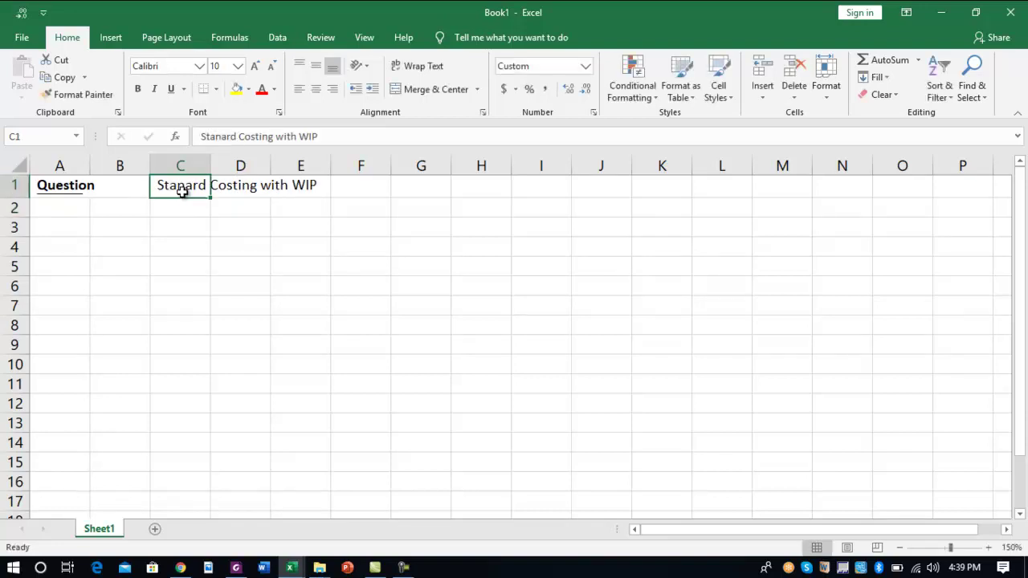
{"action": "key", "text": "ctrl+u"}
{"action": "key", "text": "ctrl+b"}
Add an "Opening WIP" row in A3 with 5000 units in C3
{"action": "key", "text": "Down"}
{"action": "key", "text": "Down"}
{"action": "key", "text": "Left"}
{"action": "key", "text": "Left"}
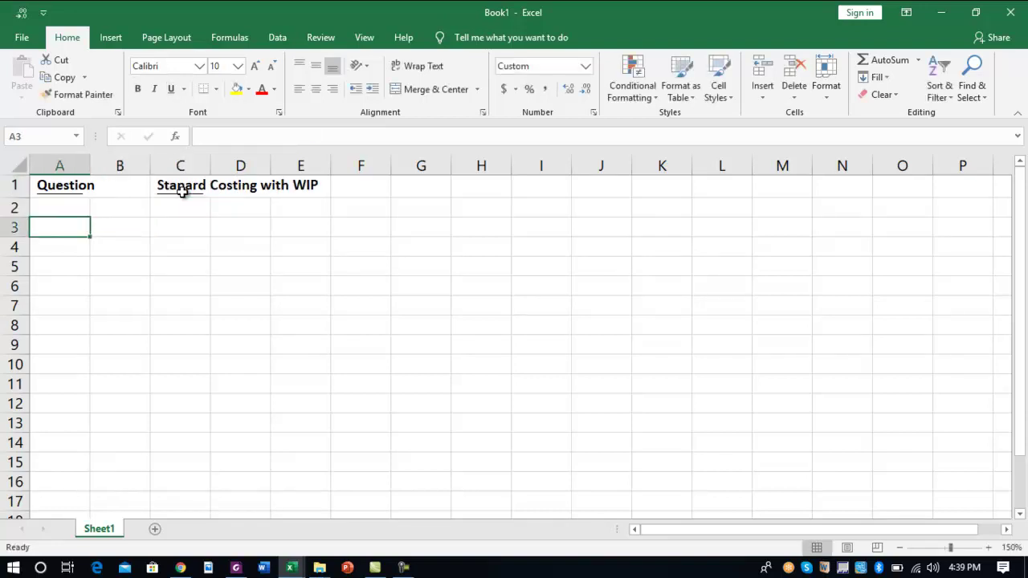
{"action": "type", "text": "Opening"}
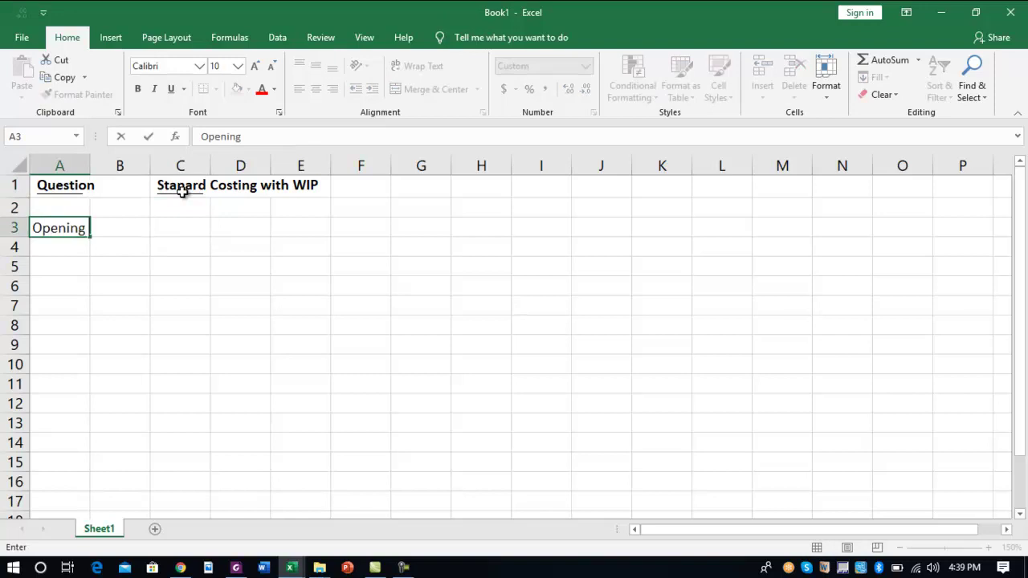
{"action": "type", "text": " WIP"}
{"action": "key", "text": "Right"}
{"action": "key", "text": "Right"}
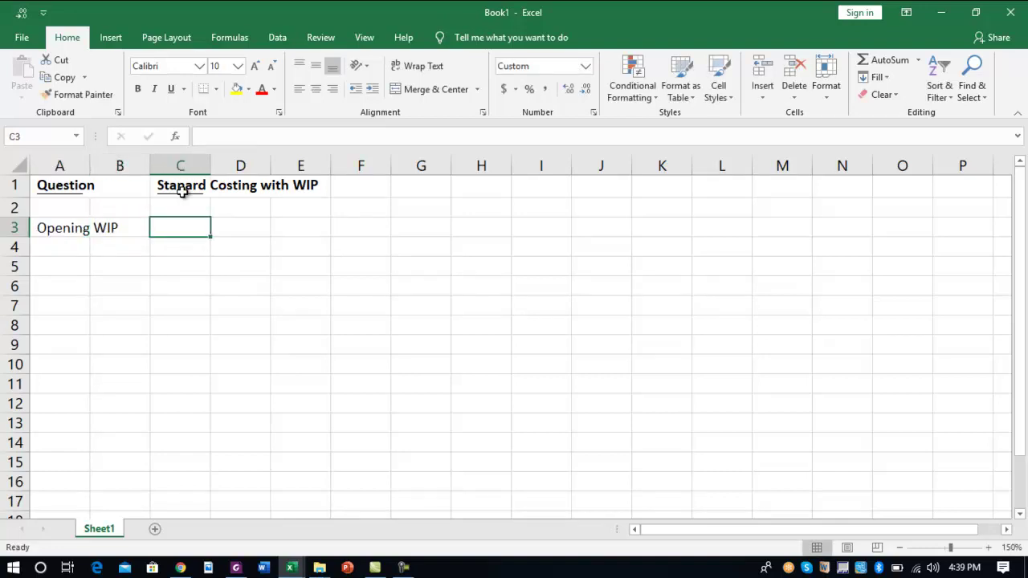
{"action": "type", "text": "5000"}
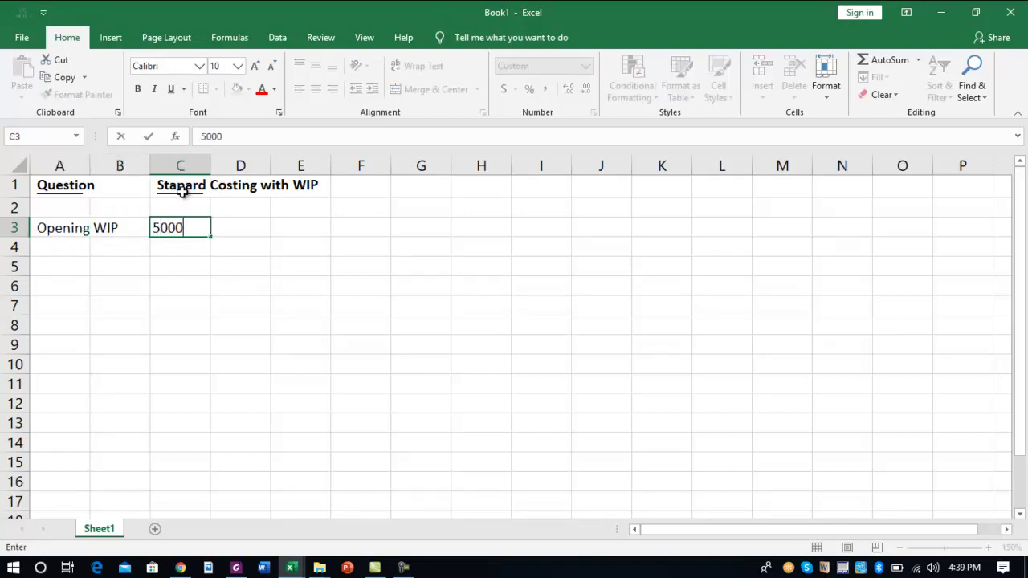
Note the opening WIP's completion percentages in D3 as "(Mat 100%, CC 60%)"
{"action": "key", "text": "Right"}
{"action": "type", "text": "(M"}
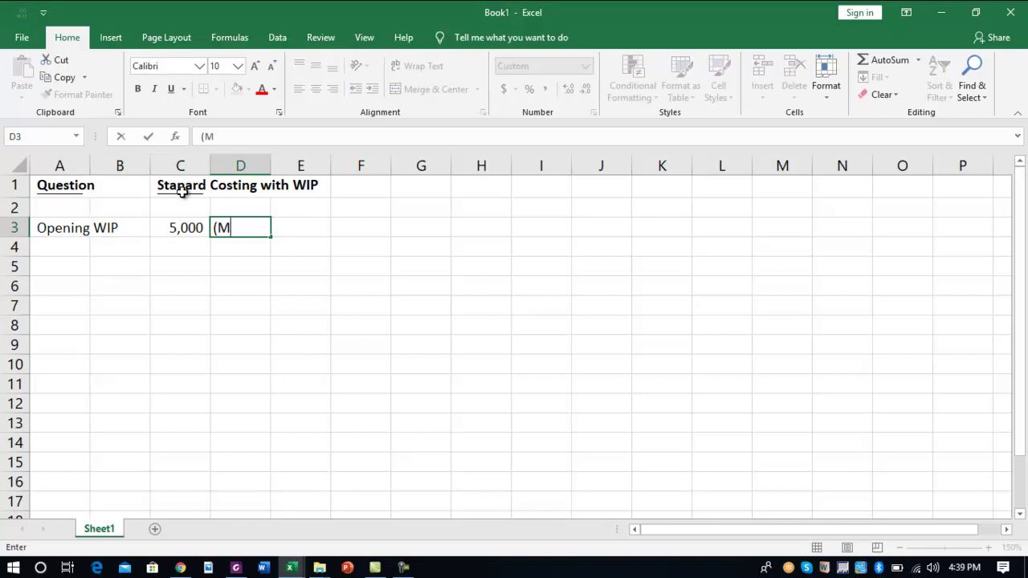
{"action": "type", "text": "at 100%, CC"}
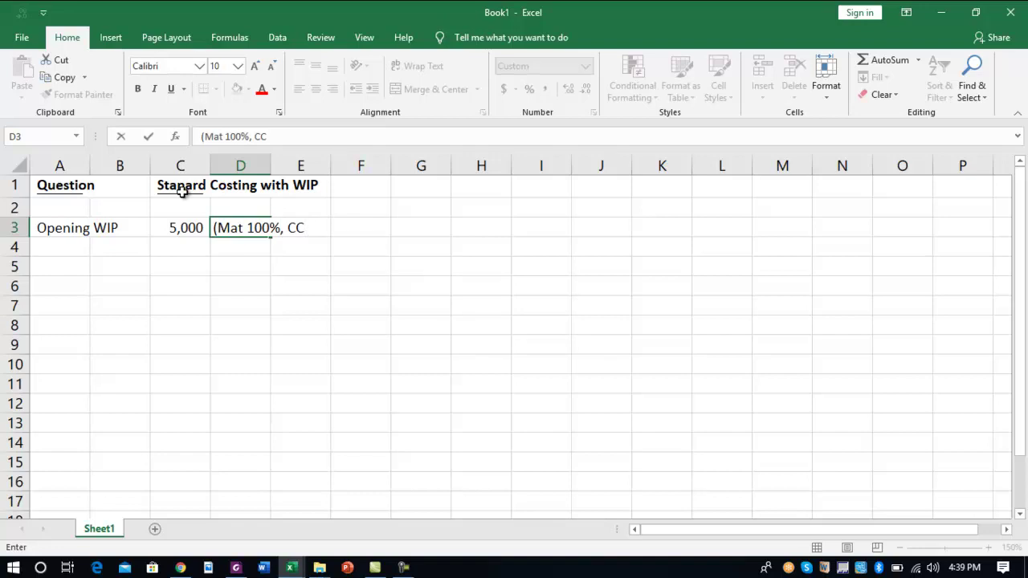
{"action": "type", "text": " 60%)"}
{"action": "key", "text": "Return"}
Add a "New Units" row in A4 with 28000 units in C4
{"action": "key", "text": "Left"}
{"action": "key", "text": "Up"}
{"action": "key", "text": "Left"}
{"action": "key", "text": "Down"}
{"action": "type", "text": "New"}
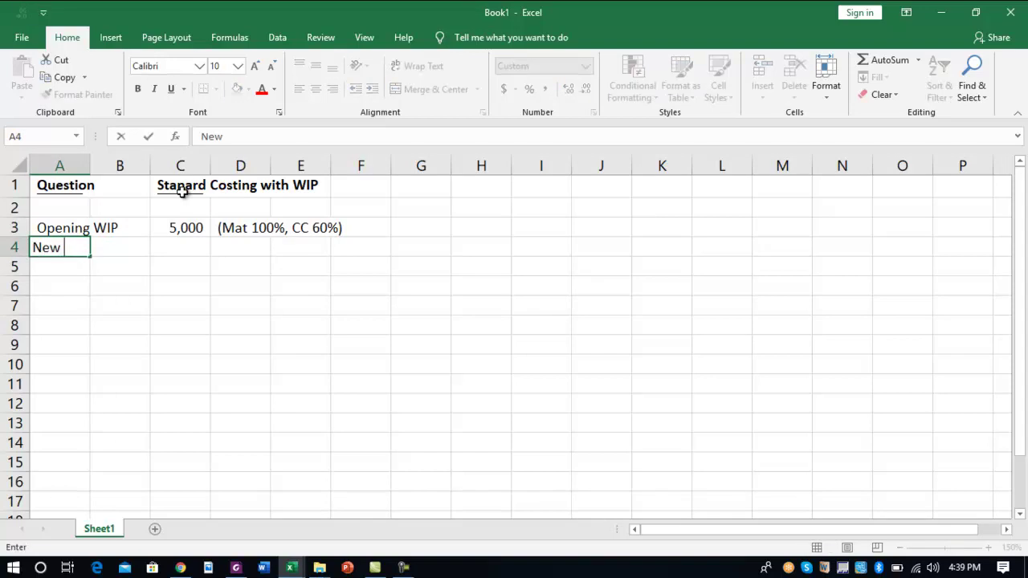
{"action": "type", "text": " Units"}
{"action": "key", "text": "Right"}
{"action": "key", "text": "Right"}
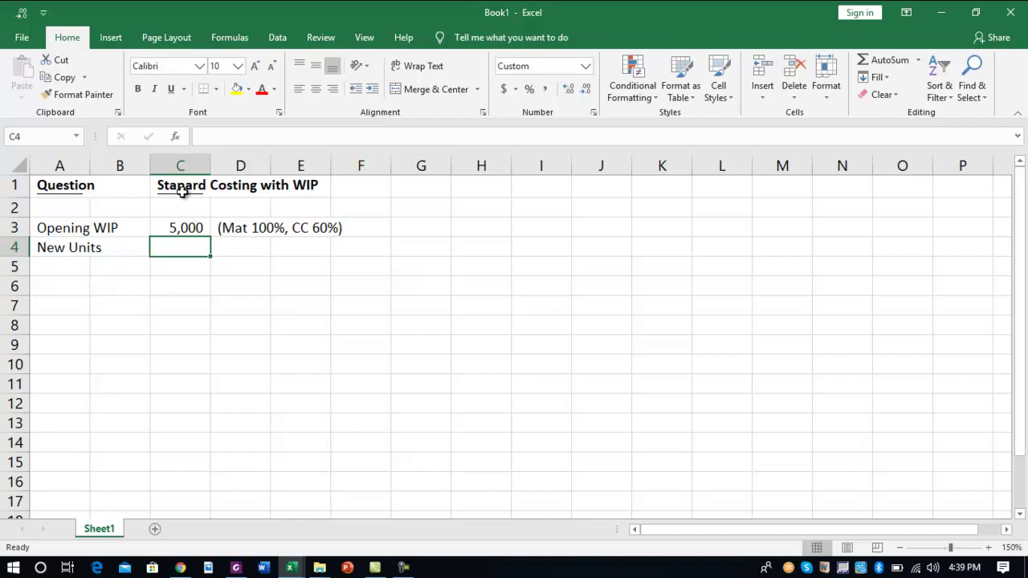
{"action": "type", "text": "28000"}
{"action": "key", "text": "Return"}
Sum C3:C4 in C5 and give the total a top and double bottom border
{"action": "key", "text": "Right"}
{"action": "key", "text": "Right"}
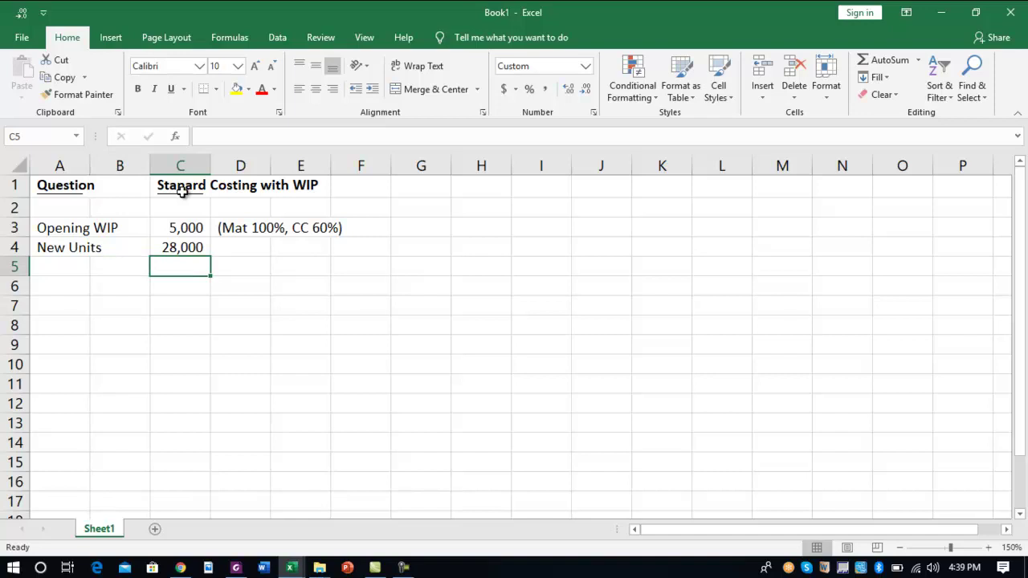
{"action": "key", "text": "alt+equal"}
{"action": "key", "text": "ctrl+Return"}
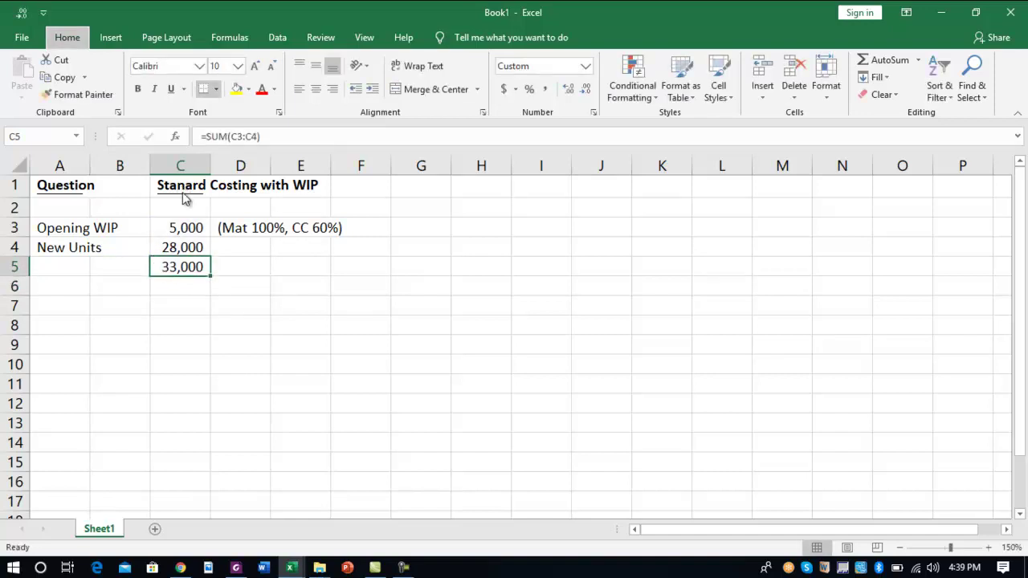
{"action": "key", "text": "alt+h"}
{"action": "key", "text": "b"}
{"action": "key", "text": "b"}
Add a "Compelete" row in A7 with 22000 units in C7
{"action": "key", "text": "Down"}
{"action": "key", "text": "Down"}
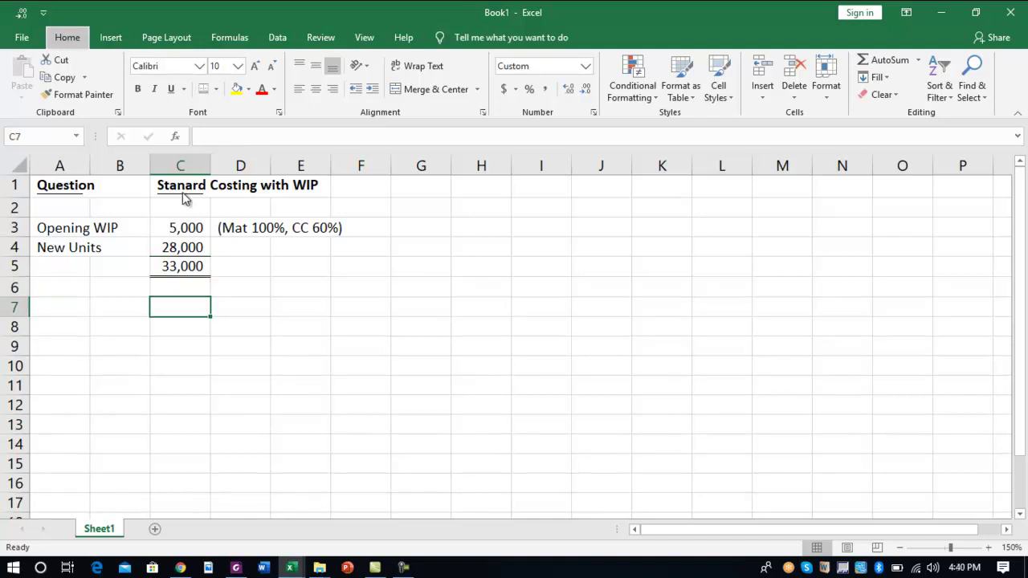
{"action": "key", "text": "Left"}
{"action": "key", "text": "Left"}
{"action": "key", "text": "Right"}
{"action": "key", "text": "Left"}
{"action": "type", "text": "Compelete"}
{"action": "key", "text": "Right"}
{"action": "key", "text": "Right"}
{"action": "type", "text": "22,0"}
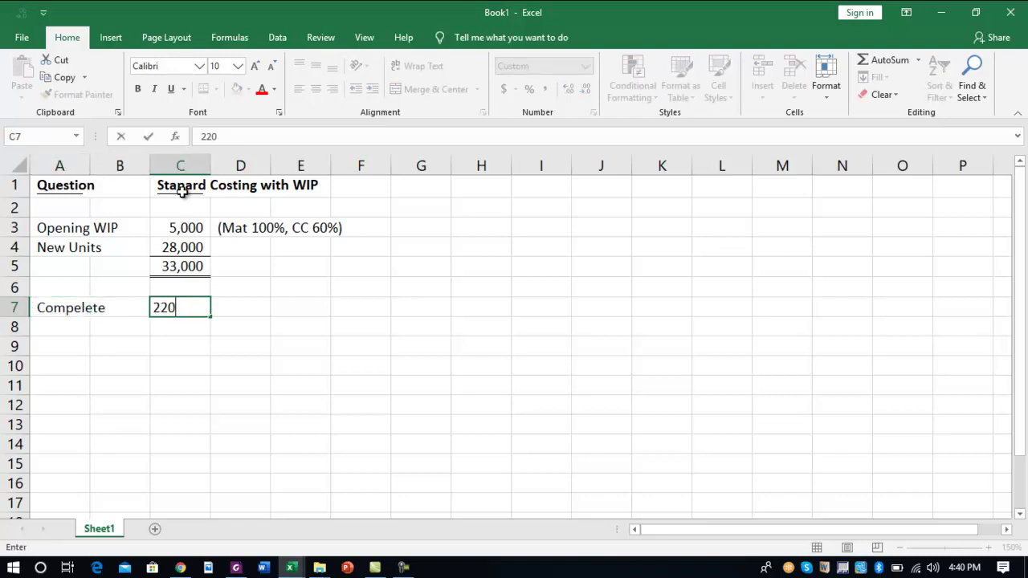
{"action": "type", "text": "00"}
{"action": "key", "text": "Return"}
Add a "Closing" row in A8 with 6000 units in C8
{"action": "type", "text": "Closing"}
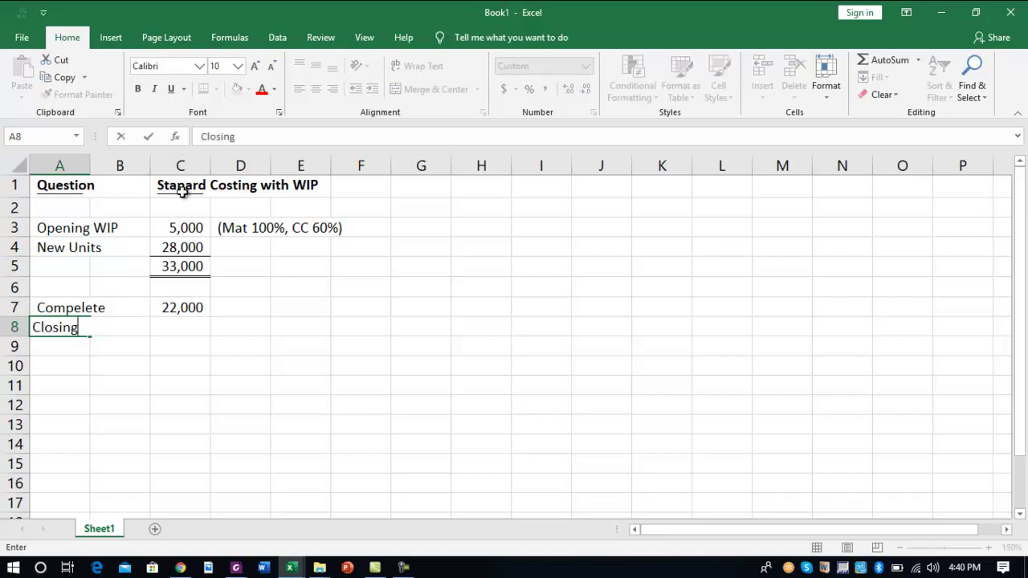
{"action": "key", "text": "Right"}
{"action": "key", "text": "Right"}
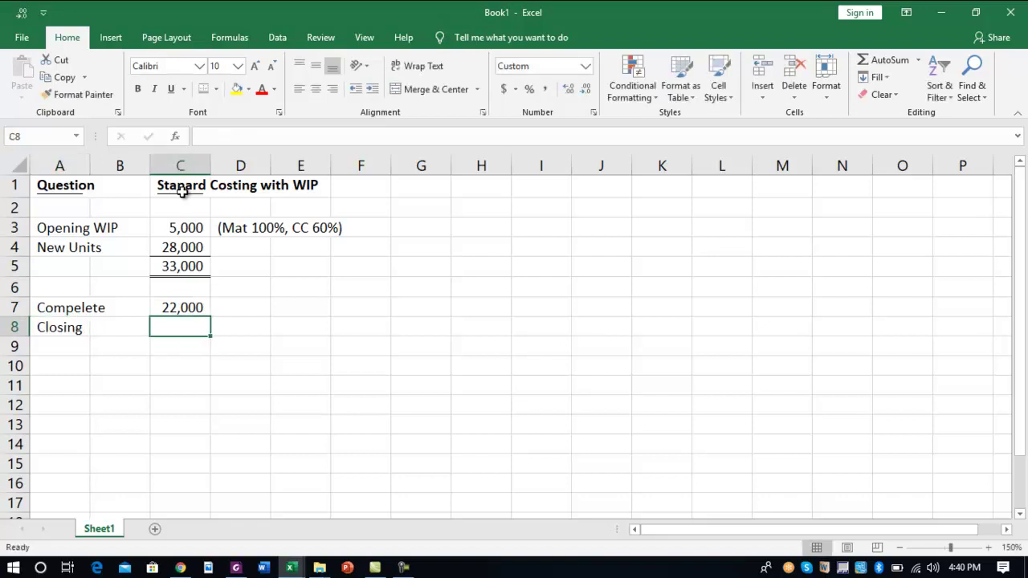
{"action": "type", "text": "6000"}
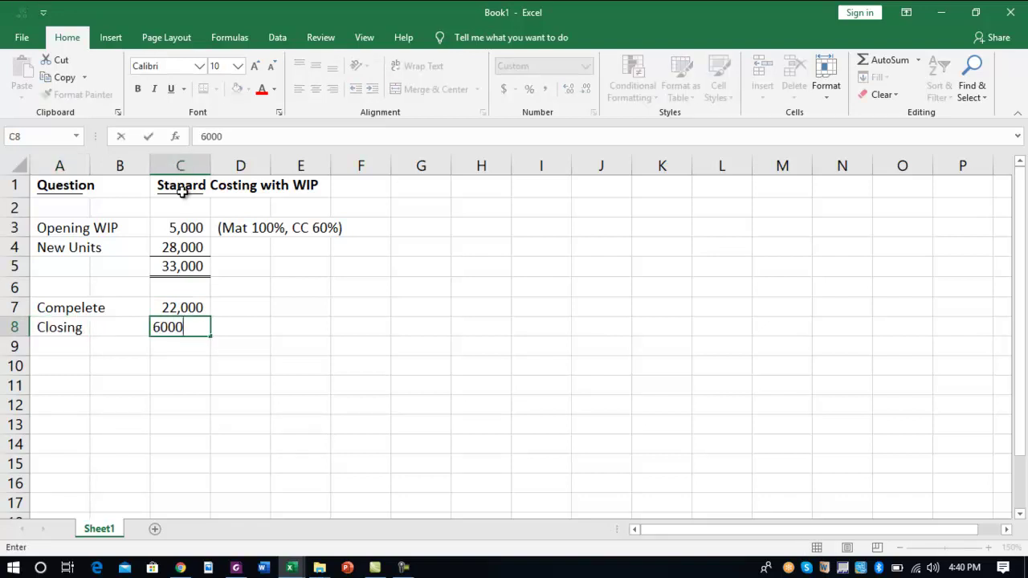
{"action": "key", "text": "Return"}
Add a "Normal Loss" row in A9 with 3000 units in C9
{"action": "type", "text": "No"}
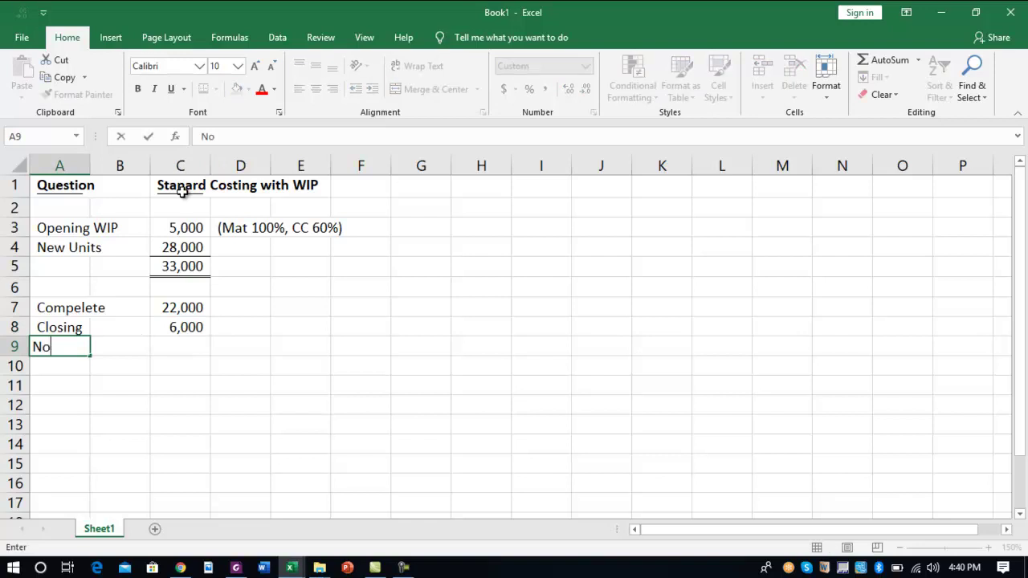
{"action": "type", "text": "rmal Loss"}
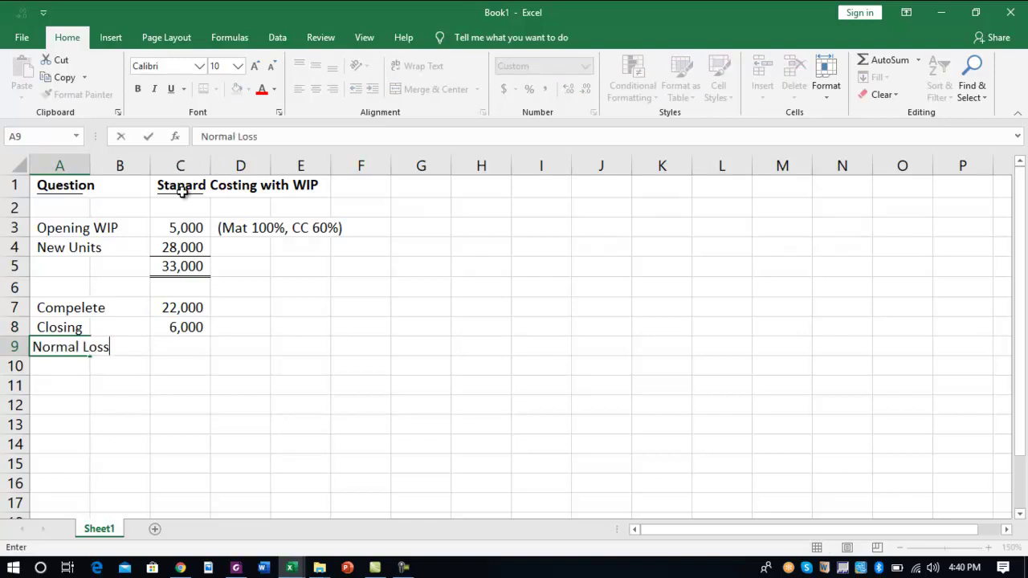
{"action": "key", "text": "Right"}
{"action": "key", "text": "Right"}
{"action": "type", "text": "3000"}
{"action": "key", "text": "Return"}
Total the output units in C11 with a sum covering C7:C10
{"action": "key", "text": "Return"}
{"action": "key", "text": "Right"}
{"action": "key", "text": "Right"}
{"action": "key", "text": "alt+equal"}
{"action": "key", "text": "Return"}
Enter 2,000 units in C10 and label row 10 "Ab Loss"
{"action": "key", "text": "Up"}
{"action": "key", "text": "Up"}
{"action": "type", "text": "2,000"}
{"action": "key", "text": "Return"}
{"action": "type", "text": "Ab Loss"}
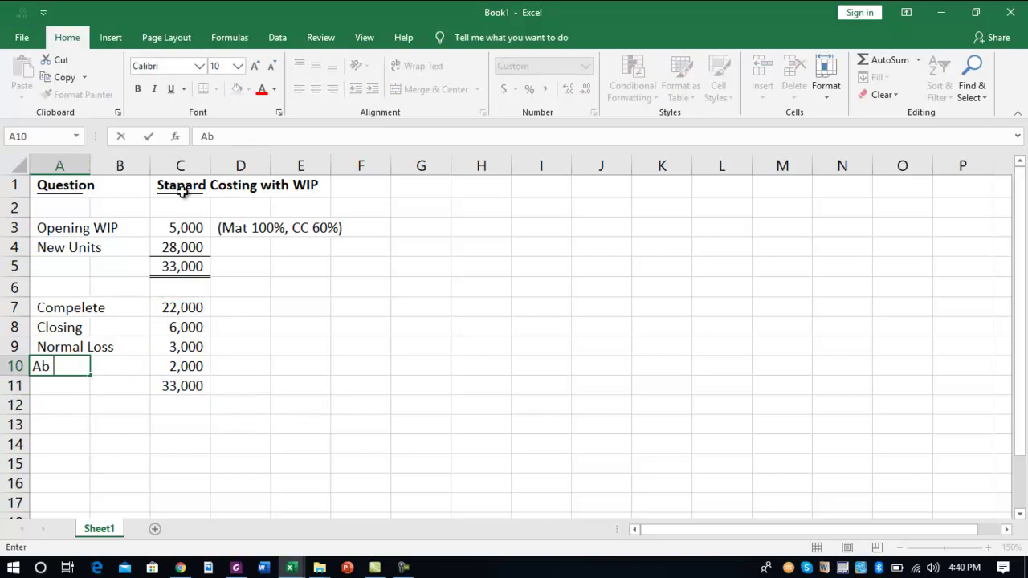
Apply a top and double bottom border to the output total in C11
{"action": "key", "text": "Right"}
{"action": "key", "text": "Right"}
{"action": "key", "text": "Down"}
{"action": "key", "text": "alt"}
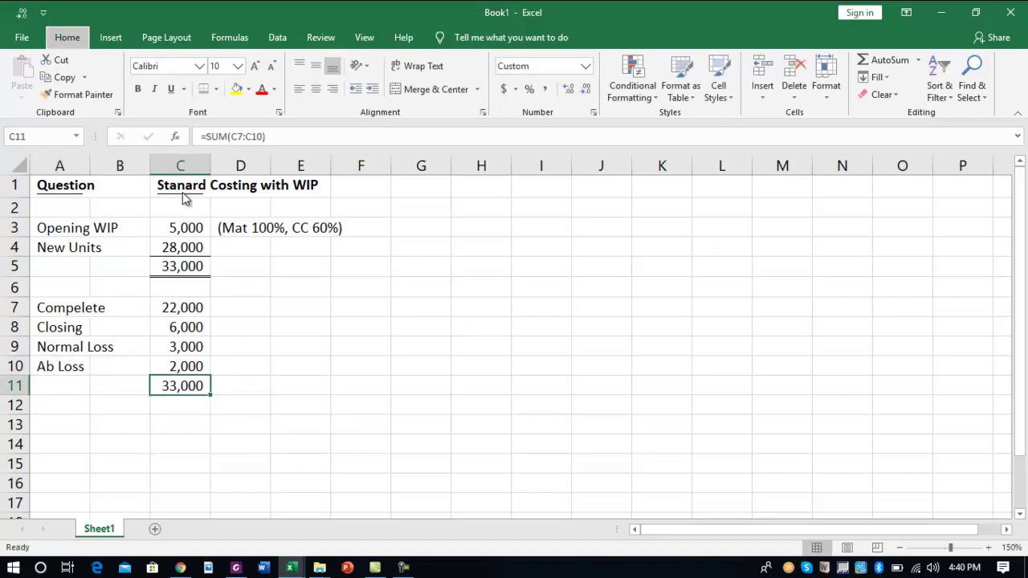
{"action": "key", "text": "h"}
{"action": "key", "text": "b"}
{"action": "key", "text": "u"}
Note the completed units' percentages in D7 as "(Mat 100%, CC 100%)"
{"action": "key", "text": "Up"}
{"action": "key", "text": "Right"}
{"action": "key", "text": "Right"}
{"action": "key", "text": "Up"}
{"action": "key", "text": "Up"}
{"action": "key", "text": "Left"}
{"action": "key", "text": "Up"}
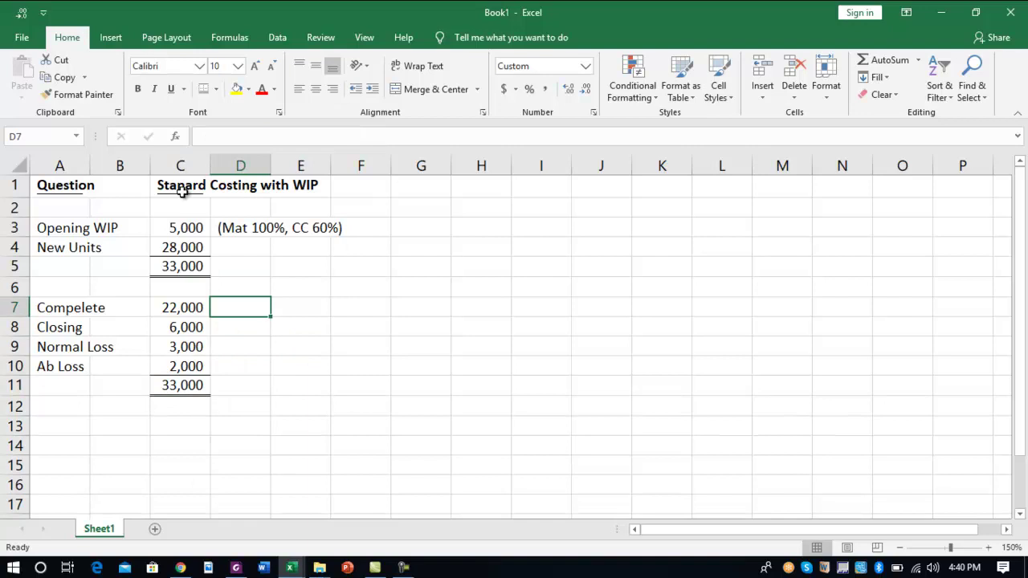
{"action": "type", "text": "(Mat "}
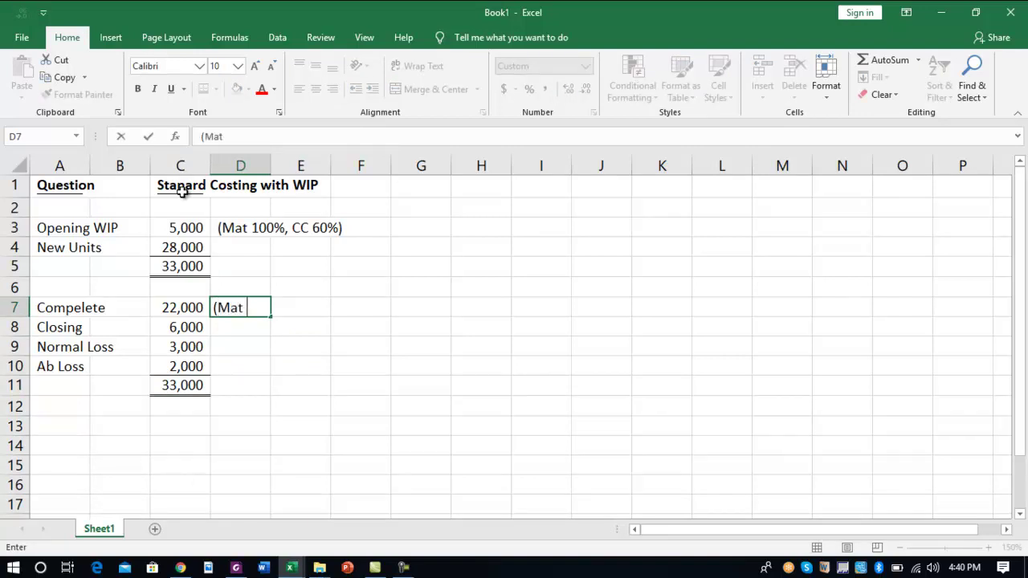
{"action": "type", "text": "100%, "}
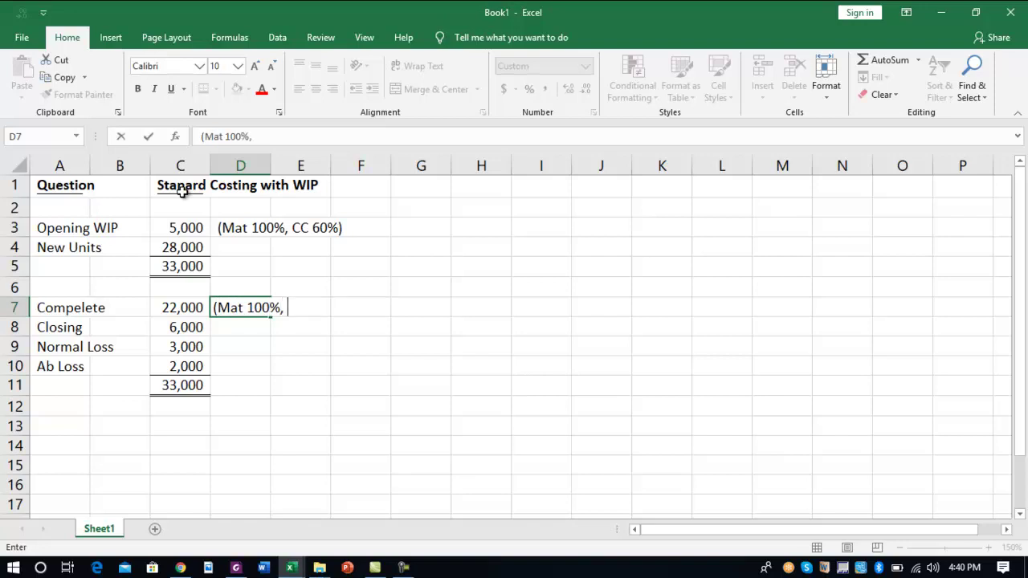
{"action": "type", "text": "CC 100%)"}
{"action": "key", "text": "Return"}
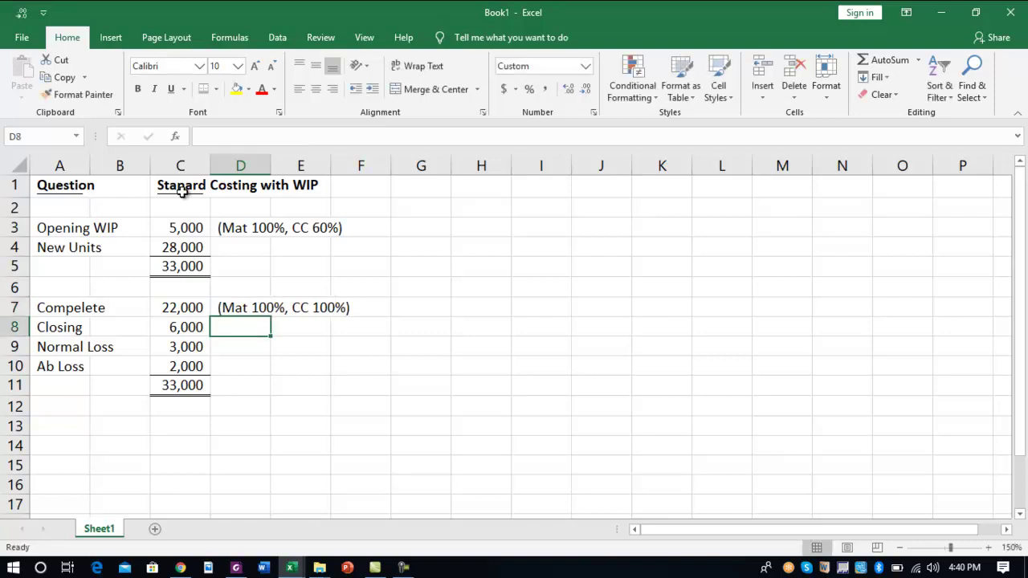
Note the closing units' completion percentages in D8 as "(Mat 70%, CC 50%)"
{"action": "type", "text": "("}
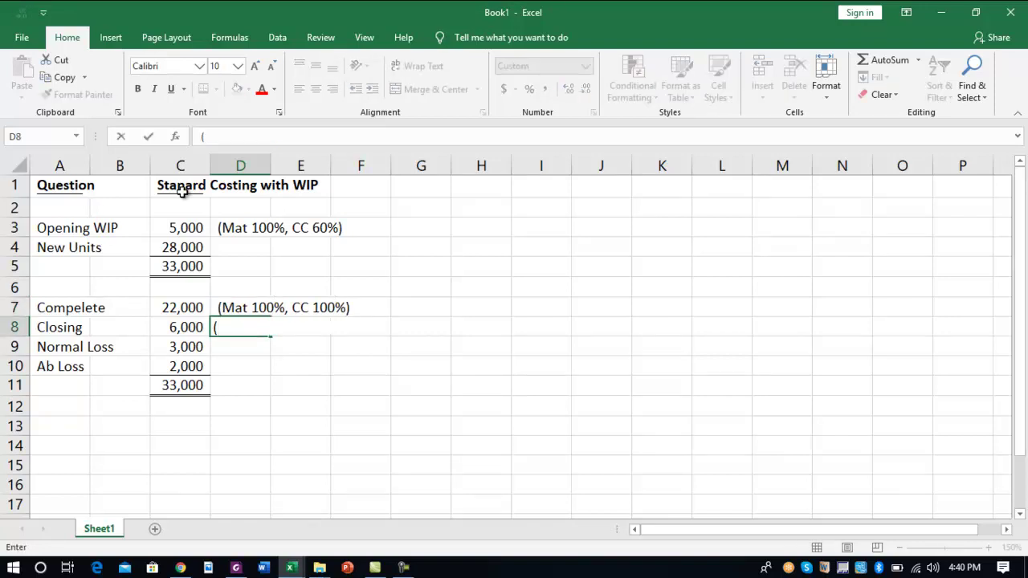
{"action": "type", "text": "Mat 70"}
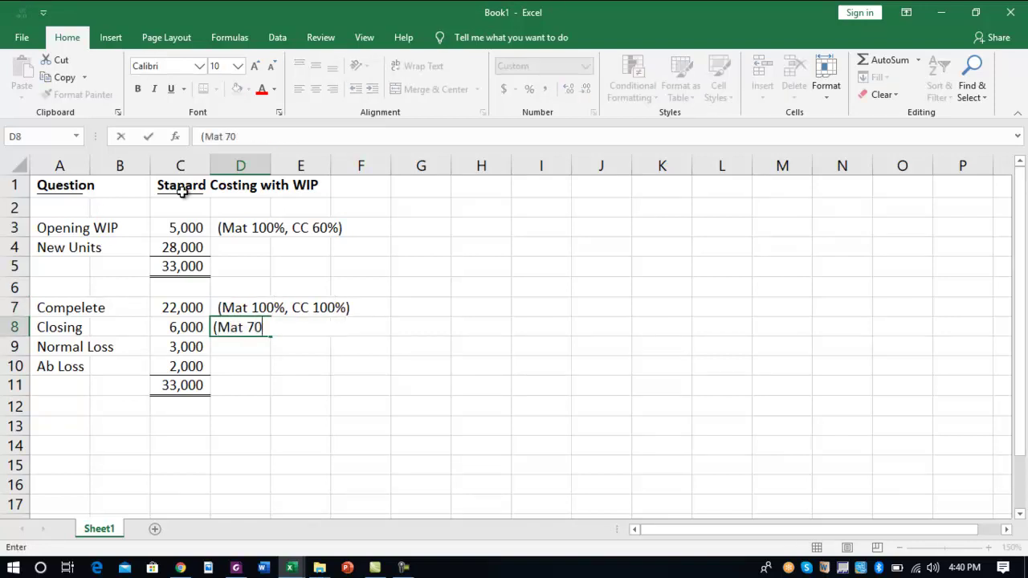
{"action": "type", "text": "%, CC 50%"}
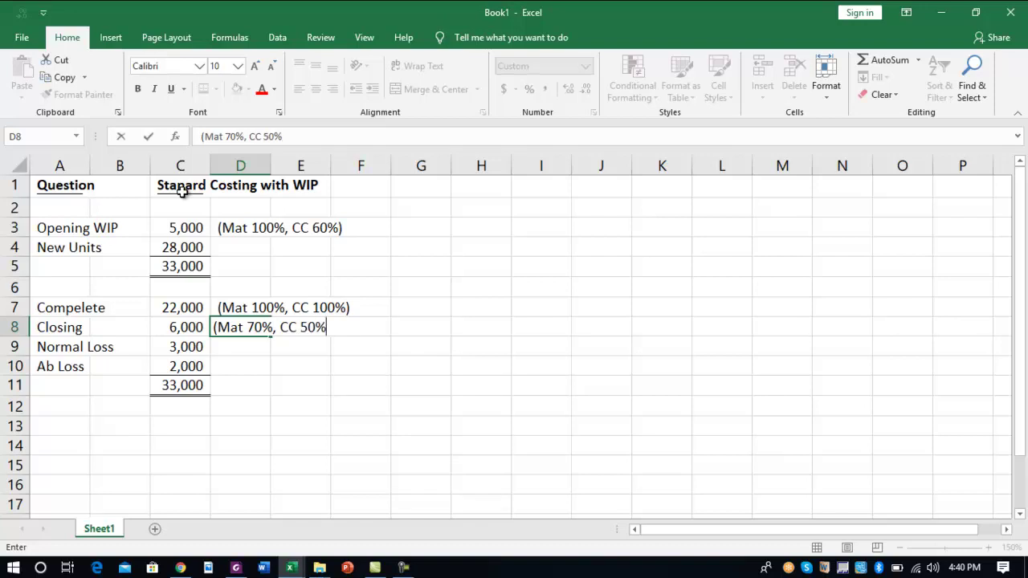
{"action": "type", "text": ")"}
{"action": "key", "text": "Return"}
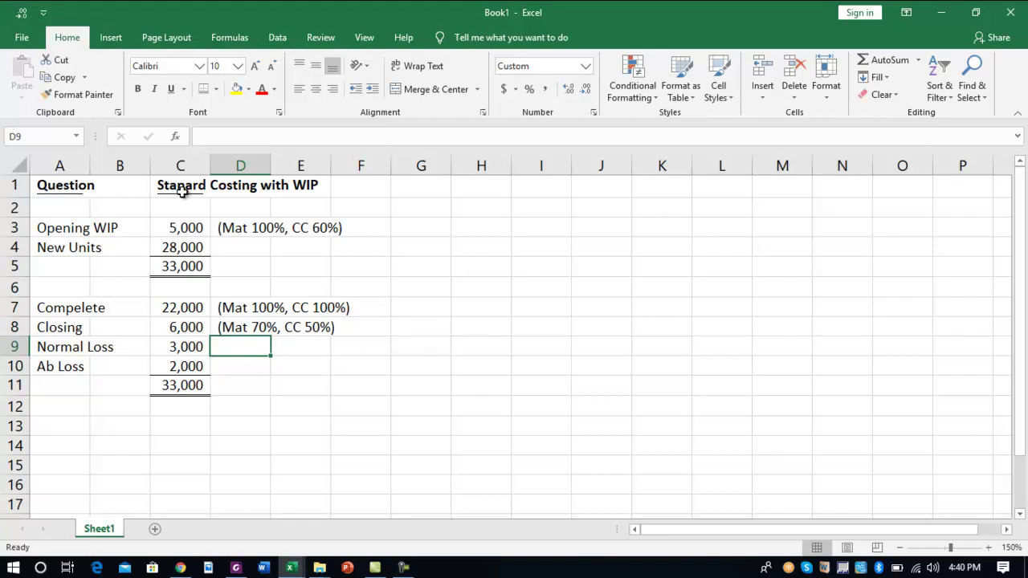
Enter "Loss Detection point at the end (Mat 100% CC 100%)" in D9 and copy the note down to D10
{"action": "type", "text": "Lo"}
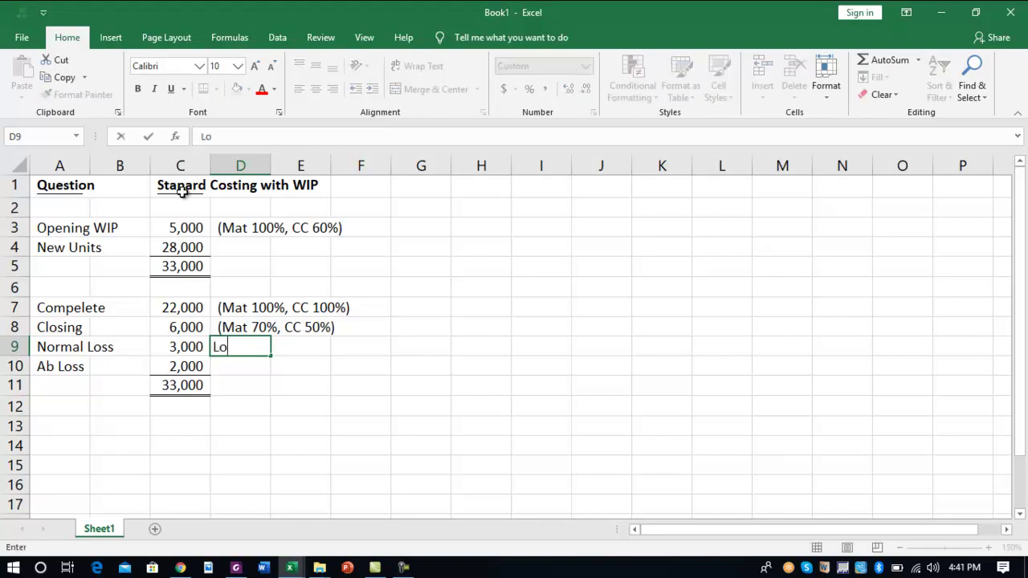
{"action": "type", "text": "ss Ddete"}
{"action": "key", "text": "BackSpace"}
{"action": "key", "text": "BackSpace"}
{"action": "key", "text": "BackSpace"}
{"action": "key", "text": "BackSpace"}
{"action": "type", "text": "etec"}
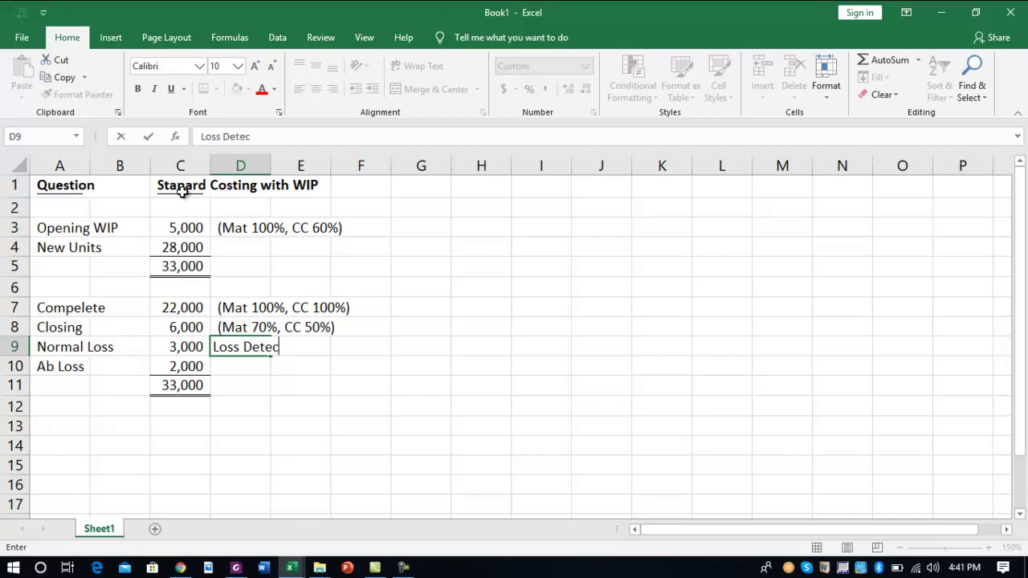
{"action": "type", "text": "tion popint"}
{"action": "key", "text": "BackSpace"}
{"action": "key", "text": "BackSpace"}
{"action": "key", "text": "BackSpace"}
{"action": "key", "text": "BackSpace"}
{"action": "type", "text": "int at the "}
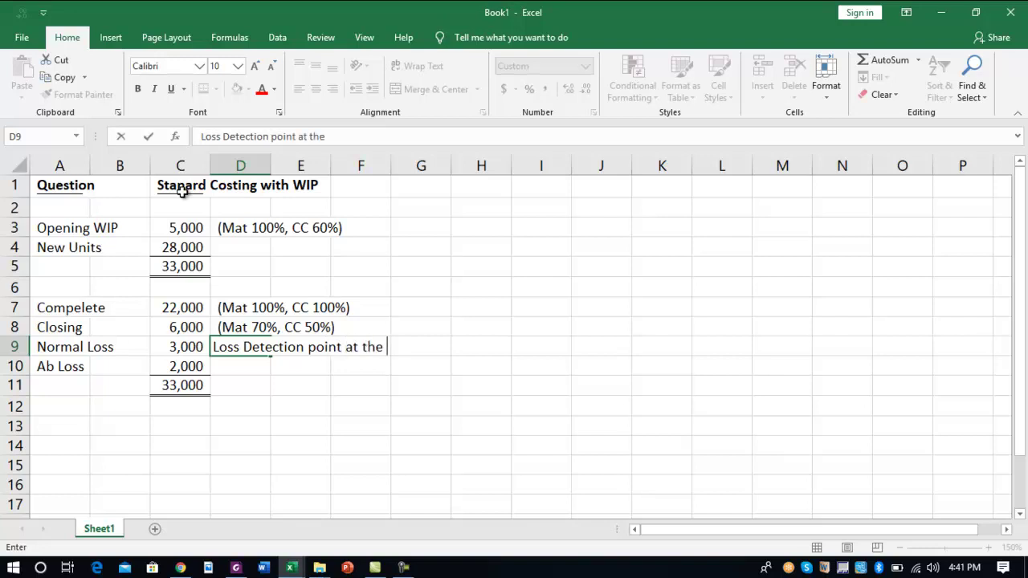
{"action": "type", "text": "end (Mat 100% CC 100%"}
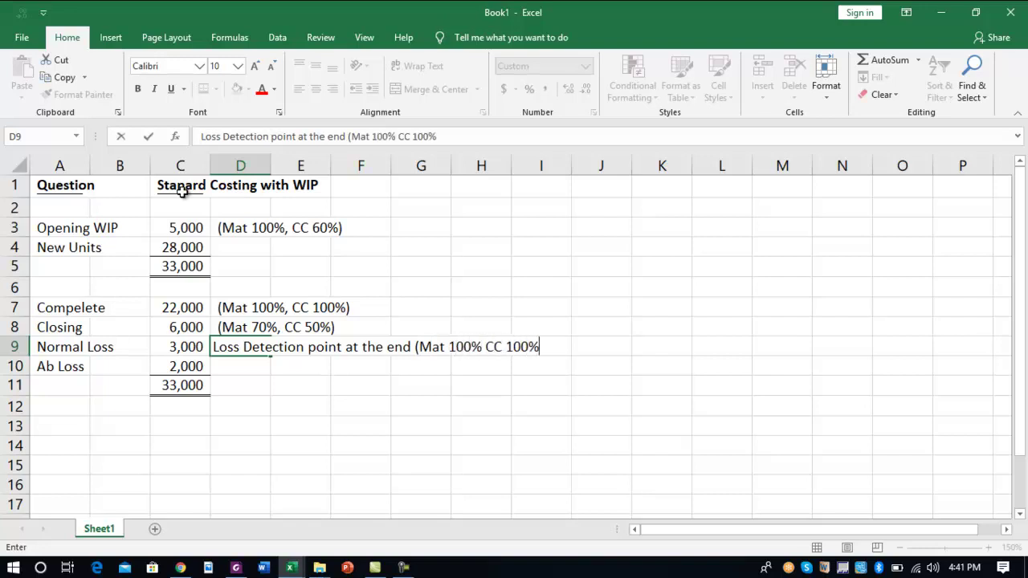
{"action": "type", "text": ")"}
{"action": "key", "text": "Return"}
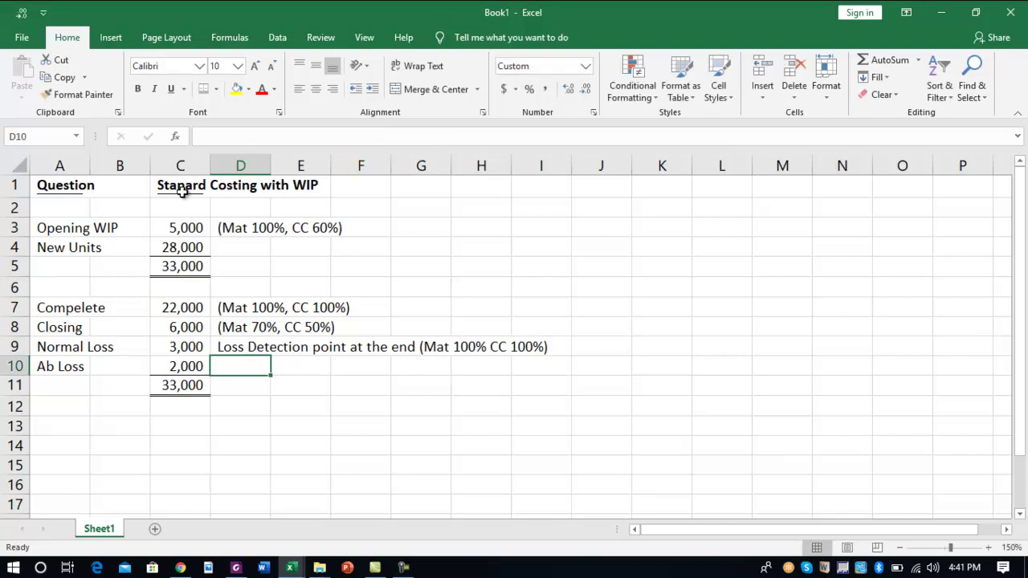
{"action": "key", "text": "ctrl+d"}
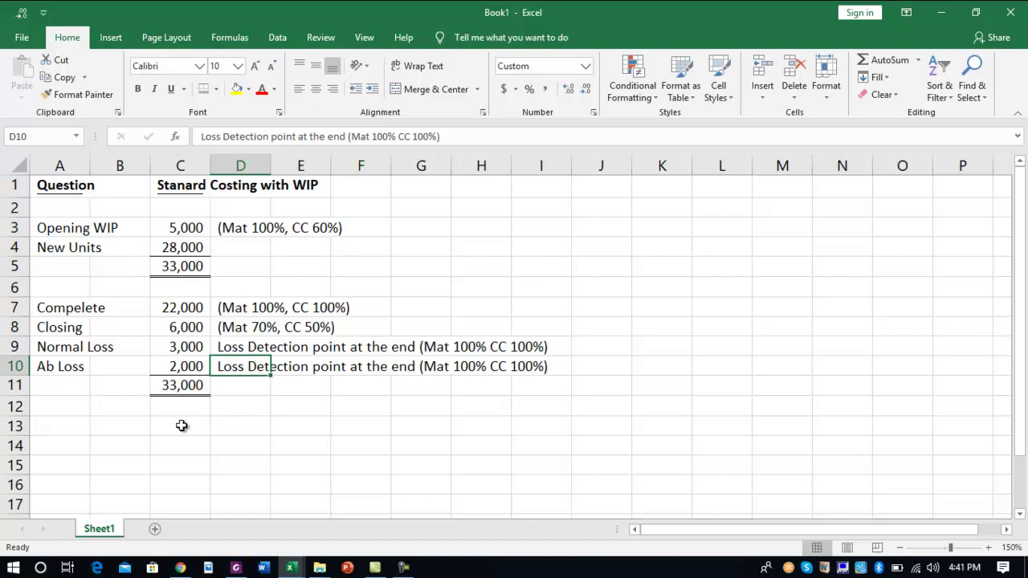
Highlight the opening WIP quantity in C3 with yellow fill
{"action": "left_click", "coordinate": [191, 228]}
{"action": "left_click", "coordinate": [236, 89]}
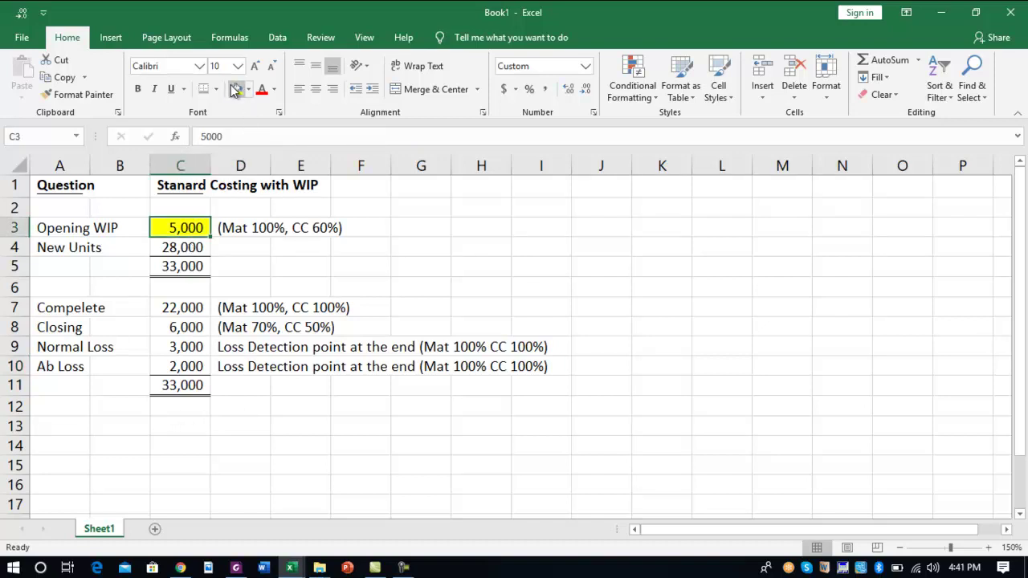
Highlight the completed units quantity in C7 with yellow fill
{"action": "left_click", "coordinate": [176, 307]}
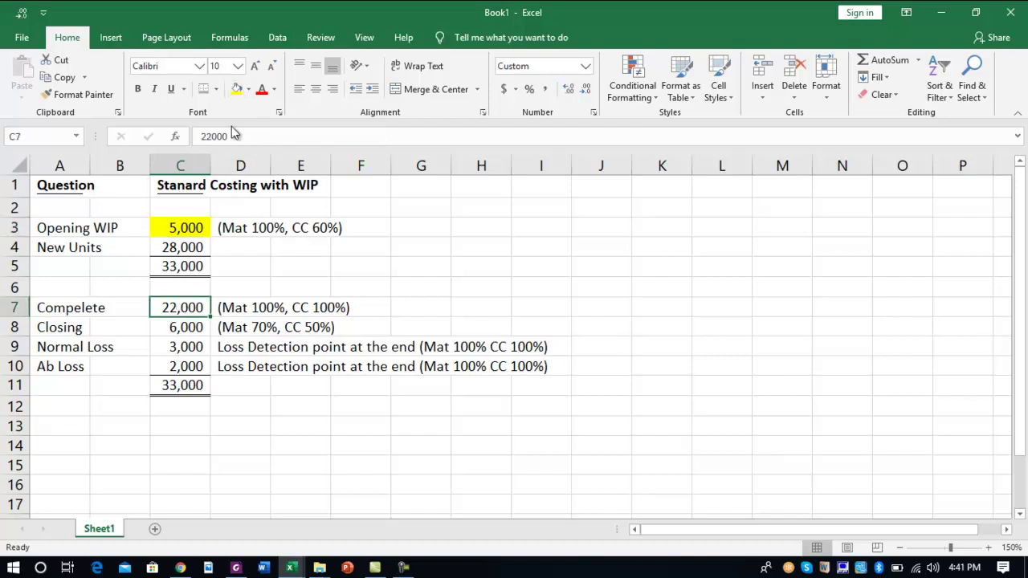
{"action": "left_click", "coordinate": [236, 89]}
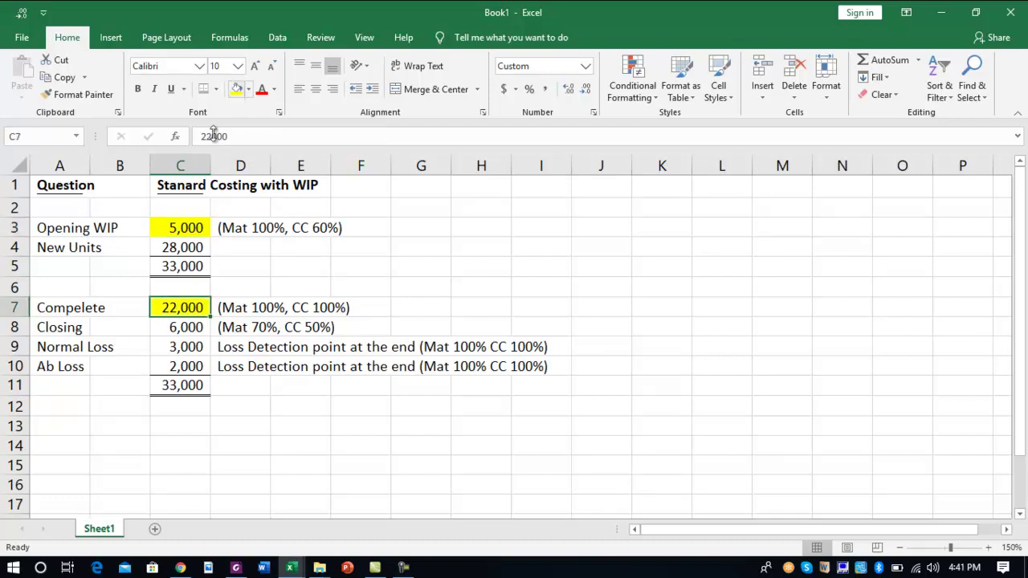
Compare the opening WIP and new units quantities in C3 and C4 with the completed quantity in C7
{"action": "left_click", "coordinate": [190, 247]}
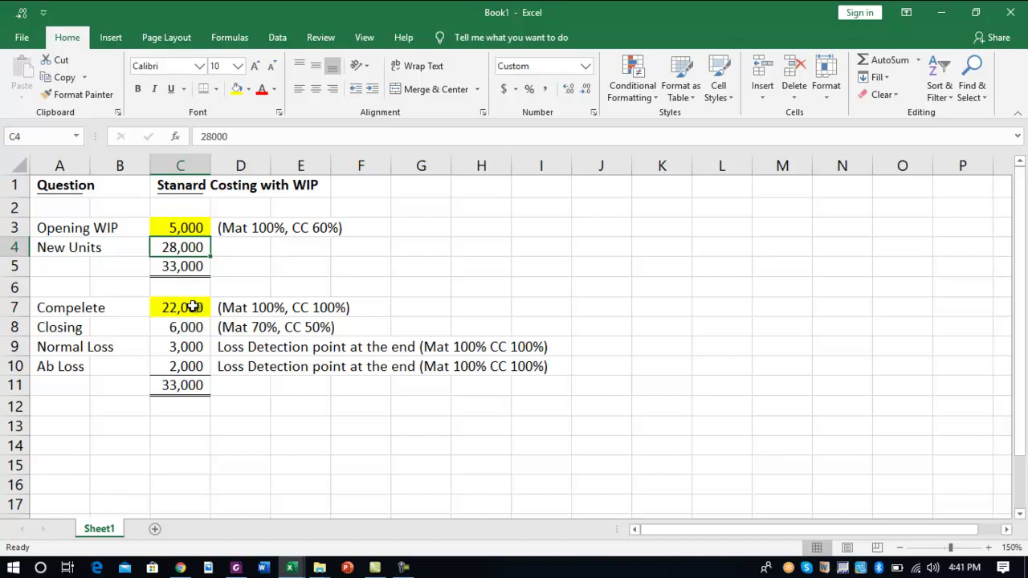
{"action": "left_click", "coordinate": [178, 228]}
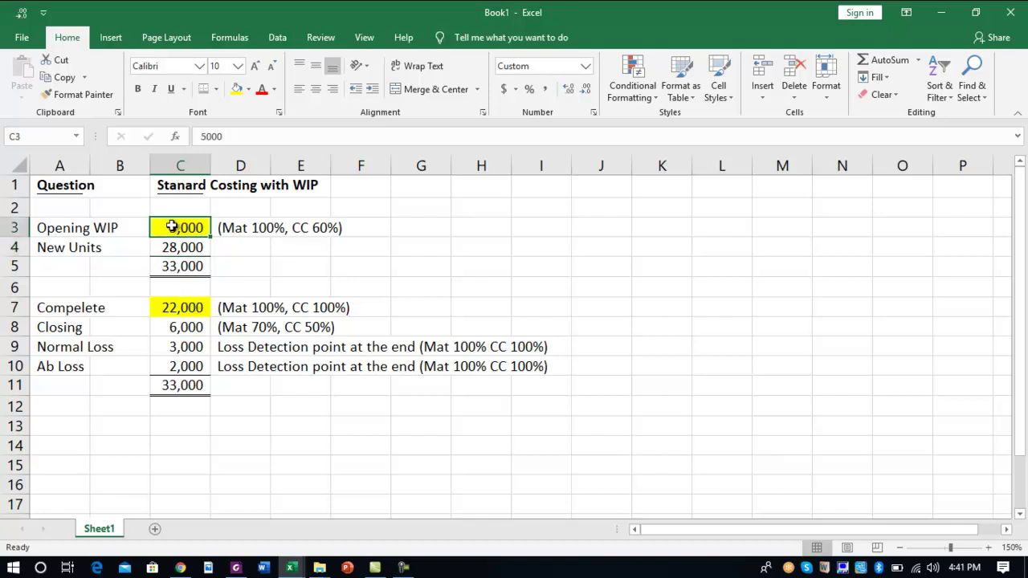
{"action": "left_click", "coordinate": [162, 294], "text": "ctrl"}
{"action": "left_click", "coordinate": [174, 287]}
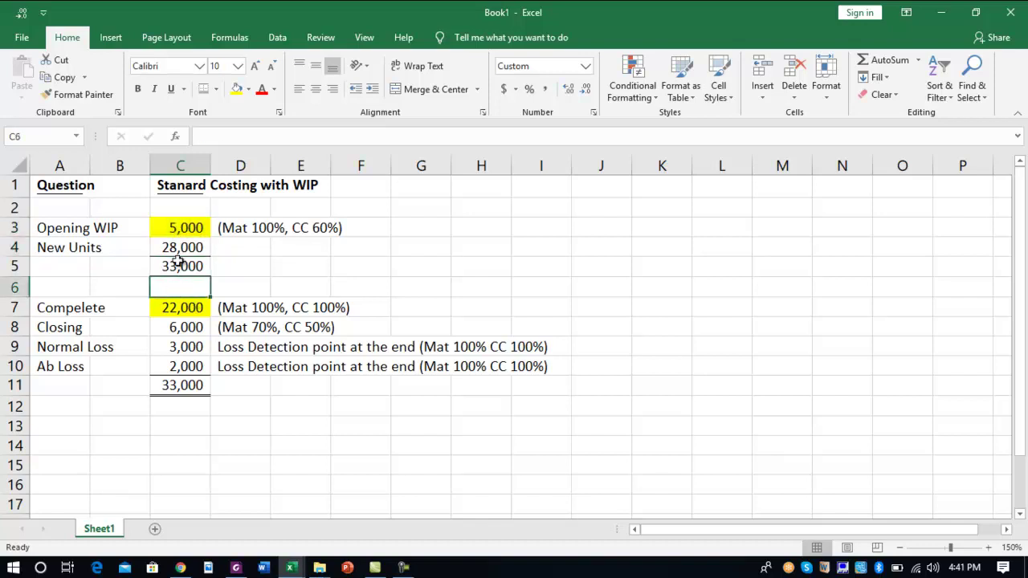
{"action": "left_click", "coordinate": [175, 308]}
{"action": "left_click", "coordinate": [183, 230], "text": "ctrl"}
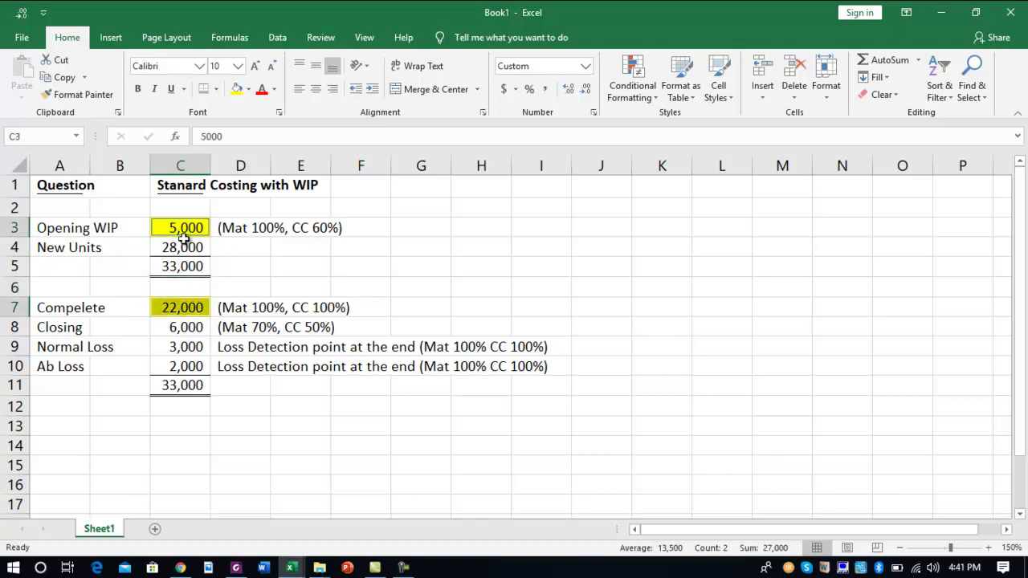
{"action": "left_click", "coordinate": [184, 251]}
{"action": "left_click", "coordinate": [181, 308]}
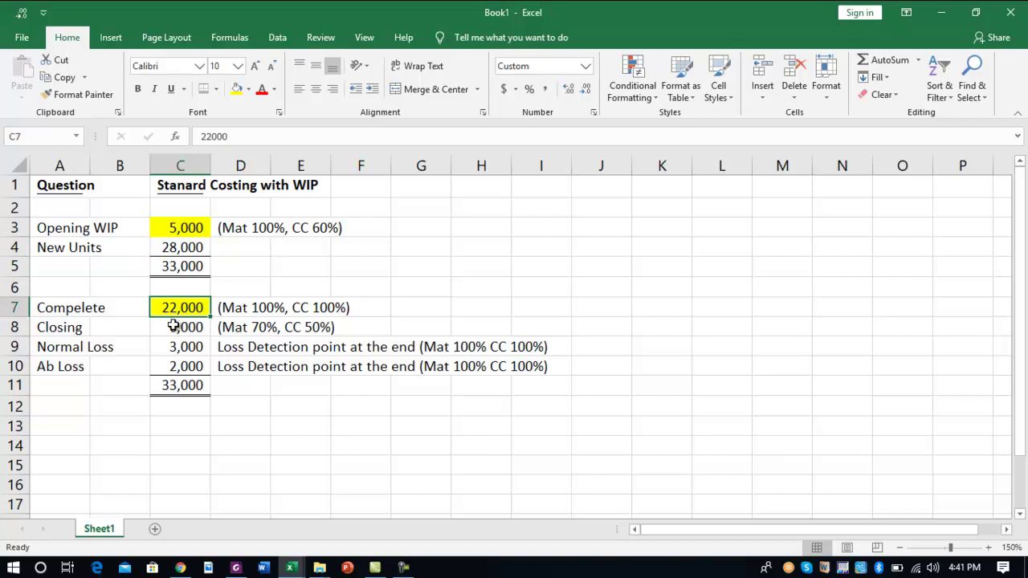
Insert a blank row 8 directly below the completed units row and set it to No Fill
{"action": "left_click", "coordinate": [173, 327]}
{"action": "key", "text": "shift+space"}
{"action": "key", "text": "ctrl+shift+plus"}
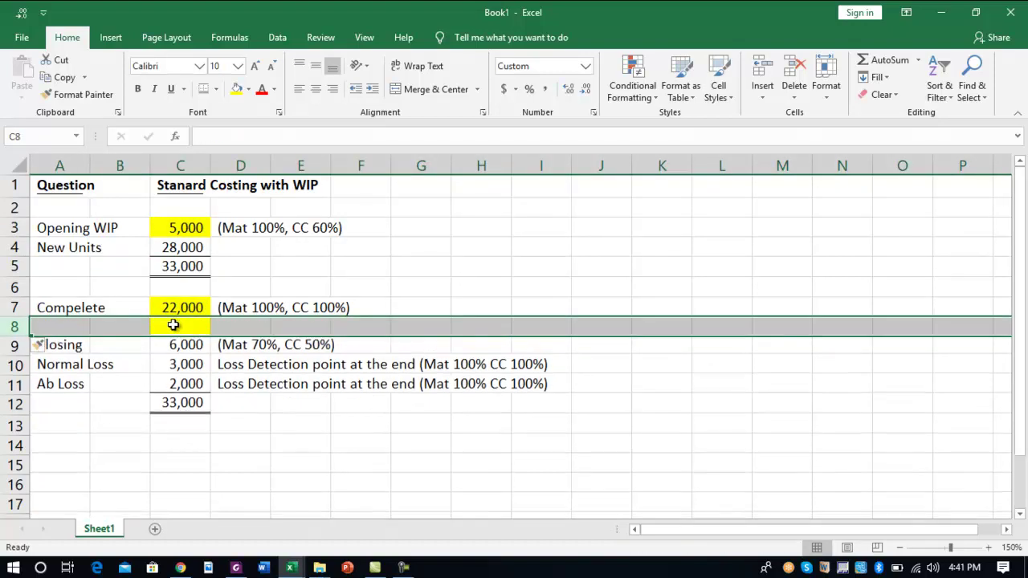
{"action": "key", "text": "alt"}
{"action": "key", "text": "h"}
{"action": "key", "text": "b"}
{"action": "key", "text": "Escape"}
{"action": "left_click", "coordinate": [249, 89]}
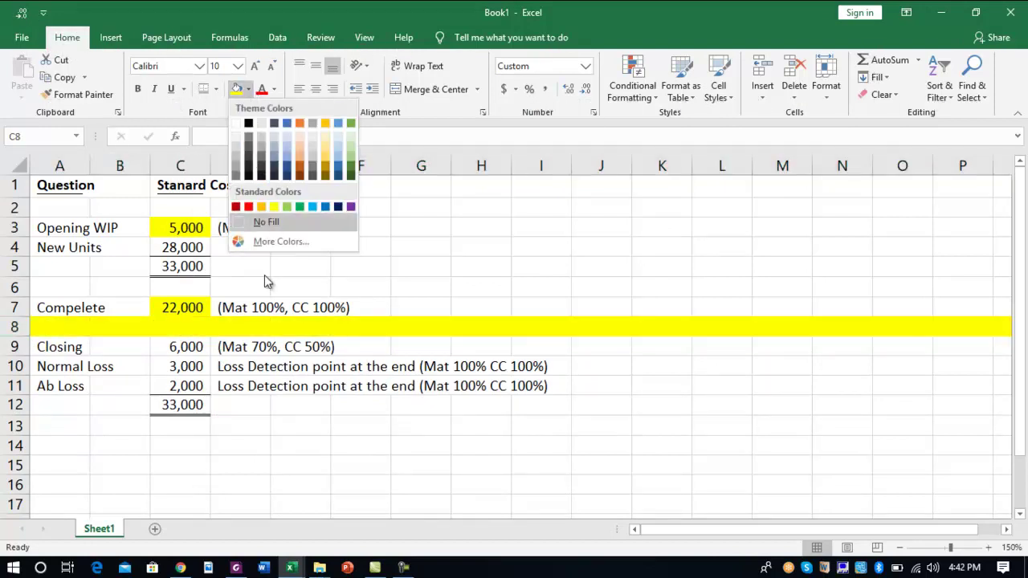
{"action": "left_click", "coordinate": [267, 225]}
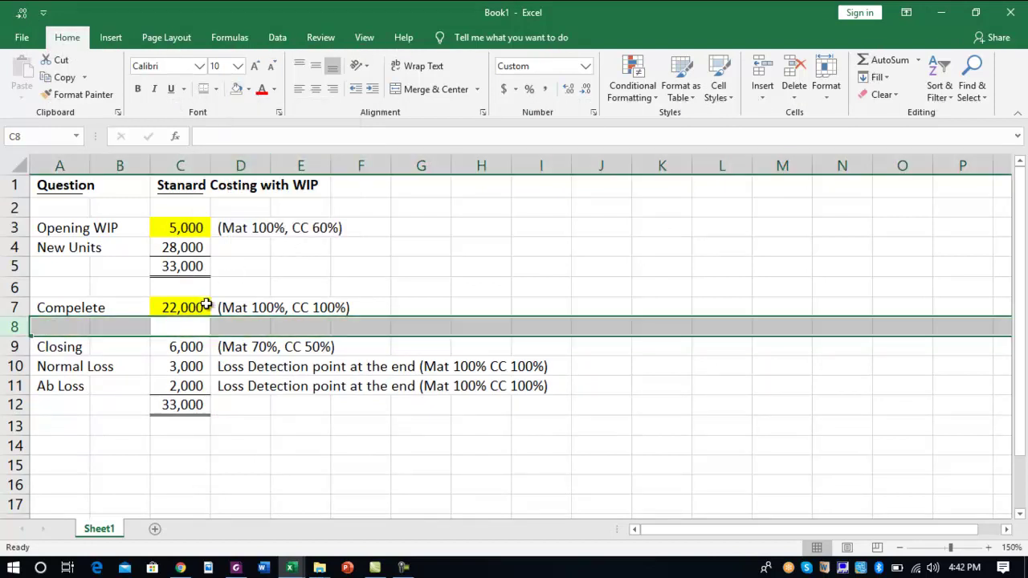
Insert a second blank row at row 9, directly above the Closing row
{"action": "key", "text": "Down"}
{"action": "key", "text": "Up"}
{"action": "key", "text": "Down"}
{"action": "key", "text": "shift+space"}
{"action": "key", "text": "ctrl+plus"}
Label the breakdown of completed units with "Op" in B8 and "New" in B9
{"action": "key", "text": "Up"}
{"action": "key", "text": "Left"}
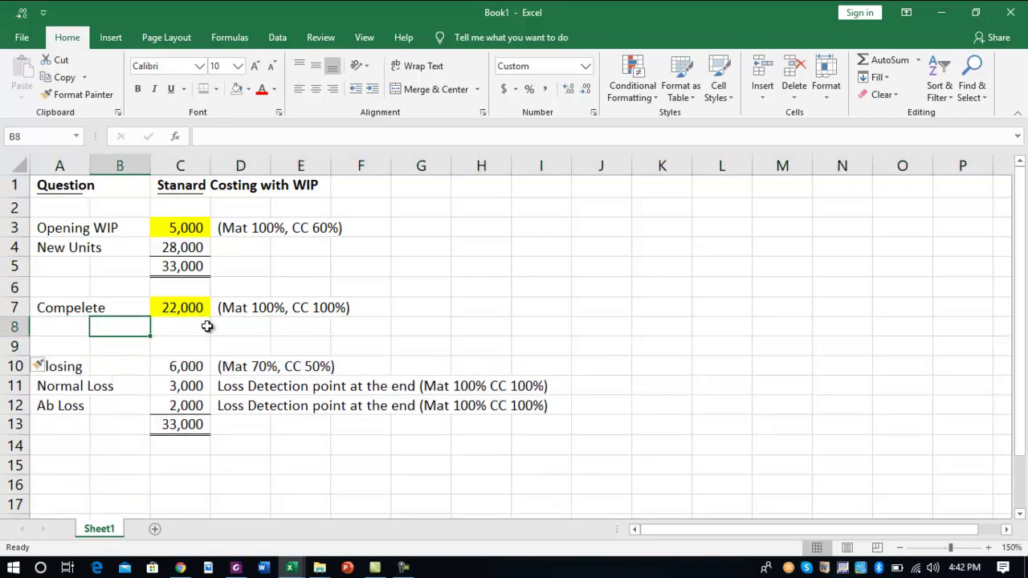
{"action": "type", "text": "Op"}
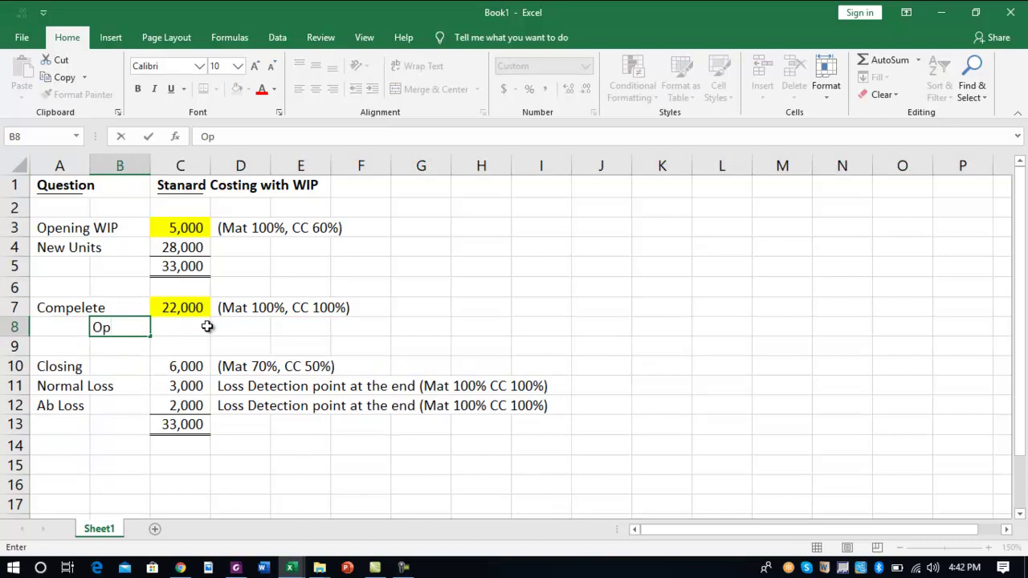
{"action": "key", "text": "Return"}
{"action": "type", "text": "New"}
{"action": "key", "text": "Tab"}
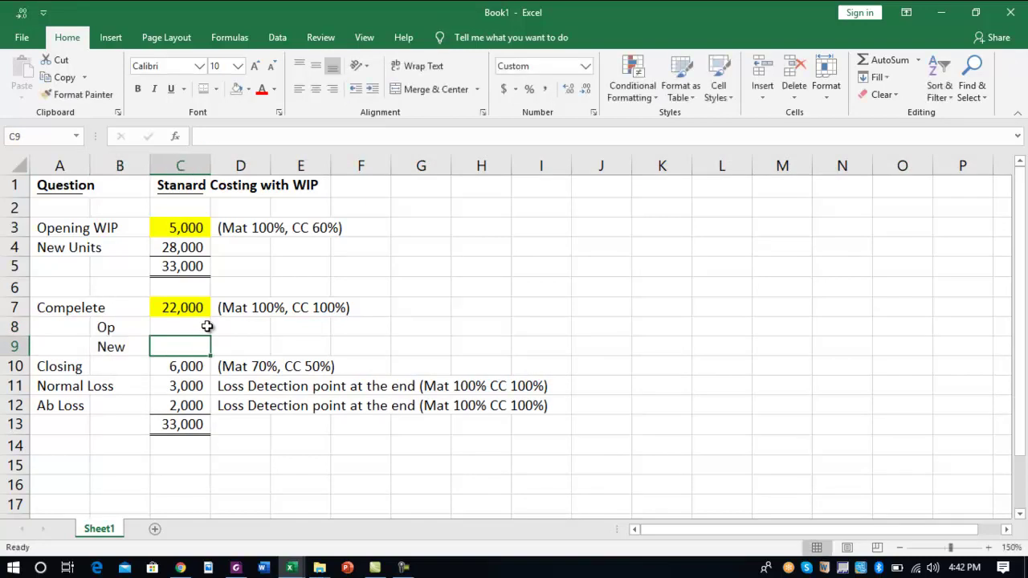
Split the completed units by entering 5000 in C8 and 17000 in C9
{"action": "key", "text": "Up"}
{"action": "type", "text": "5000"}
{"action": "key", "text": "Return"}
{"action": "type", "text": "17000"}
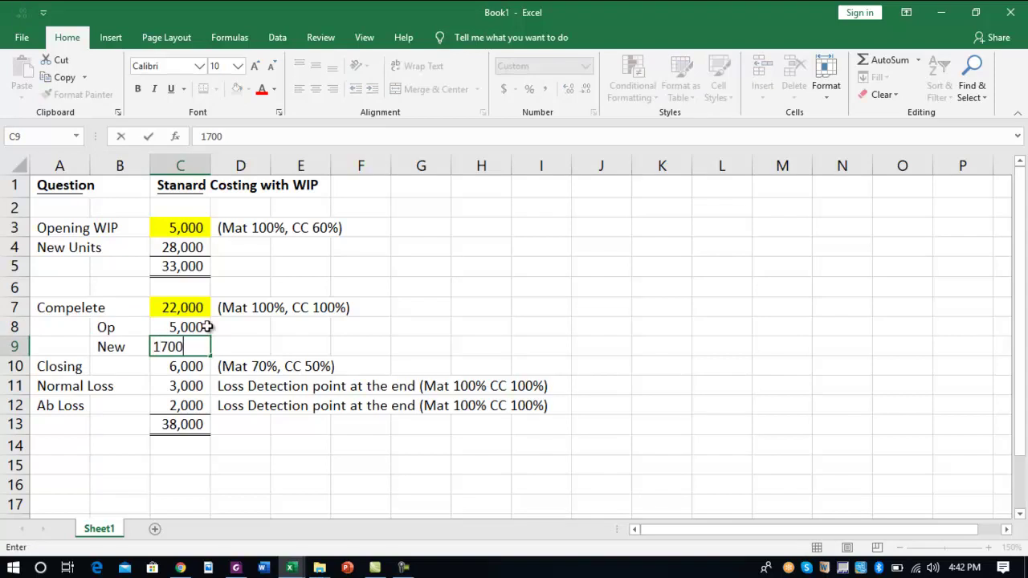
{"action": "key", "text": "Return"}
{"action": "key", "text": "Up"}
Draw an outside border around the completed units breakdown in C8:C9
{"action": "left_click", "coordinate": [207, 327]}
{"action": "key", "text": "ctrl+c"}
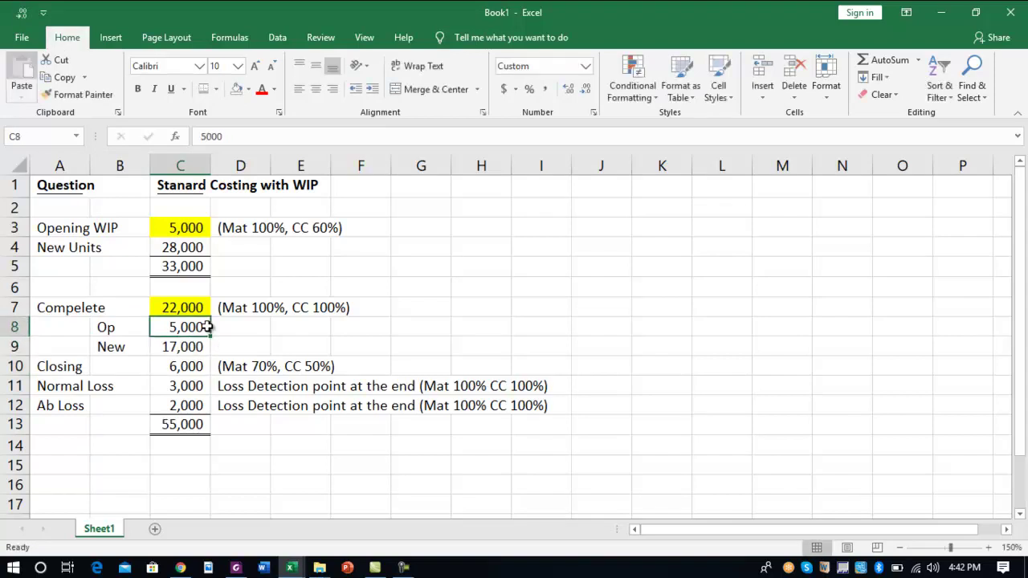
{"action": "key", "text": "shift+Down"}
{"action": "key", "text": "alt+h"}
{"action": "key", "text": "b"}
{"action": "key", "text": "c"}
Insert a blank row 10 to separate the completed units breakdown from the Closing row
{"action": "key", "text": "Down"}
{"action": "key", "text": "Down"}
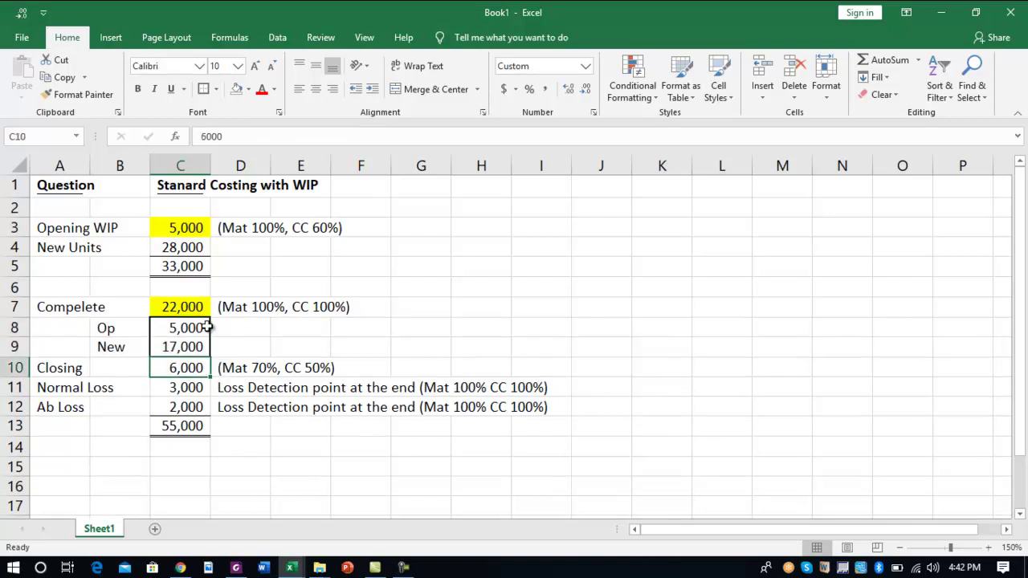
{"action": "key", "text": "shift+space"}
{"action": "key", "text": "ctrl+shift+plus"}
Change the output units total in C14 to =SUM(C8:C13)
{"action": "key", "text": "Down"}
{"action": "key", "text": "Down"}
{"action": "key", "text": "Down"}
{"action": "key", "text": "Down"}
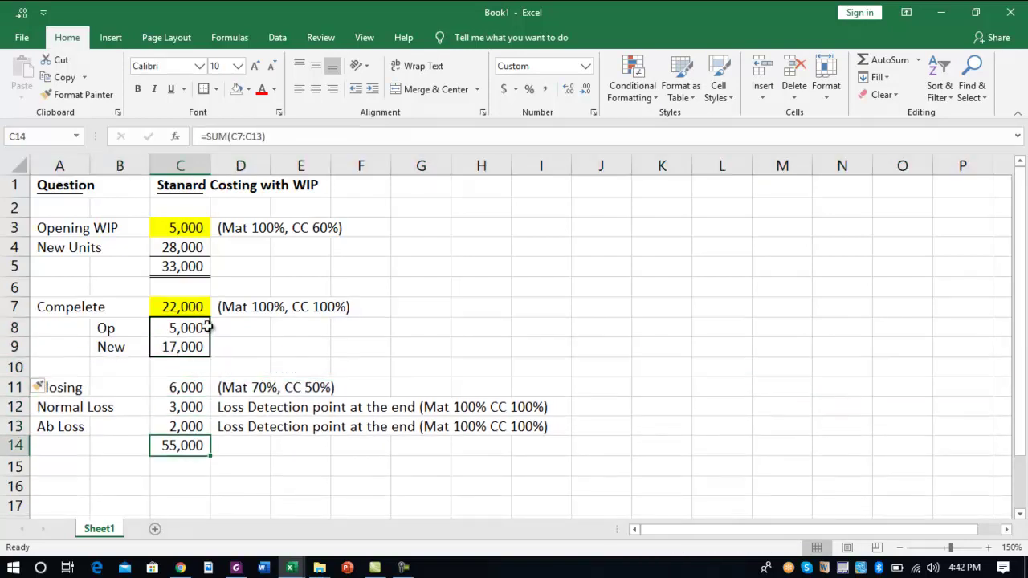
{"action": "key", "text": "F2"}
{"action": "key", "text": "Left"}
{"action": "key", "text": "Left"}
{"action": "key", "text": "Left"}
{"action": "key", "text": "Left"}
{"action": "key", "text": "Left"}
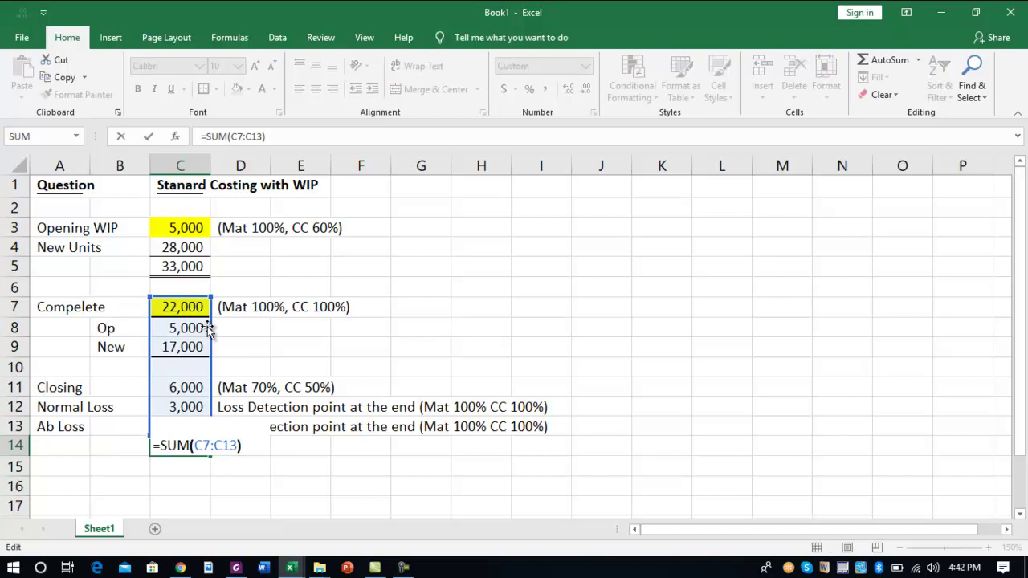
{"action": "key", "text": "BackSpace"}
{"action": "type", "text": "8"}
{"action": "key", "text": "Return"}
Examine the new units in C4 together with the output quantities in C9, C11, C12 and C13 by selecting them jointly
{"action": "key", "text": "Down"}
{"action": "key", "text": "Down"}
{"action": "key", "text": "Up"}
{"action": "key", "text": "Up"}
{"action": "key", "text": "Up"}
{"action": "key", "text": "Up"}
{"action": "key", "text": "Up"}
{"action": "key", "text": "Up"}
{"action": "key", "text": "Up"}
{"action": "key", "text": "Up"}
{"action": "key", "text": "Up"}
{"action": "key", "text": "Up"}
{"action": "key", "text": "Up"}
{"action": "key", "text": "Up"}
{"action": "key", "text": "Up"}
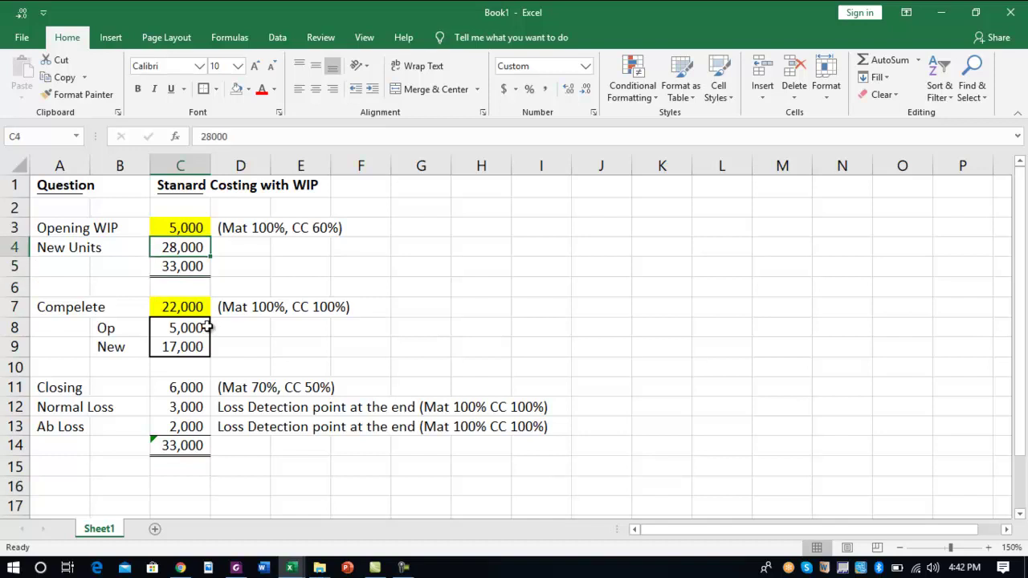
{"action": "left_click", "coordinate": [190, 346], "text": "ctrl"}
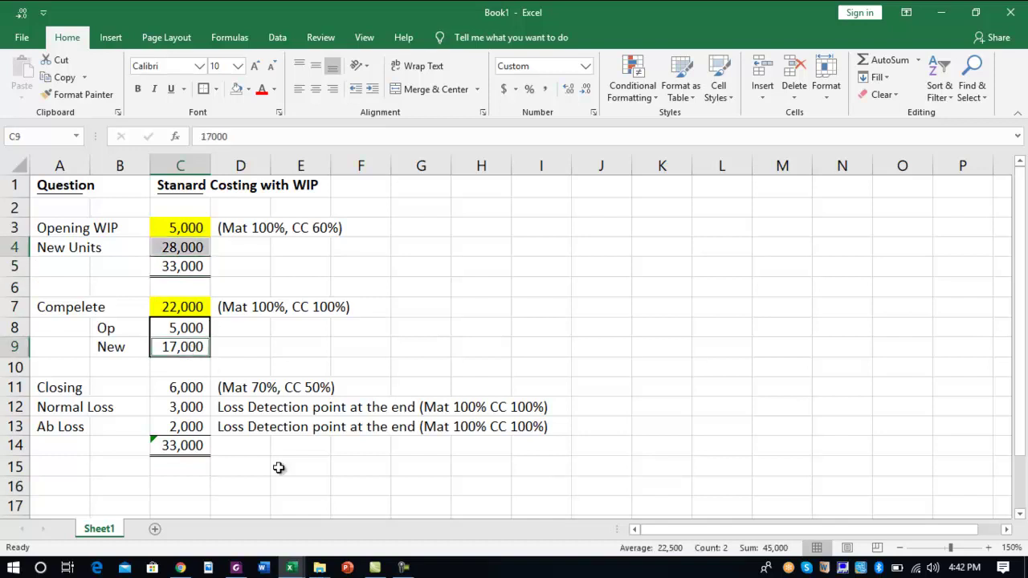
{"action": "left_click", "coordinate": [187, 387], "text": "ctrl"}
{"action": "left_click", "coordinate": [187, 411], "text": "ctrl"}
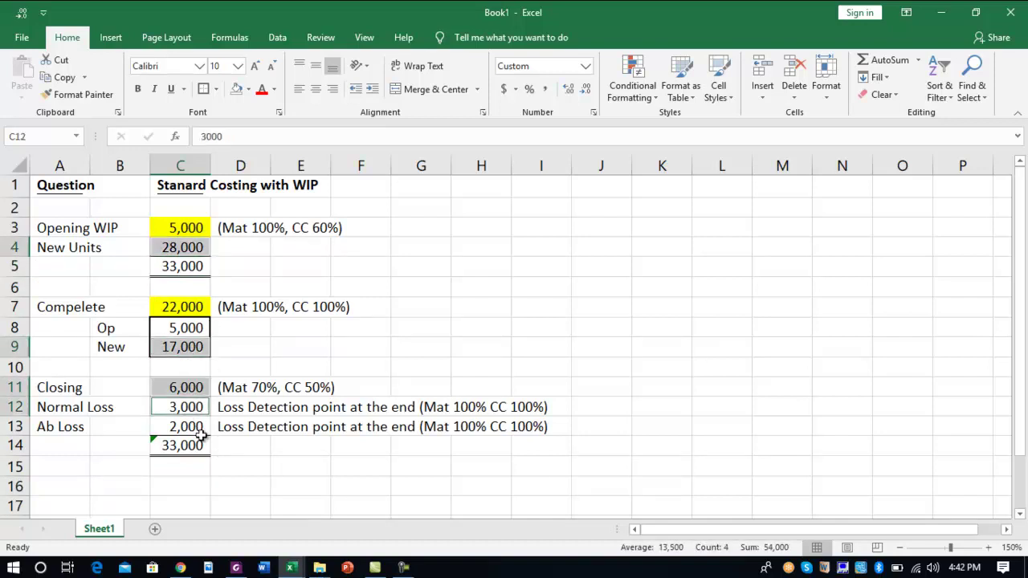
{"action": "left_click", "coordinate": [202, 429], "text": "ctrl"}
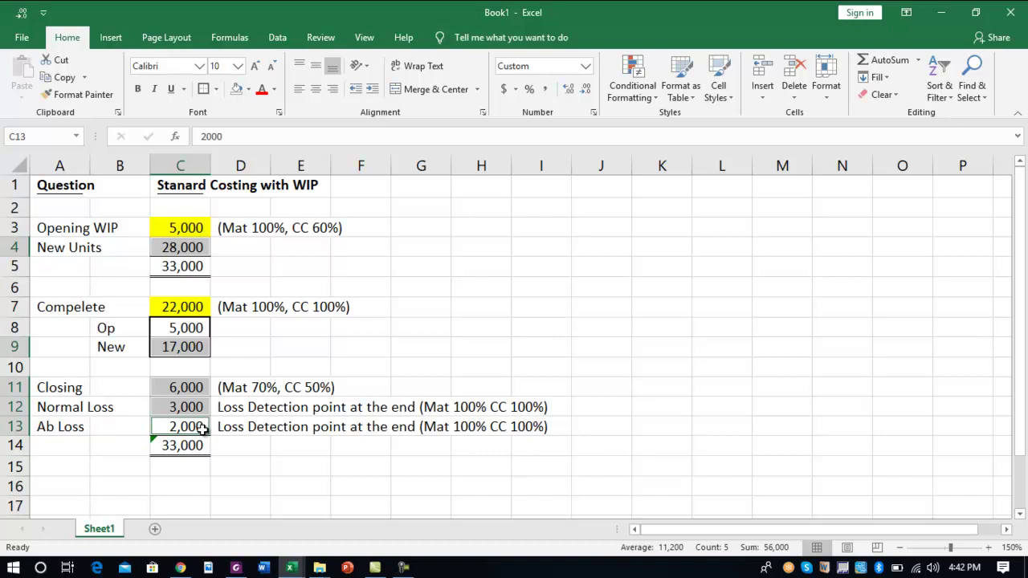
Enter the heading "Standard" in J2 and format it bold and underlined
{"action": "left_click", "coordinate": [575, 217]}
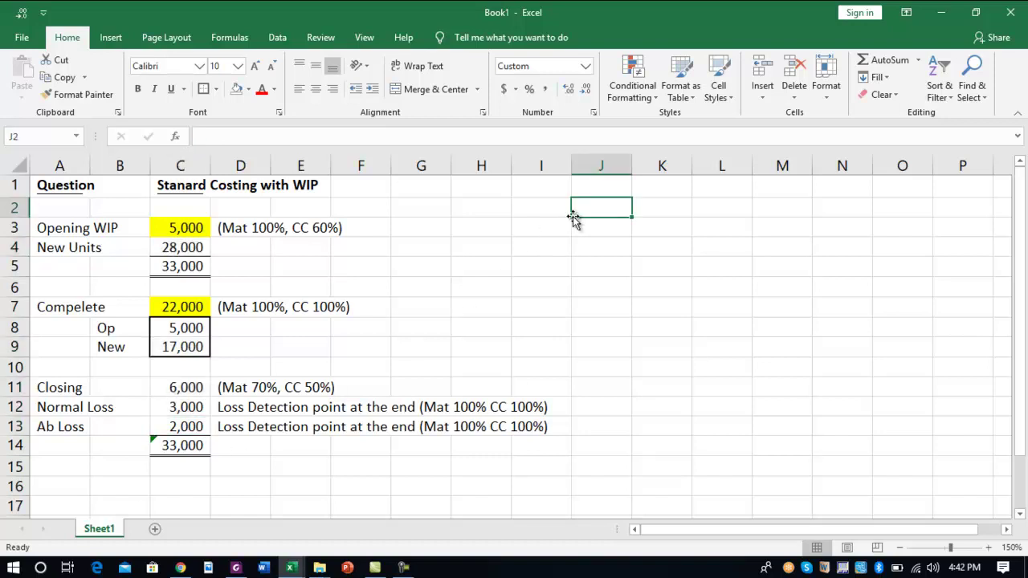
{"action": "type", "text": "Standard"}
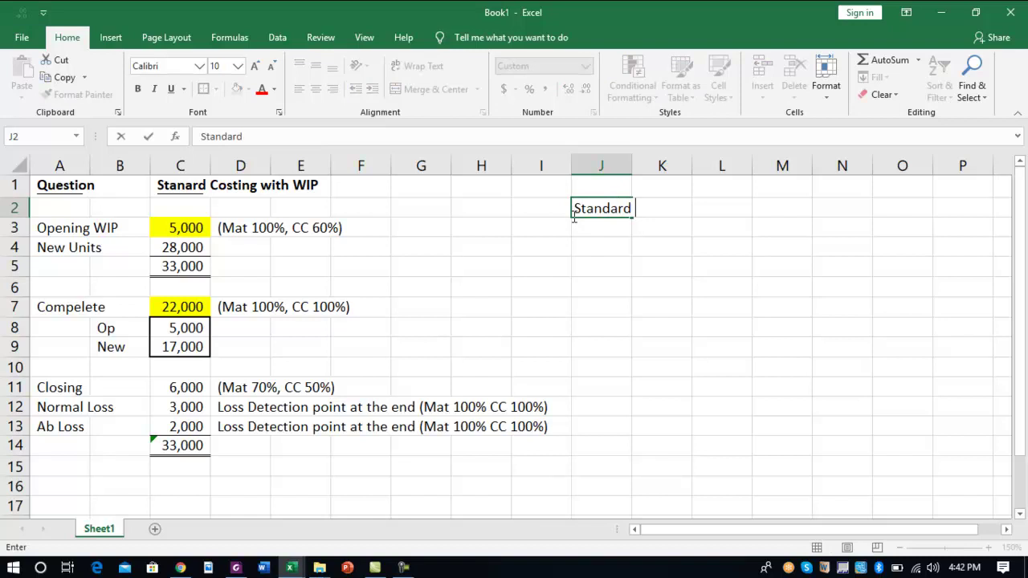
{"action": "key", "text": "Return"}
{"action": "left_click", "coordinate": [575, 218]}
{"action": "key", "text": "ctrl+u"}
{"action": "key", "text": "ctrl+b"}
{"action": "key", "text": "Return"}
Enter the label "D. Material" in J3 under the Standard heading
{"action": "type", "text": "D"}
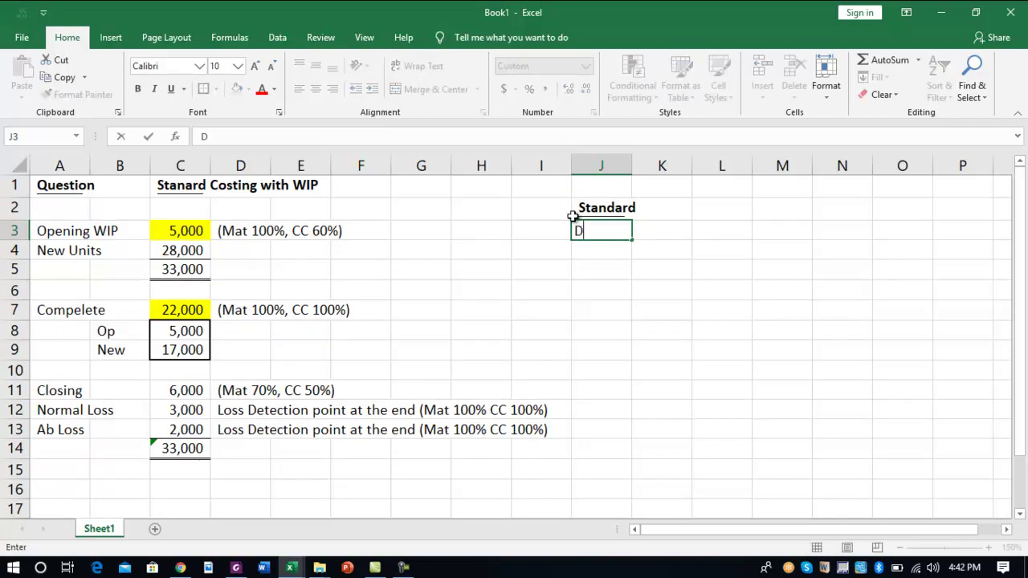
{"action": "type", "text": ". Mate"}
{"action": "key", "text": "Right"}
{"action": "key", "text": "Right"}
{"action": "key", "text": "Down"}
{"action": "key", "text": "Down"}
{"action": "key", "text": "Up"}
{"action": "key", "text": "Up"}
{"action": "key", "text": "Left"}
{"action": "key", "text": "Left"}
{"action": "key", "text": "F2"}
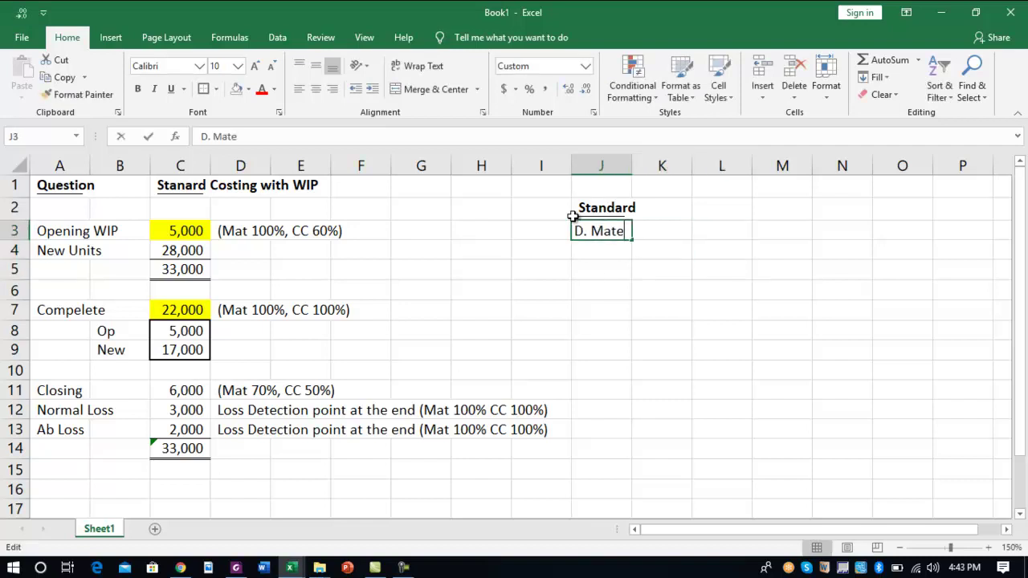
{"action": "type", "text": "ra"}
{"action": "key", "text": "BackSpace"}
{"action": "type", "text": "ial"}
Enter the direct material standard "5Kg at Rs 12" in L3
{"action": "key", "text": "Tab"}
{"action": "key", "text": "Tab"}
{"action": "type", "text": "5"}
{"action": "type", "text": "5"}
{"action": "key", "text": "BackSpace"}
{"action": "type", "text": "Kg at Rs 1"}
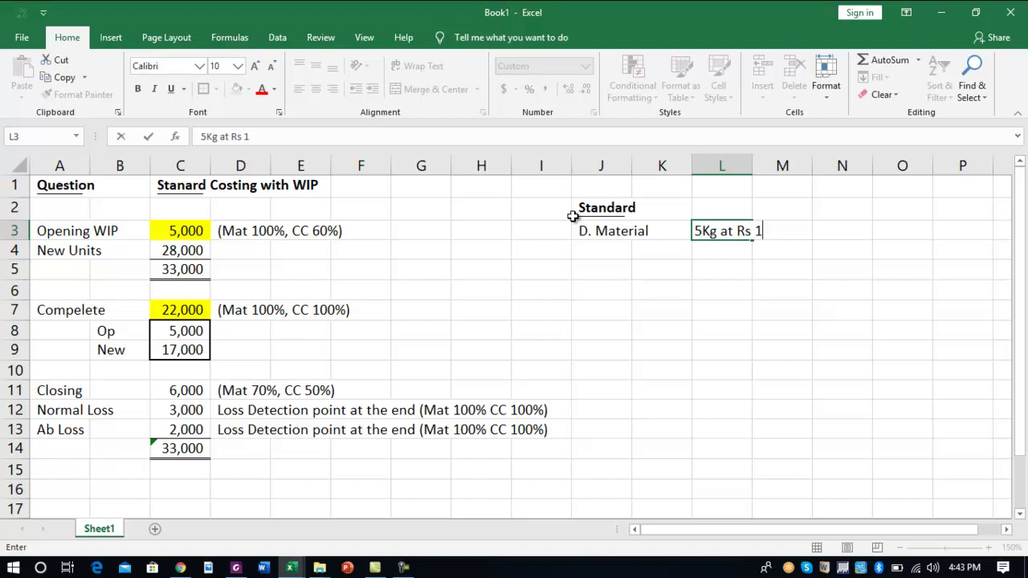
{"action": "type", "text": "2"}
{"action": "key", "text": "Return"}
Add the note "(includes normal loss)" in N3 beside the direct material standard
{"action": "key", "text": "Up"}
{"action": "key", "text": "Right"}
{"action": "key", "text": "Right"}
{"action": "key", "text": "Right"}
{"action": "key", "text": "Right"}
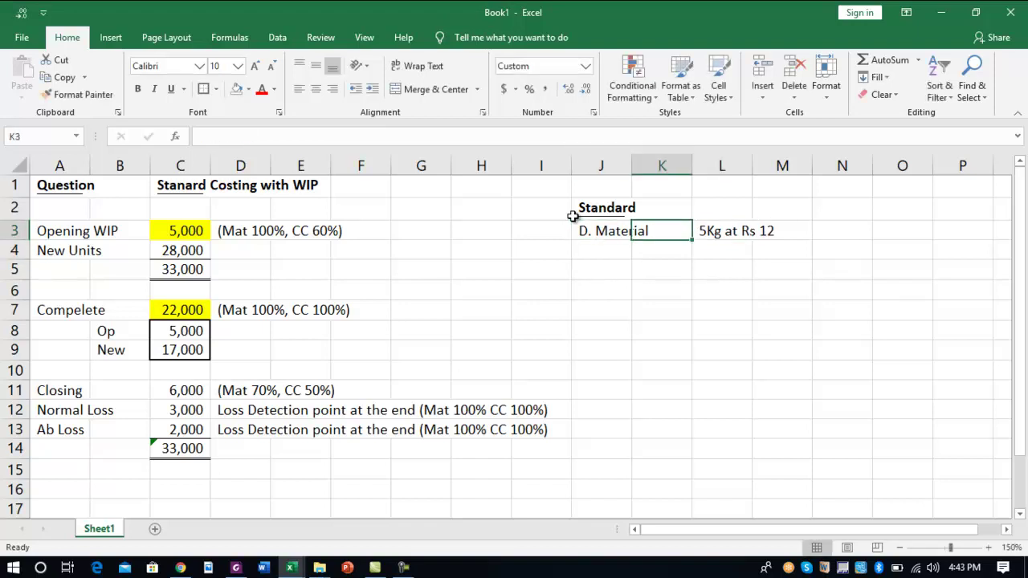
{"action": "type", "text": "("}
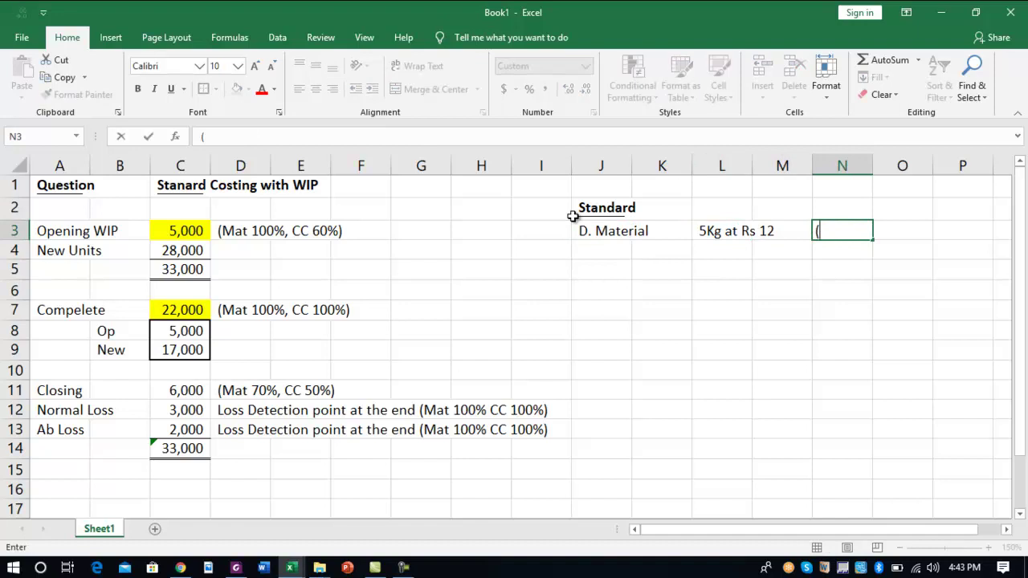
{"action": "type", "text": "includes losse"}
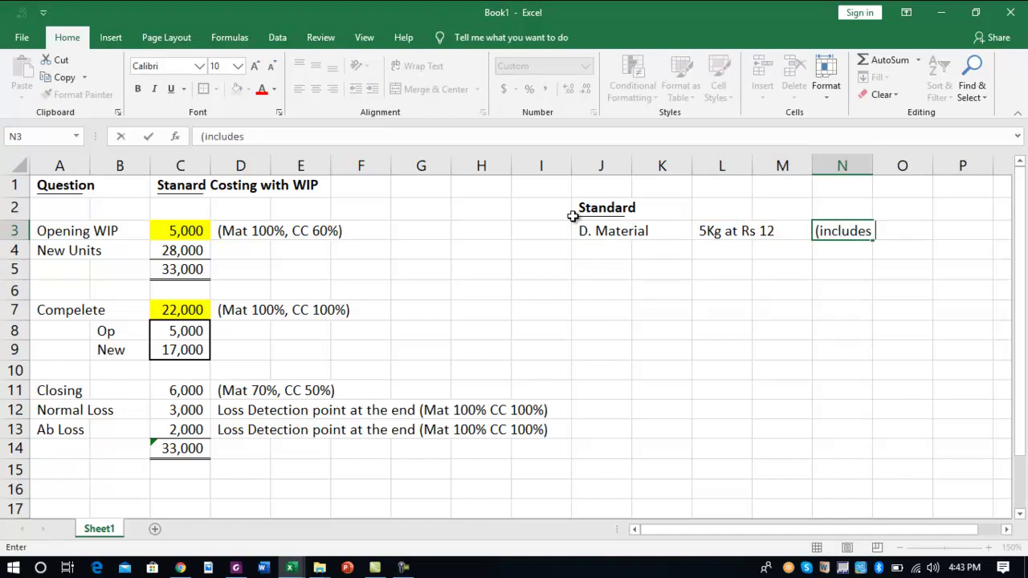
{"action": "key", "text": "BackSpace"}
{"action": "key", "text": "BackSpace"}
{"action": "key", "text": "BackSpace"}
{"action": "key", "text": "BackSpace"}
{"action": "key", "text": "BackSpace"}
{"action": "type", "text": "normal loss)"}
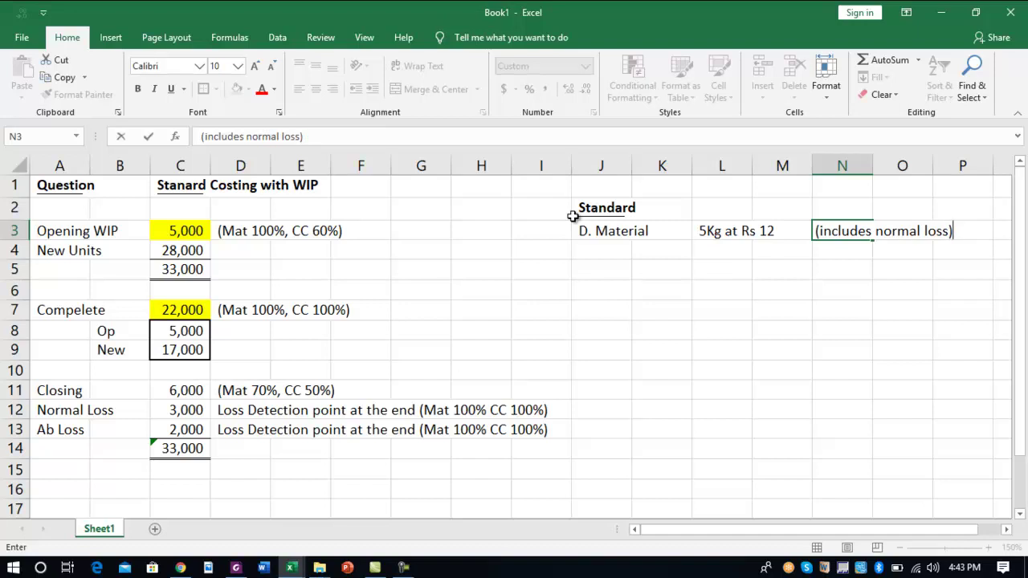
{"action": "key", "text": "Return"}
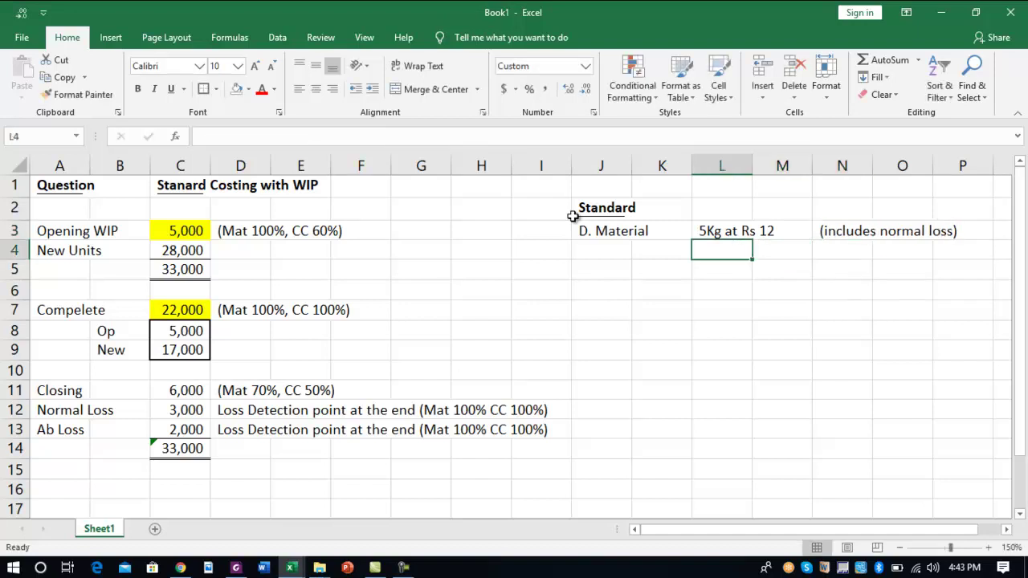
Enter the label "D. Labour" in J4 below the direct material row
{"action": "key", "text": "Left"}
{"action": "key", "text": "Left"}
{"action": "key", "text": "Up"}
{"action": "key", "text": "Right"}
{"action": "key", "text": "Right"}
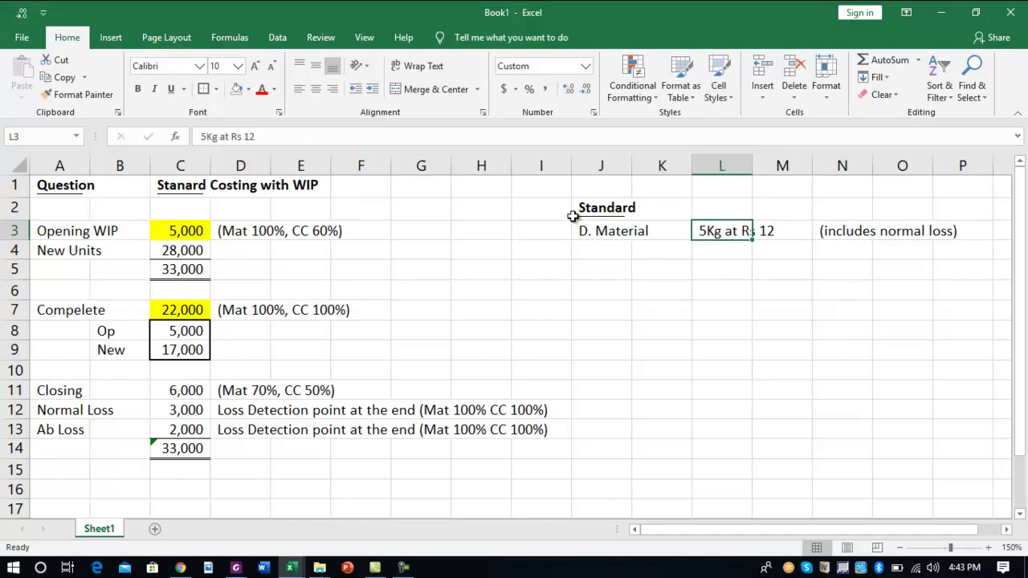
{"action": "key", "text": "Down"}
{"action": "key", "text": "Left"}
{"action": "key", "text": "Left"}
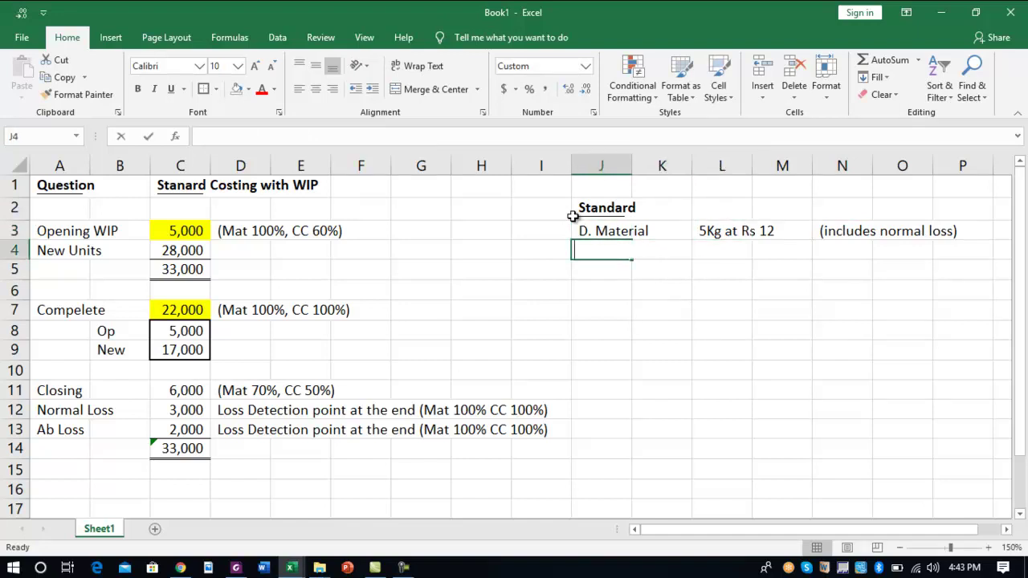
{"action": "type", "text": "D. Labour"}
{"action": "key", "text": "Right"}
{"action": "key", "text": "Right"}
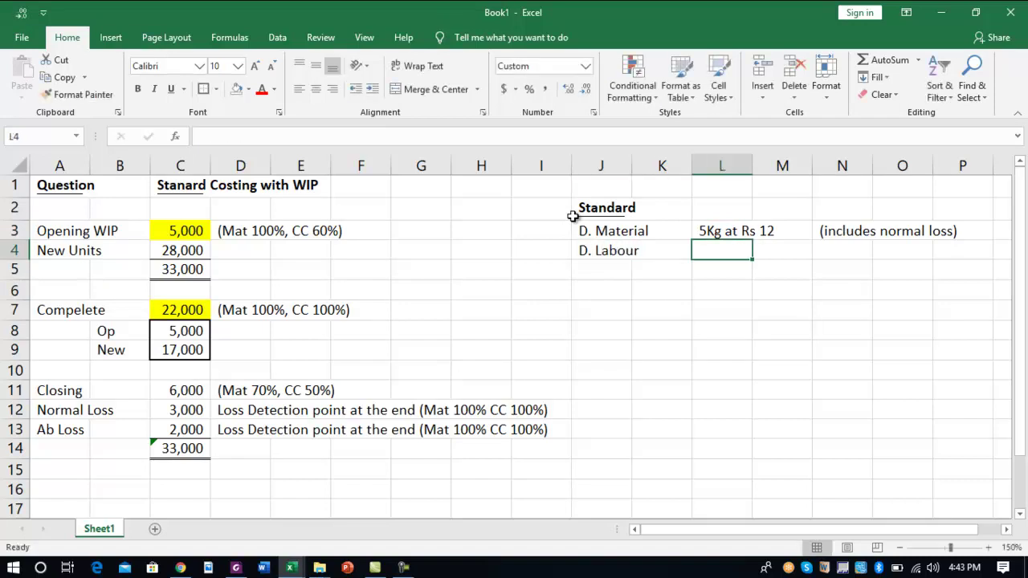
Enter the direct labour standard "8Hrs @ Rs 6" in L4 and add a VOH row in row 5 with "8Hrs @ Rs 2"
{"action": "type", "text": "8Hrs @ Rs 6"}
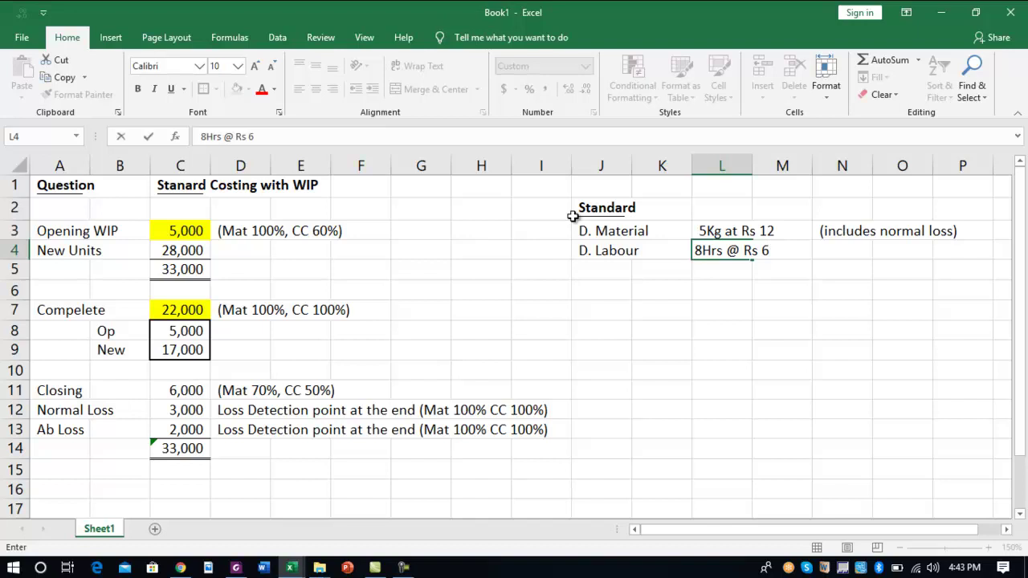
{"action": "key", "text": "Return"}
{"action": "type", "text": "VOH"}
{"action": "key", "text": "Tab"}
{"action": "key", "text": "Tab"}
{"action": "type", "text": "8Hrs @ Rs "}
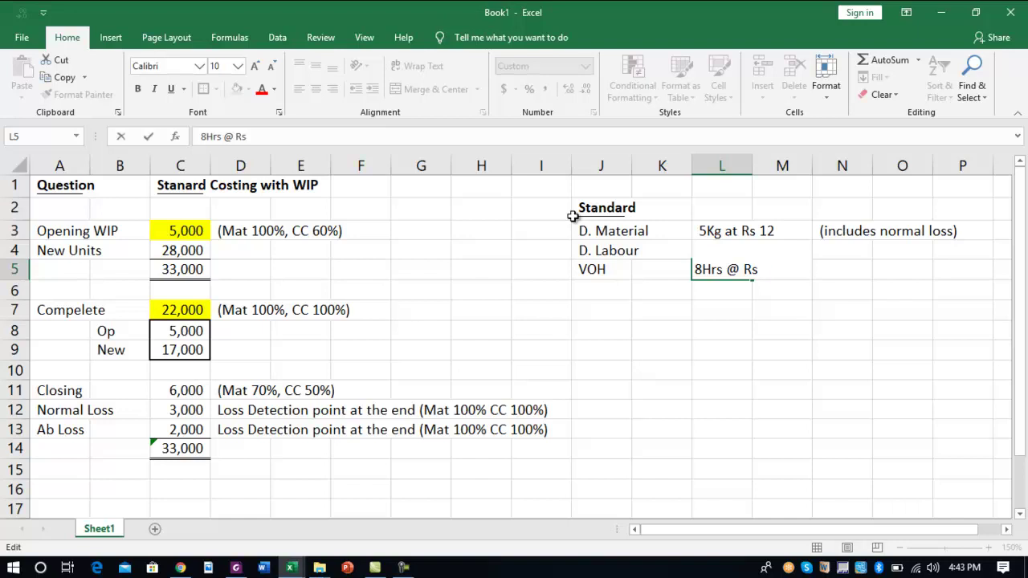
{"action": "type", "text": "2"}
{"action": "key", "text": "Return"}
Add the label "FOH" in J6 with a standard of 50 in L6
{"action": "type", "text": "FOH"}
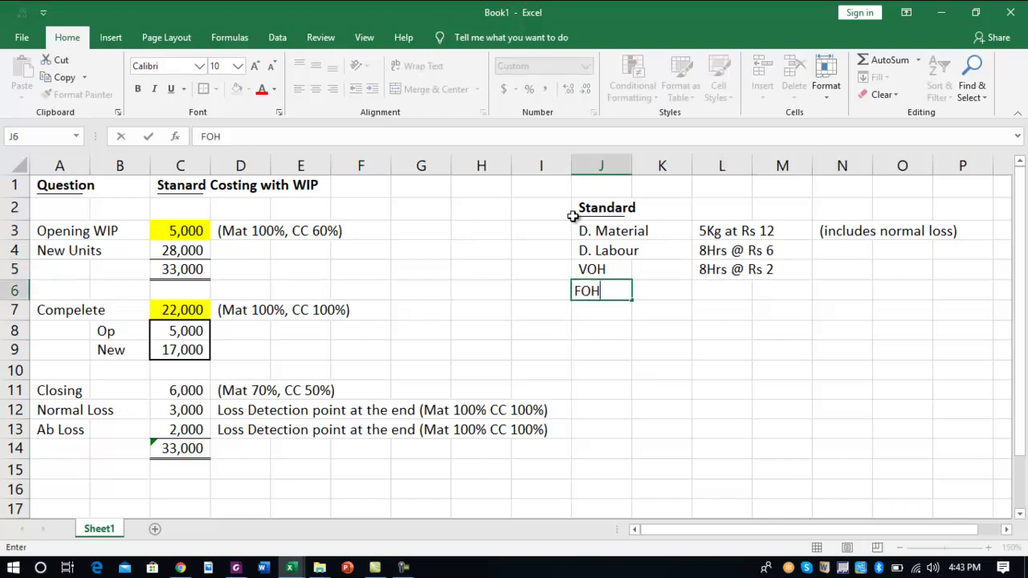
{"action": "key", "text": "Tab"}
{"action": "key", "text": "Tab"}
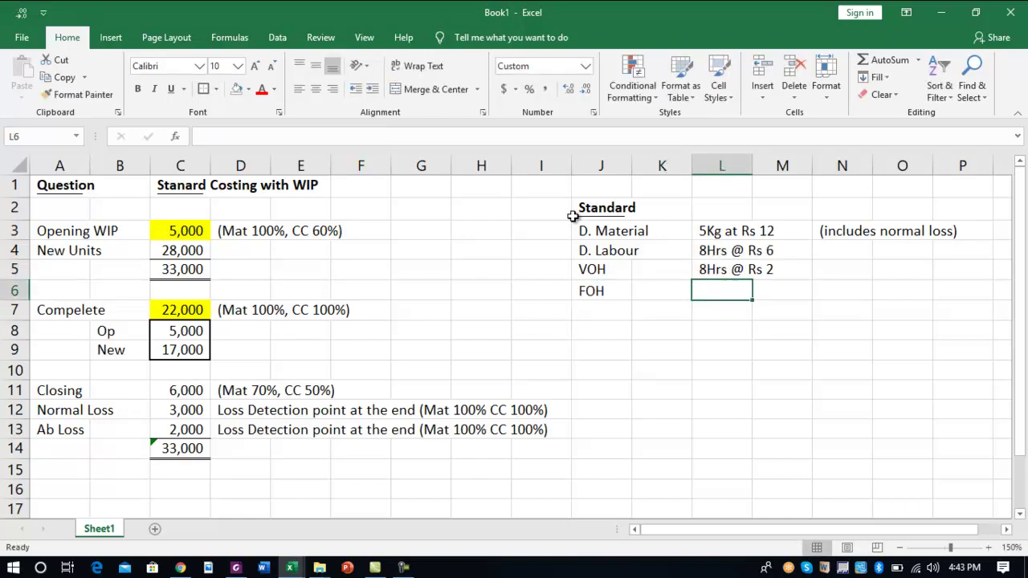
{"action": "type", "text": "50"}
{"action": "key", "text": "Return"}
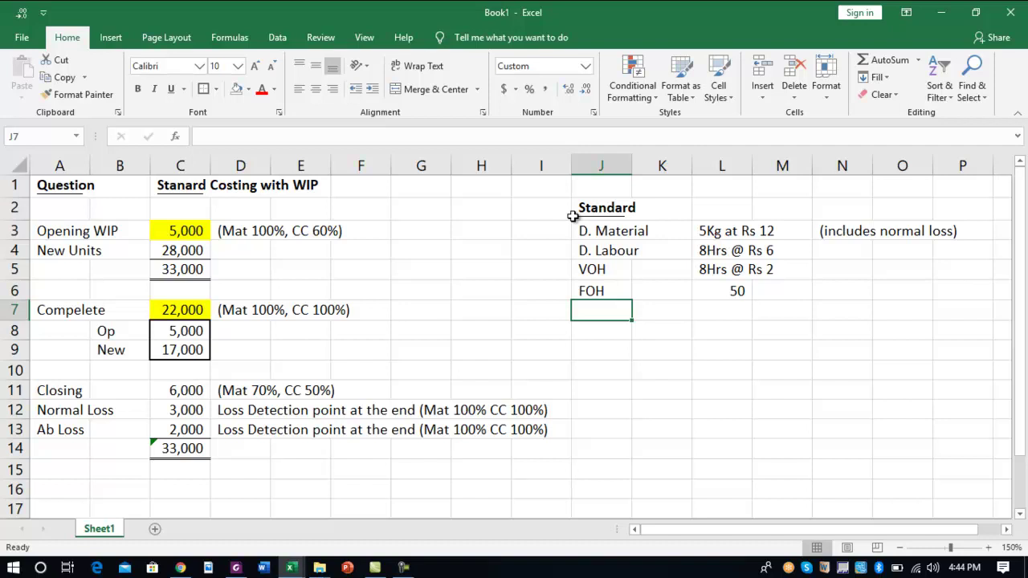
Add the bold, underlined heading "Actual Cost" in J8 below the standard cost data
{"action": "key", "text": "Up"}
{"action": "key", "text": "Up"}
{"action": "key", "text": "Up"}
{"action": "key", "text": "Up"}
{"action": "key", "text": "Down"}
{"action": "key", "text": "Down"}
{"action": "key", "text": "Down"}
{"action": "key", "text": "Down"}
{"action": "key", "text": "Down"}
{"action": "type", "text": "Act"}
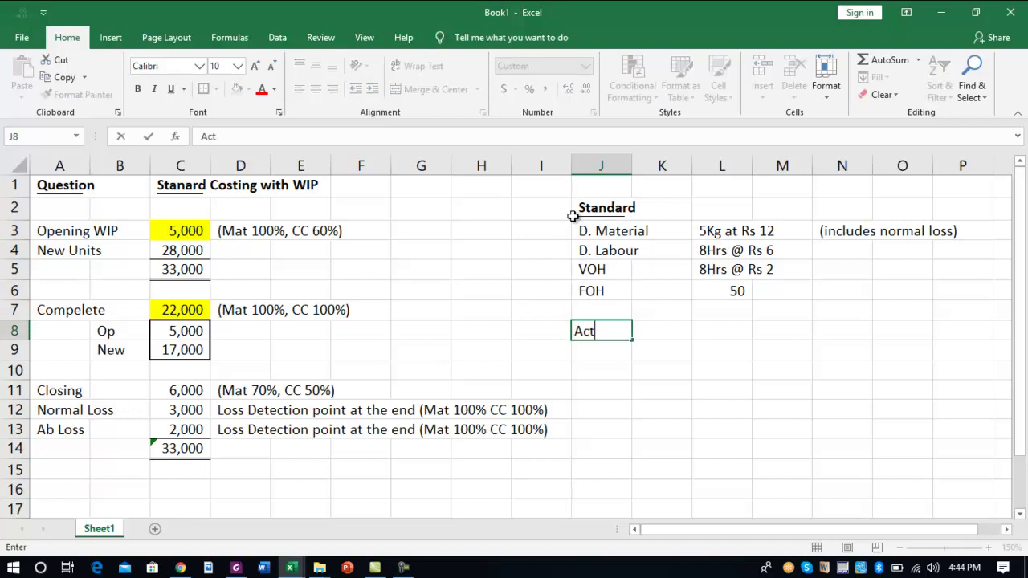
{"action": "type", "text": "ual Cost"}
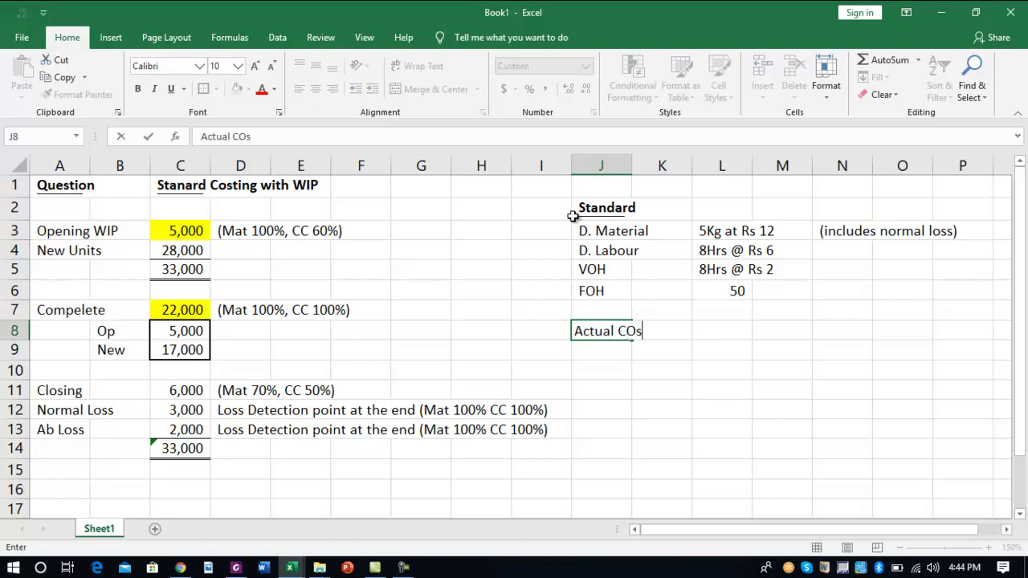
{"action": "key", "text": "Return"}
{"action": "key", "text": "Up"}
{"action": "key", "text": "ctrl+b"}
{"action": "key", "text": "ctrl+u"}
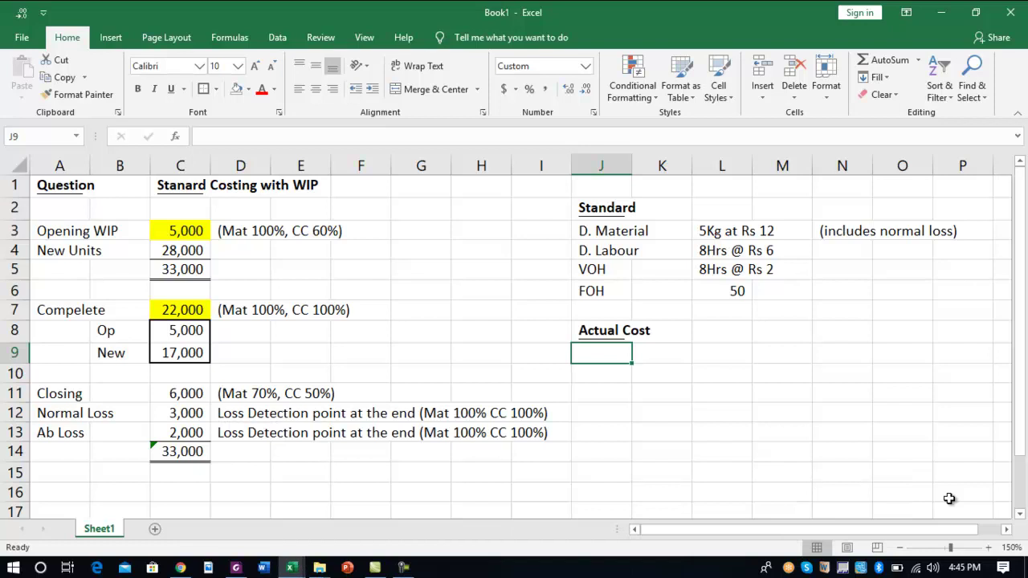
Enter the label "Material" in J9 and copy the hours formula from L10 down to L11
{"action": "type", "text": "Material"}
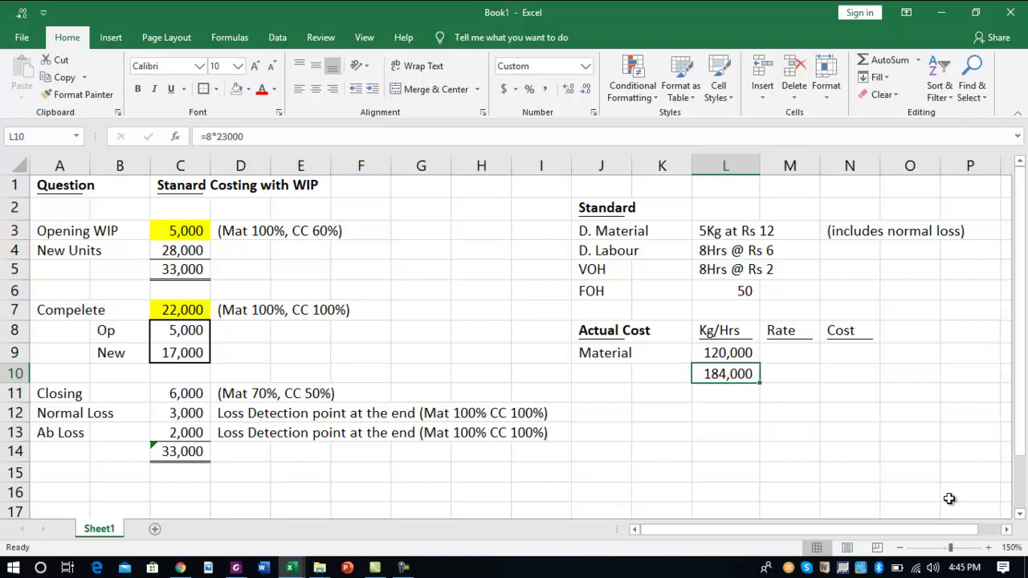
{"action": "key", "text": "Down"}
{"action": "key", "text": "ctrl+d"}
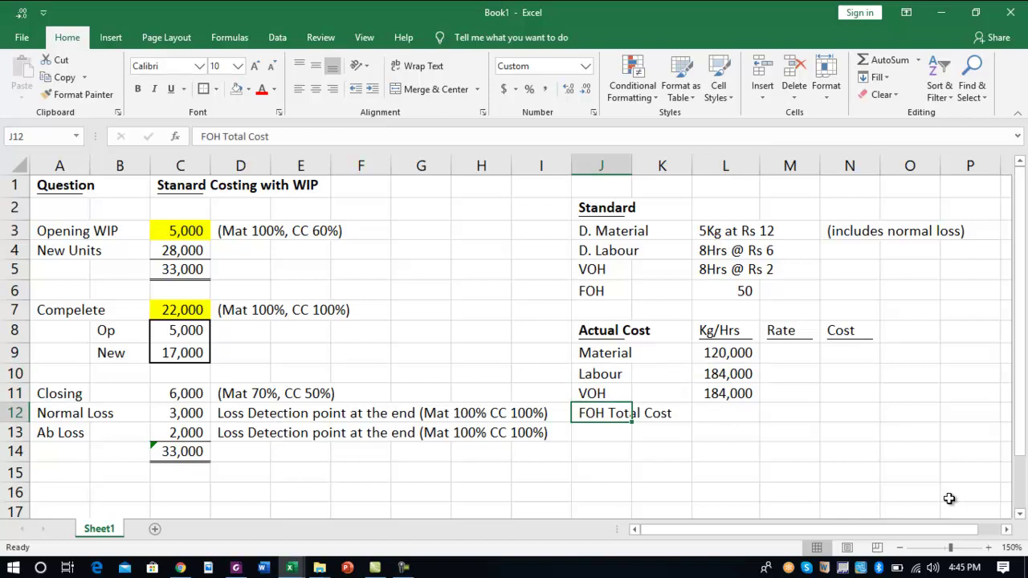
Enter the label "FOH Total Cost" in J12 below the VOH row
{"action": "key", "text": "ctrl+d"}
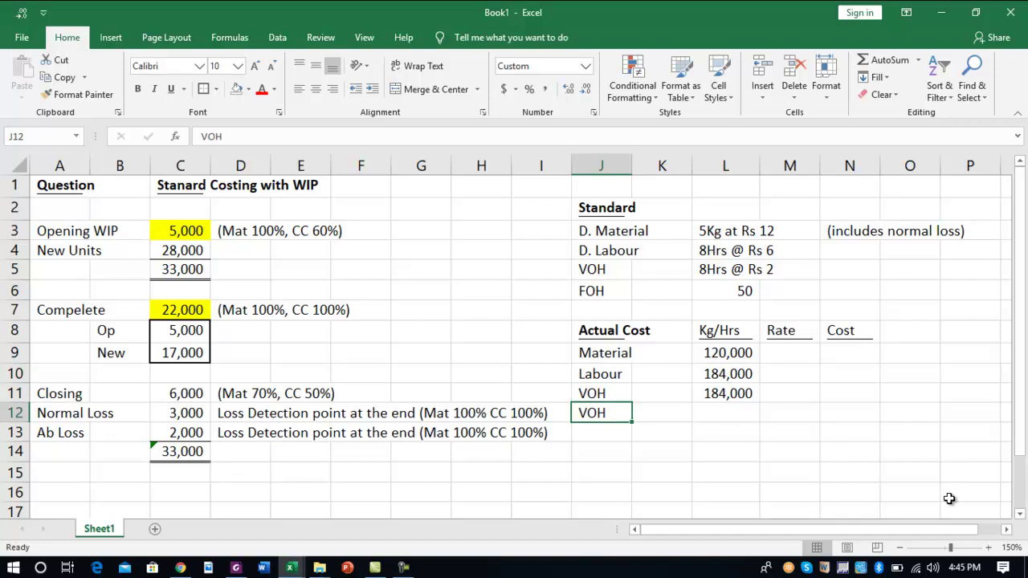
{"action": "type", "text": "FOH Ti"}
{"action": "key", "text": "BackSpace"}
{"action": "type", "text": "otal Cost"}
{"action": "key", "text": "Tab"}
{"action": "key", "text": "Tab"}
Enter the actual material rate of 13 in M9
{"action": "key", "text": "Right"}
{"action": "key", "text": "Up"}
{"action": "key", "text": "Left"}
{"action": "key", "text": "Up"}
{"action": "key", "text": "Up"}
{"action": "key", "text": "Right"}
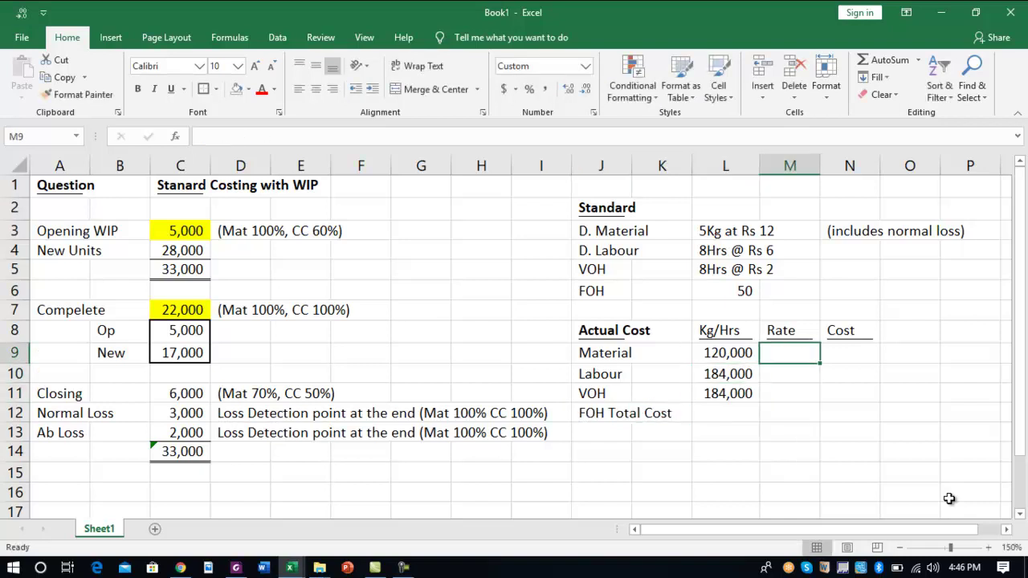
{"action": "type", "text": "13"}
{"action": "key", "text": "Return"}
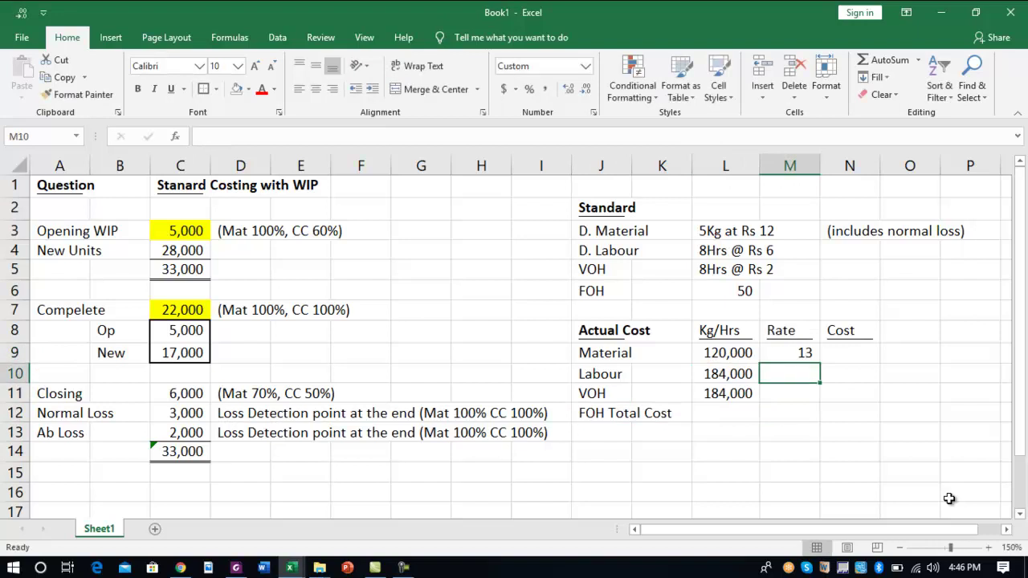
Enter the actual labour rate of 5.5 in M10 and format it with two decimals
{"action": "type", "text": "5.5"}
{"action": "key", "text": "Return"}
{"action": "key", "text": "Up"}
{"action": "key", "text": "ctrl+shift+1"}
{"action": "key", "text": "Return"}
{"action": "type", "text": "1.75"}
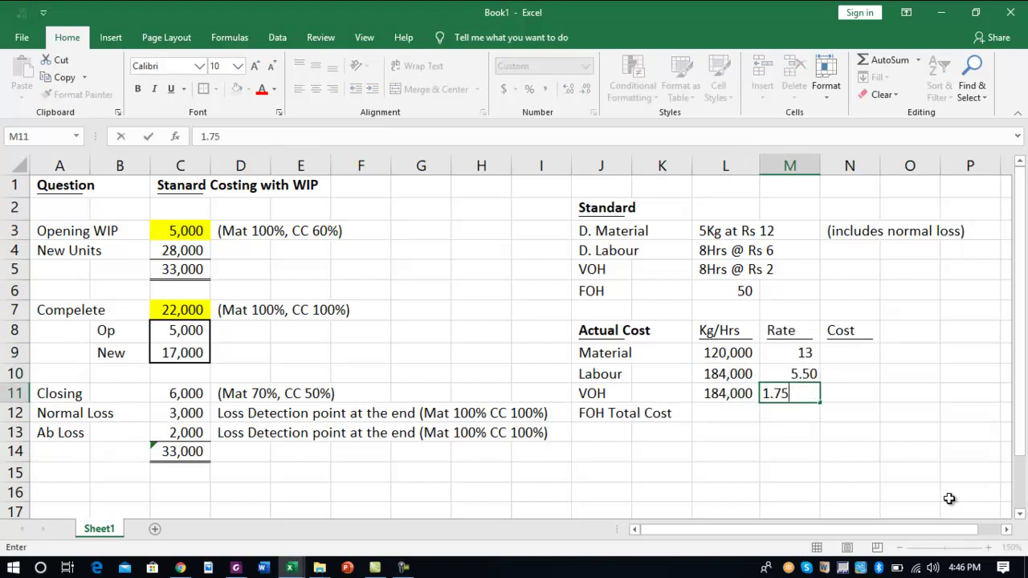
{"action": "key", "text": "Return"}
{"action": "key", "text": "Up"}
Enter the actual VOH rate of 1.82 in M11 and format it with two decimals
{"action": "type", "text": "1."}
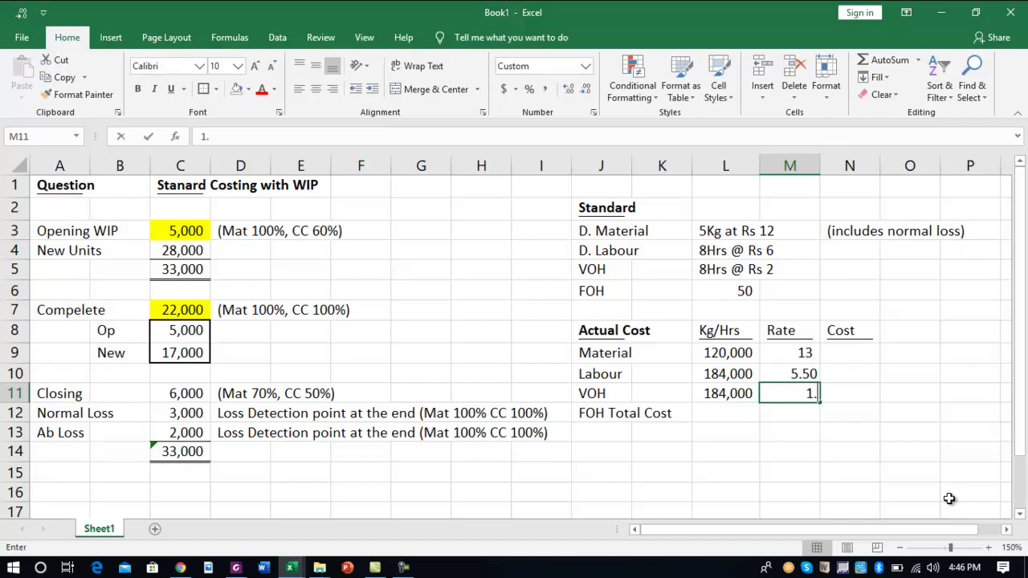
{"action": "type", "text": "82"}
{"action": "key", "text": "Return"}
{"action": "key", "text": "Up"}
{"action": "key", "text": "ctrl+shift+1"}
Format the material rate in M9 with two decimals
{"action": "key", "text": "Up"}
{"action": "key", "text": "Up"}
{"action": "key", "text": "ctrl+shift+1"}
Calculate the actual material cost in N9 by multiplying the quantity in L9 by the rate in M9
{"action": "key", "text": "Down"}
{"action": "key", "text": "Down"}
{"action": "key", "text": "Down"}
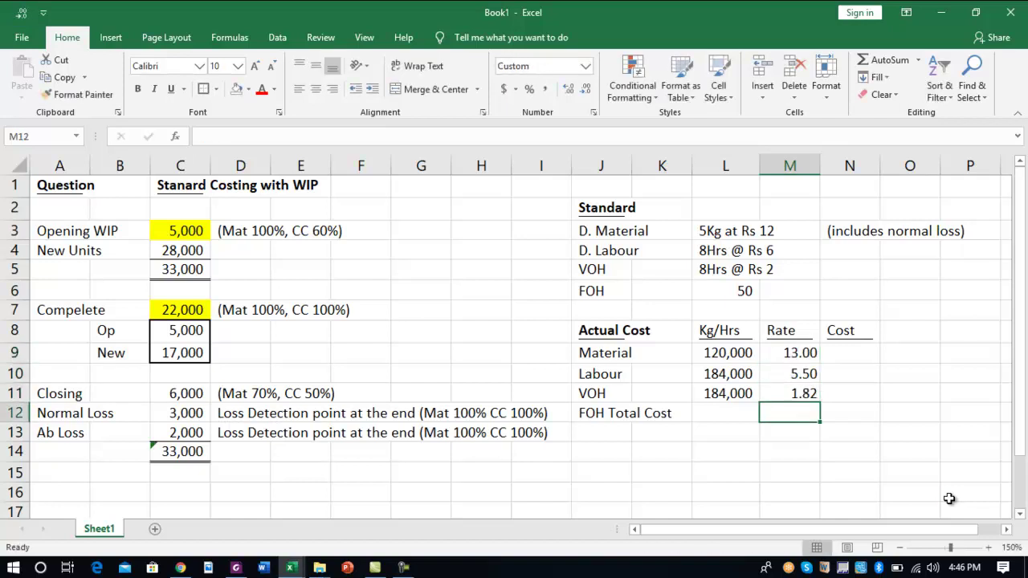
{"action": "key", "text": "Right"}
{"action": "key", "text": "Up"}
{"action": "key", "text": "Up"}
{"action": "key", "text": "Up"}
{"action": "type", "text": "+"}
{"action": "key", "text": "Left"}
{"action": "key", "text": "Left"}
{"action": "type", "text": "*"}
{"action": "key", "text": "Left"}
{"action": "key", "text": "Return"}
Copy the cost formula from N9 down to the labour and VOH rows in N10 and N11
{"action": "key", "text": "ctrl+d"}
{"action": "key", "text": "Down"}
{"action": "key", "text": "ctrl+d"}
{"action": "key", "text": "Down"}
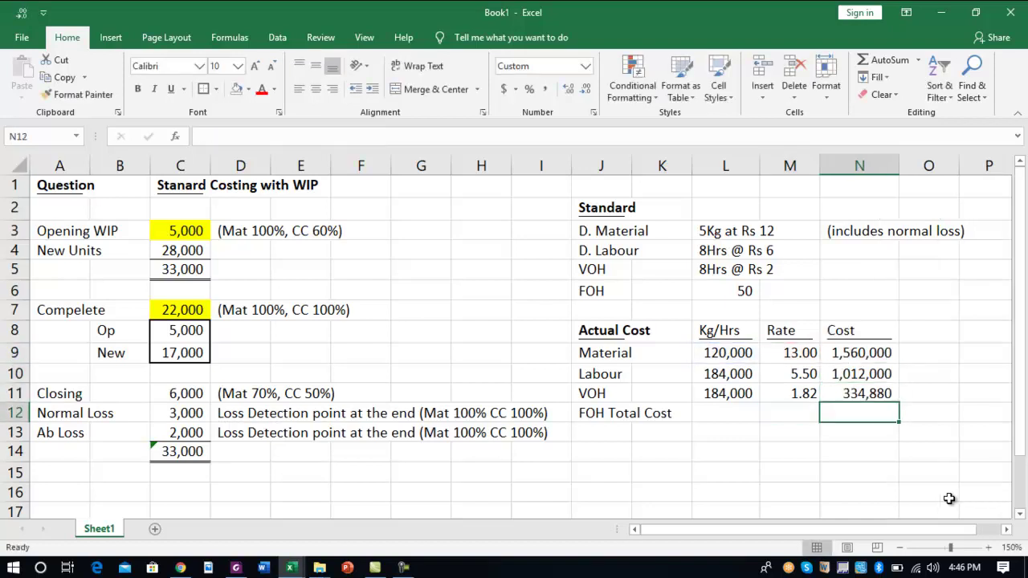
{"action": "type", "text": "+"}
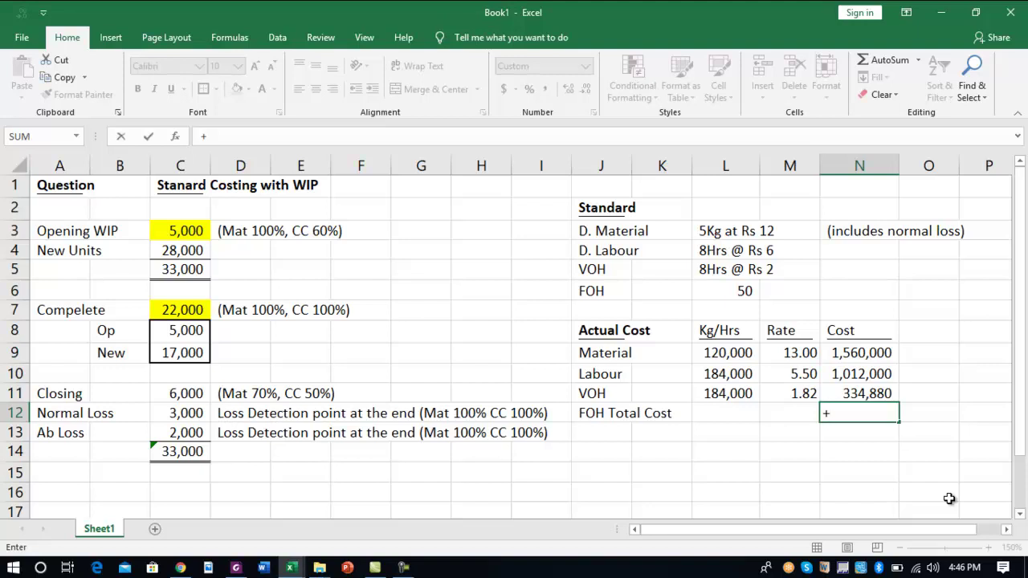
{"action": "type", "text": "50*26000"}
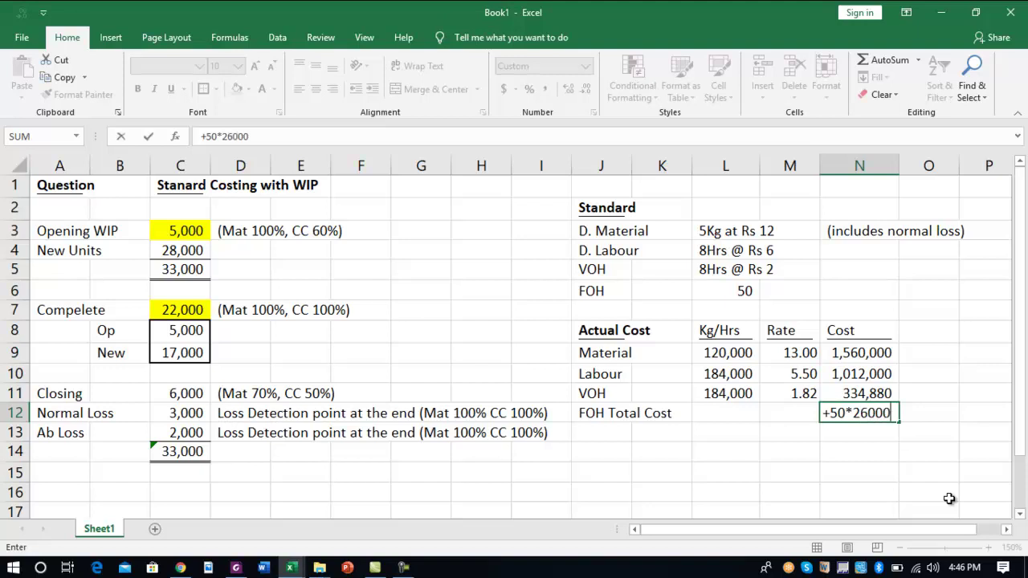
{"action": "key", "text": "BackSpace"}
{"action": "key", "text": "BackSpace"}
{"action": "key", "text": "BackSpace"}
{"action": "key", "text": "BackSpace"}
{"action": "key", "text": "BackSpace"}
{"action": "key", "text": "BackSpace"}
{"action": "key", "text": "BackSpace"}
{"action": "key", "text": "BackSpace"}
{"action": "key", "text": "BackSpace"}
Enter the FOH total cost in N12 as the formula +50*24000
{"action": "type", "text": "+50*2400"}
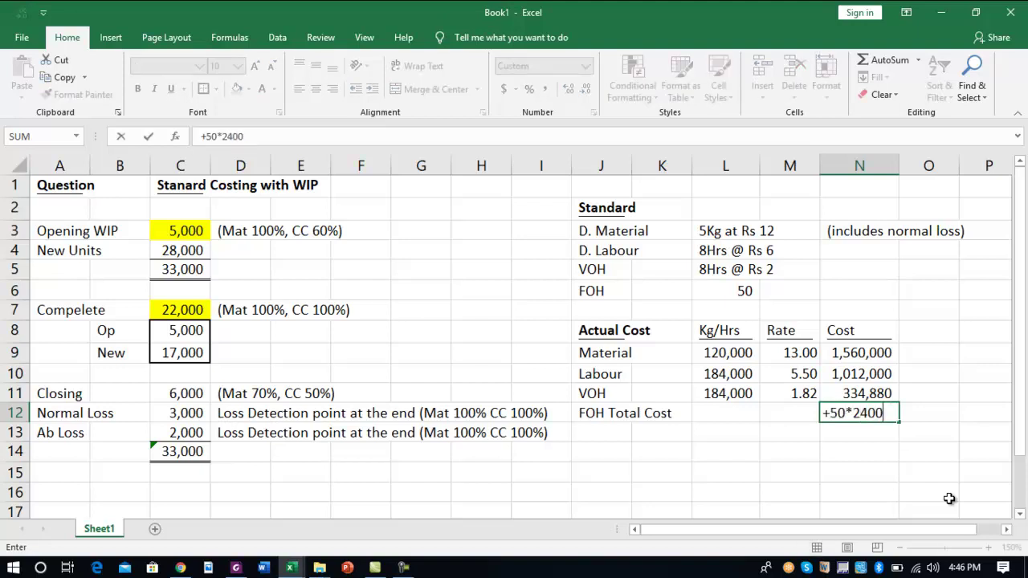
{"action": "key", "text": "Return"}
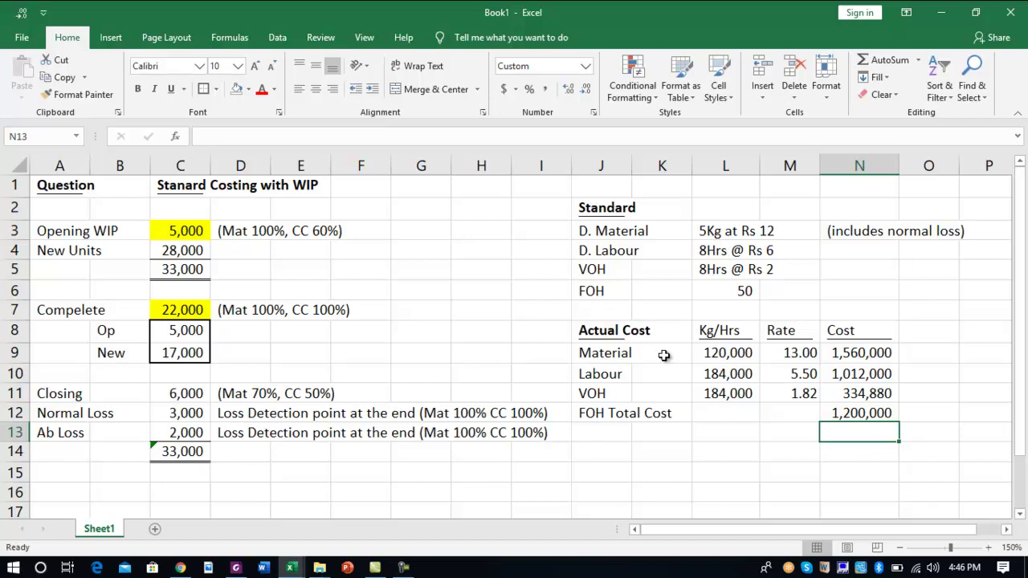
Review the opening, new and completed units, followed by the standard cost data and the actual cost table
{"action": "left_click", "coordinate": [195, 225]}
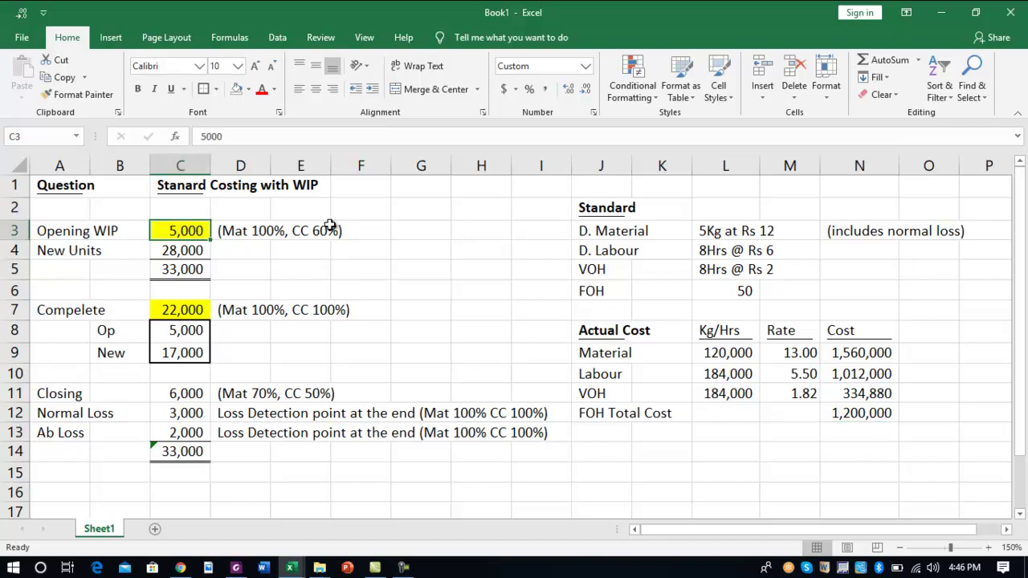
{"action": "left_click", "coordinate": [169, 245]}
{"action": "left_click", "coordinate": [194, 317]}
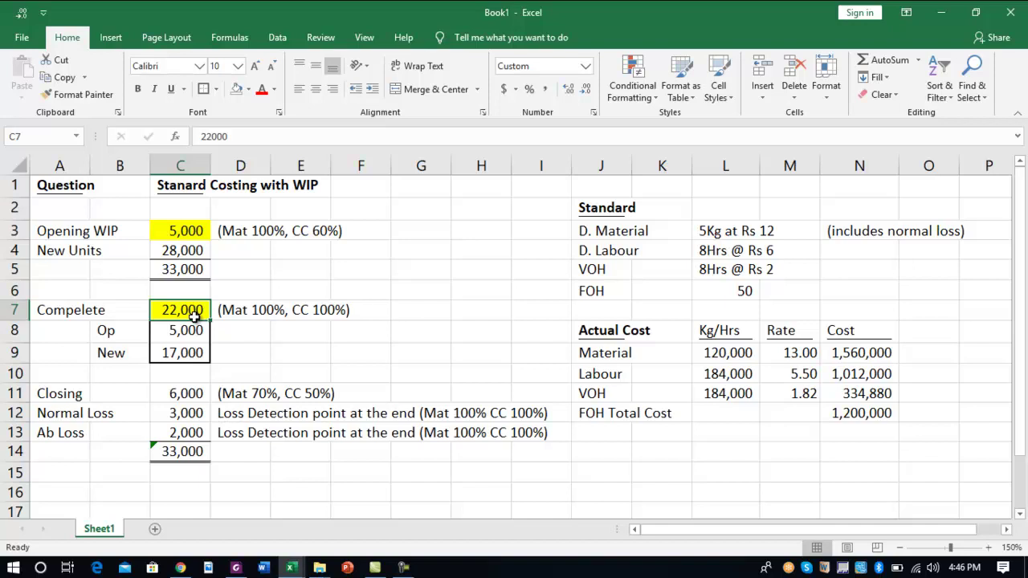
{"action": "key", "text": "Down"}
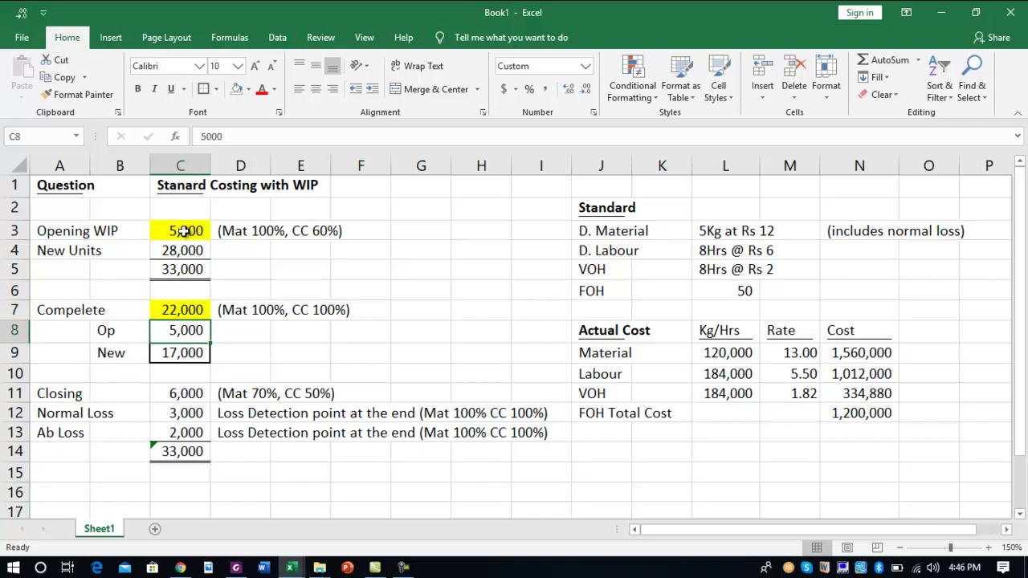
{"action": "left_click", "coordinate": [195, 353]}
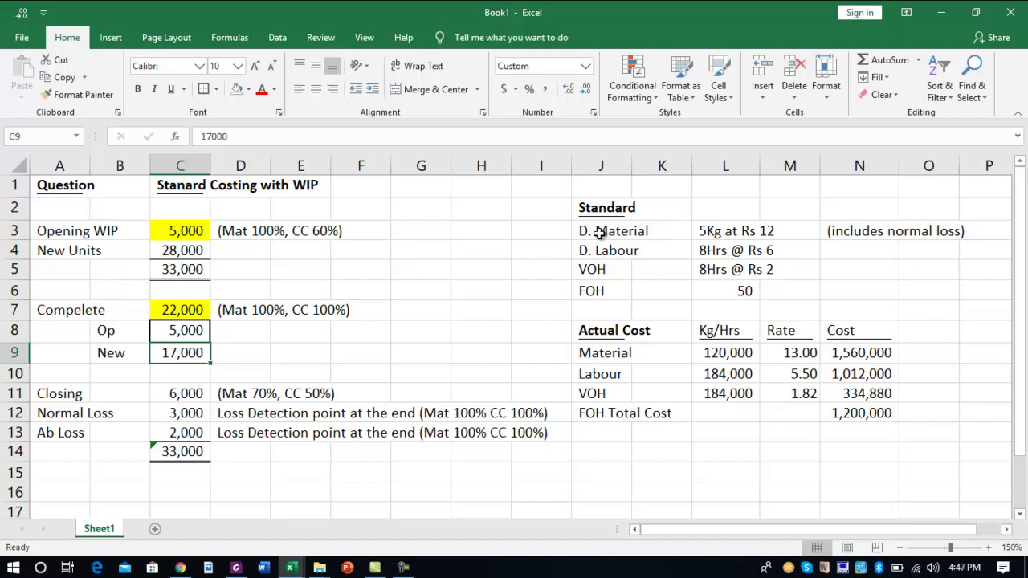
{"action": "left_click_drag", "start_coordinate": [597, 231], "coordinate": [744, 292]}
{"action": "left_click_drag", "start_coordinate": [615, 336], "coordinate": [870, 418]}
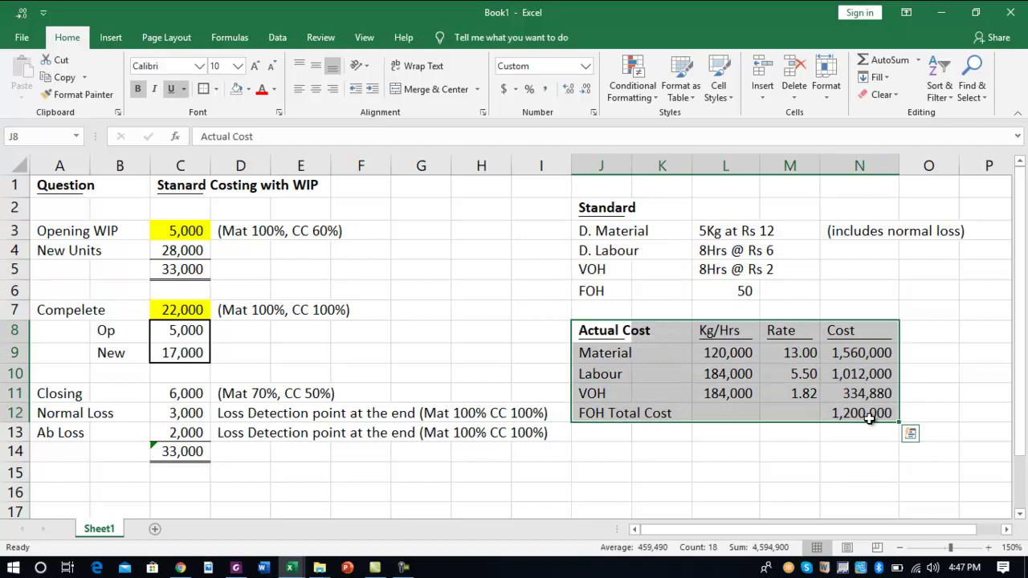
Enter the heading "Equl Production Unit" in A16 below the output units
{"action": "key", "text": "Down"}
{"action": "key", "text": "Down"}
{"action": "key", "text": "Down"}
{"action": "key", "text": "Left"}
{"action": "key", "text": "Down"}
{"action": "key", "text": "Left"}
{"action": "key", "text": "Left"}
{"action": "key", "text": "Down"}
{"action": "key", "text": "Left"}
{"action": "key", "text": "Down"}
{"action": "key", "text": "Left"}
{"action": "key", "text": "Down"}
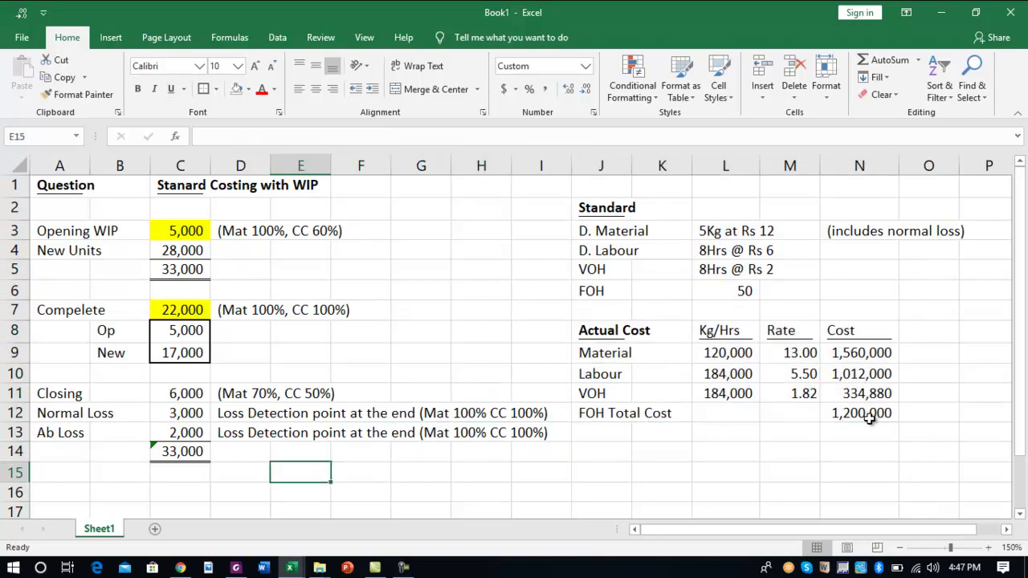
{"action": "key", "text": "Left"}
{"action": "key", "text": "Down"}
{"action": "key", "text": "Left"}
{"action": "key", "text": "Left"}
{"action": "key", "text": "Down"}
{"action": "key", "text": "Down"}
{"action": "key", "text": "Up"}
{"action": "key", "text": "Left"}
{"action": "key", "text": "Up"}
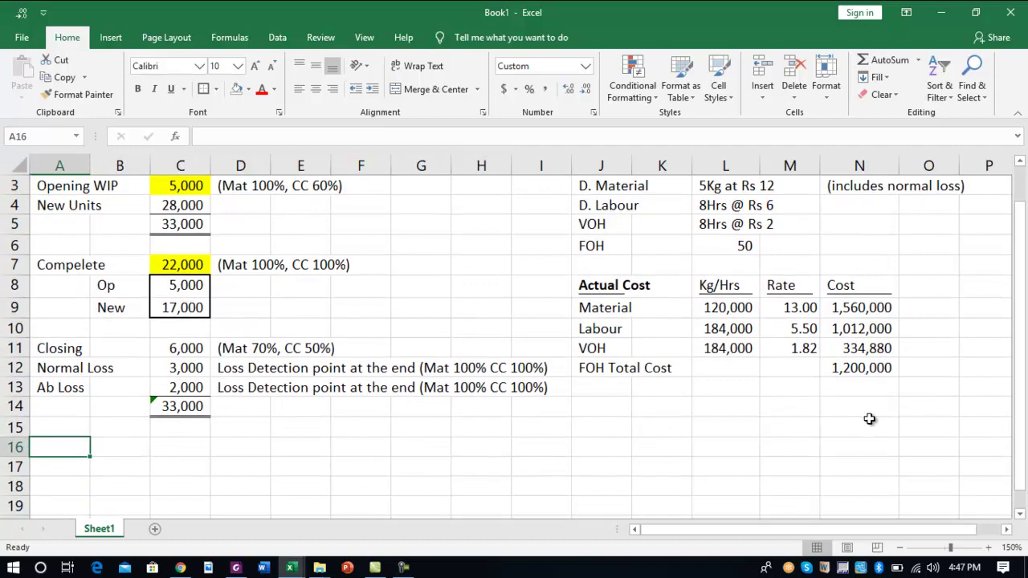
{"action": "type", "text": "Equ"}
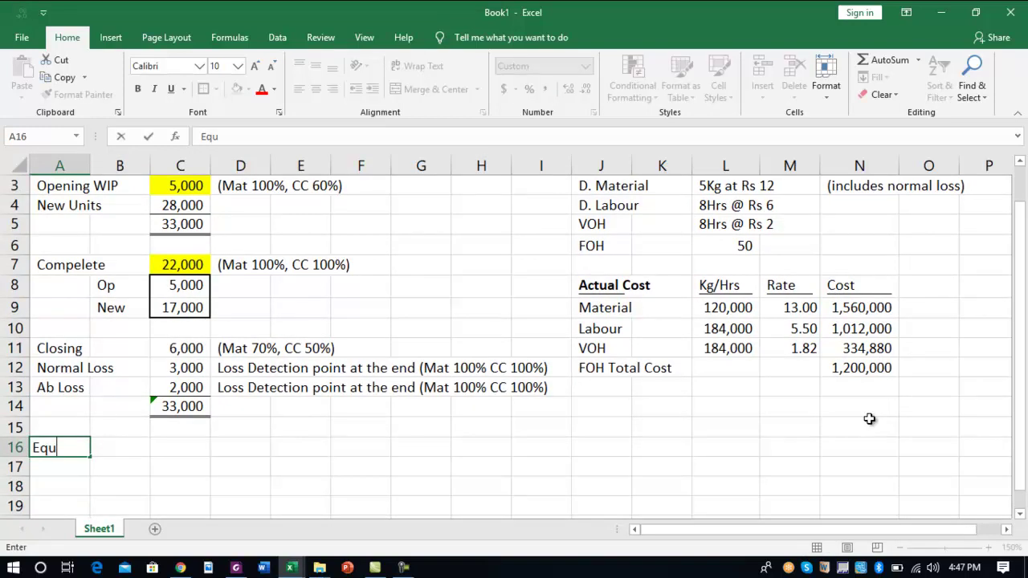
{"action": "type", "text": "l Production "}
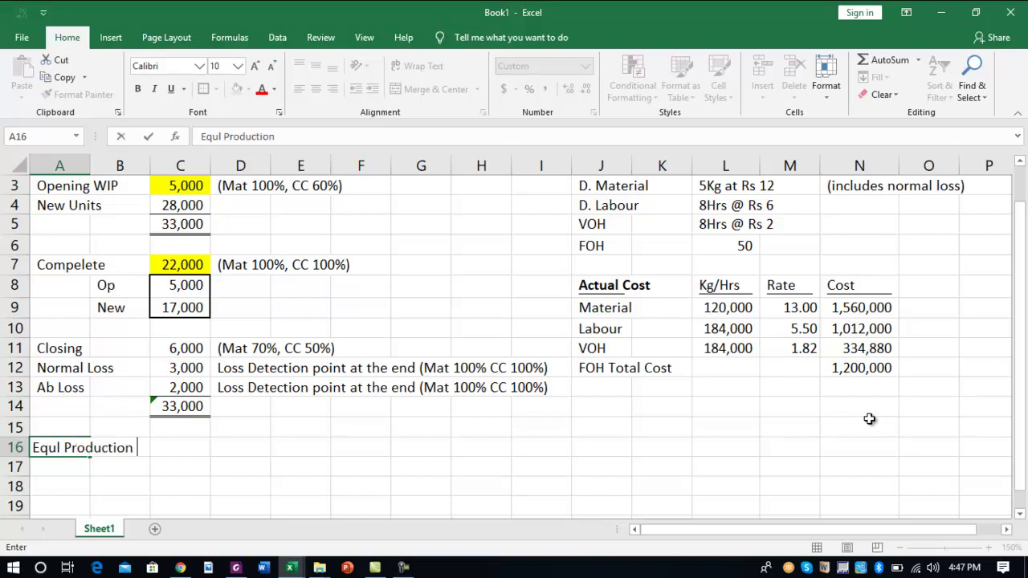
{"action": "type", "text": "Unit"}
{"action": "key", "text": "Return"}
{"action": "key", "text": "Up"}
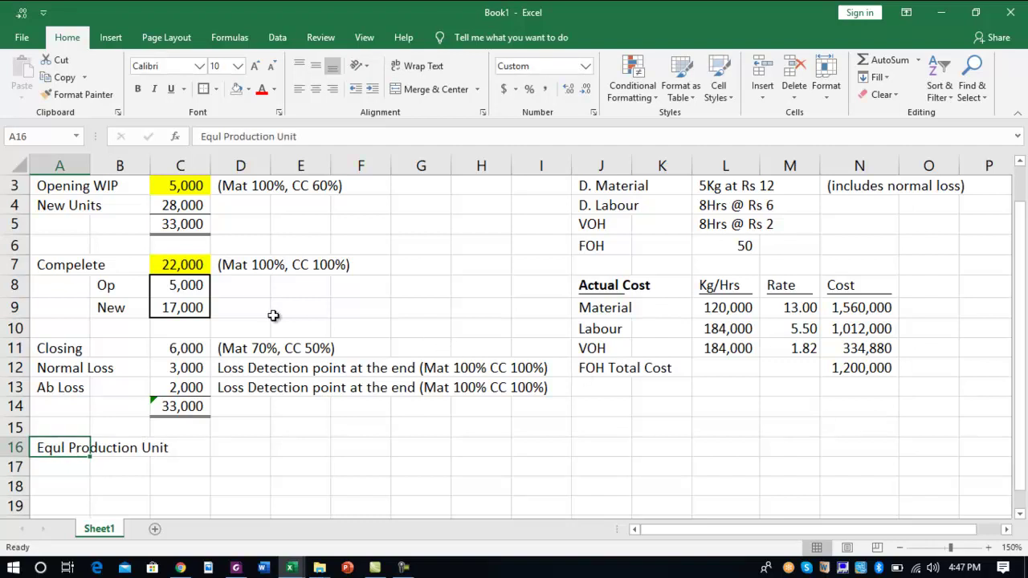
Examine the completed, closing, normal loss and abnormal loss units in column C
{"action": "left_click", "coordinate": [181, 272]}
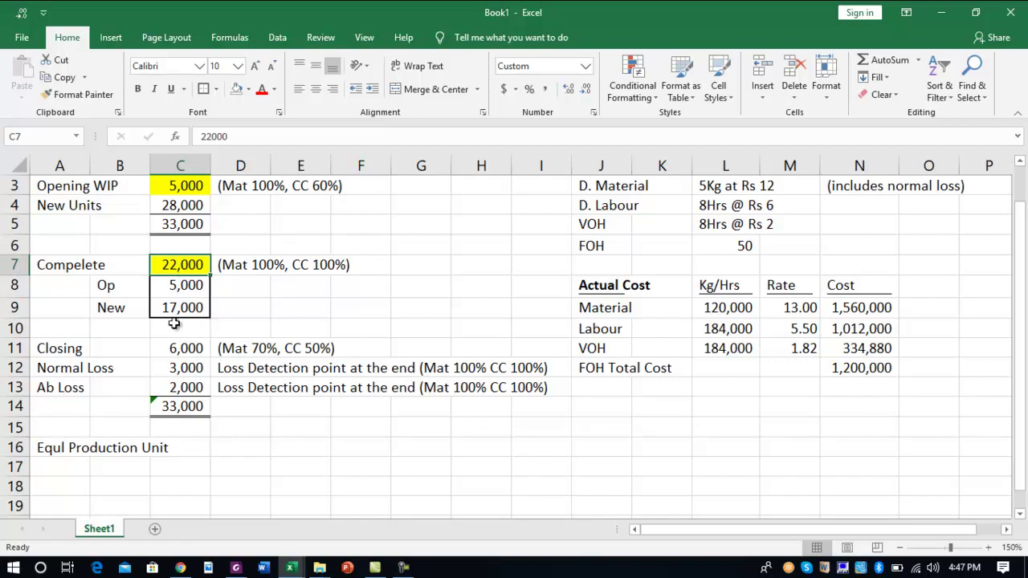
{"action": "left_click", "coordinate": [194, 286]}
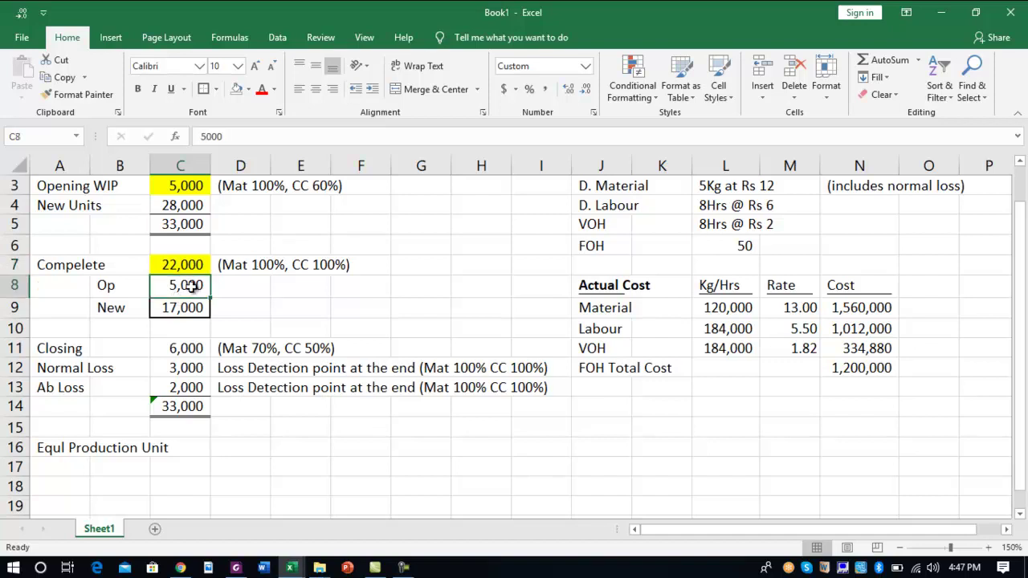
{"action": "left_click", "coordinate": [196, 347]}
{"action": "left_click", "coordinate": [198, 367]}
{"action": "left_click", "coordinate": [197, 387]}
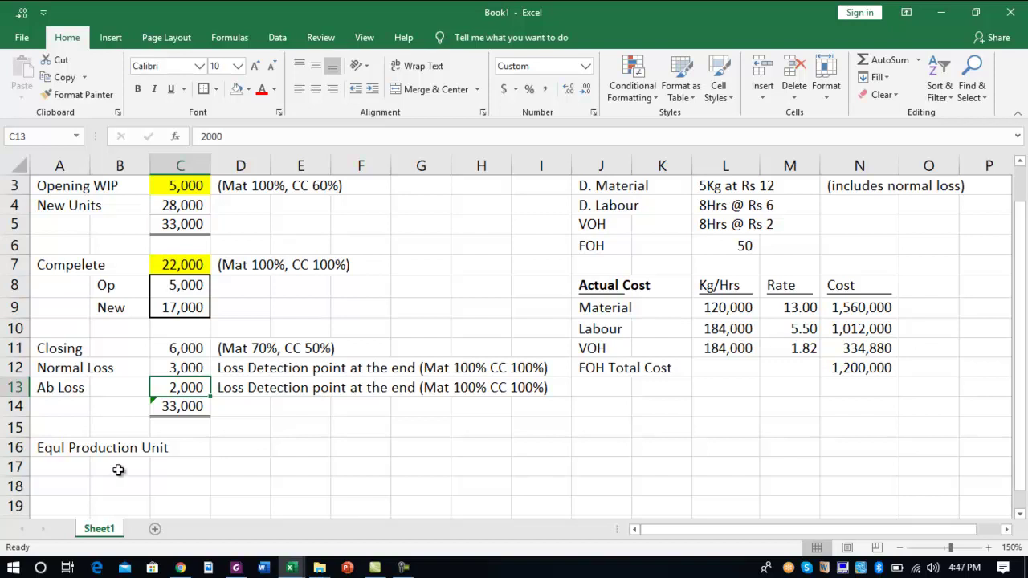
Make the "Equl Production Unit" heading in A16 bold and underlined
{"action": "left_click", "coordinate": [66, 447]}
{"action": "key", "text": "ctrl+b"}
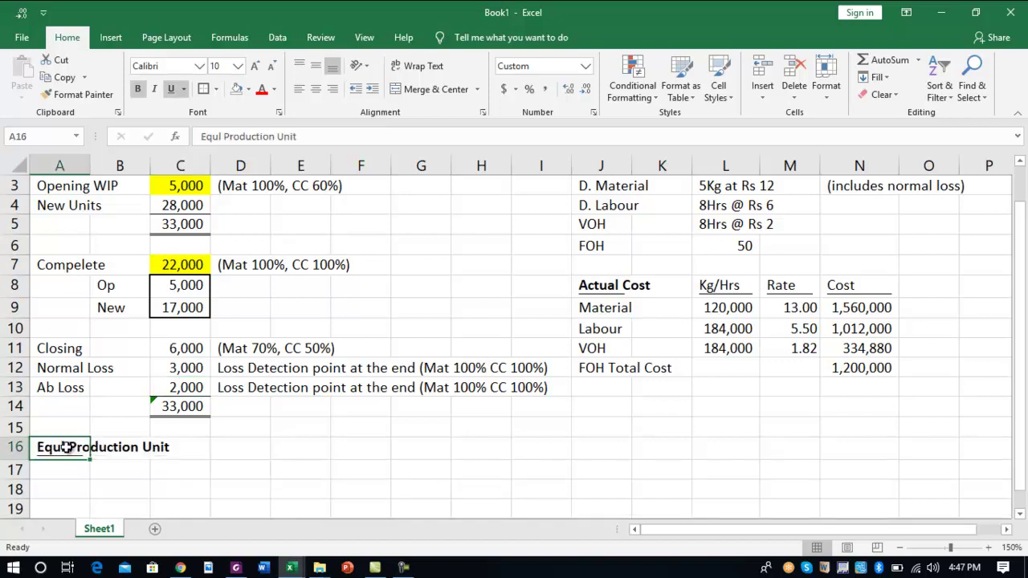
Enter the row label "Mat" in A18 under the "Equl Production Unit" heading
{"action": "key", "text": "Down"}
{"action": "key", "text": "Down"}
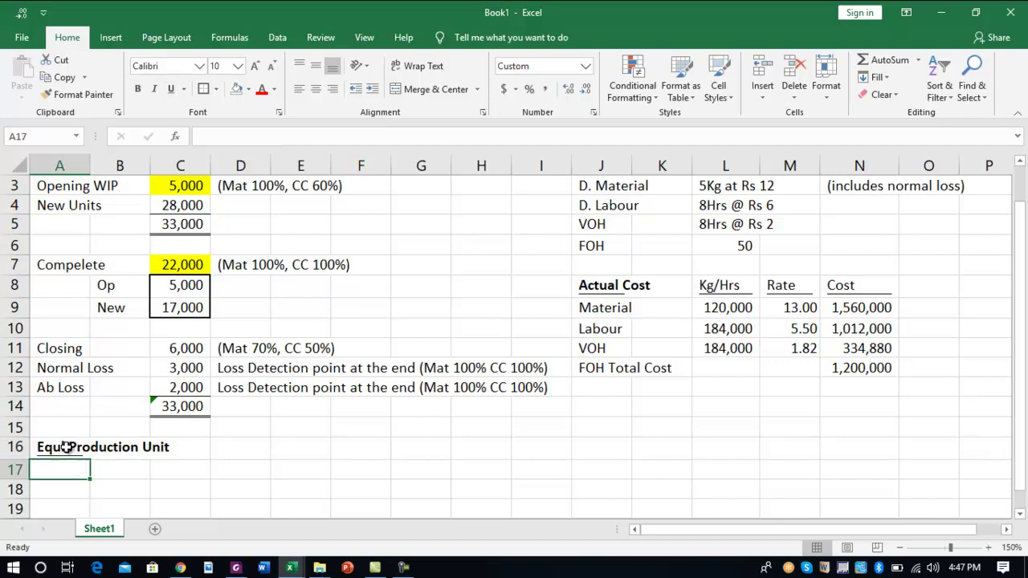
{"action": "type", "text": "Mat"}
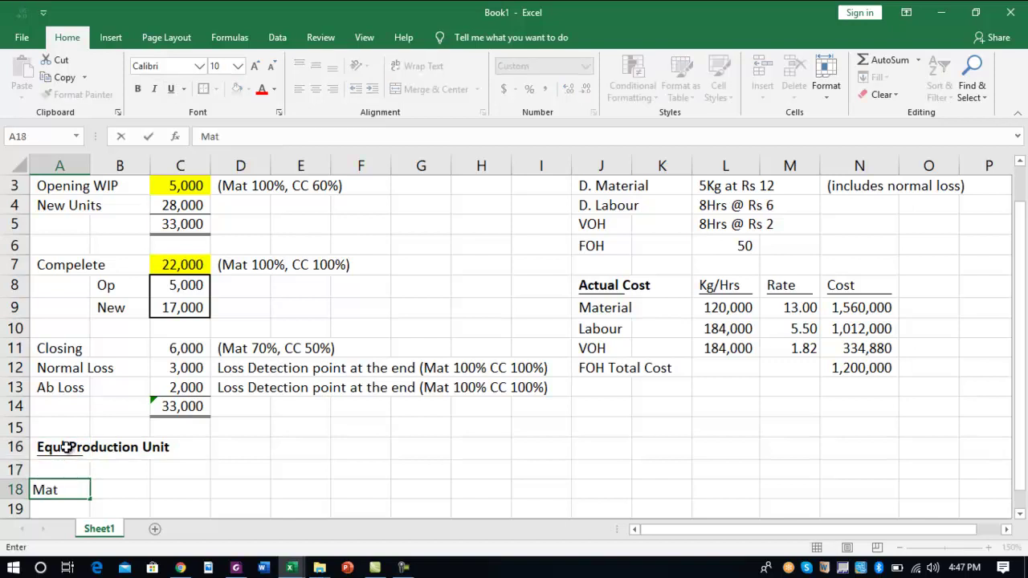
{"action": "key", "text": "Return"}
{"action": "scroll", "coordinate": [67, 447], "scroll_direction": "down", "scroll_amount": 1}
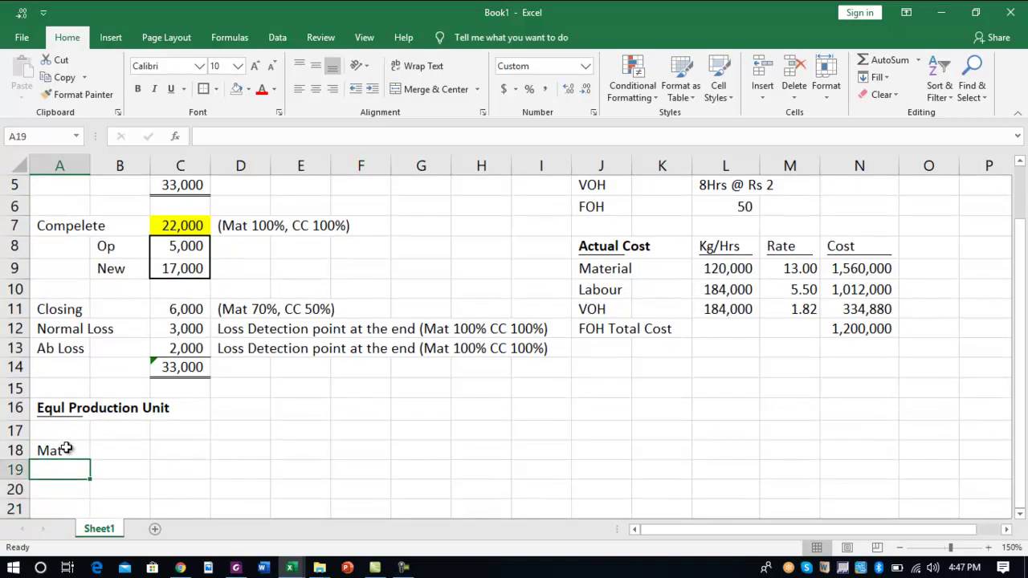
{"action": "type", "text": "Lab"}
{"action": "key", "text": "Return"}
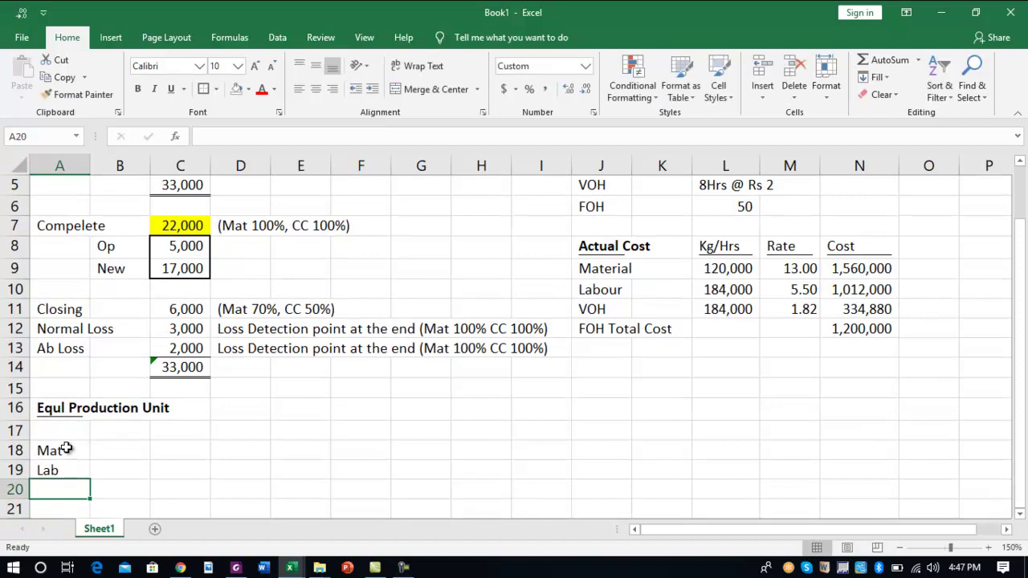
{"action": "type", "text": "VOH"}
{"action": "key", "text": "Return"}
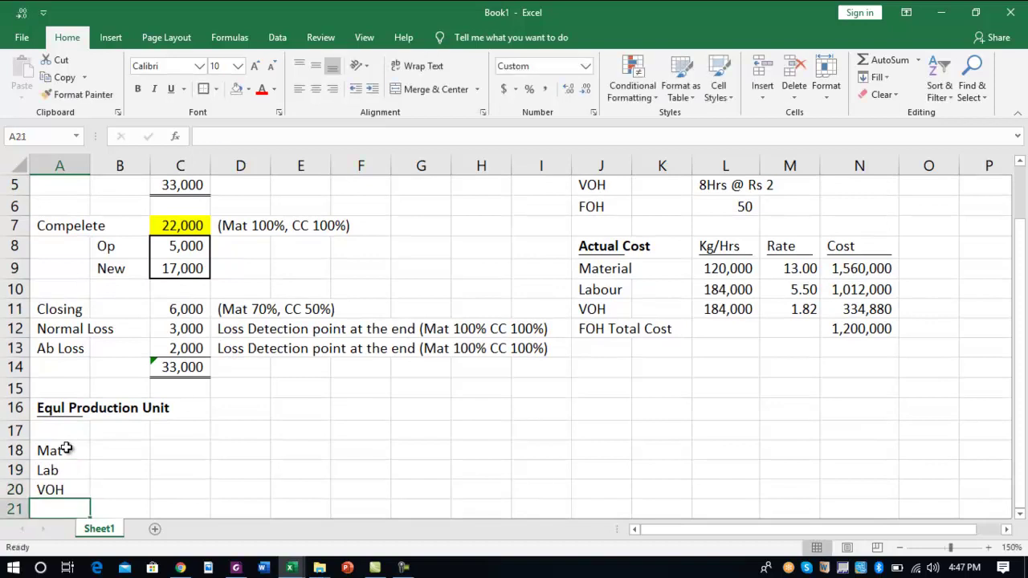
{"action": "type", "text": "FOH"}
{"action": "key", "text": "Tab"}
{"action": "key", "text": "Up"}
{"action": "key", "text": "Up"}
{"action": "key", "text": "Left"}
{"action": "key", "text": "shift+Down"}
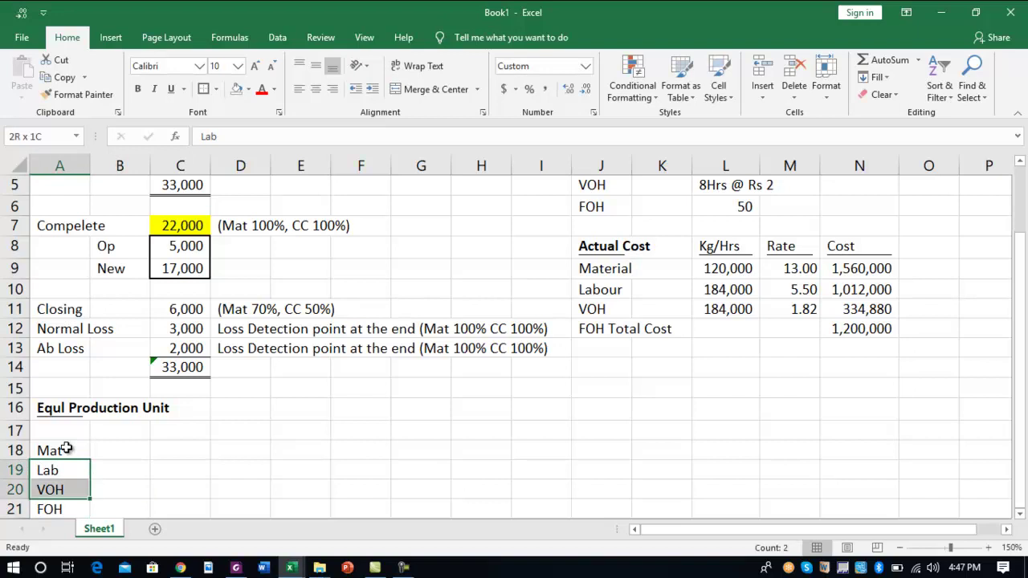
{"action": "key", "text": "shift+Down"}
{"action": "key", "text": "Delete"}
Enter the label "CC" in A19 and insert a blank row above the "Mat" row
{"action": "key", "text": "Down"}
{"action": "key", "text": "Up"}
{"action": "type", "text": "CC"}
{"action": "key", "text": "Tab"}
{"action": "key", "text": "Up"}
{"action": "key", "text": "Up"}
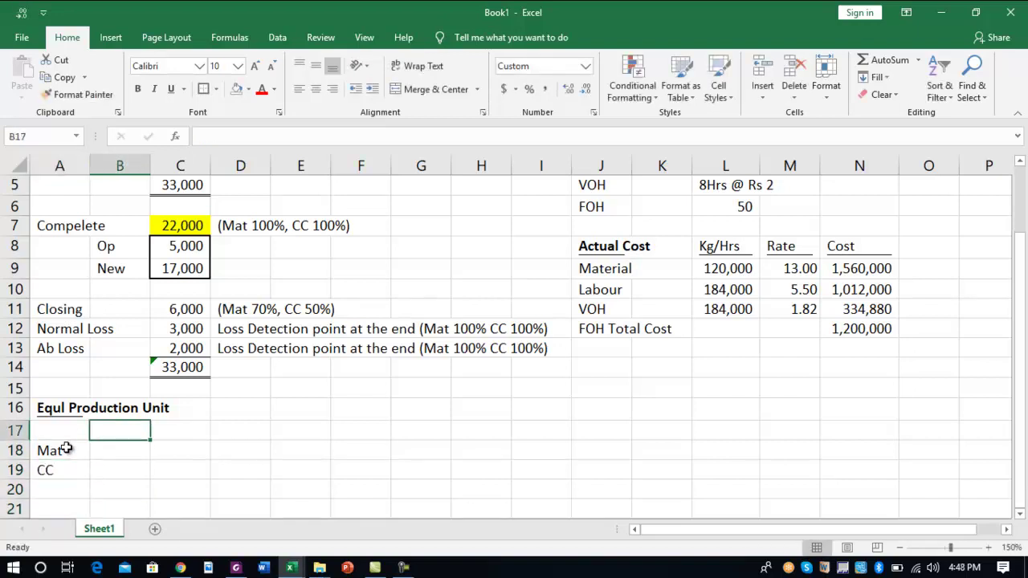
{"action": "key", "text": "Down"}
{"action": "key", "text": "shift+space"}
{"action": "key", "text": "ctrl+shift+plus"}
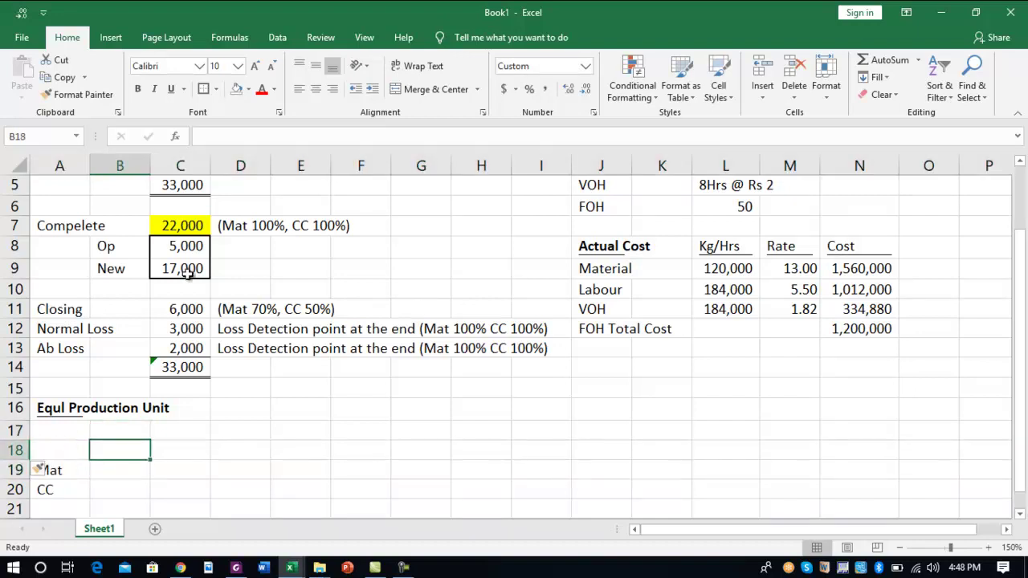
Color the "Compelete" label in A7 red
{"action": "left_click", "coordinate": [64, 227]}
{"action": "left_click", "coordinate": [263, 90]}
Merge and center B17:C17 and enter the heading "Coompleted" in it
{"action": "key", "text": "Down"}
{"action": "key", "text": "Down"}
{"action": "key", "text": "Down"}
{"action": "key", "text": "Down"}
{"action": "key", "text": "Down"}
{"action": "key", "text": "Down"}
{"action": "key", "text": "Down"}
{"action": "key", "text": "Down"}
{"action": "key", "text": "Down"}
{"action": "key", "text": "Down"}
{"action": "key", "text": "Right"}
{"action": "key", "text": "Down"}
{"action": "key", "text": "Up"}
{"action": "key", "text": "Down"}
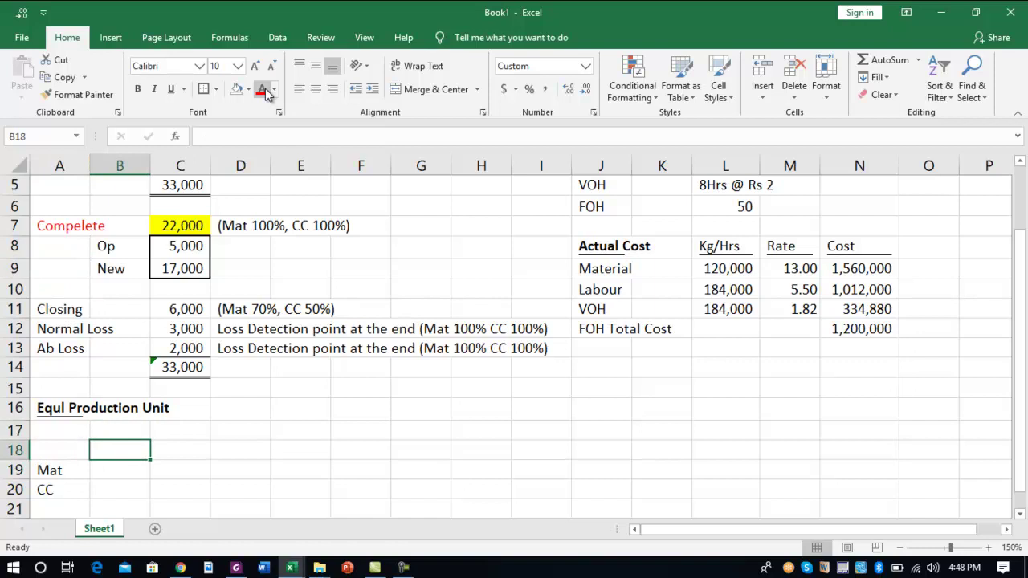
{"action": "key", "text": "Up"}
{"action": "key", "text": "shift+Right"}
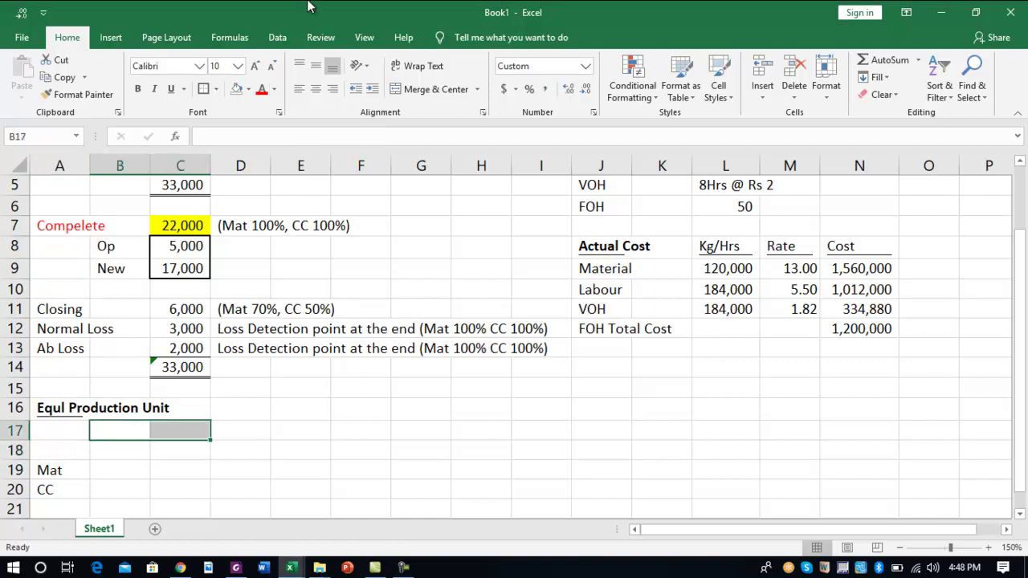
{"action": "left_click", "coordinate": [409, 90]}
{"action": "type", "text": "COompleted"}
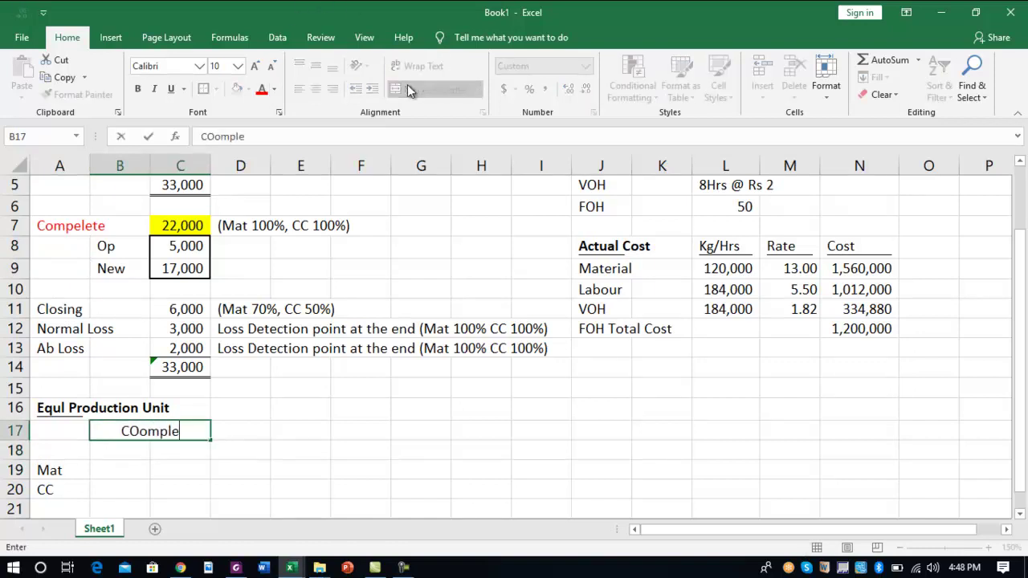
{"action": "key", "text": "Return"}
Enter the subheadings "Op" in B18 and "New" in C18, and make them and the "Coompleted" heading bold and underlined
{"action": "type", "text": "Op"}
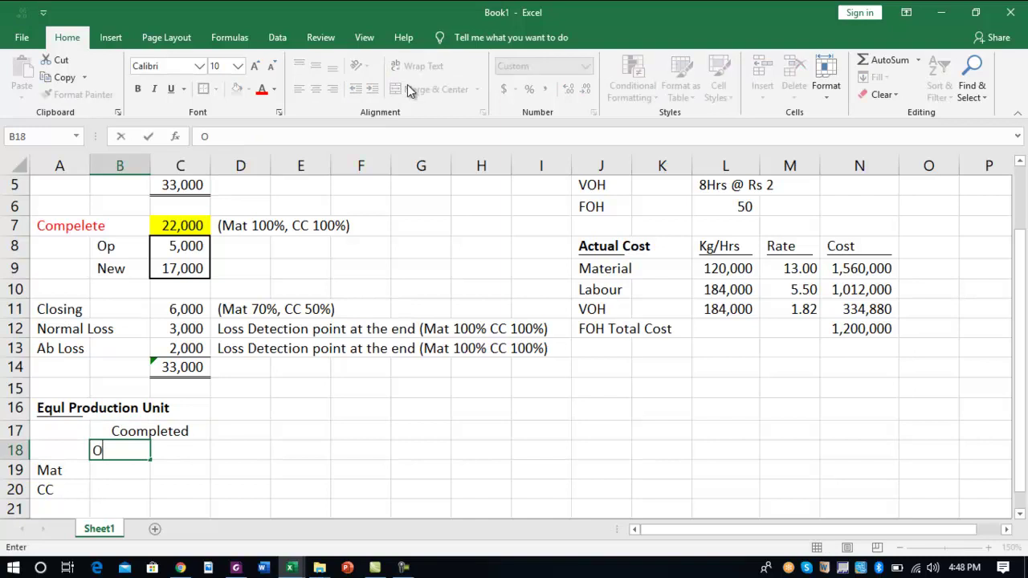
{"action": "key", "text": "Tab"}
{"action": "type", "text": "New"}
{"action": "key", "text": "Tab"}
{"action": "key", "text": "Left"}
{"action": "key", "text": "Up"}
{"action": "key", "text": "shift+Down"}
{"action": "key", "text": "ctrl+b"}
{"action": "key", "text": "ctrl+u"}
Add a bold, underlined "Closing" column heading in D18
{"action": "key", "text": "Right"}
{"action": "key", "text": "Left"}
{"action": "key", "text": "Down"}
{"action": "key", "text": "Right"}
{"action": "key", "text": "Right"}
{"action": "type", "text": "CLosing"}
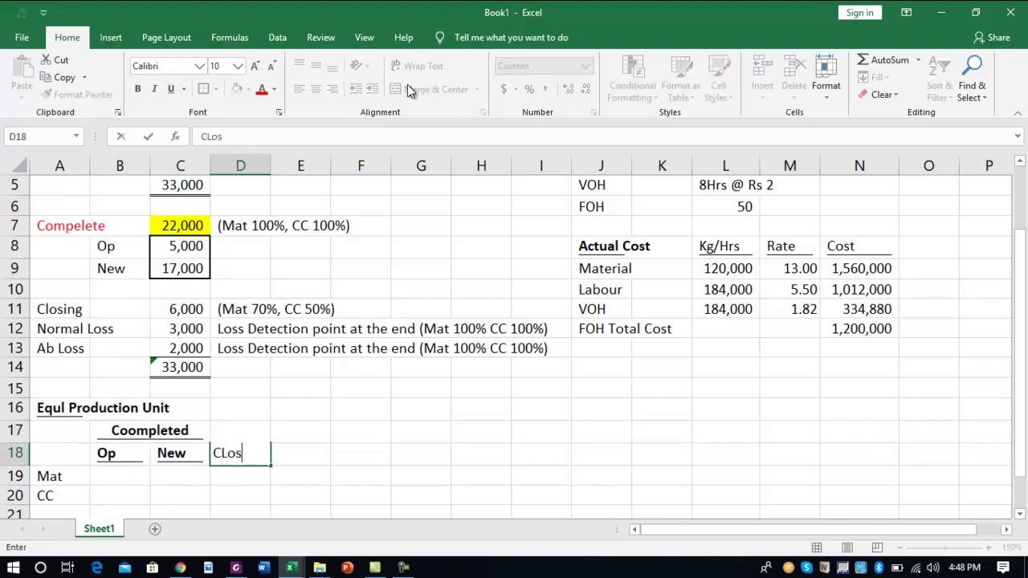
{"action": "key", "text": "Return"}
{"action": "key", "text": "Up"}
{"action": "key", "text": "ctrl+b"}
{"action": "key", "text": "ctrl+u"}
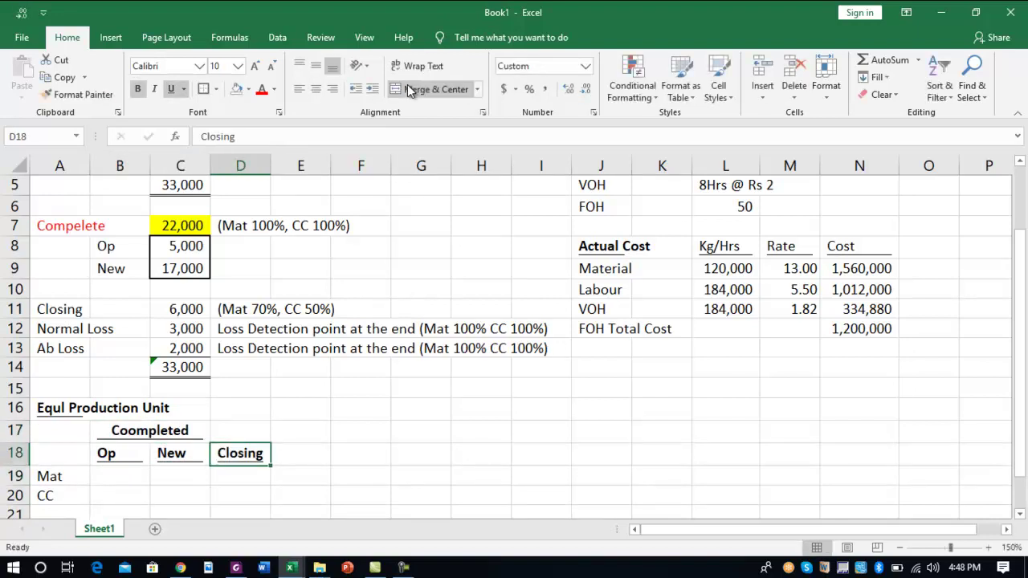
Enter the column headings "Nloss" in E18 and "Ab Loss" in F18
{"action": "key", "text": "Right"}
{"action": "type", "text": "A"}
{"action": "key", "text": "BackSpace"}
{"action": "type", "text": "N"}
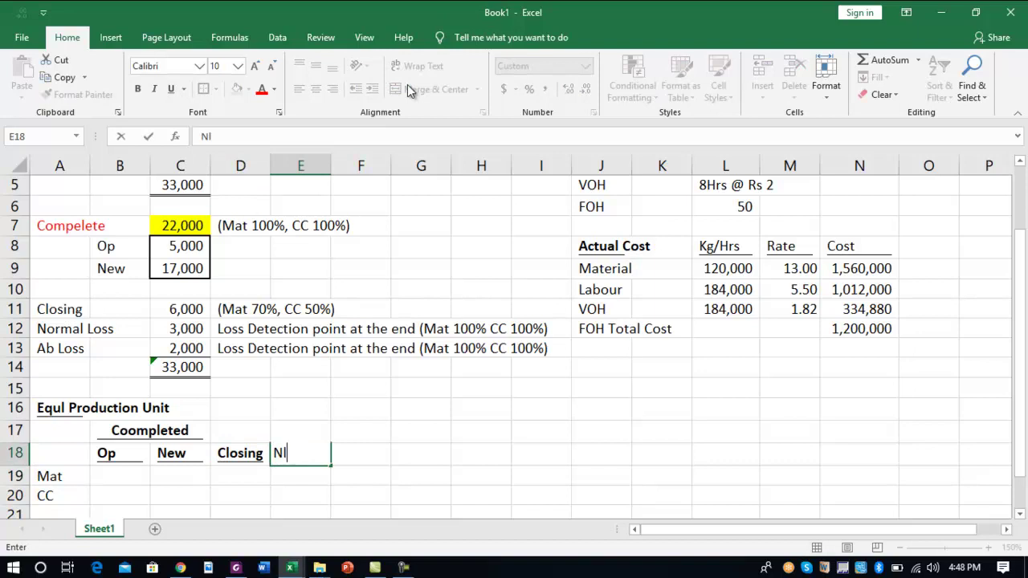
{"action": "type", "text": "Loss"}
{"action": "key", "text": "Tab"}
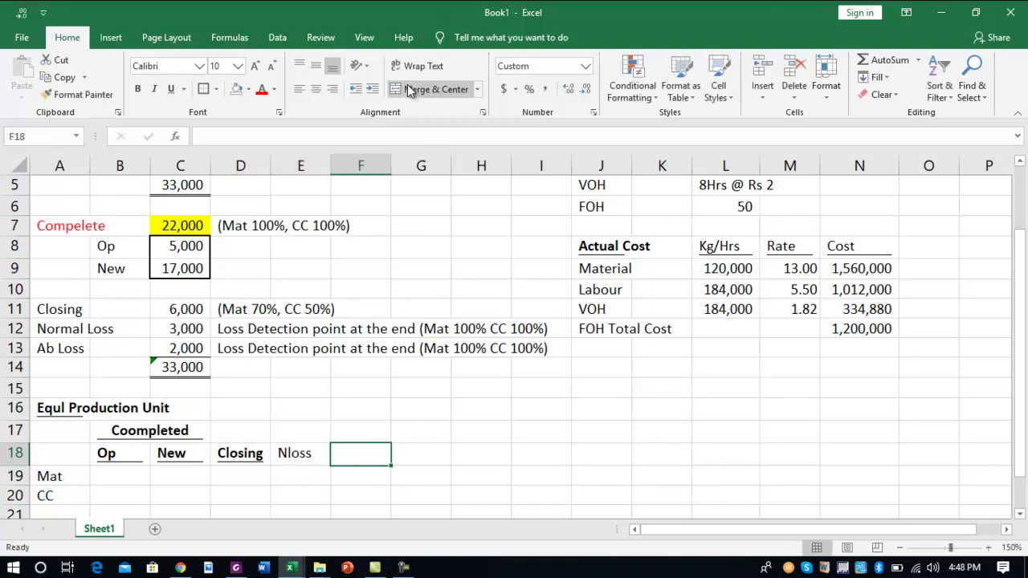
{"action": "type", "text": "Ab Loss"}
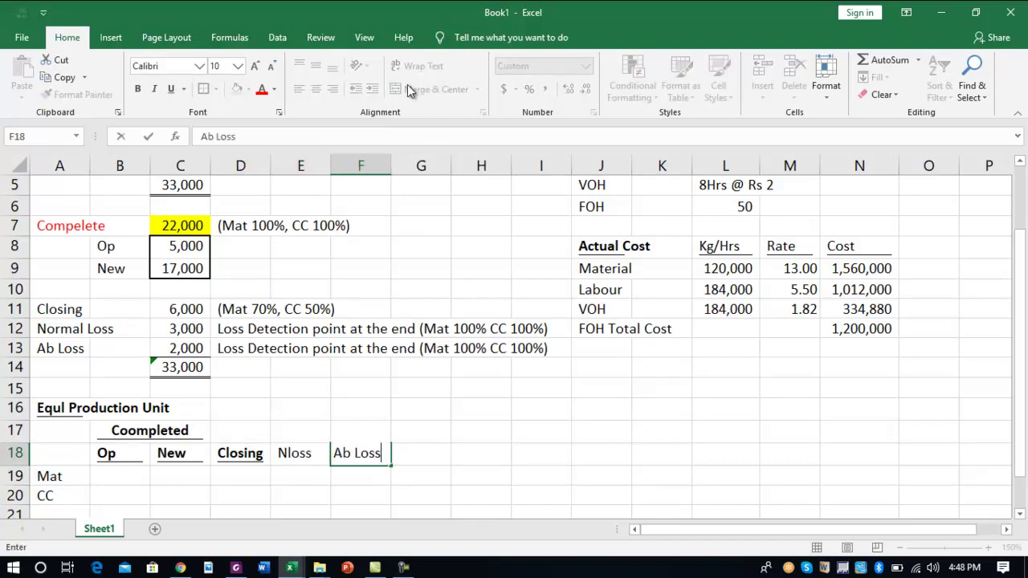
{"action": "key", "text": "Tab"}
Make the "Nloss" and "Ab Loss" headings in E18:F18 bold and underlined
{"action": "key", "text": "Left"}
{"action": "key", "text": "Right"}
{"action": "key", "text": "Left"}
{"action": "key", "text": "Left"}
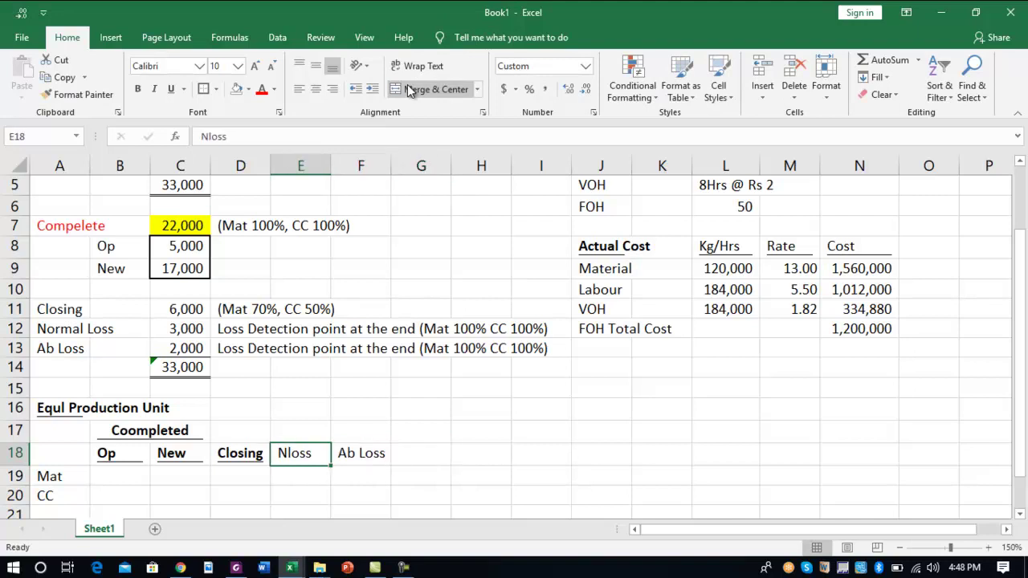
{"action": "key", "text": "Left"}
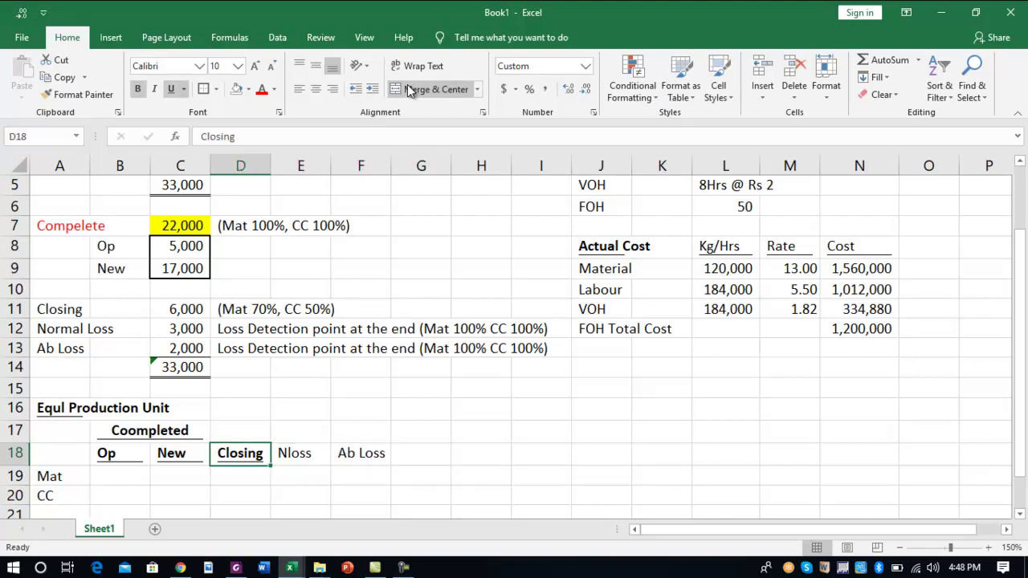
{"action": "key", "text": "Right"}
{"action": "key", "text": "shift+Right"}
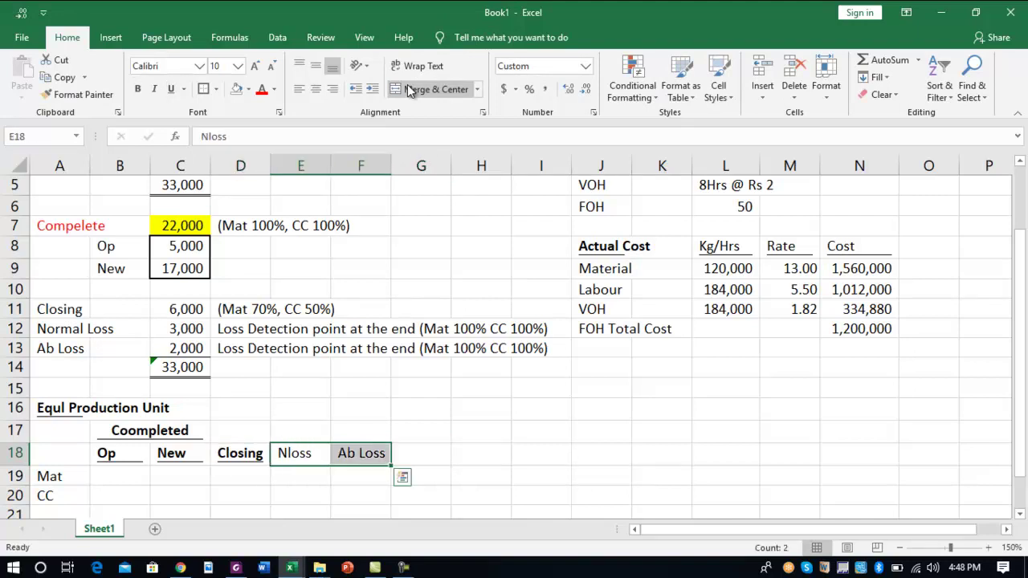
{"action": "key", "text": "ctrl+u"}
{"action": "key", "text": "ctrl+b"}
Add a bold, underlined "EPU" column heading in G18
{"action": "key", "text": "Right"}
{"action": "key", "text": "Right"}
{"action": "type", "text": "C"}
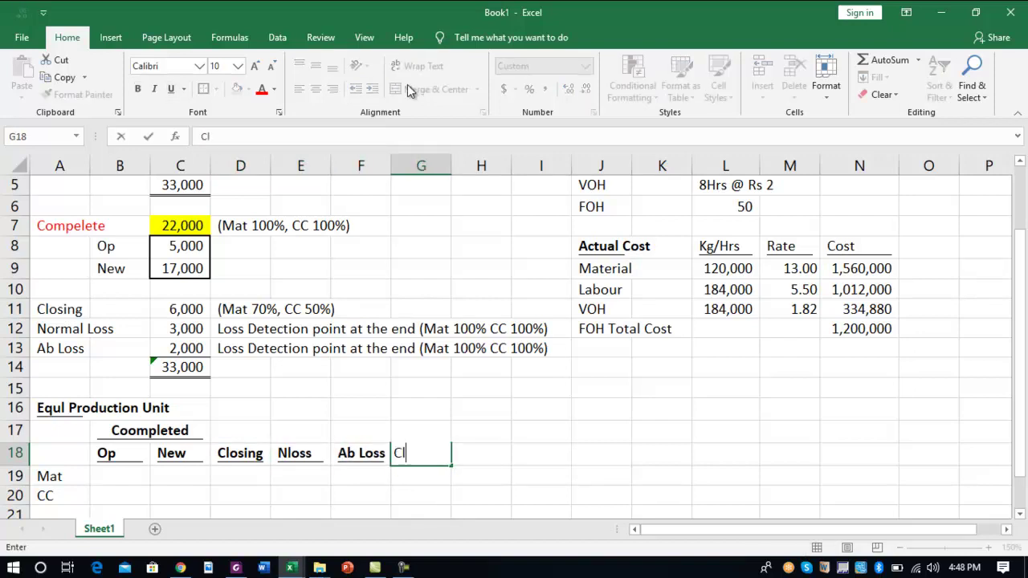
{"action": "type", "text": "oomp"}
{"action": "key", "text": "BackSpace"}
{"action": "key", "text": "BackSpace"}
{"action": "key", "text": "BackSpace"}
{"action": "key", "text": "BackSpace"}
{"action": "type", "text": "EPU"}
{"action": "key", "text": "Return"}
{"action": "key", "text": "Up"}
{"action": "key", "text": "ctrl+b"}
{"action": "key", "text": "Down"}
{"action": "key", "text": "Left"}
{"action": "key", "text": "Left"}
{"action": "key", "text": "Left"}
{"action": "key", "text": "Left"}
{"action": "key", "text": "Left"}
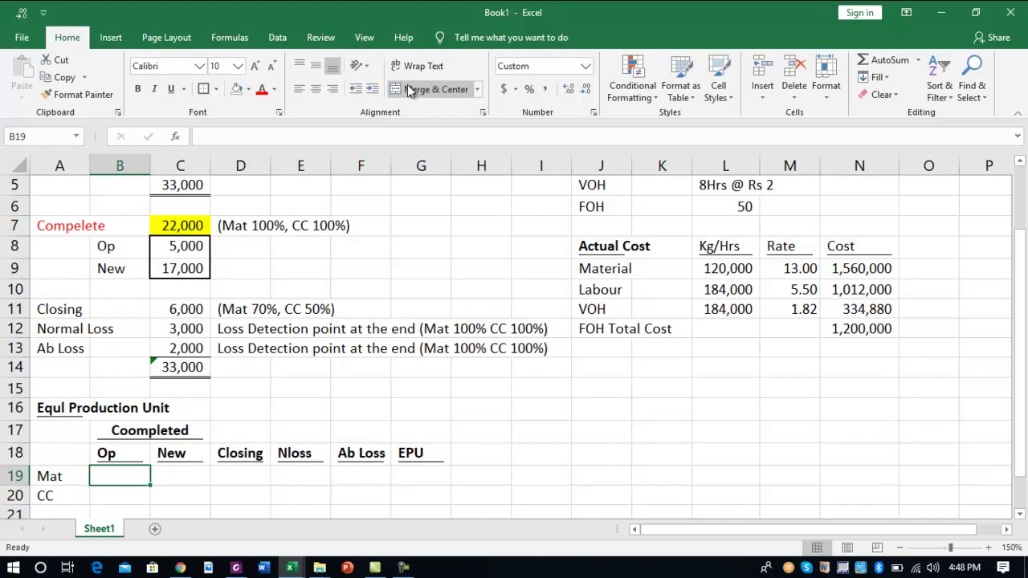
{"action": "type", "text": "+"}
{"action": "key", "text": "Up"}
{"action": "key", "text": "Up"}
{"action": "key", "text": "Up"}
{"action": "key", "text": "Up"}
{"action": "key", "text": "Up"}
{"action": "key", "text": "Up"}
{"action": "key", "text": "Up"}
{"action": "key", "text": "Up"}
{"action": "key", "text": "Up"}
{"action": "key", "text": "Up"}
{"action": "key", "text": "Up"}
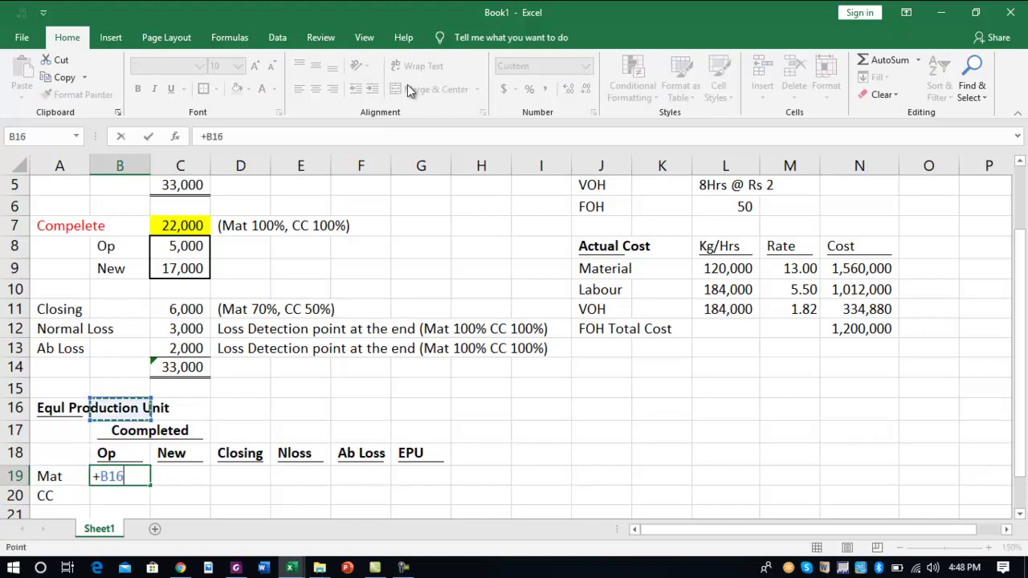
{"action": "key", "text": "Right"}
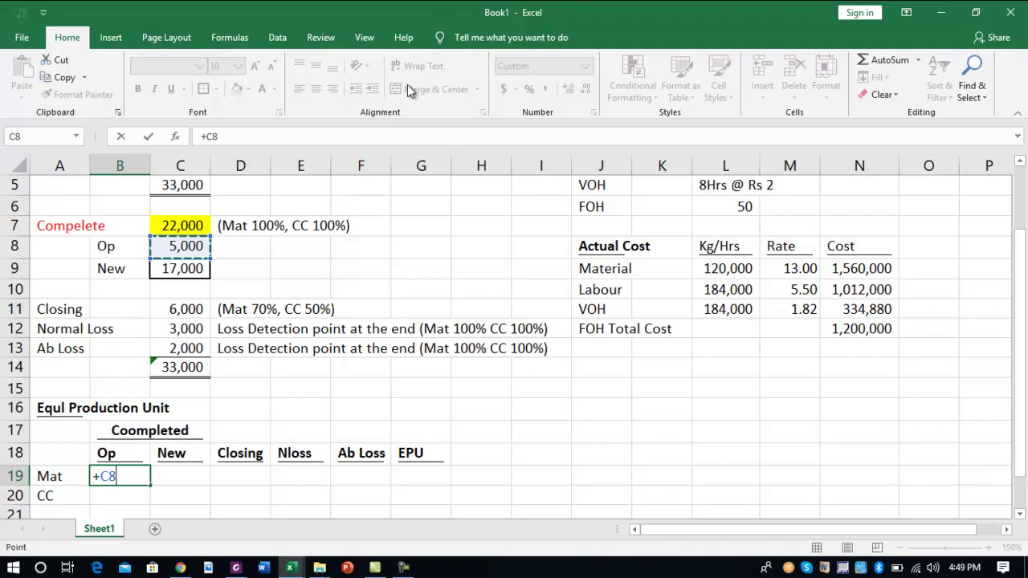
{"action": "key", "text": "Escape"}
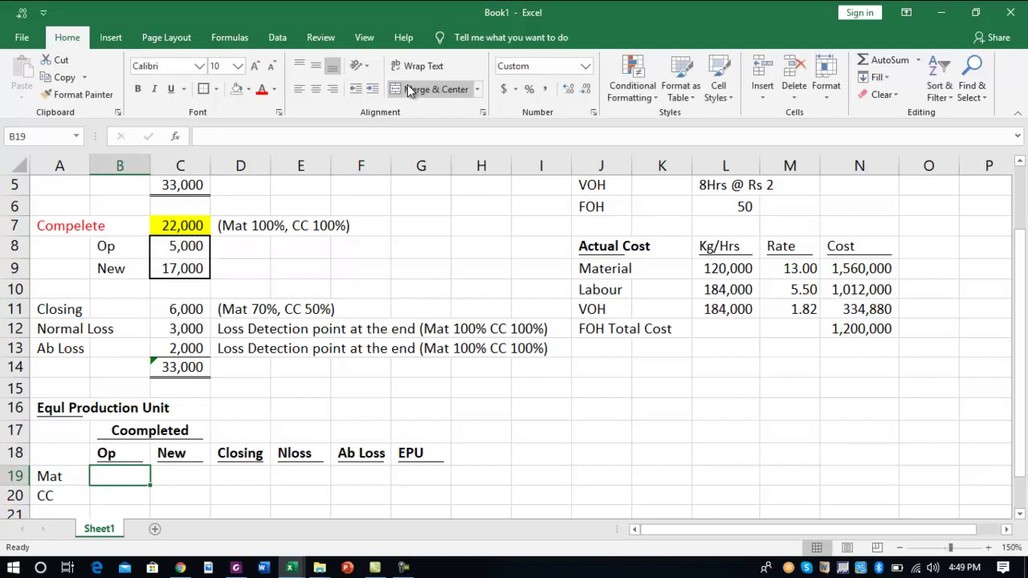
Enter 0 in B19 as the material equivalent units for the opening WIP
{"action": "left_click_drag", "start_coordinate": [746, 268], "coordinate": [867, 270]}
{"action": "left_click_drag", "start_coordinate": [715, 267], "coordinate": [837, 265]}
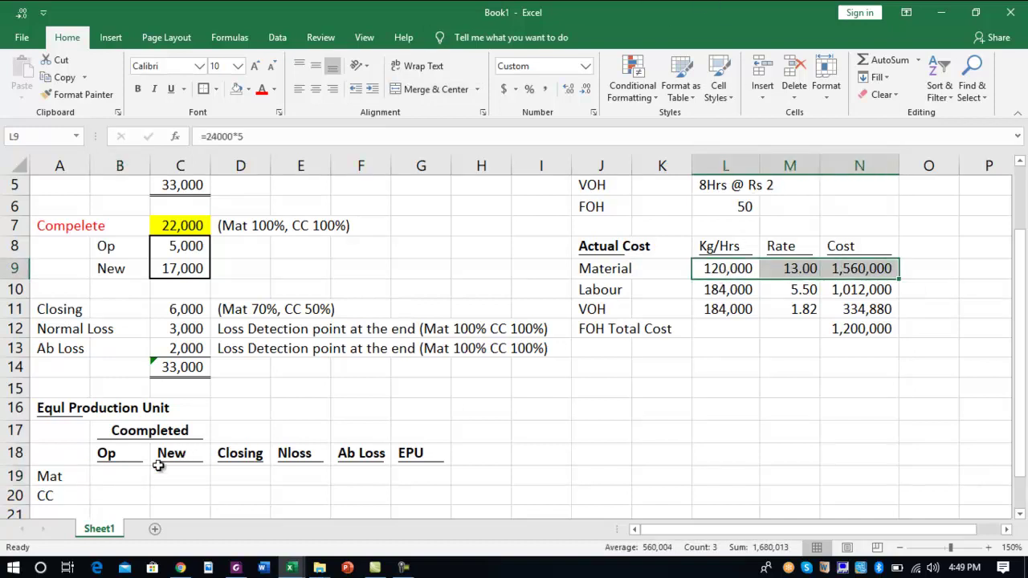
{"action": "left_click", "coordinate": [129, 476]}
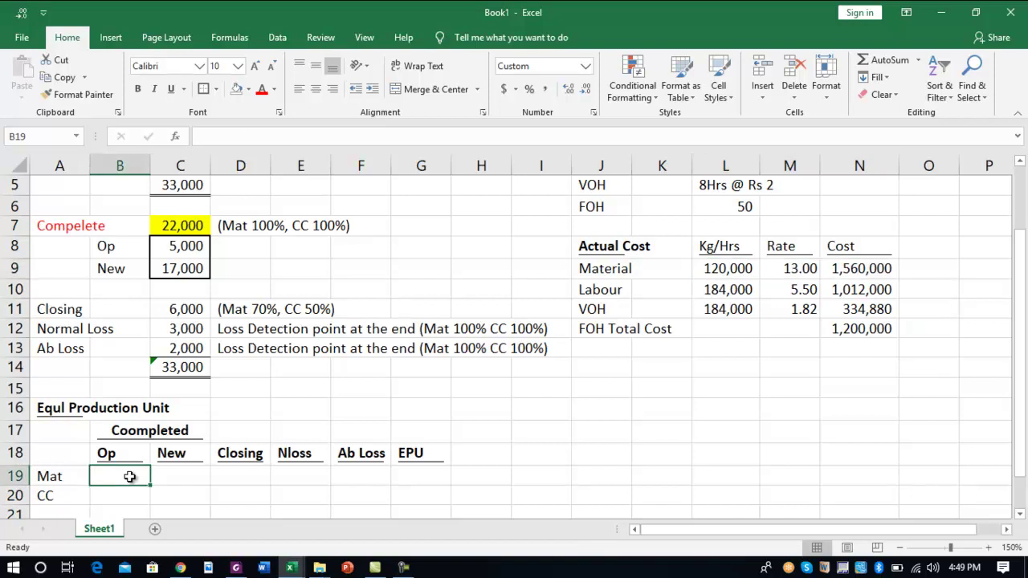
{"action": "key", "text": "Return"}
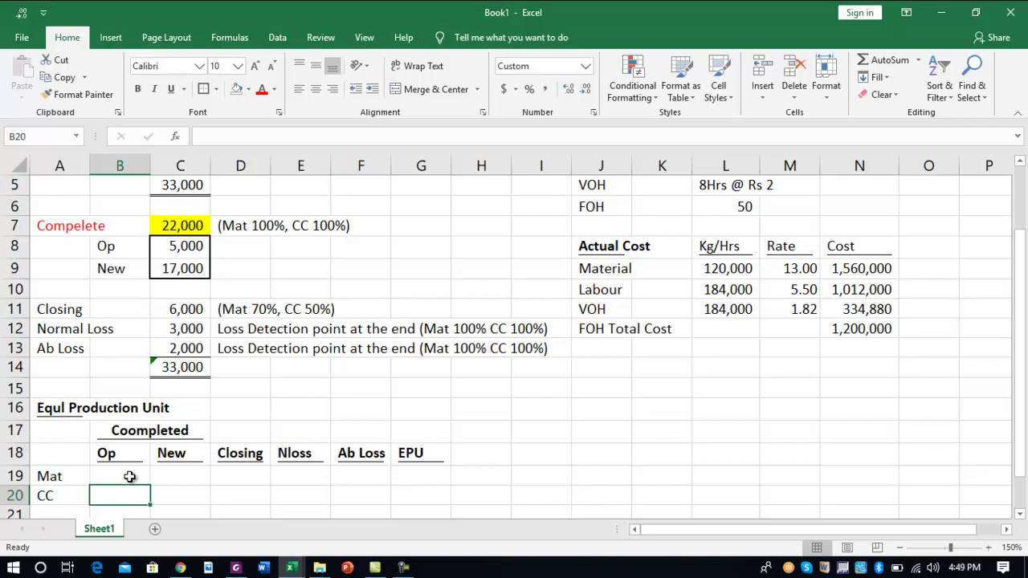
Calculate the opening WIP's conversion cost units in B20 as C8 multiplied by 0.4
{"action": "type", "text": "+"}
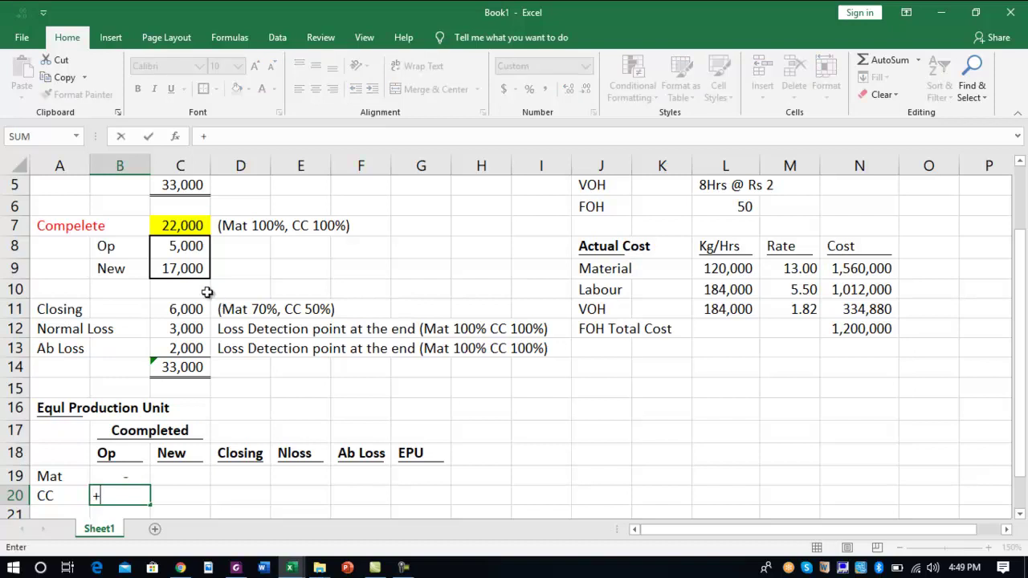
{"action": "left_click", "coordinate": [184, 252]}
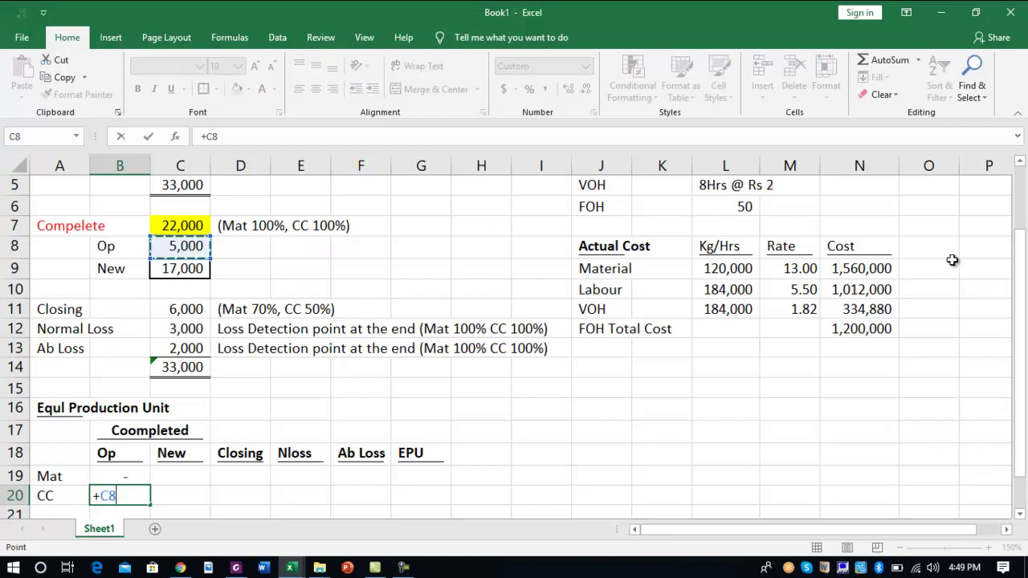
{"action": "left_click_drag", "start_coordinate": [1017, 273], "coordinate": [1023, 305]}
{"action": "type", "text": "*.4"}
{"action": "key", "text": "Return"}
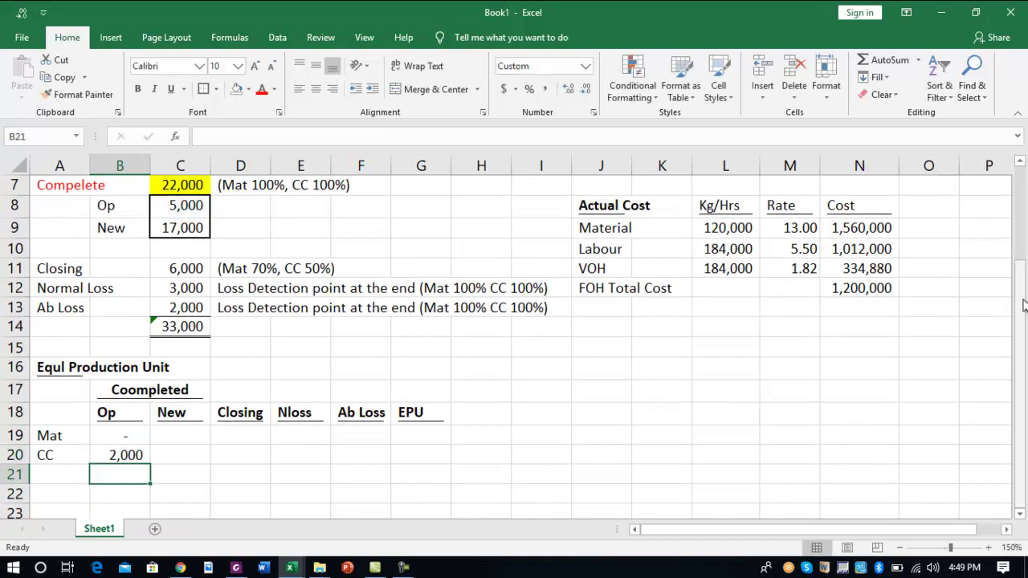
Link the Mat cell of the New column, C19, to the new completed units in C9
{"action": "key", "text": "Up"}
{"action": "key", "text": "Up"}
{"action": "key", "text": "Up"}
{"action": "key", "text": "Down"}
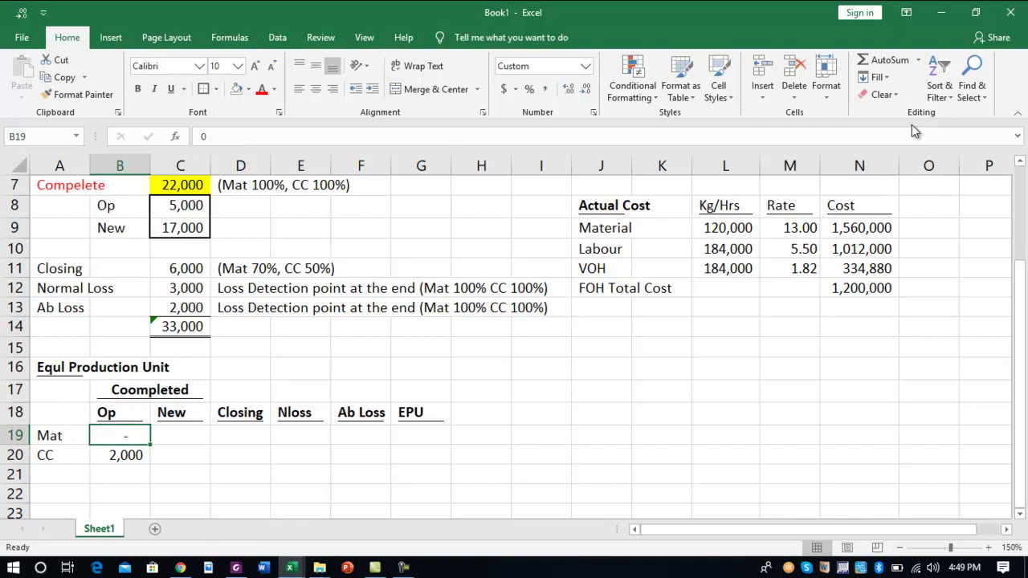
{"action": "key", "text": "Down"}
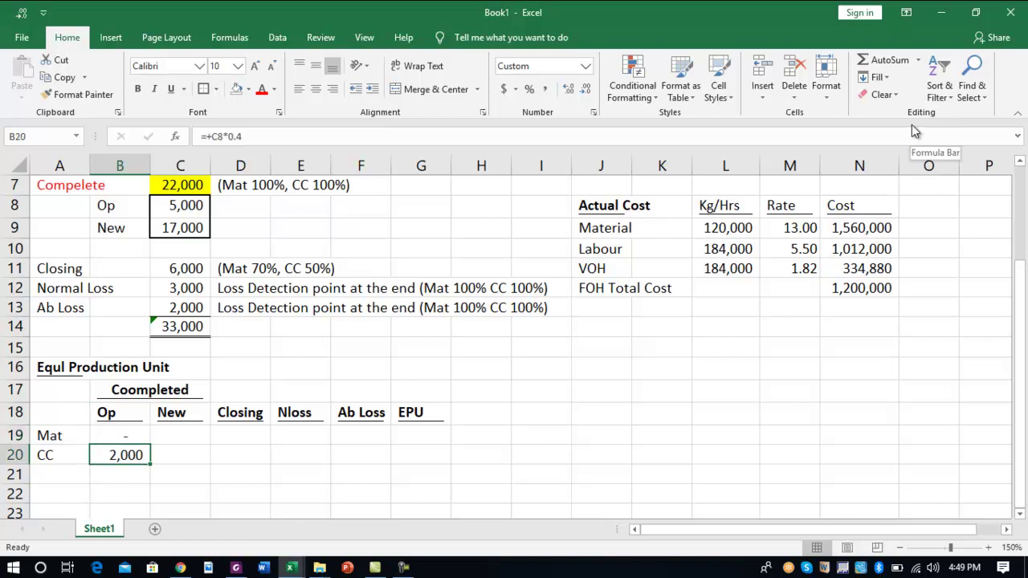
{"action": "key", "text": "Up"}
{"action": "key", "text": "Right"}
{"action": "key", "text": "Up"}
{"action": "key", "text": "Down"}
{"action": "type", "text": "+"}
{"action": "key", "text": "Up"}
{"action": "key", "text": "Up"}
{"action": "key", "text": "Up"}
{"action": "key", "text": "Up"}
{"action": "key", "text": "Up"}
{"action": "key", "text": "Up"}
{"action": "key", "text": "Up"}
{"action": "key", "text": "Up"}
{"action": "key", "text": "Up"}
{"action": "key", "text": "Up"}
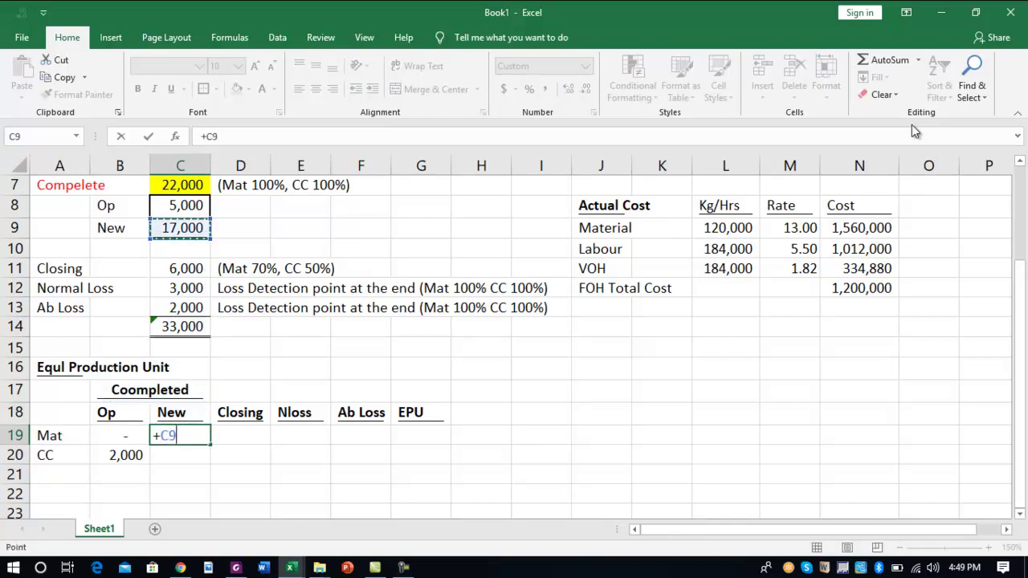
{"action": "key", "text": "Return"}
Set the CC cell of the New column, C20, equal to C19
{"action": "type", "text": "+"}
{"action": "key", "text": "Up"}
{"action": "key", "text": "Return"}
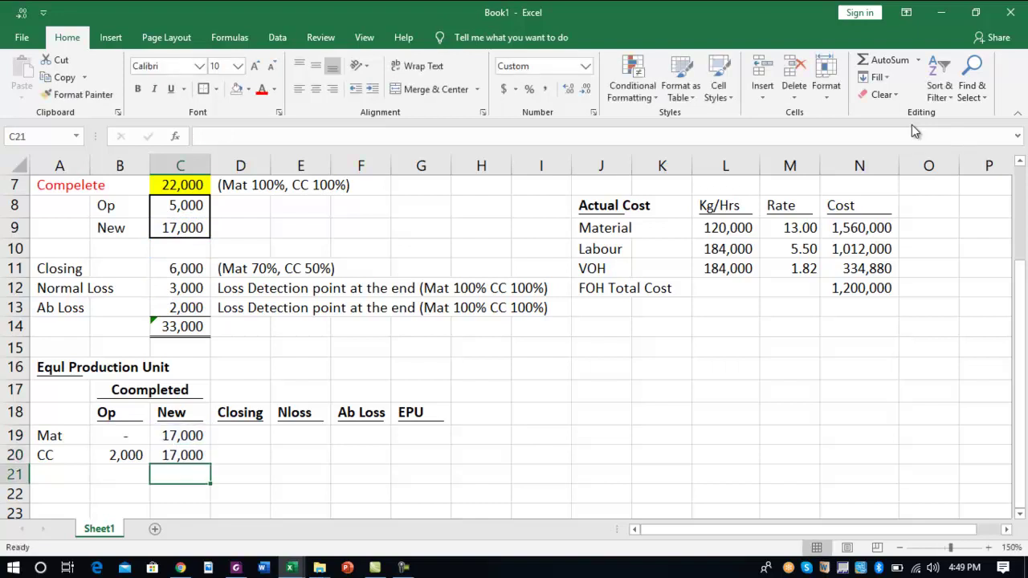
Link the Mat cell of the Closing column, D19, to the closing WIP units in C11
{"action": "key", "text": "Up"}
{"action": "key", "text": "Right"}
{"action": "key", "text": "Up"}
{"action": "type", "text": "+"}
{"action": "key", "text": "Left"}
{"action": "key", "text": "Up"}
{"action": "key", "text": "Up"}
{"action": "key", "text": "Up"}
{"action": "key", "text": "Up"}
{"action": "key", "text": "Up"}
{"action": "key", "text": "Up"}
{"action": "key", "text": "Up"}
{"action": "key", "text": "Up"}
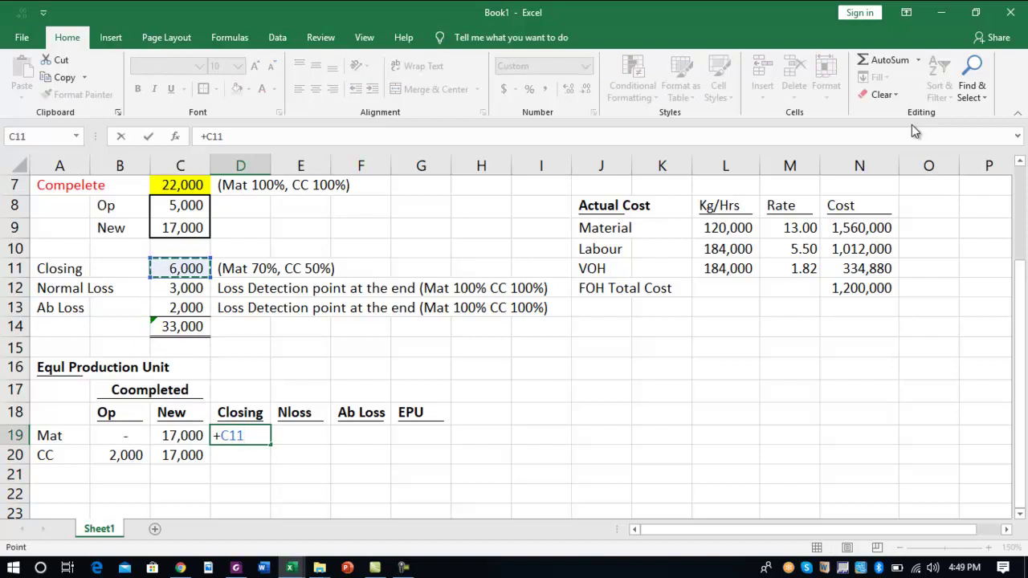
{"action": "key", "text": "Return"}
{"action": "type", "text": "+D19"}
{"action": "key", "text": "Up"}
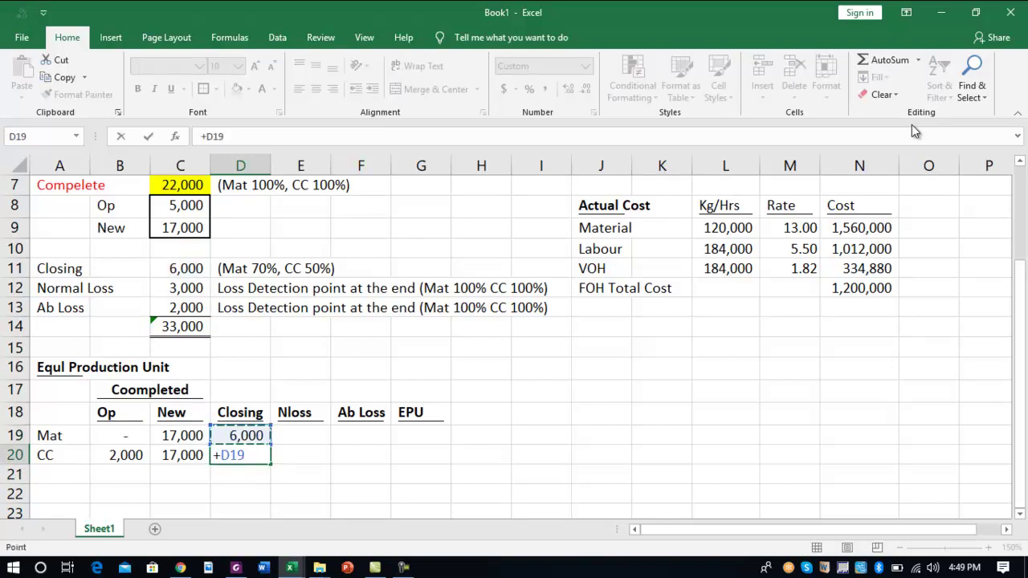
{"action": "key", "text": "Escape"}
Multiply the closing WIP material formula in D19 by 0.7
{"action": "key", "text": "Up"}
{"action": "key", "text": "F2"}
{"action": "type", "text": "*.7"}
{"action": "key", "text": "Return"}
Calculate the closing WIP's conversion cost units in D20 as C11 multiplied by 0.5
{"action": "type", "text": "+"}
{"action": "key", "text": "Left"}
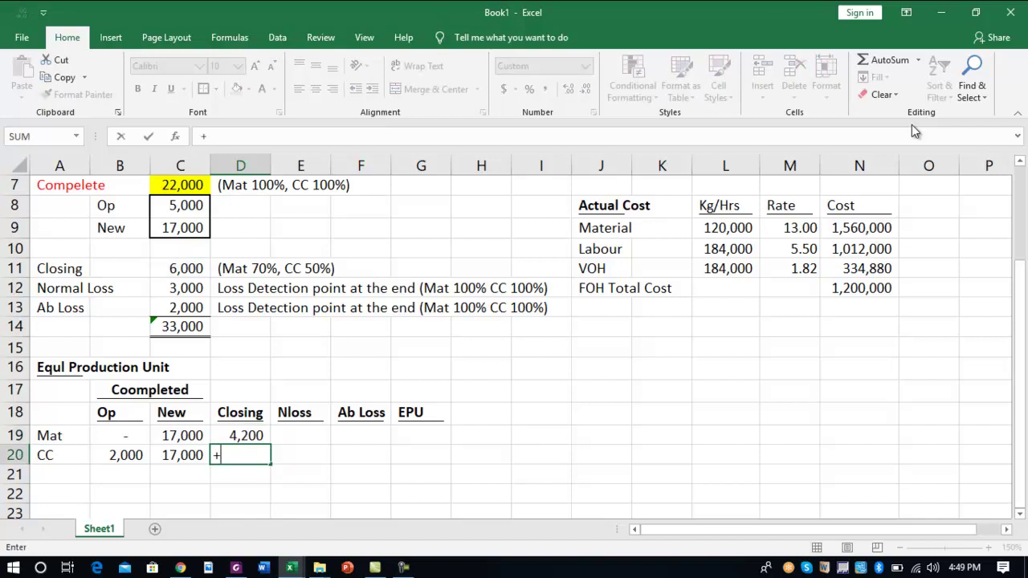
{"action": "key", "text": "Up"}
{"action": "key", "text": "Up"}
{"action": "key", "text": "Up"}
{"action": "key", "text": "Up"}
{"action": "key", "text": "Up"}
{"action": "key", "text": "Up"}
{"action": "key", "text": "Up"}
{"action": "key", "text": "Up"}
{"action": "key", "text": "Up"}
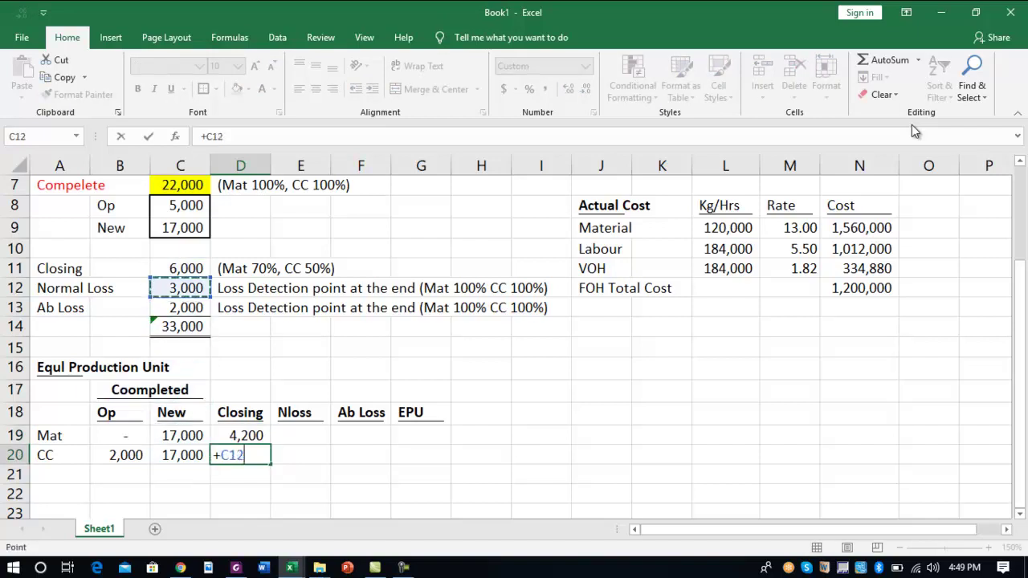
{"action": "type", "text": "*.5"}
{"action": "key", "text": "Return"}
Enter 0 in E19 and E20 as the normal loss equivalent units for material and conversion cost
{"action": "key", "text": "Right"}
{"action": "key", "text": "Up"}
{"action": "key", "text": "Up"}
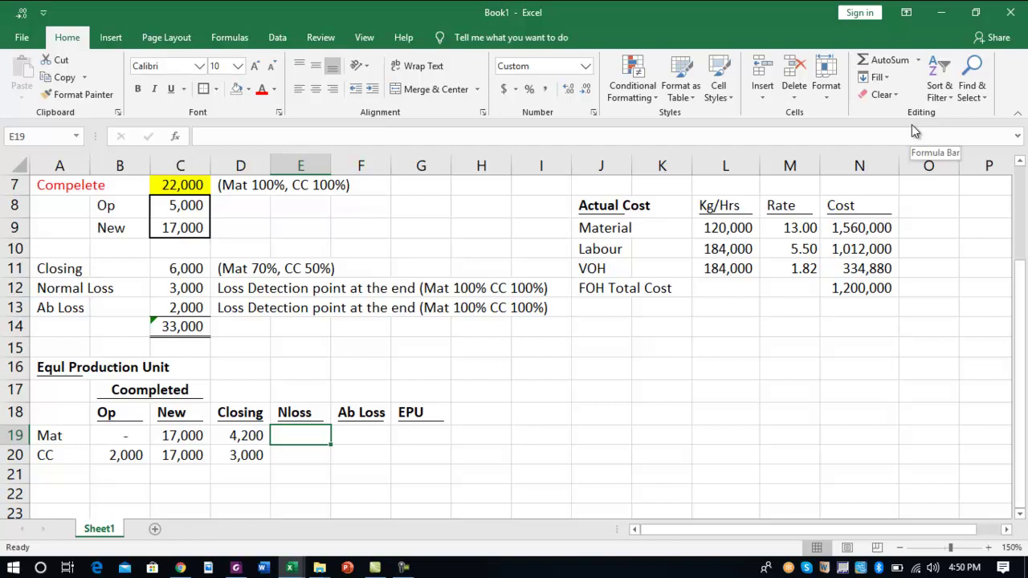
{"action": "type", "text": "0"}
{"action": "key", "text": "Return"}
{"action": "type", "text": "0"}
{"action": "key", "text": "Return"}
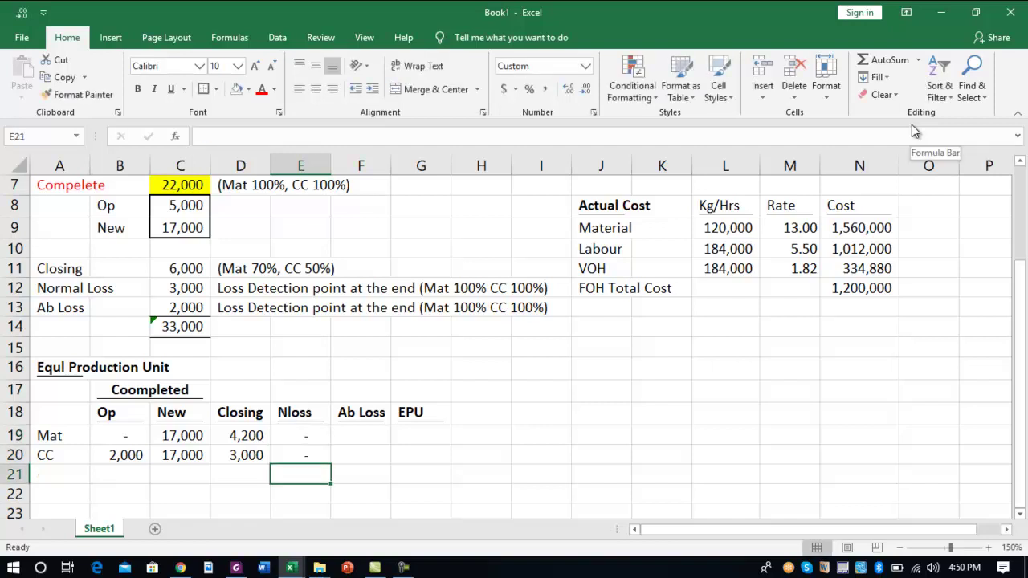
Link the Mat cell of the Ab Loss column, F19, to the abnormal loss units in C13
{"action": "key", "text": "Right"}
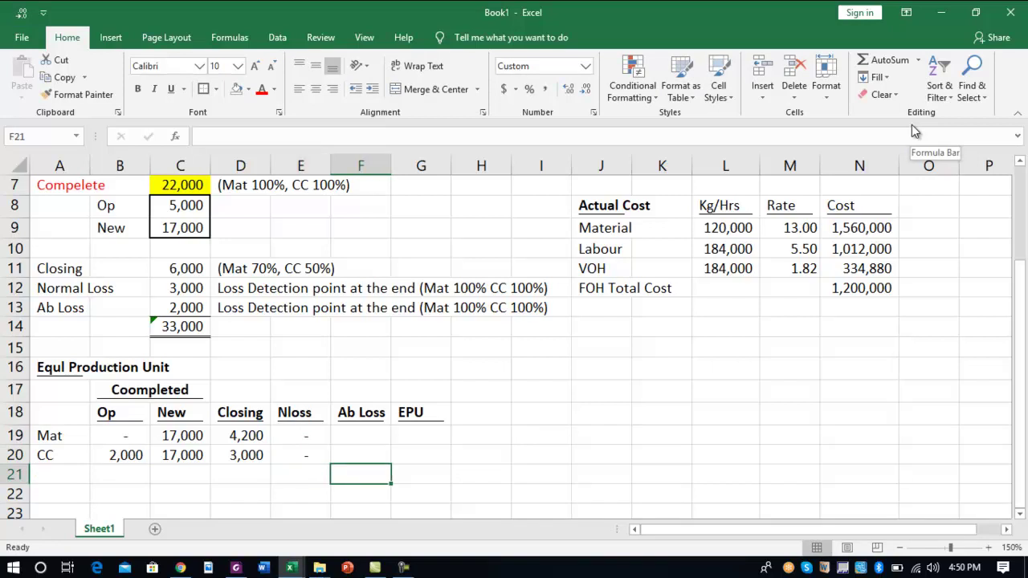
{"action": "key", "text": "Down"}
{"action": "key", "text": "Down"}
{"action": "key", "text": "Up"}
{"action": "key", "text": "Up"}
{"action": "key", "text": "Up"}
{"action": "key", "text": "Up"}
{"action": "type", "text": "+"}
{"action": "key", "text": "Left"}
{"action": "key", "text": "Left"}
{"action": "key", "text": "Up"}
{"action": "key", "text": "Left"}
{"action": "key", "text": "Up"}
{"action": "key", "text": "Up"}
{"action": "key", "text": "Up"}
{"action": "key", "text": "Up"}
{"action": "key", "text": "Up"}
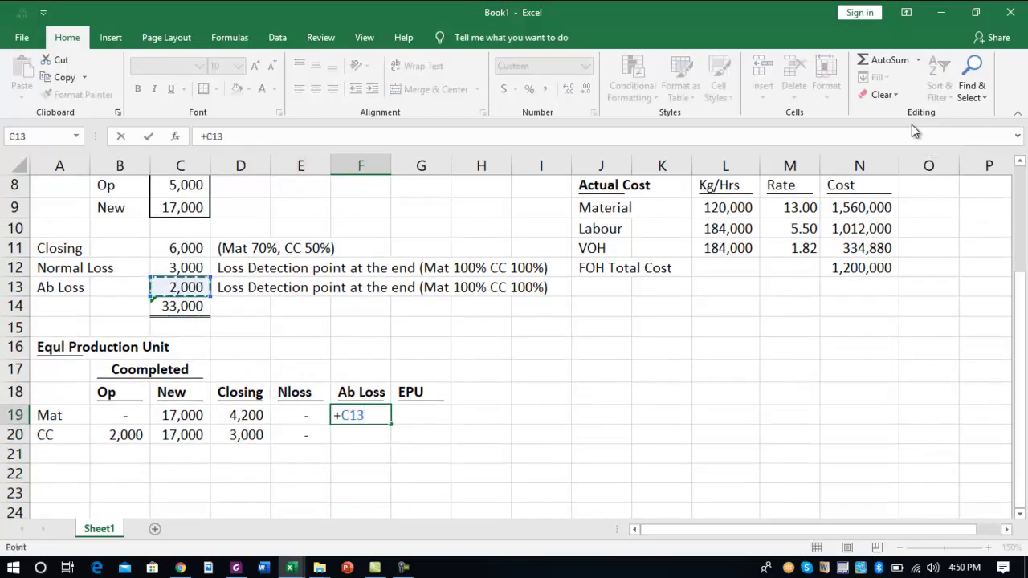
{"action": "key", "text": "Return"}
Set the CC cell of the Ab Loss column, F20, equal to F19
{"action": "type", "text": "+"}
{"action": "key", "text": "Up"}
{"action": "key", "text": "Down"}
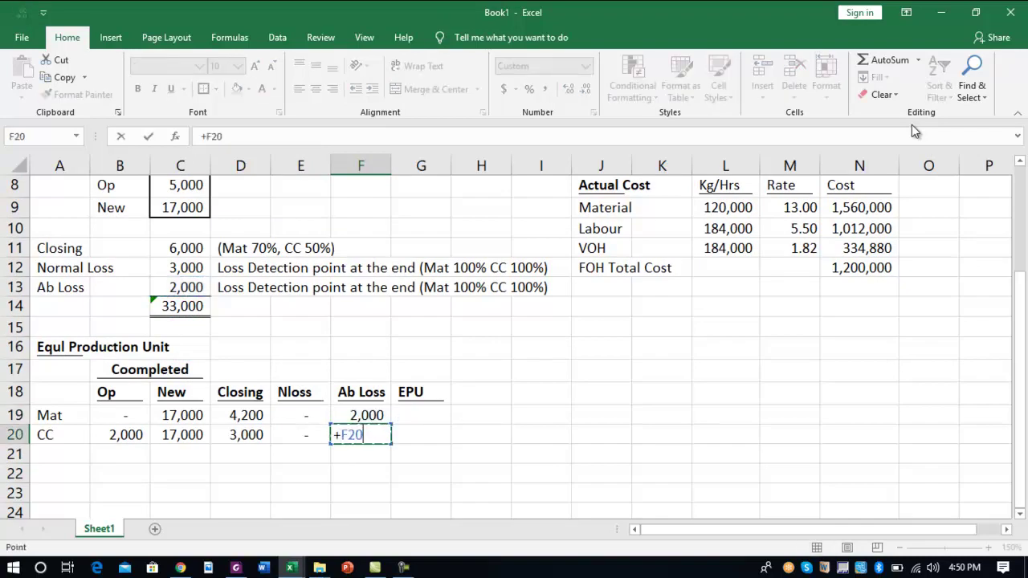
{"action": "key", "text": "Up"}
{"action": "key", "text": "Tab"}
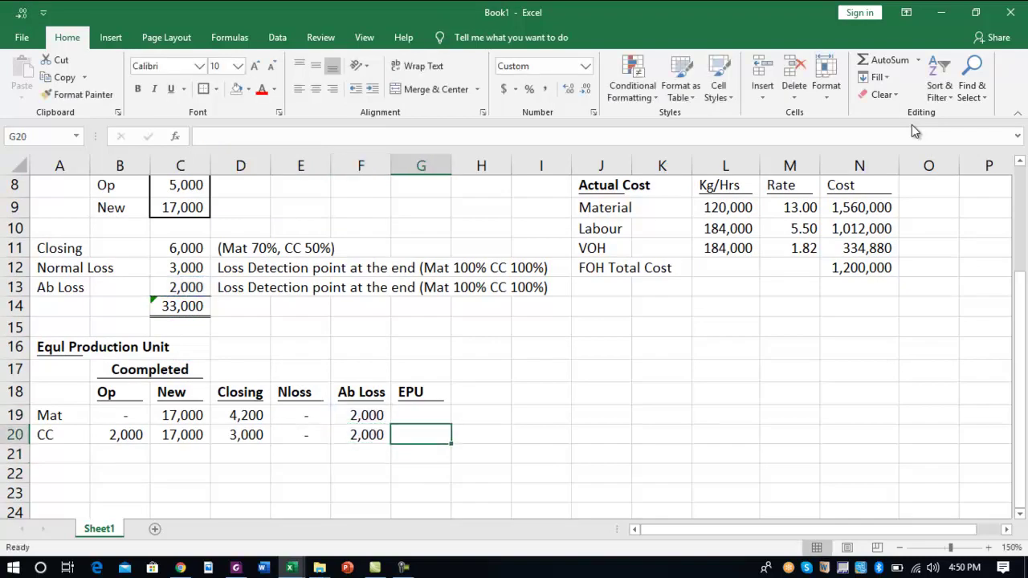
Total the equivalent units in the EPU column by summing B19:F19 in G19 and B20:F20 in G20
{"action": "key", "text": "Up"}
{"action": "key", "text": "alt+equal"}
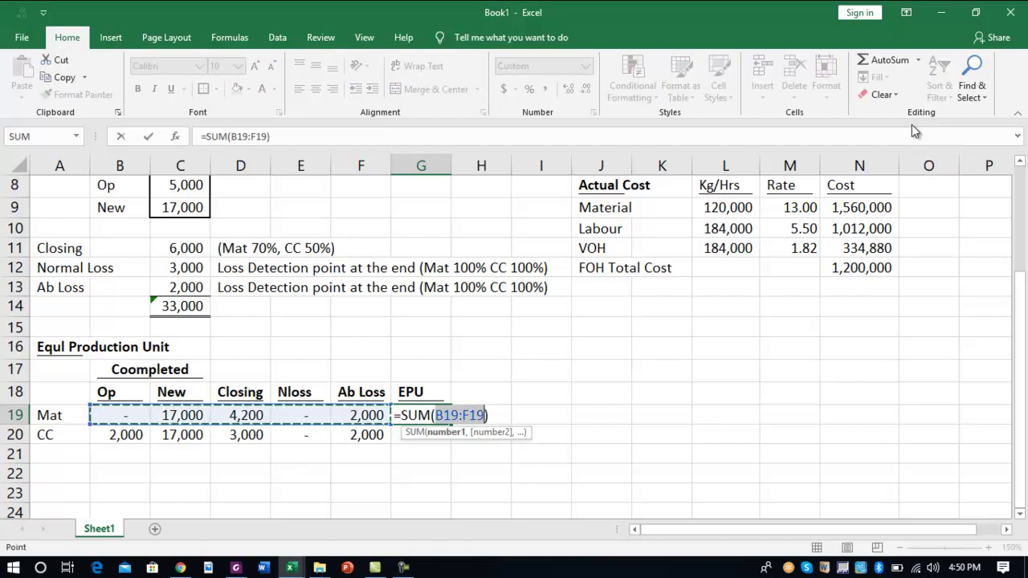
{"action": "key", "text": "Return"}
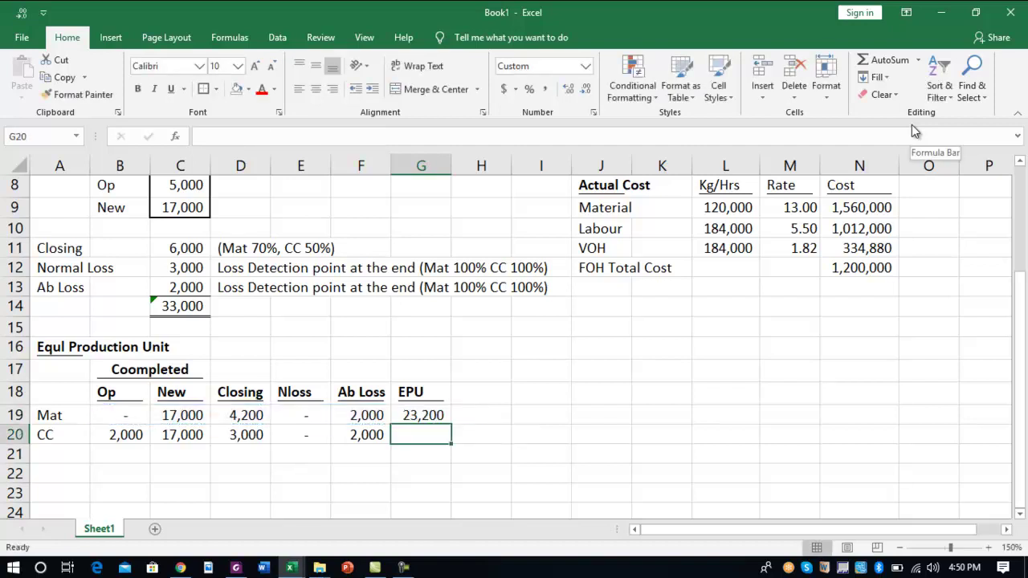
{"action": "key", "text": "alt+equal"}
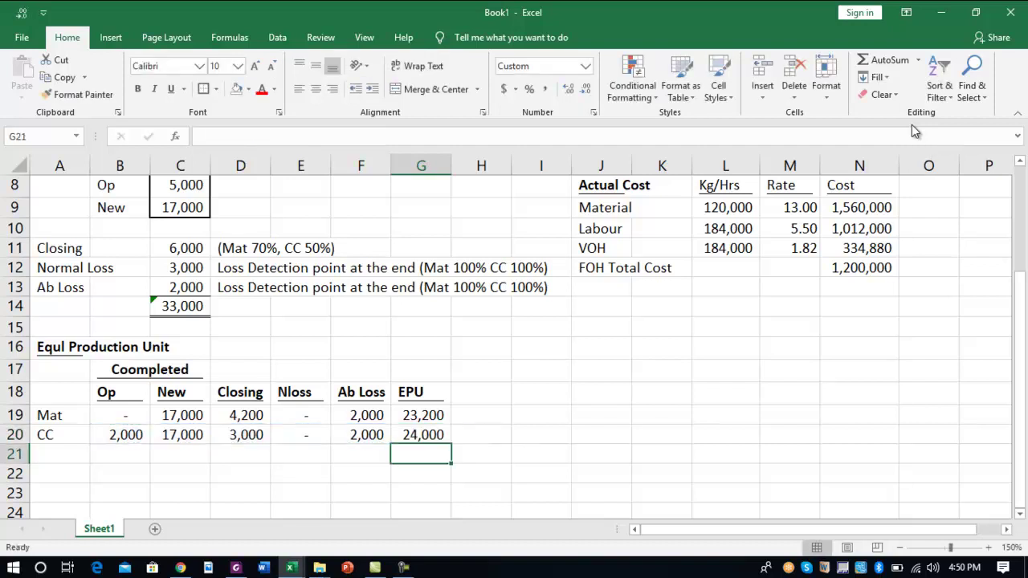
{"action": "key", "text": "Down"}
{"action": "key", "text": "Down"}
{"action": "key", "text": "Up"}
{"action": "key", "text": "Up"}
{"action": "key", "text": "Up"}
{"action": "key", "text": "Up"}
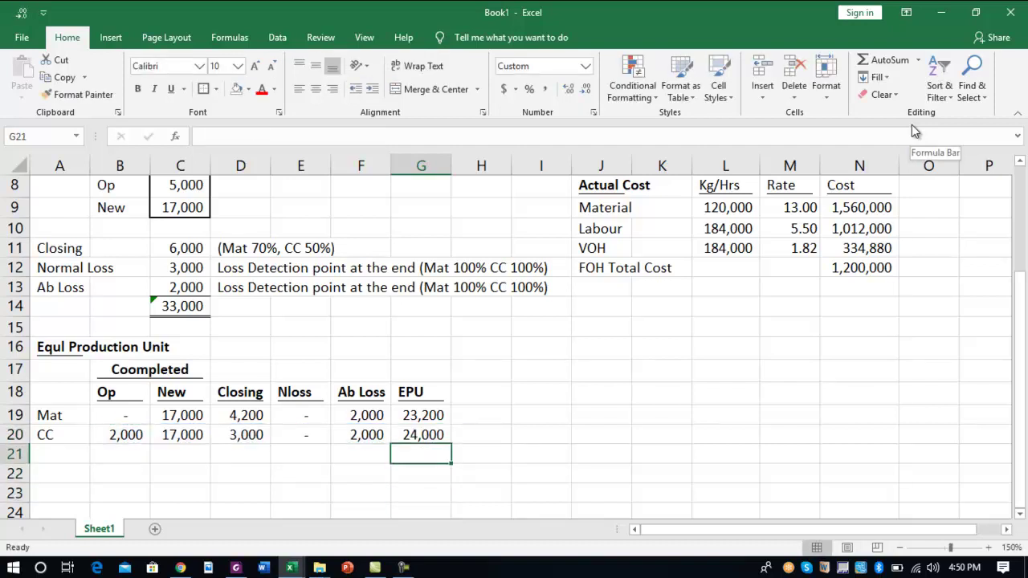
{"action": "key", "text": "Down"}
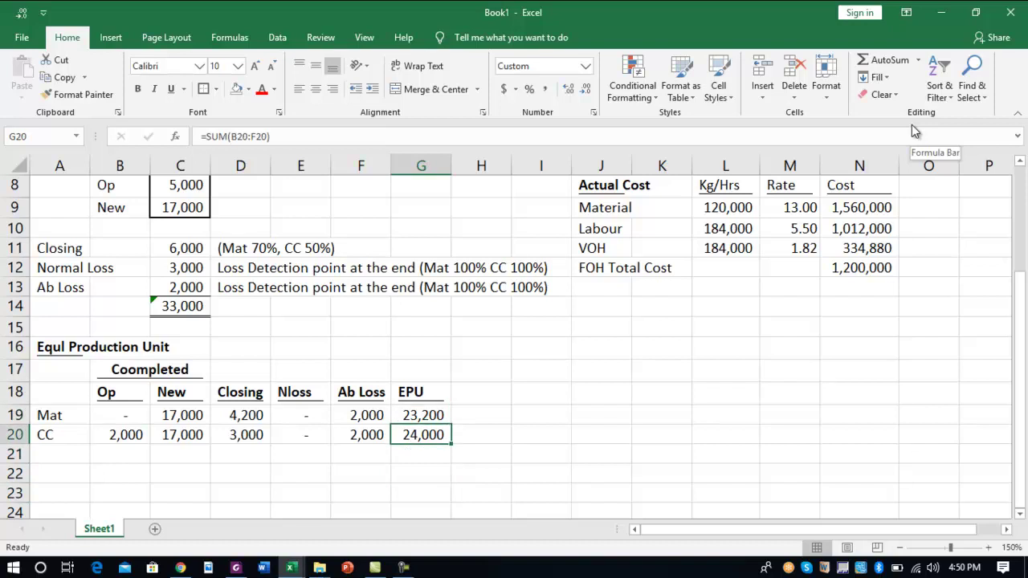
{"action": "key", "text": "Down"}
{"action": "key", "text": "Down"}
{"action": "key", "text": "Left"}
{"action": "key", "text": "Left"}
{"action": "key", "text": "Left"}
{"action": "key", "text": "Left"}
{"action": "key", "text": "Left"}
{"action": "key", "text": "Left"}
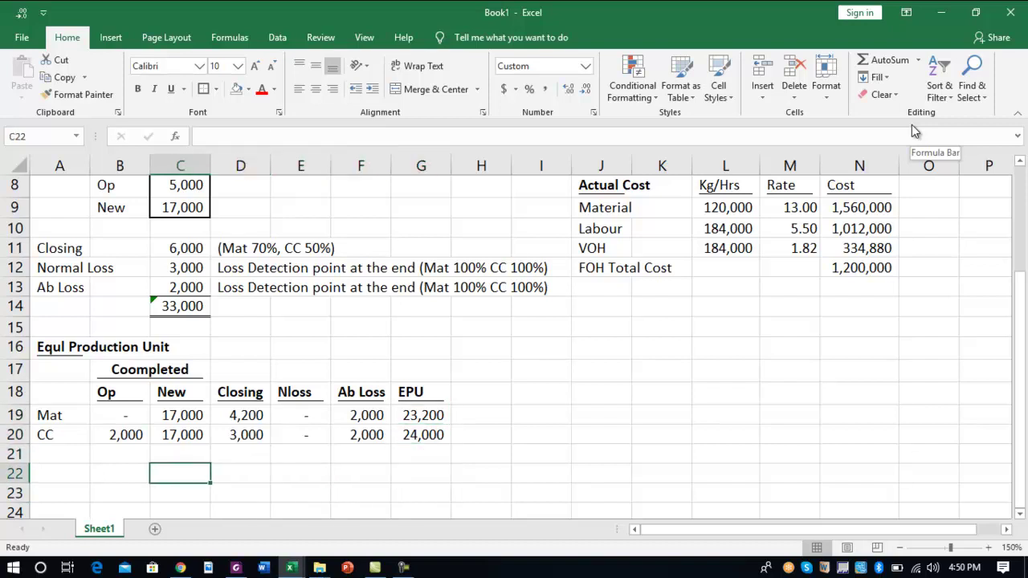
Fill the EPU totals in G19:G20 with the standard light green colour
{"action": "key", "text": "Up"}
{"action": "key", "text": "Right"}
{"action": "key", "text": "Up"}
{"action": "key", "text": "Right"}
{"action": "key", "text": "Up"}
{"action": "key", "text": "Right"}
{"action": "key", "text": "Right"}
{"action": "key", "text": "Right"}
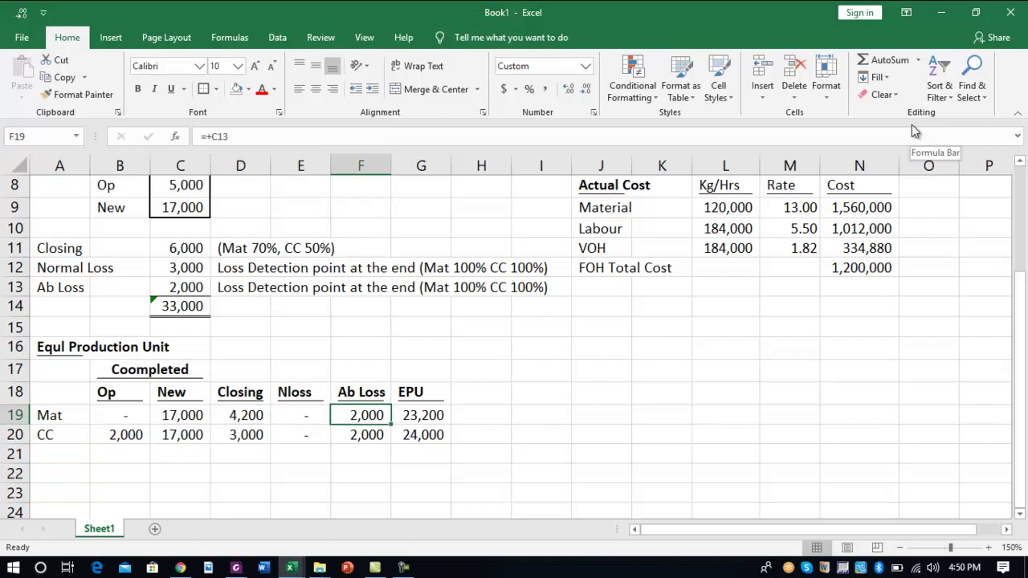
{"action": "key", "text": "Right"}
{"action": "key", "text": "shift+Down"}
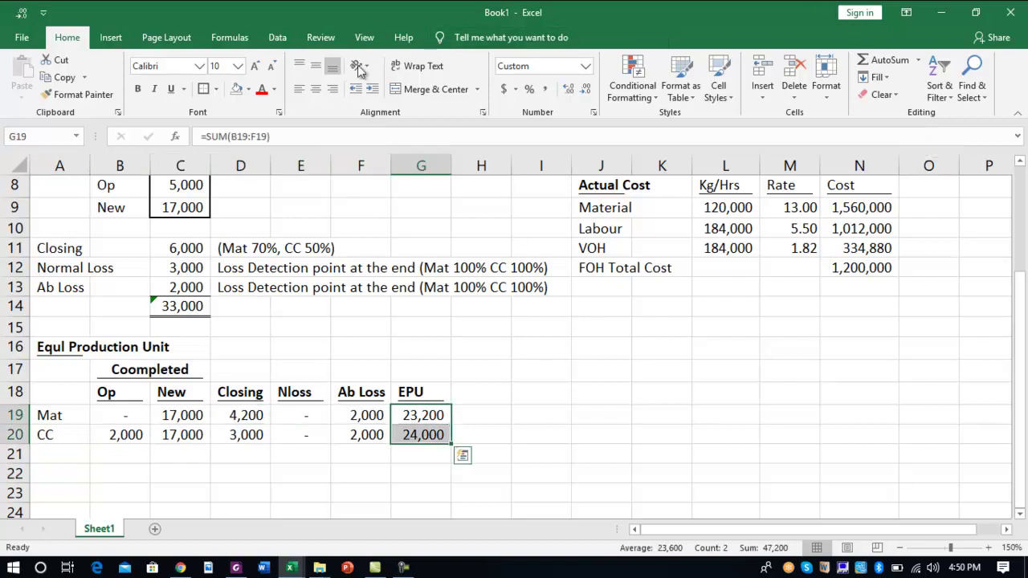
{"action": "left_click", "coordinate": [249, 90]}
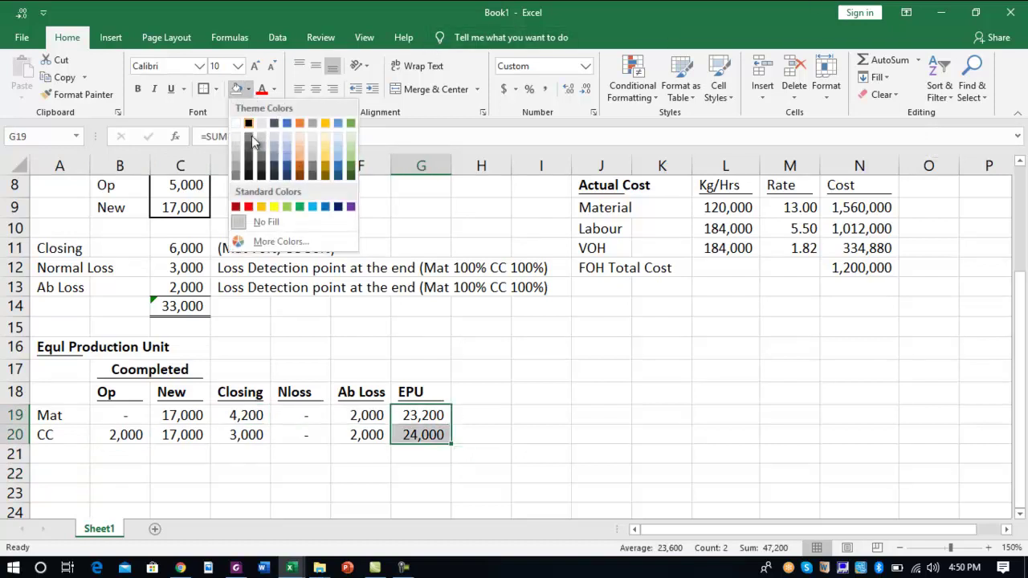
{"action": "left_click", "coordinate": [286, 207]}
{"action": "left_click", "coordinate": [470, 423]}
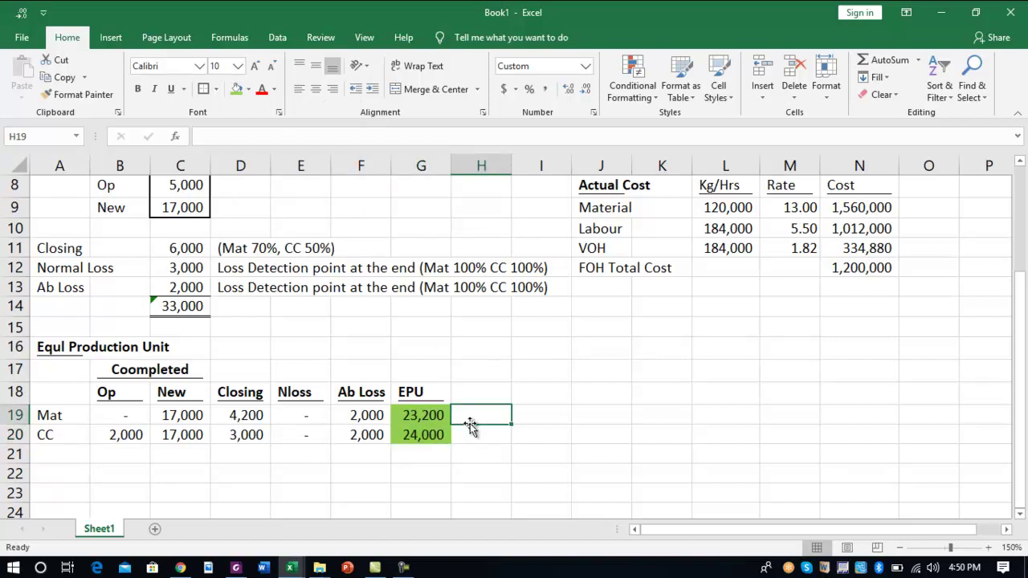
Add a bold, underlined heading "Material" in A22 below the equivalent production table
{"action": "key", "text": "Down"}
{"action": "key", "text": "Down"}
{"action": "key", "text": "Left"}
{"action": "key", "text": "Left"}
{"action": "key", "text": "Down"}
{"action": "key", "text": "Left"}
{"action": "key", "text": "Left"}
{"action": "key", "text": "Left"}
{"action": "key", "text": "Left"}
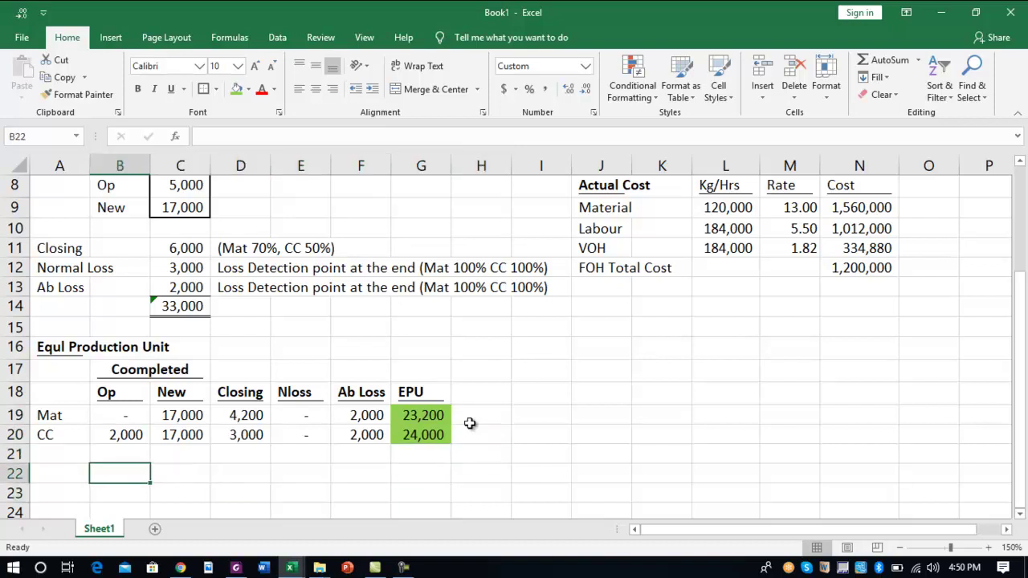
{"action": "key", "text": "Down"}
{"action": "key", "text": "Left"}
{"action": "key", "text": "Up"}
{"action": "type", "text": "Material"}
{"action": "key", "text": "Return"}
{"action": "key", "text": "Up"}
{"action": "key", "text": "ctrl+b"}
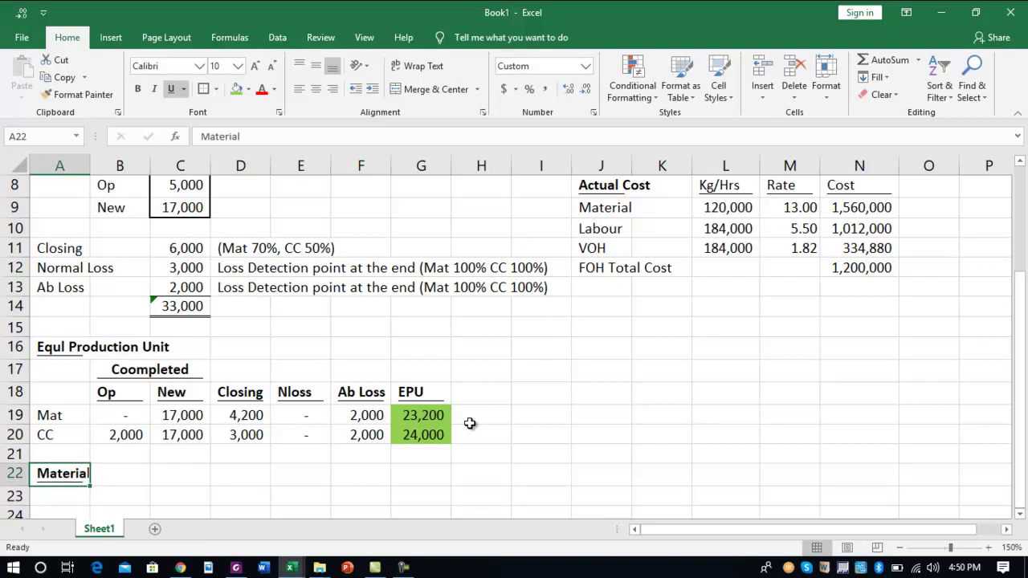
Add a bold, underlined heading "Material Price Variance" in A24
{"action": "key", "text": "Down"}
{"action": "key", "text": "Down"}
{"action": "key", "text": "Down"}
{"action": "key", "text": "Down"}
{"action": "key", "text": "Up"}
{"action": "key", "text": "Up"}
{"action": "key", "text": "Up"}
{"action": "key", "text": "Down"}
{"action": "type", "text": "Mater"}
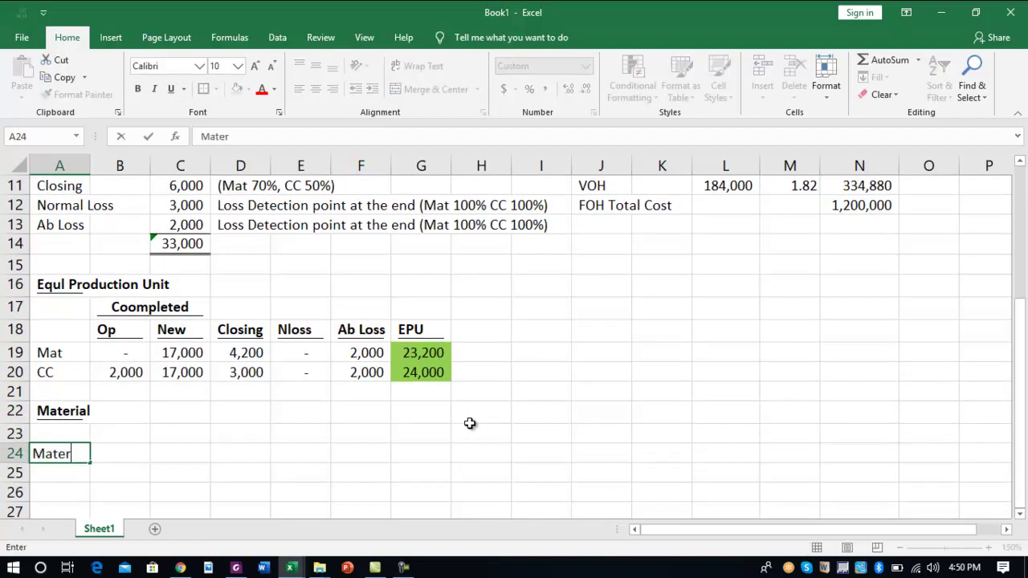
{"action": "type", "text": "ia"}
{"action": "key", "text": "BackSpace"}
{"action": "type", "text": "ial Price VAriance"}
{"action": "key", "text": "ctrl+Return"}
{"action": "key", "text": "ctrl+b"}
{"action": "key", "text": "Return"}
{"action": "key", "text": "Return"}
Enter the row labels SP, AP and AQ in A26:A28 under the Material Price Variance heading
{"action": "scroll", "coordinate": [470, 423], "scroll_direction": "down", "scroll_amount": 1}
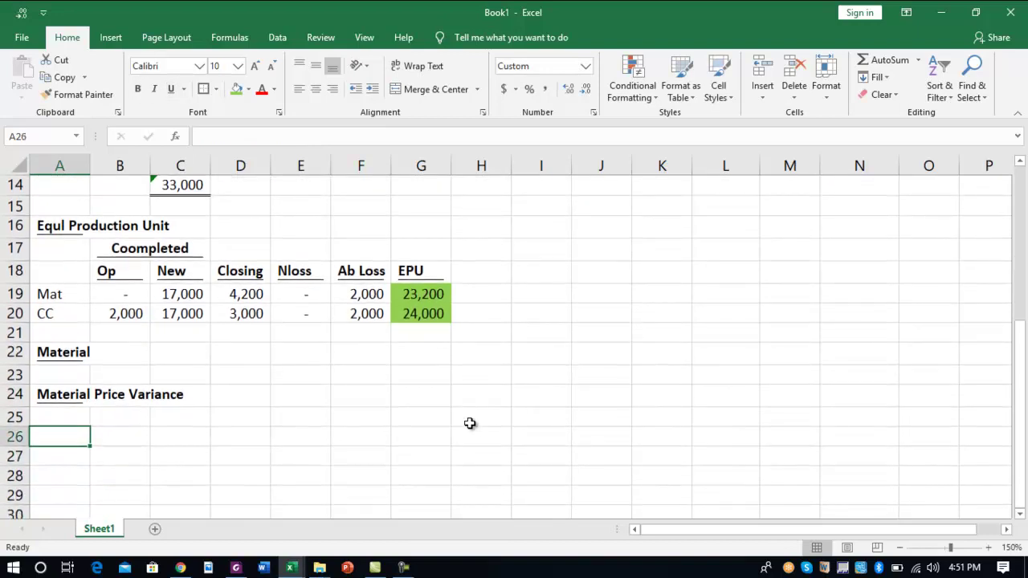
{"action": "type", "text": "SP"}
{"action": "key", "text": "Return"}
{"action": "type", "text": "AP"}
{"action": "key", "text": "Tab"}
{"action": "key", "text": "Return"}
{"action": "type", "text": "AQ"}
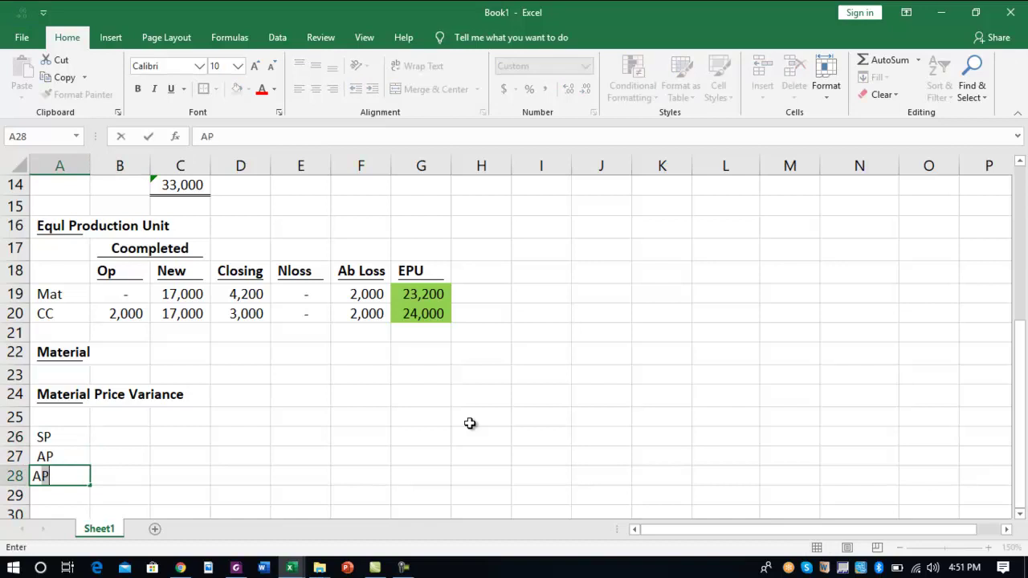
{"action": "key", "text": "Tab"}
{"action": "key", "text": "Up"}
{"action": "key", "text": "Up"}
{"action": "type", "text": "+"}
{"action": "key", "text": "Right"}
{"action": "key", "text": "Up"}
{"action": "key", "text": "Up"}
{"action": "key", "text": "Up"}
{"action": "key", "text": "Up"}
{"action": "key", "text": "Up"}
{"action": "key", "text": "Up"}
{"action": "key", "text": "Up"}
{"action": "key", "text": "Up"}
{"action": "key", "text": "Up"}
{"action": "key", "text": "Up"}
{"action": "key", "text": "Up"}
{"action": "key", "text": "Up"}
{"action": "key", "text": "Up"}
{"action": "key", "text": "Up"}
{"action": "key", "text": "Up"}
{"action": "key", "text": "Up"}
{"action": "key", "text": "Up"}
{"action": "key", "text": "Up"}
{"action": "key", "text": "Up"}
{"action": "key", "text": "Up"}
{"action": "key", "text": "Right"}
{"action": "key", "text": "Right"}
{"action": "key", "text": "Right"}
{"action": "key", "text": "Down"}
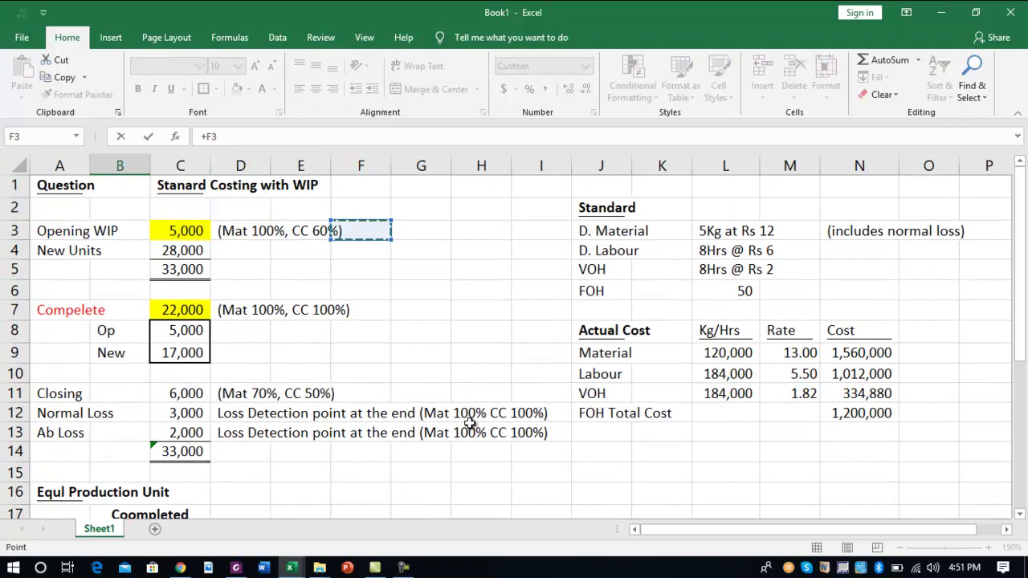
{"action": "left_click", "coordinate": [739, 231]}
{"action": "left_click", "coordinate": [793, 353]}
{"action": "key", "text": "Escape"}
Enter the standard price 12 in B26 and the actual price 13 in B27
{"action": "type", "text": "12"}
{"action": "key", "text": "Tab"}
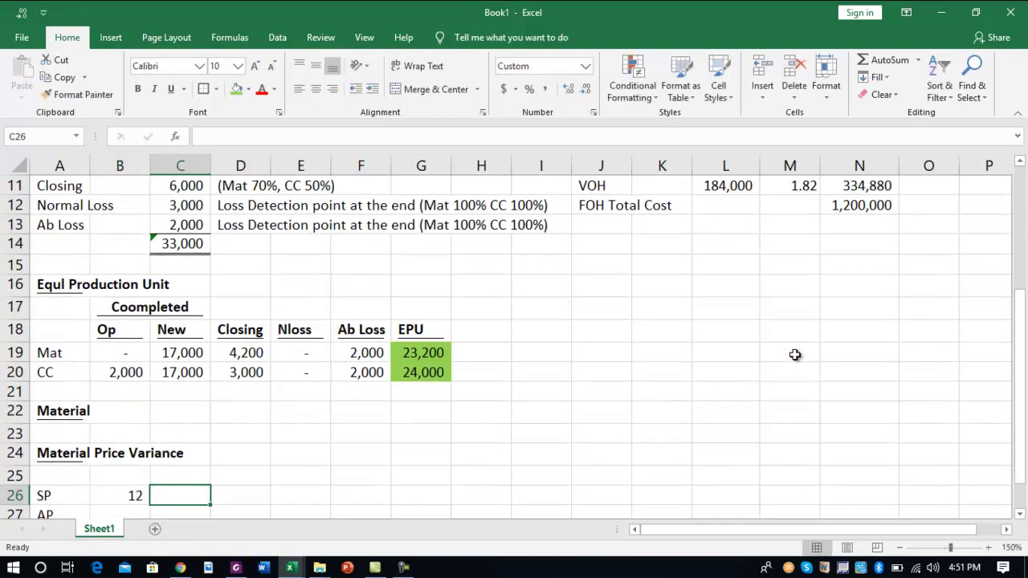
{"action": "type", "text": "12"}
{"action": "key", "text": "Escape"}
{"action": "key", "text": "Return"}
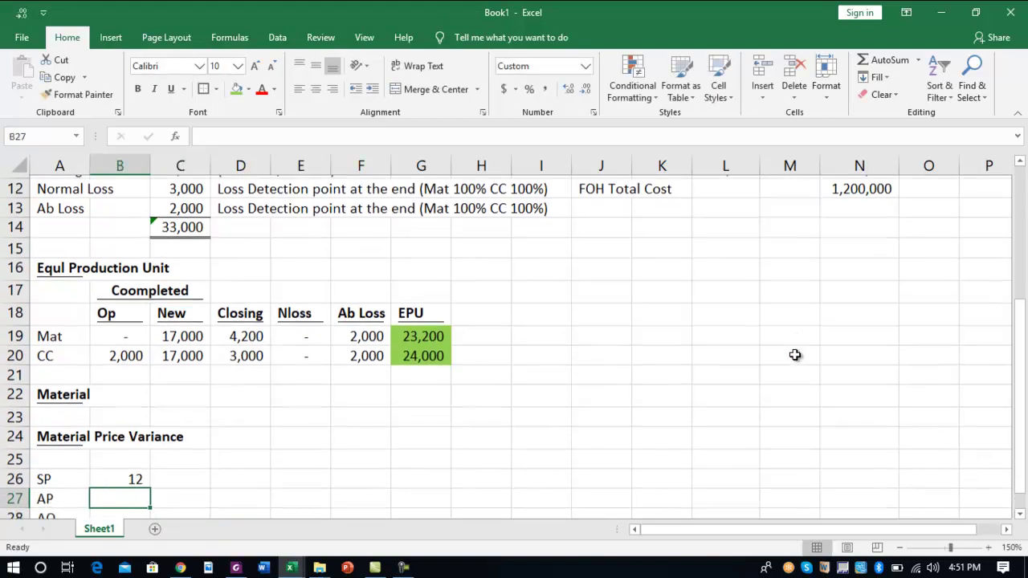
{"action": "type", "text": "13"}
{"action": "key", "text": "Return"}
Link the AQ value in B28 to the actual material quantity in L9 of the Actual Cost table
{"action": "type", "text": "+"}
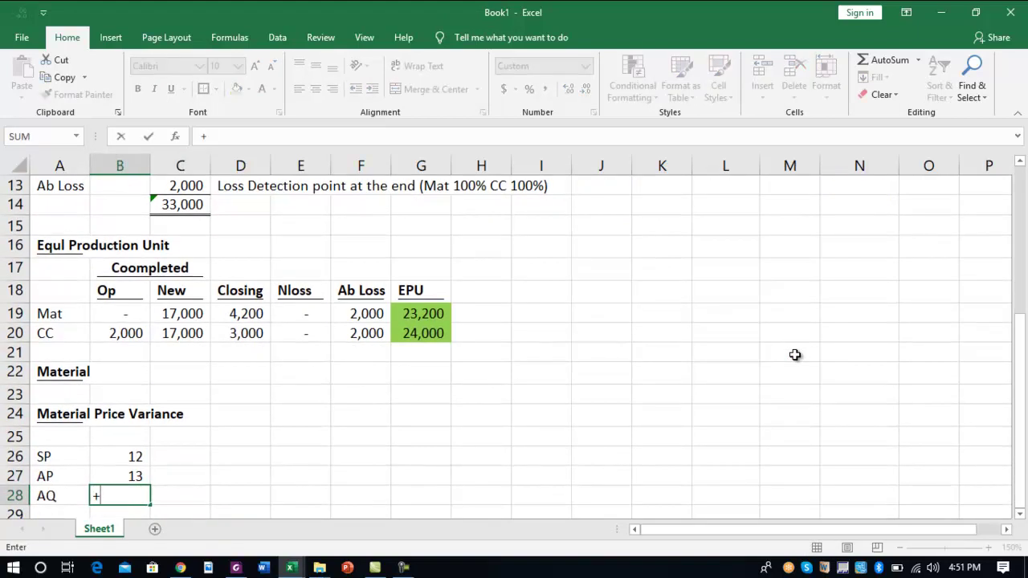
{"action": "left_click", "coordinate": [792, 204]}
{"action": "key", "text": "Up"}
{"action": "key", "text": "Up"}
{"action": "key", "text": "Up"}
{"action": "key", "text": "Up"}
{"action": "key", "text": "Up"}
{"action": "key", "text": "Left"}
{"action": "key", "text": "Return"}
Add the row label "Variance" in A29 below AQ
{"action": "key", "text": "Return"}
{"action": "key", "text": "Up"}
{"action": "key", "text": "Left"}
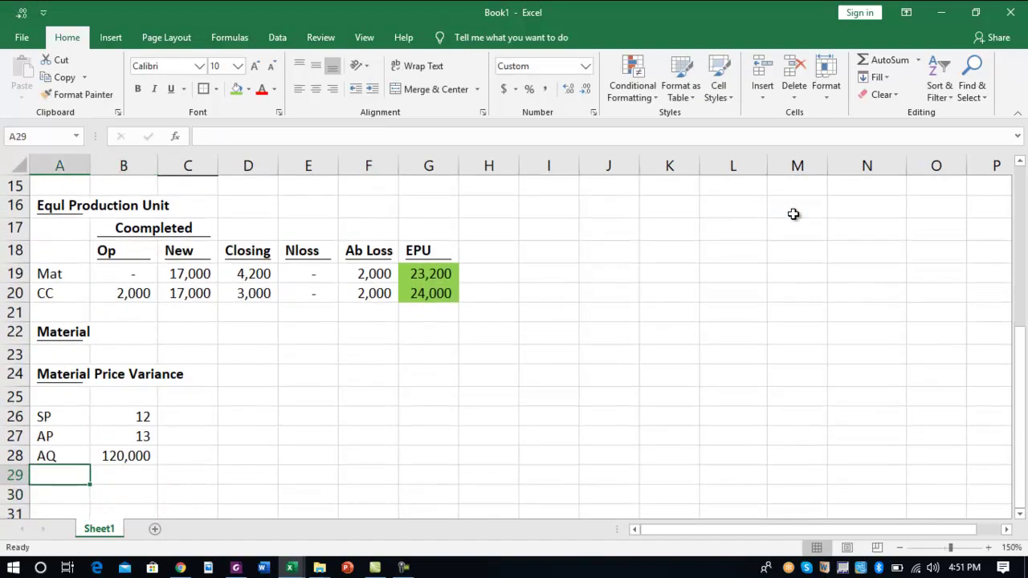
{"action": "type", "text": "Variance"}
{"action": "key", "text": "Tab"}
{"action": "key", "text": "Tab"}
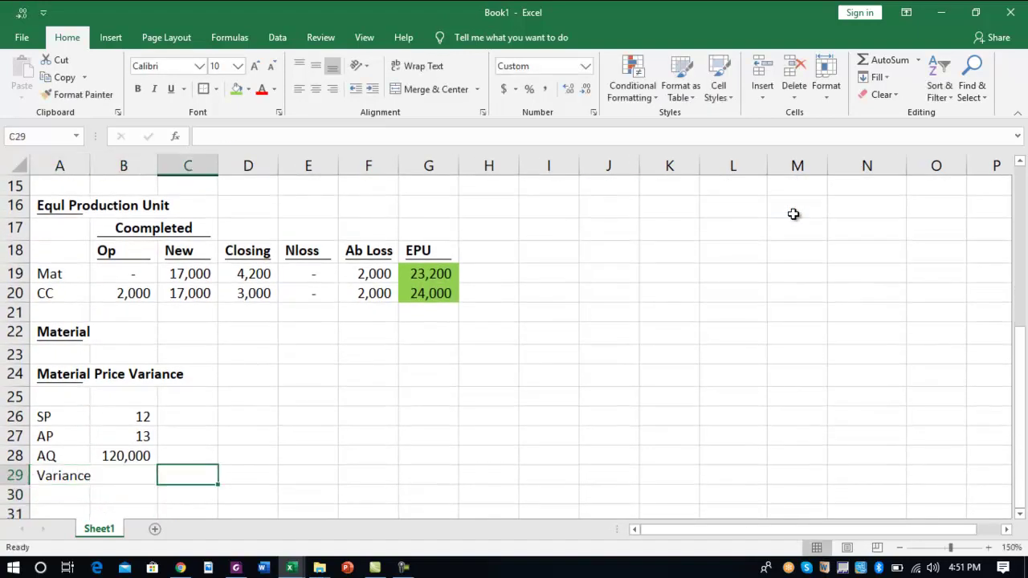
Calculate the material price variance in B29 with the formula +(B26-B27)*B28
{"action": "key", "text": "Left"}
{"action": "type", "text": "+("}
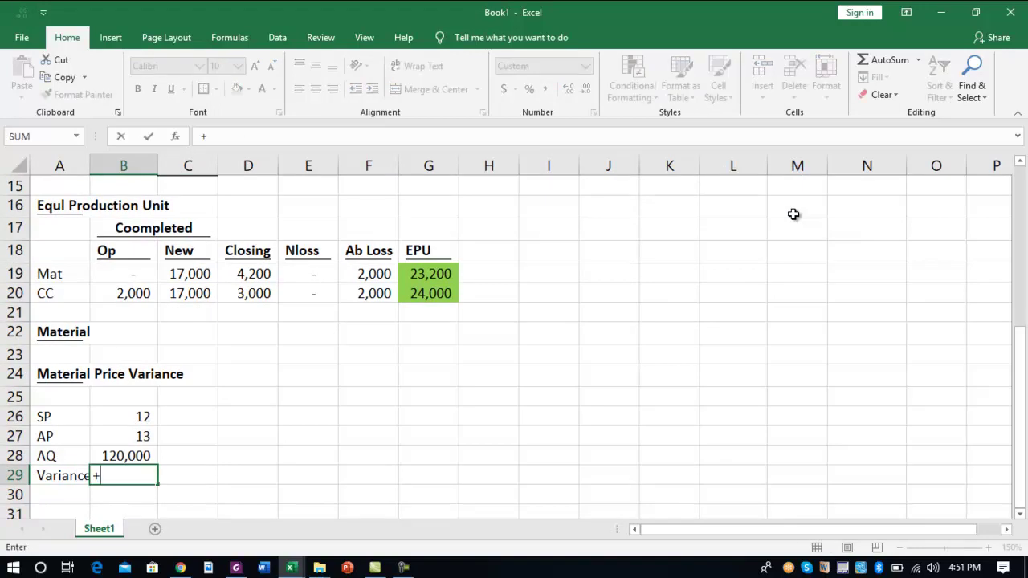
{"action": "key", "text": "Up"}
{"action": "key", "text": "Up"}
{"action": "key", "text": "Up"}
{"action": "type", "text": "-"}
{"action": "key", "text": "Up"}
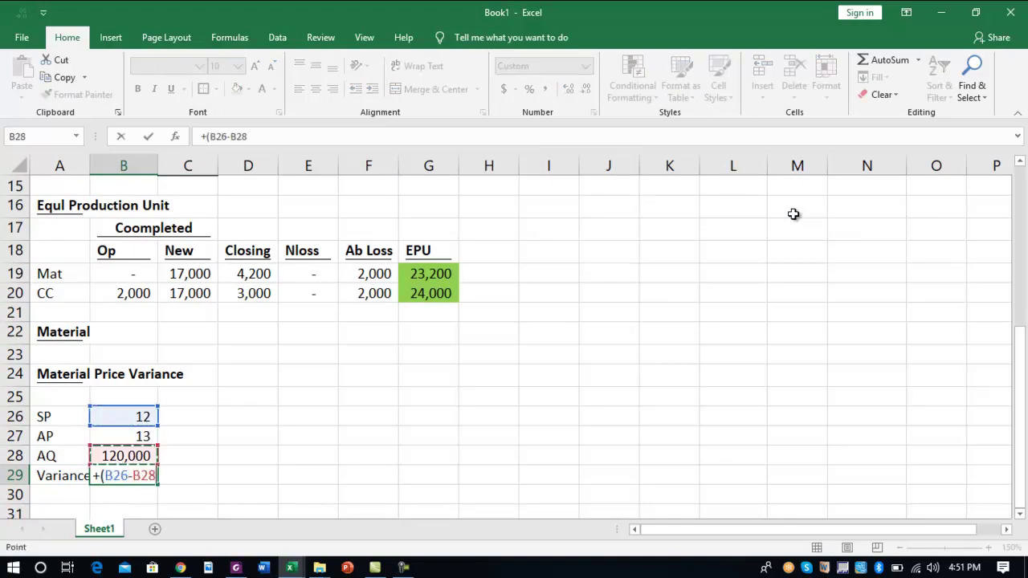
{"action": "key", "text": "Up"}
{"action": "type", "text": ")*"}
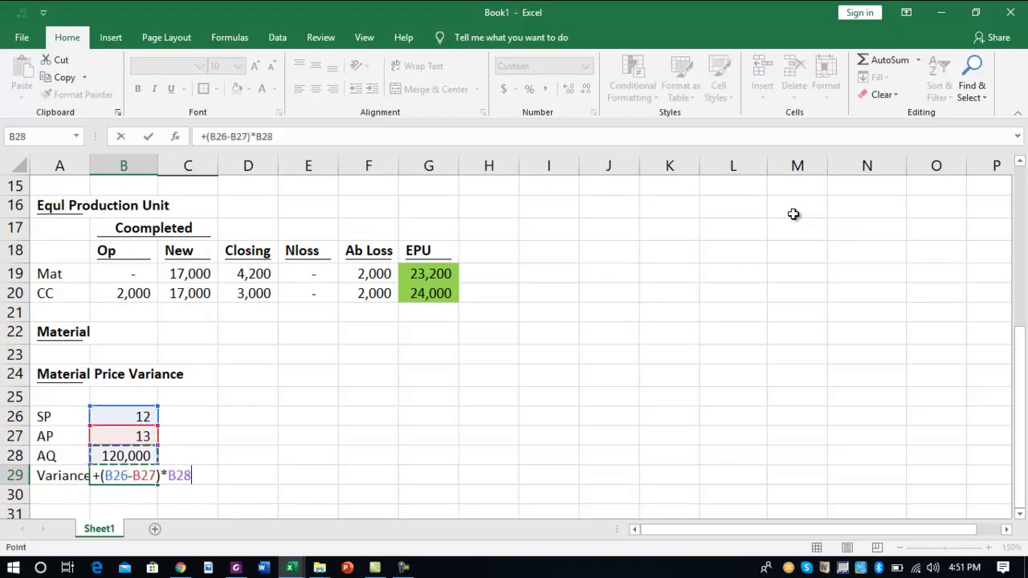
{"action": "key", "text": "Up"}
{"action": "key", "text": "Return"}
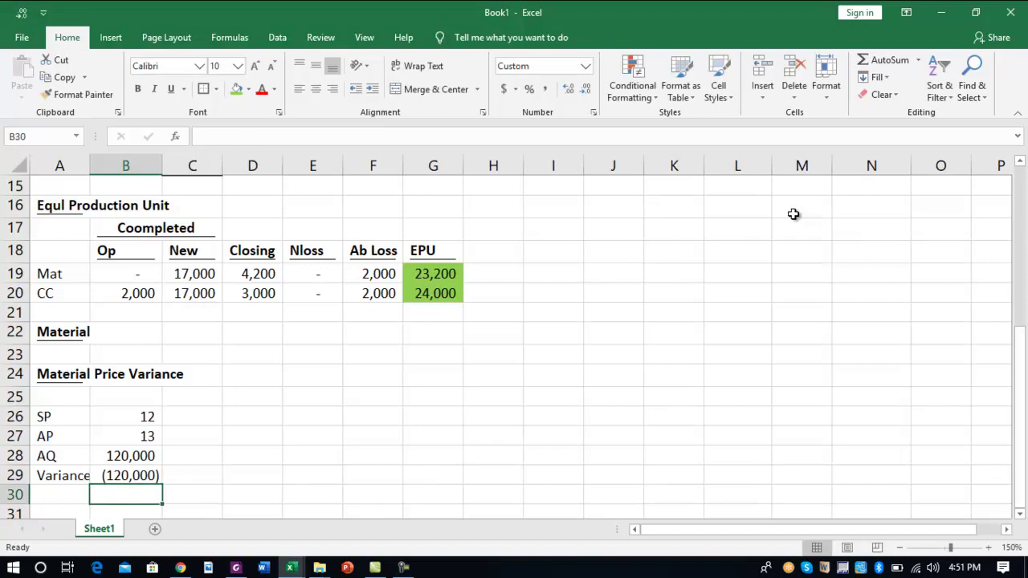
Add a bold, underlined heading "Material Usage Variance" in D24 beside the price variance heading
{"action": "left_click", "coordinate": [267, 377]}
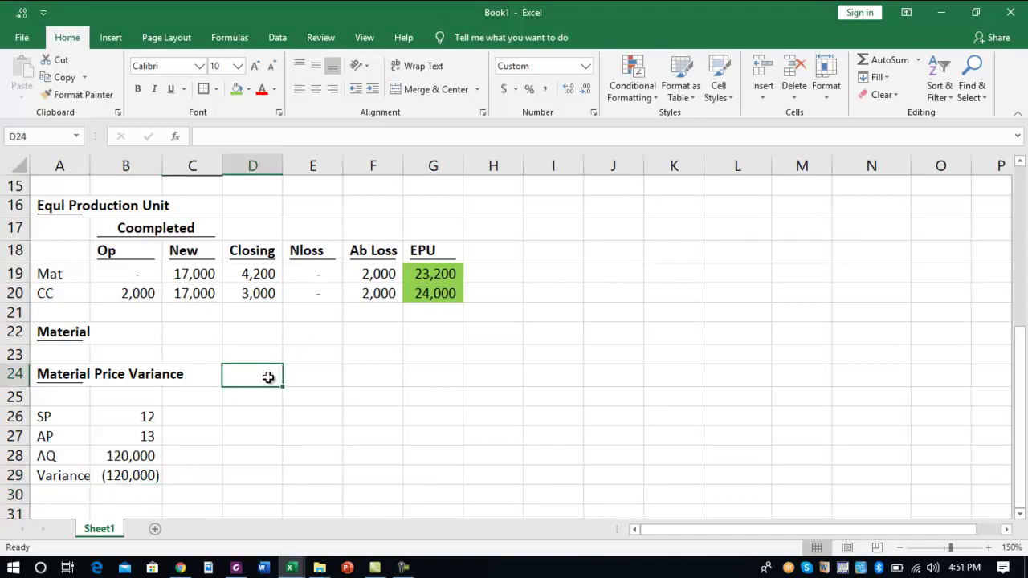
{"action": "type", "text": "Material U"}
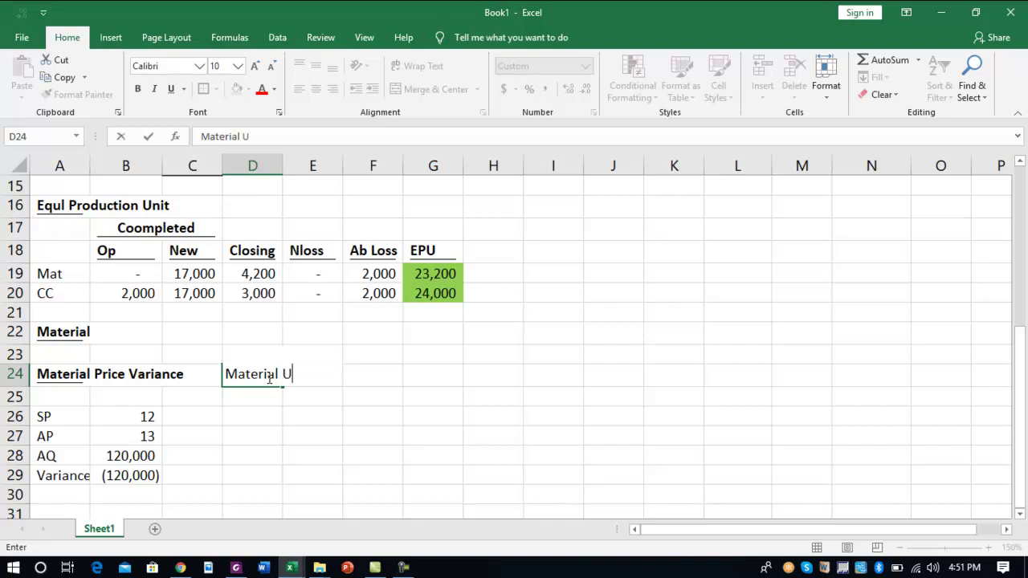
{"action": "type", "text": "sage Variance"}
{"action": "key", "text": "BackSpace"}
{"action": "key", "text": "BackSpace"}
{"action": "key", "text": "BackSpace"}
{"action": "type", "text": "ce"}
{"action": "key", "text": "BackSpace"}
{"action": "key", "text": "BackSpace"}
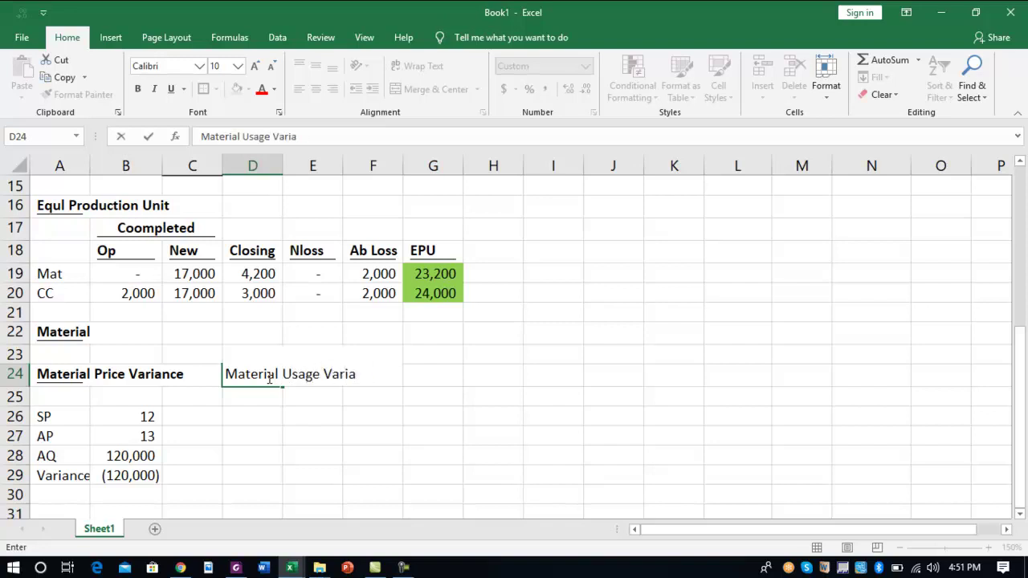
{"action": "type", "text": "nce"}
{"action": "key", "text": "ctrl+Return"}
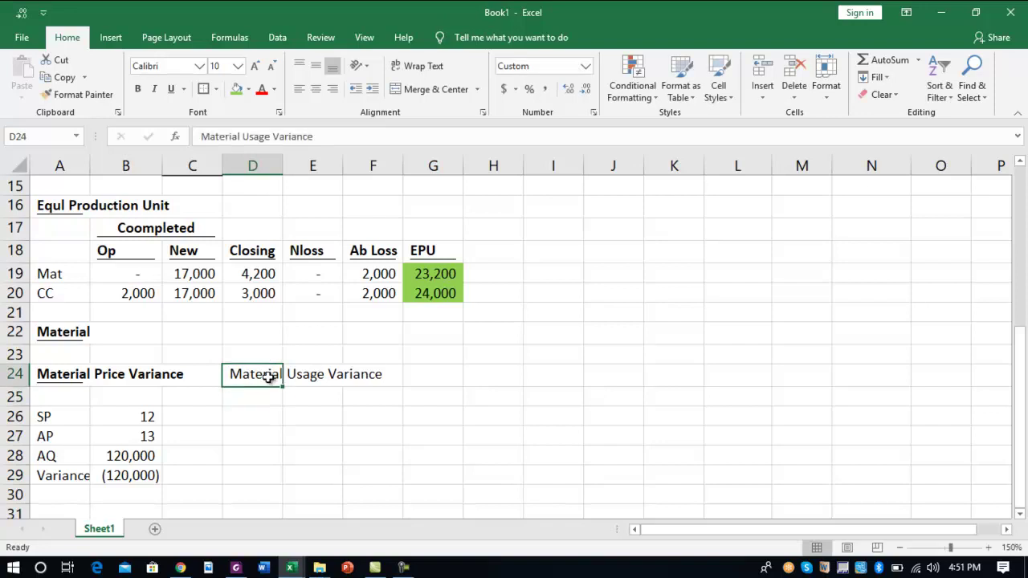
{"action": "key", "text": "ctrl+b"}
Enter the row label "SQ allowed" in D26 under the Material Usage Variance heading
{"action": "key", "text": "Return"}
{"action": "key", "text": "Return"}
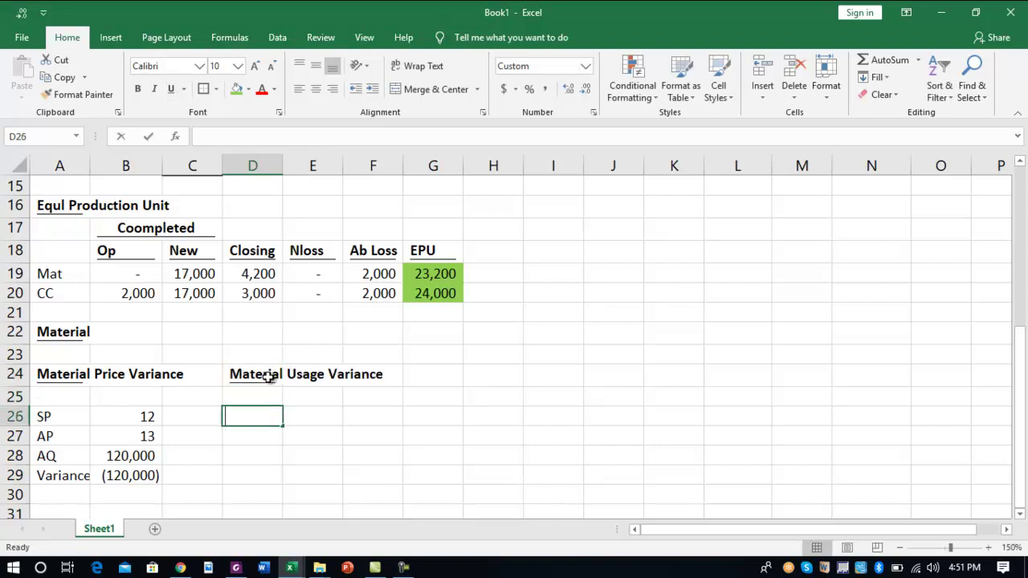
{"action": "type", "text": "SQ"}
{"action": "key", "text": "Right"}
{"action": "key", "text": "Right"}
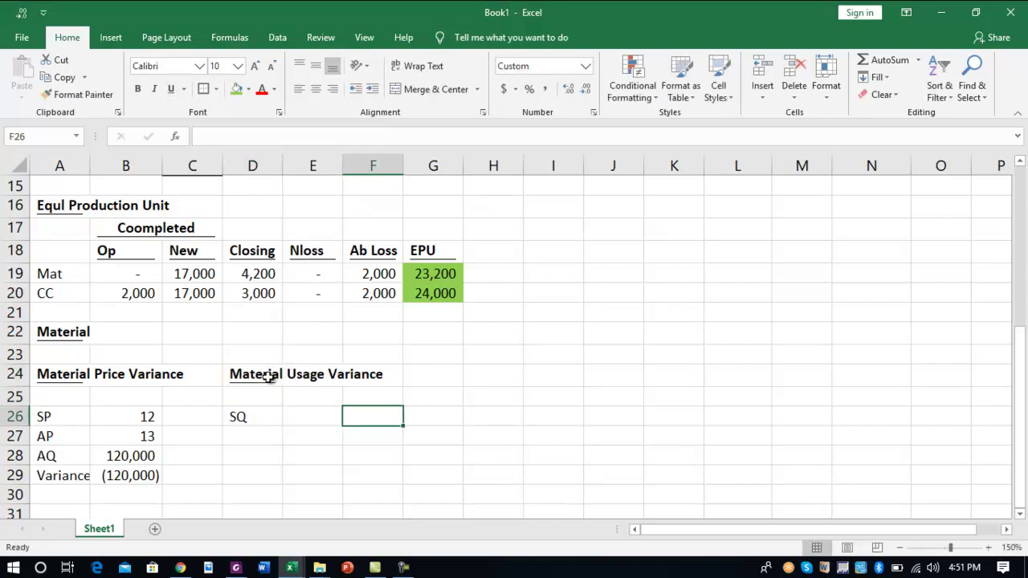
{"action": "key", "text": "Left"}
{"action": "key", "text": "Left"}
{"action": "key", "text": "F2"}
{"action": "type", "text": "2"}
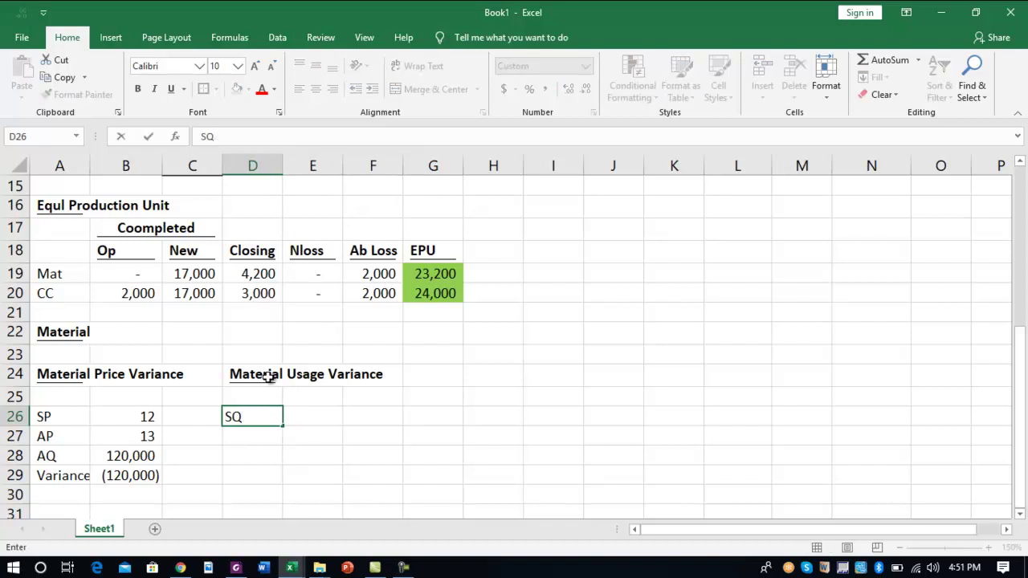
{"action": "type", "text": "lowed"}
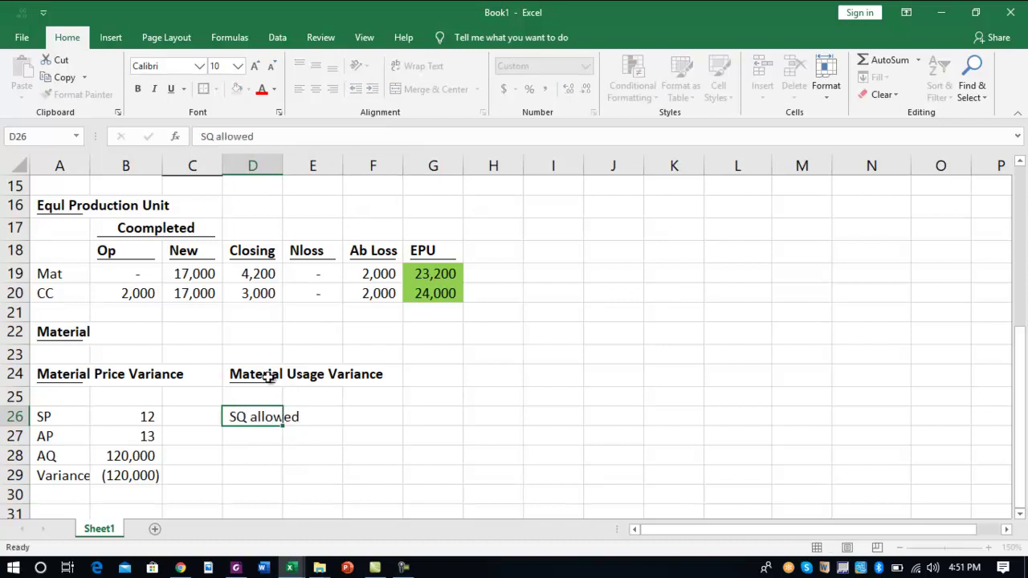
Calculate the standard quantity allowed in F26 as the material EPU in G19 multiplied by 5
{"action": "key", "text": "Right"}
{"action": "key", "text": "Right"}
{"action": "type", "text": "+"}
{"action": "key", "text": "Right"}
{"action": "key", "text": "Up"}
{"action": "key", "text": "Up"}
{"action": "key", "text": "Up"}
{"action": "key", "text": "Up"}
{"action": "key", "text": "Up"}
{"action": "key", "text": "Up"}
{"action": "key", "text": "Up"}
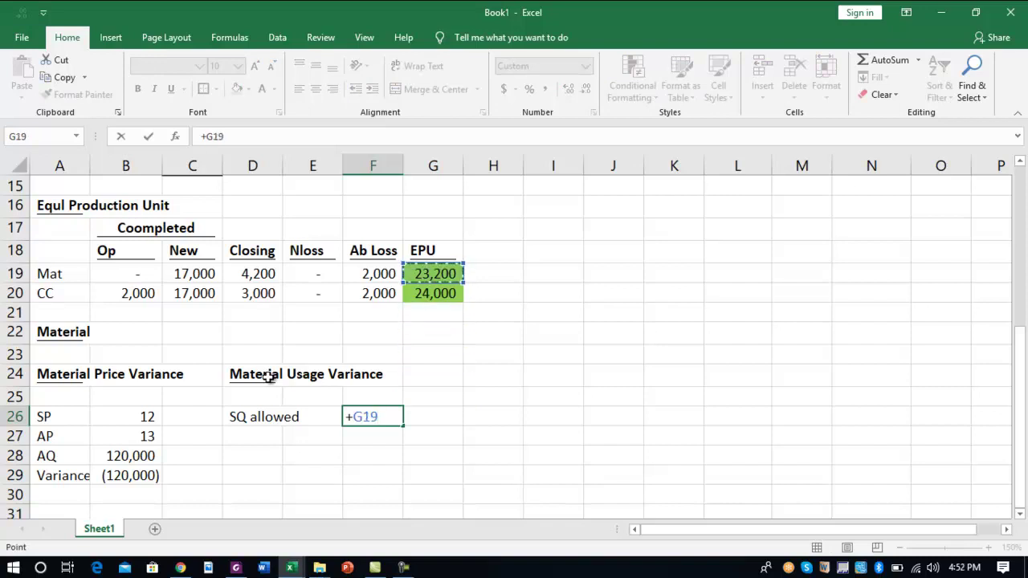
{"action": "type", "text": "*"}
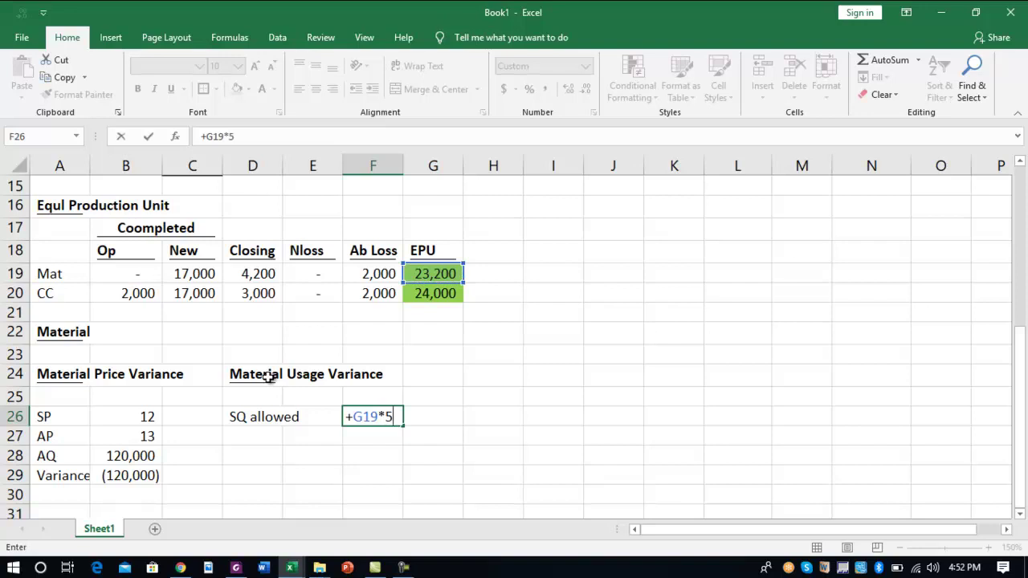
{"action": "key", "text": "Return"}
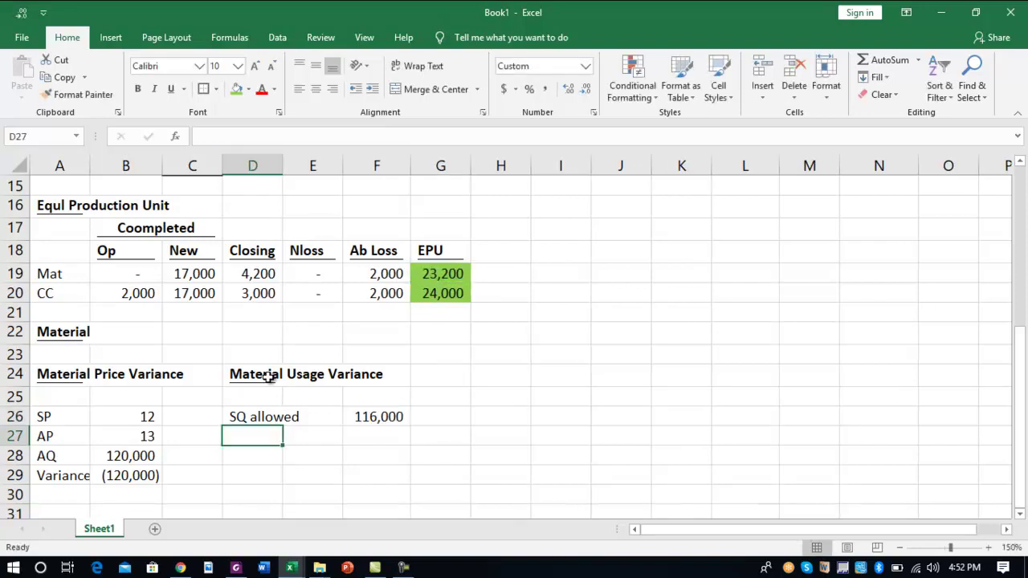
Add an AQ label in D27 and link F27 to the actual quantity in B28
{"action": "type", "text": "AQ"}
{"action": "key", "text": "Tab"}
{"action": "key", "text": "Tab"}
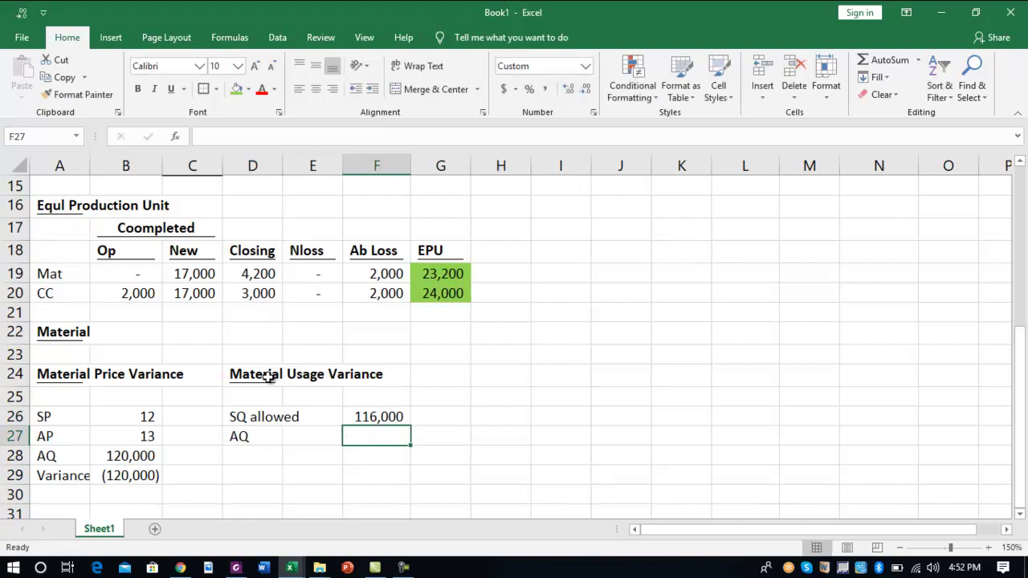
{"action": "type", "text": "+"}
{"action": "key", "text": "Down"}
{"action": "key", "text": "Left"}
{"action": "key", "text": "Left"}
{"action": "key", "text": "Left"}
{"action": "key", "text": "Left"}
{"action": "key", "text": "shift+Return"}
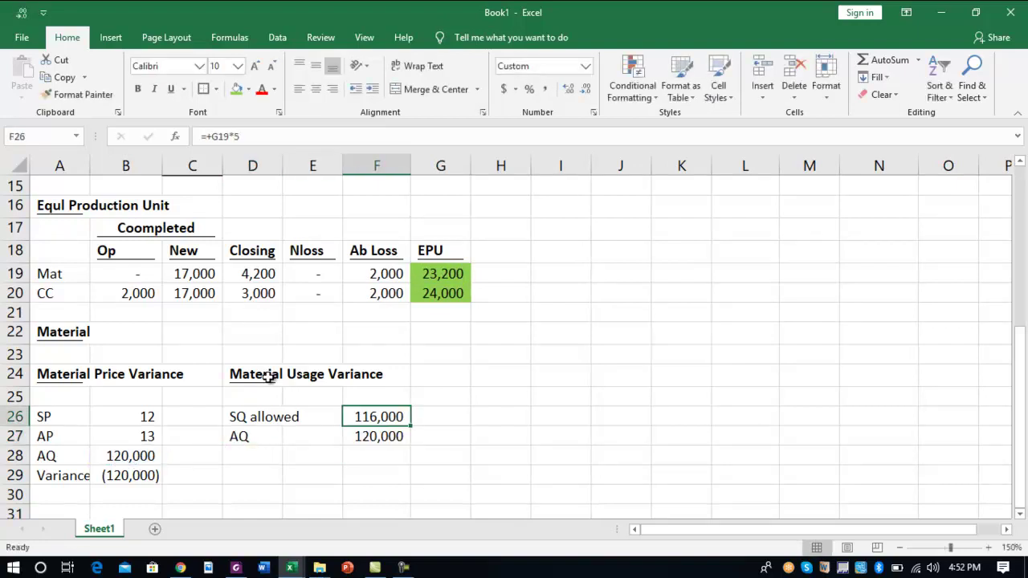
Add an SP label in D28 and link F28 to the standard price in B26
{"action": "key", "text": "Down"}
{"action": "key", "text": "Left"}
{"action": "key", "text": "Left"}
{"action": "key", "text": "Down"}
{"action": "type", "text": "SP"}
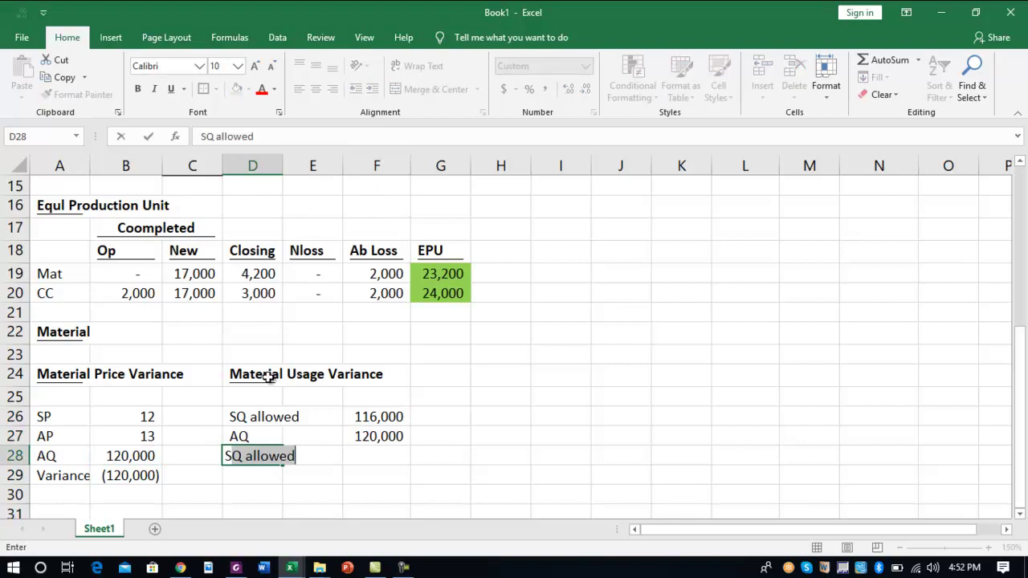
{"action": "key", "text": "Tab"}
{"action": "key", "text": "Tab"}
{"action": "type", "text": "+"}
{"action": "key", "text": "Up"}
{"action": "key", "text": "Up"}
{"action": "key", "text": "Left"}
{"action": "key", "text": "Left"}
{"action": "key", "text": "Left"}
{"action": "key", "text": "Left"}
{"action": "key", "text": "Return"}
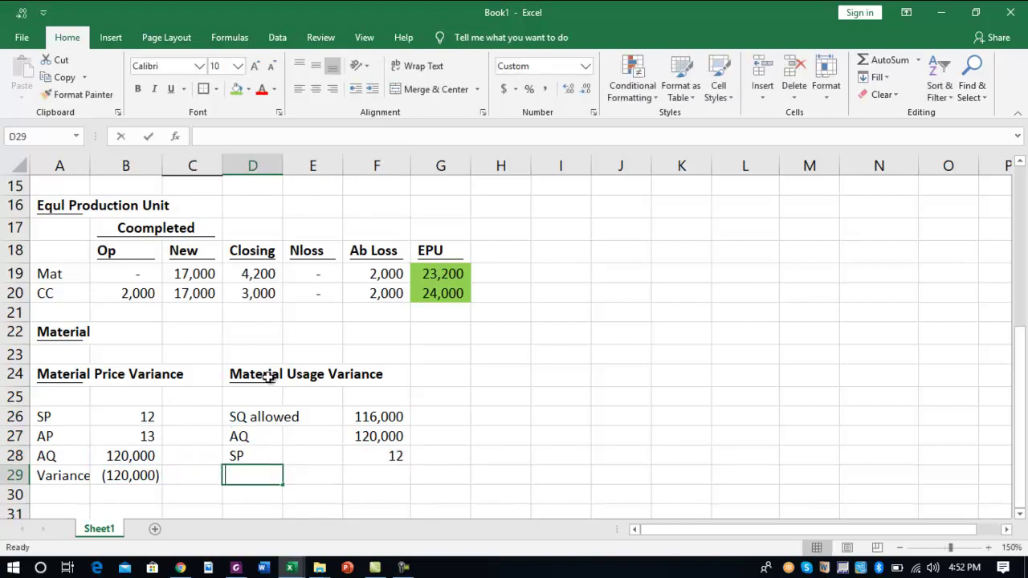
Label D29 "Vraiance" and calculate the material usage variance in F29 with +(F26-F27)*F28
{"action": "type", "text": "Vraiance"}
{"action": "key", "text": "Tab"}
{"action": "key", "text": "Tab"}
{"action": "type", "text": "+("}
{"action": "key", "text": "Up"}
{"action": "key", "text": "Up"}
{"action": "key", "text": "Up"}
{"action": "type", "text": "-"}
{"action": "key", "text": "Up"}
{"action": "key", "text": "Up"}
{"action": "type", "text": ")"}
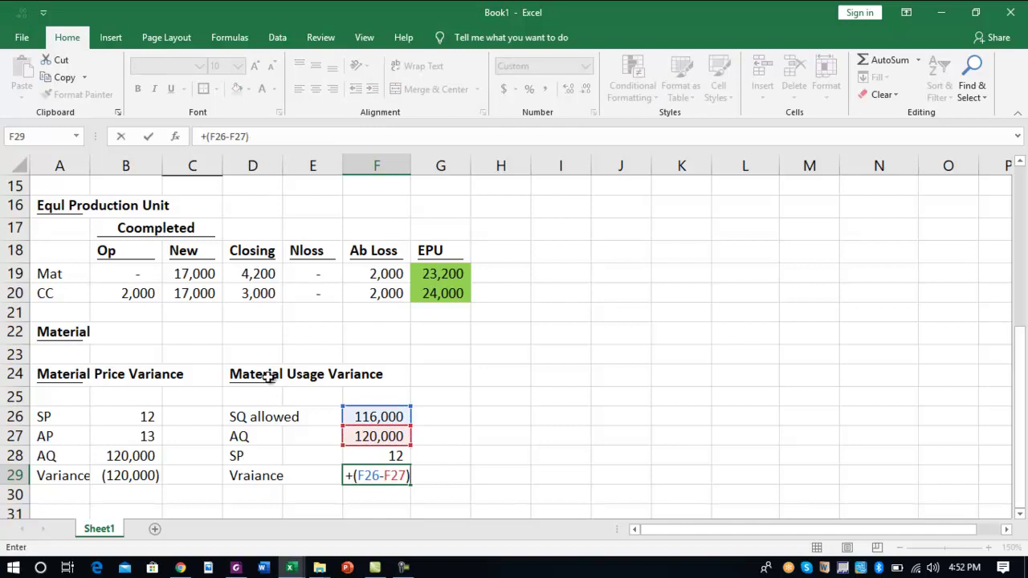
{"action": "type", "text": "*"}
{"action": "key", "text": "Up"}
{"action": "key", "text": "Return"}
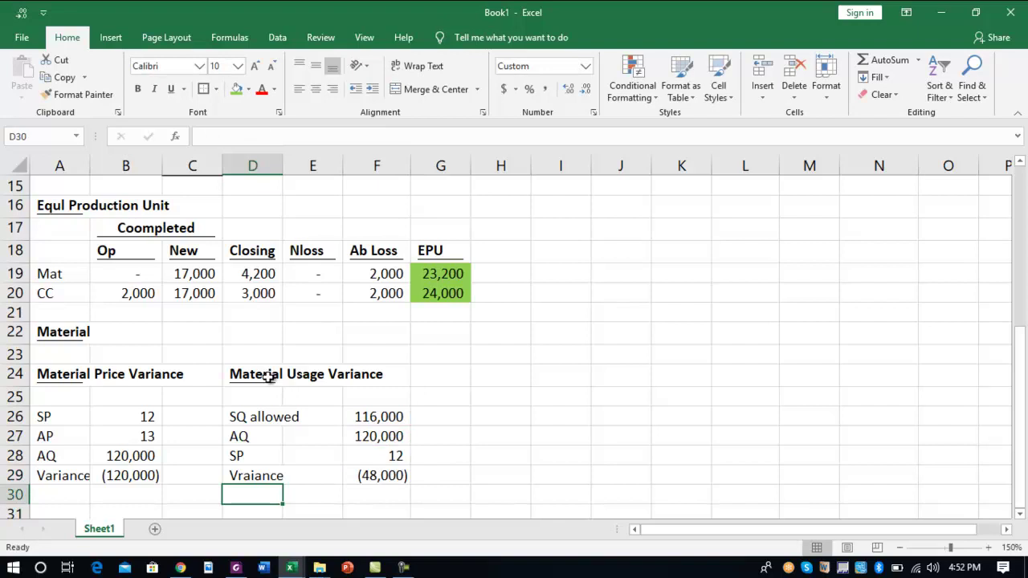
Add the heading "Labour Rate Variance" in A31 and make it bold and underlined
{"action": "key", "text": "Down"}
{"action": "key", "text": "Left"}
{"action": "key", "text": "Left"}
{"action": "key", "text": "Left"}
{"action": "type", "text": "Lbou"}
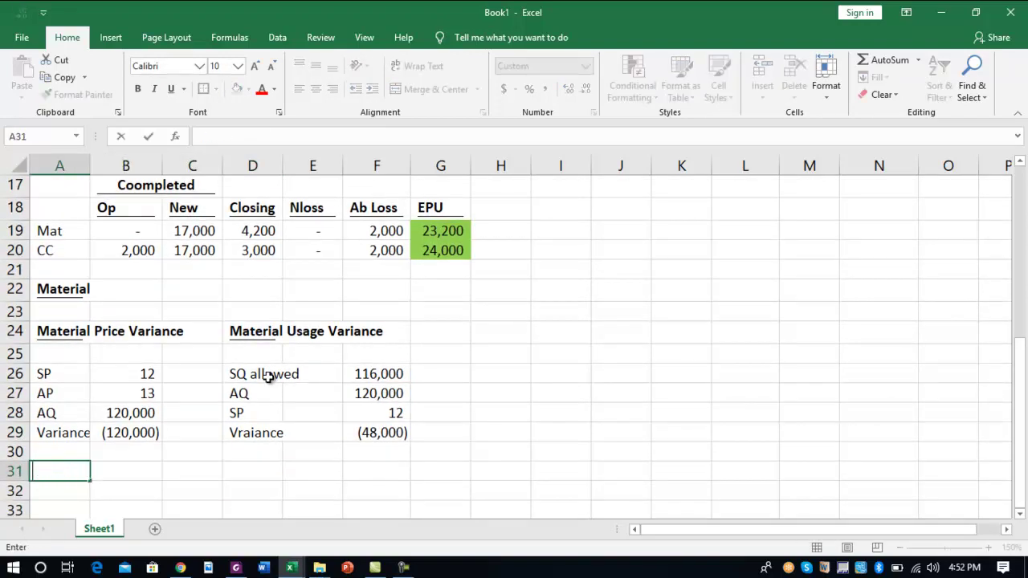
{"action": "type", "text": "bour Rate"}
{"action": "key", "text": "Return"}
{"action": "key", "text": "Up"}
{"action": "key", "text": "F2"}
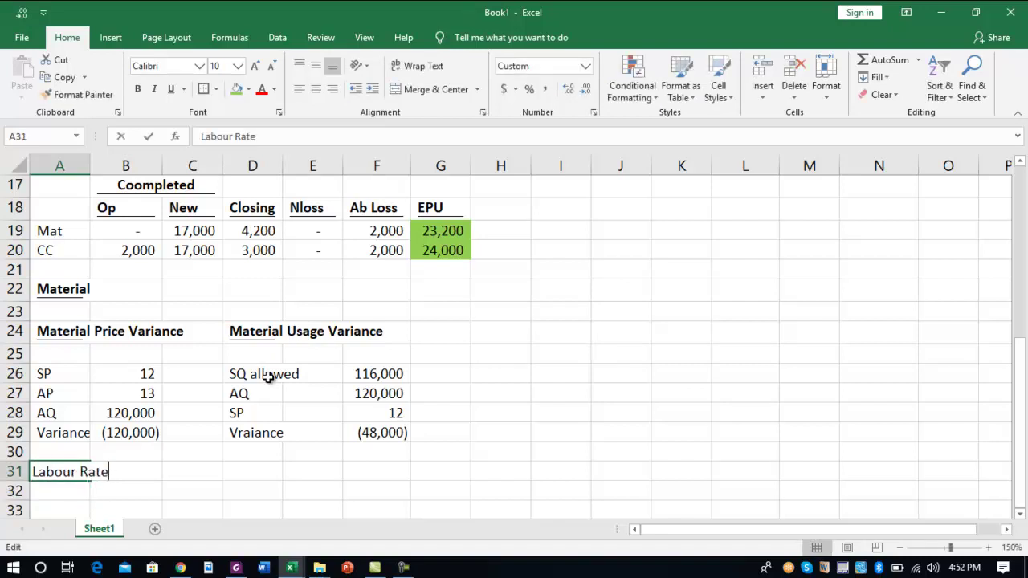
{"action": "type", "text": "Variance"}
{"action": "key", "text": "Return"}
{"action": "key", "text": "Up"}
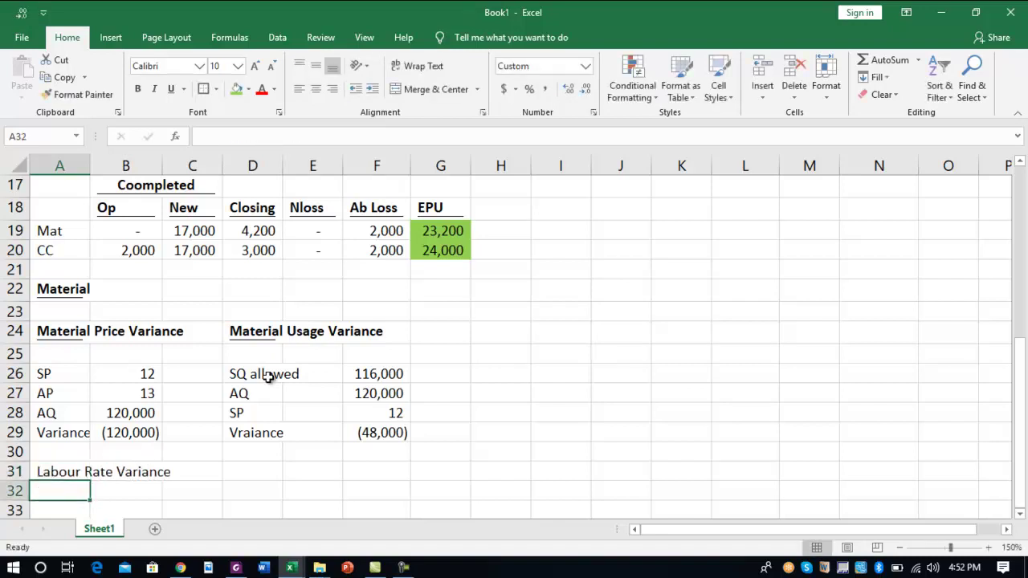
{"action": "key", "text": "ctrl+b"}
{"action": "key", "text": "Down"}
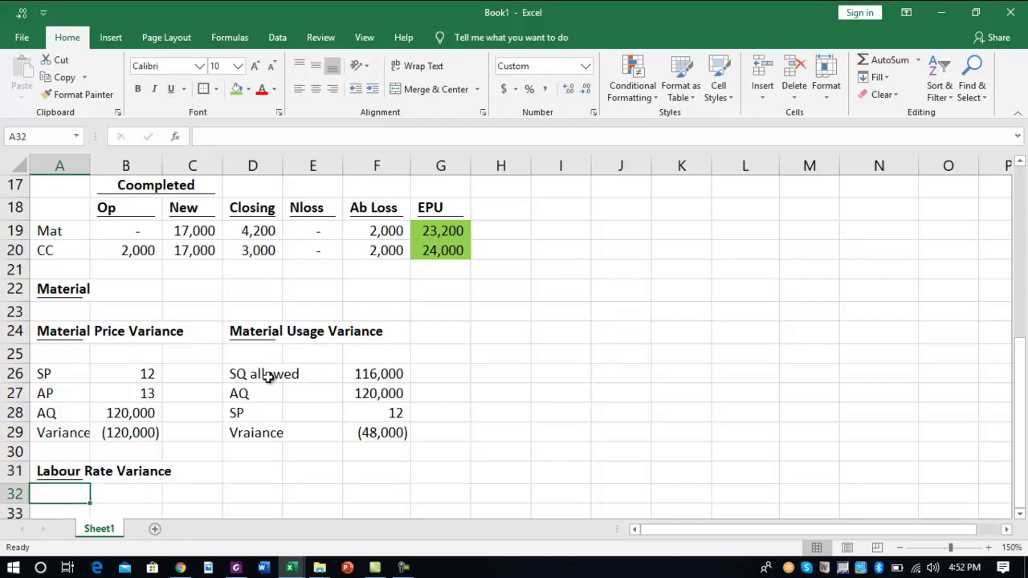
Enter the labels Sp, Ap and AQ in A32 to A34 under the labour rate variance heading
{"action": "type", "text": "Sp"}
{"action": "key", "text": "Return"}
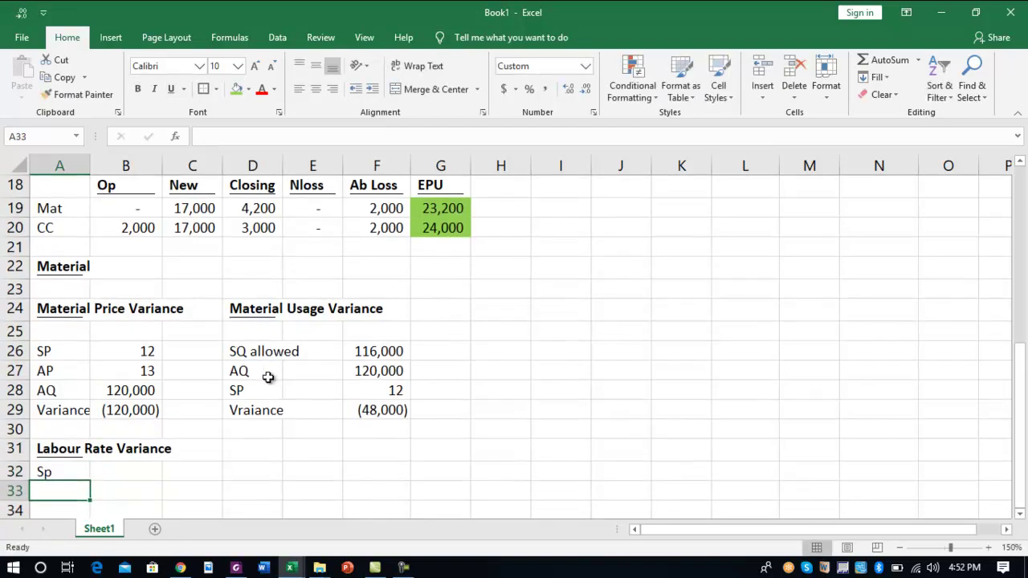
{"action": "type", "text": "Ap"}
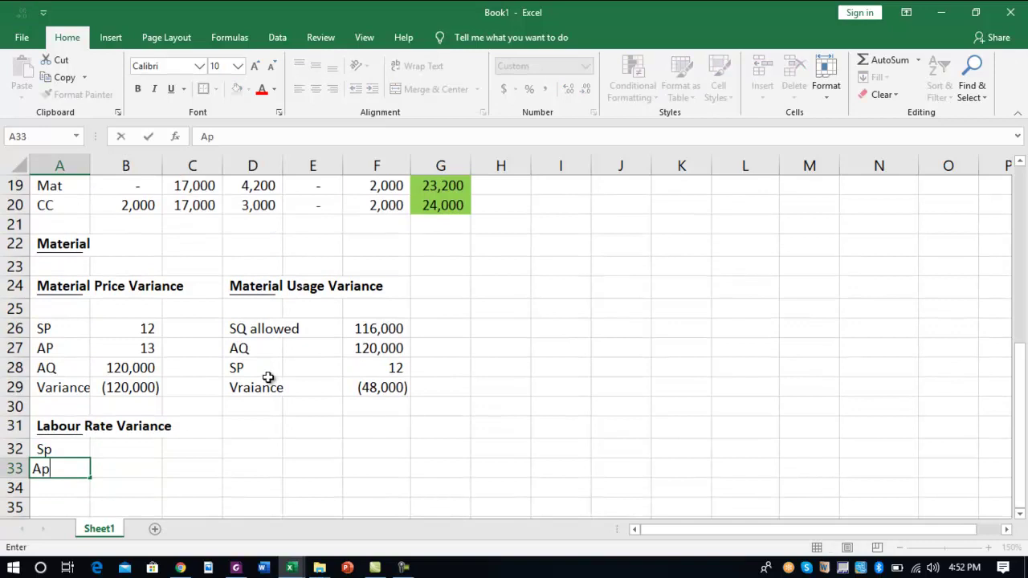
{"action": "left_click", "coordinate": [404, 568]}
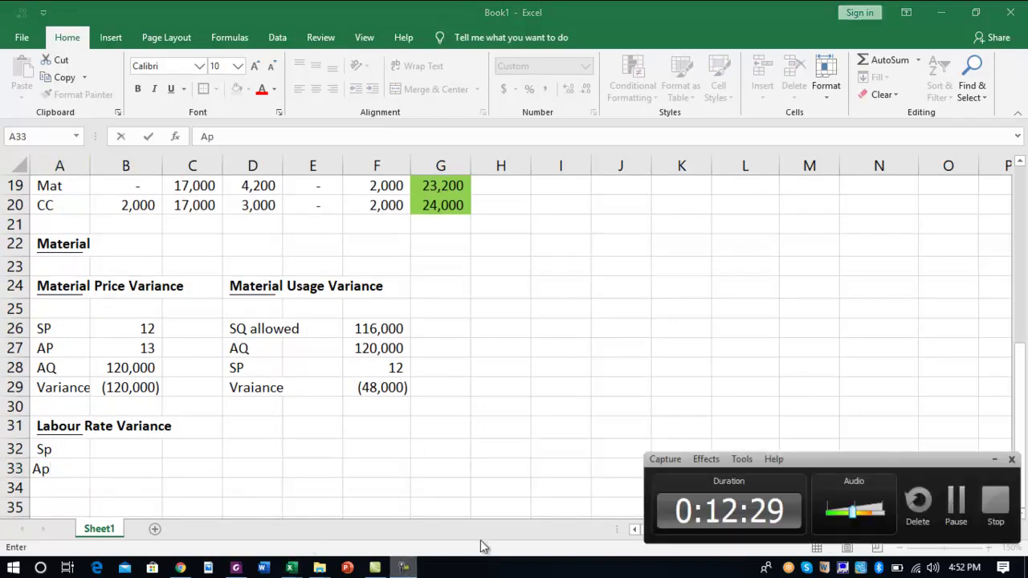
{"action": "left_click", "coordinate": [951, 489]}
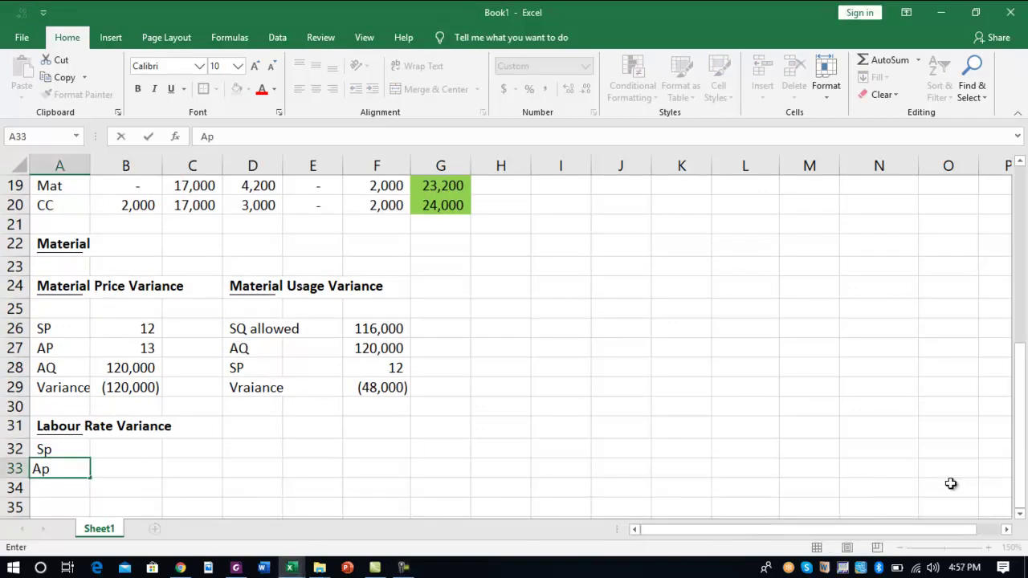
{"action": "key", "text": "Return"}
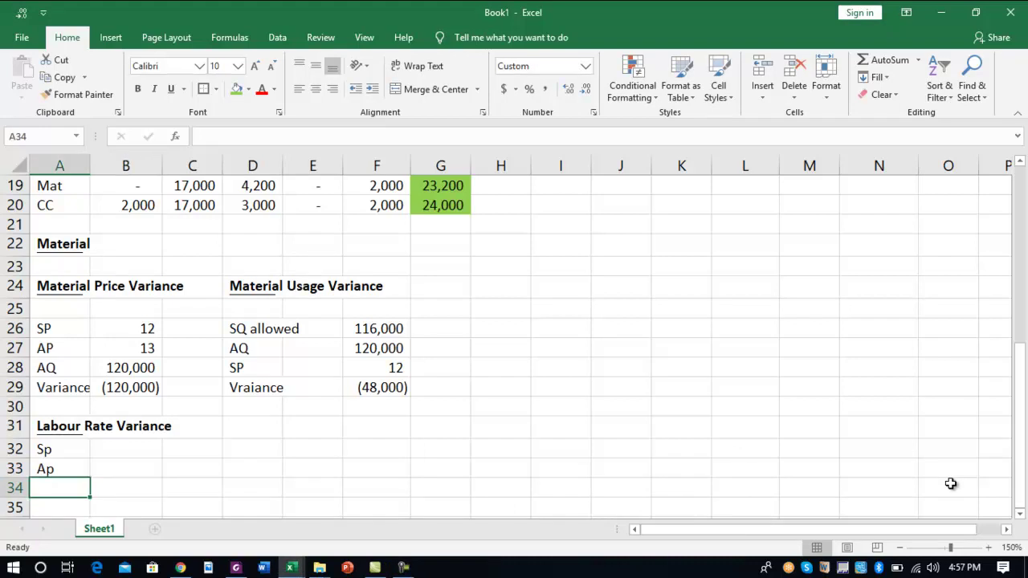
{"action": "type", "text": "AQ"}
{"action": "key", "text": "Tab"}
Look up the labour rates in the question data and enter 6 as Sp in B32 and 5.5 as Ap in B33
{"action": "key", "text": "Up"}
{"action": "key", "text": "Up"}
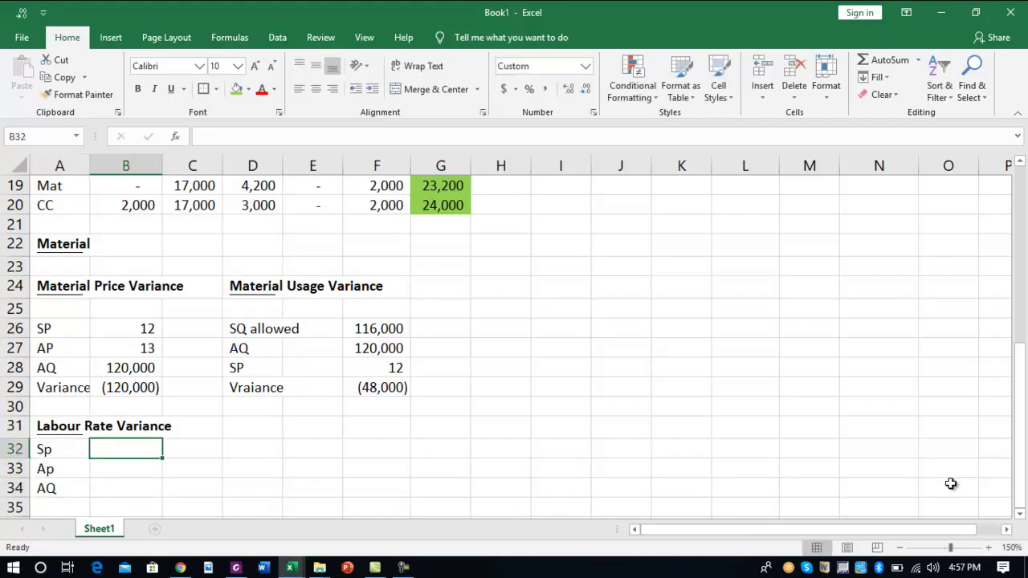
{"action": "key", "text": "Up"}
{"action": "key", "text": "Up"}
{"action": "key", "text": "Up"}
{"action": "key", "text": "Up"}
{"action": "key", "text": "Up"}
{"action": "key", "text": "Up"}
{"action": "key", "text": "Up"}
{"action": "key", "text": "Up"}
{"action": "key", "text": "Up"}
{"action": "key", "text": "Up"}
{"action": "key", "text": "Up"}
{"action": "key", "text": "Up"}
{"action": "key", "text": "Up"}
{"action": "key", "text": "Up"}
{"action": "key", "text": "Up"}
{"action": "key", "text": "Up"}
{"action": "key", "text": "Up"}
{"action": "key", "text": "Up"}
{"action": "key", "text": "Up"}
{"action": "key", "text": "Up"}
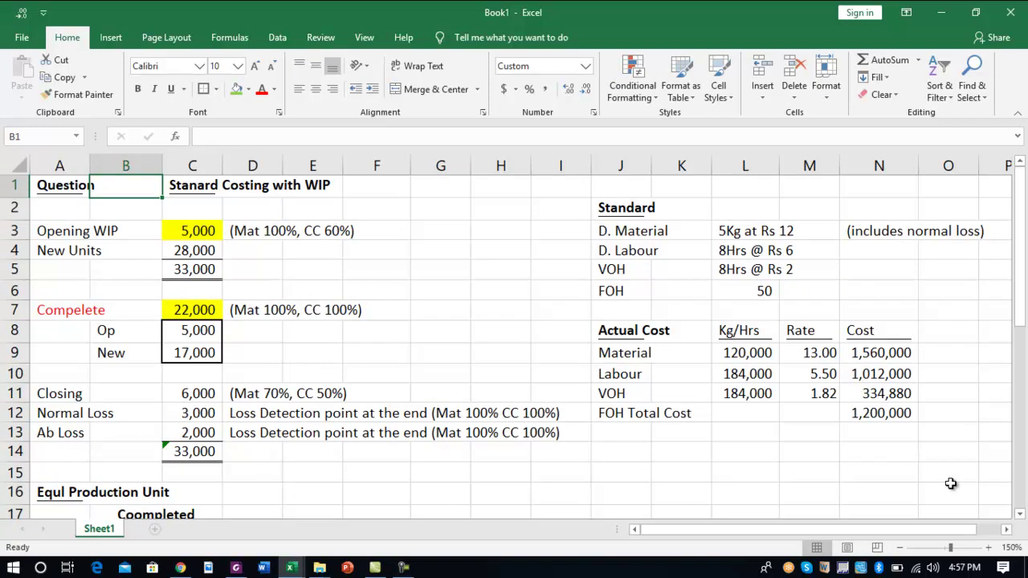
{"action": "key", "text": "Down"}
{"action": "key", "text": "Down"}
{"action": "key", "text": "Down"}
{"action": "key", "text": "Down"}
{"action": "key", "text": "Down"}
{"action": "key", "text": "Down"}
{"action": "key", "text": "Down"}
{"action": "key", "text": "Down"}
{"action": "key", "text": "Down"}
{"action": "key", "text": "Down"}
{"action": "key", "text": "Down"}
{"action": "key", "text": "Down"}
{"action": "key", "text": "Down"}
{"action": "key", "text": "Down"}
{"action": "key", "text": "Down"}
{"action": "key", "text": "Down"}
{"action": "key", "text": "Down"}
{"action": "key", "text": "Down"}
{"action": "key", "text": "Down"}
{"action": "key", "text": "Down"}
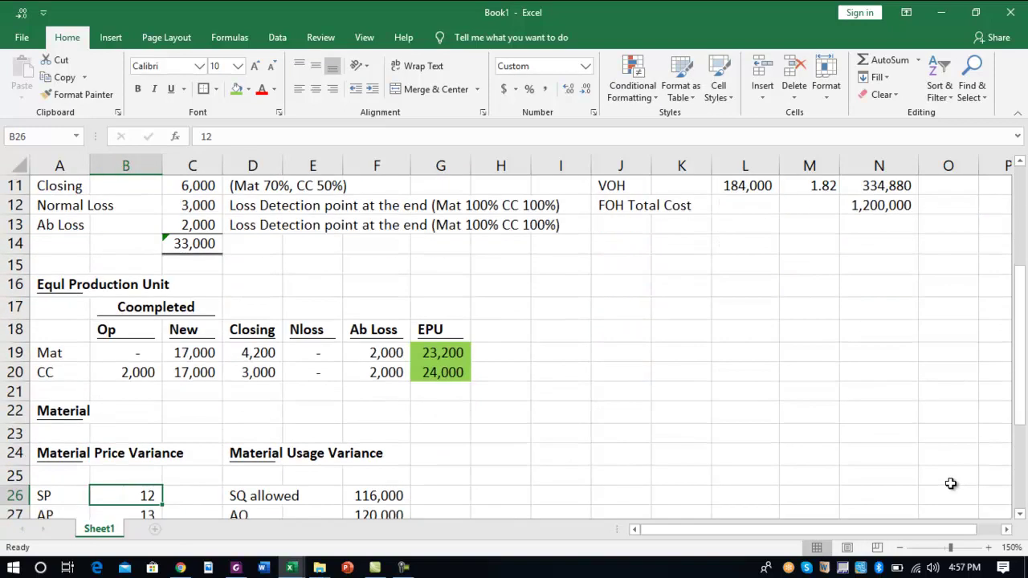
{"action": "key", "text": "Down"}
{"action": "key", "text": "Down"}
{"action": "key", "text": "Down"}
{"action": "key", "text": "Down"}
{"action": "key", "text": "Down"}
{"action": "type", "text": "6"}
{"action": "key", "text": "Return"}
{"action": "type", "text": "5"}
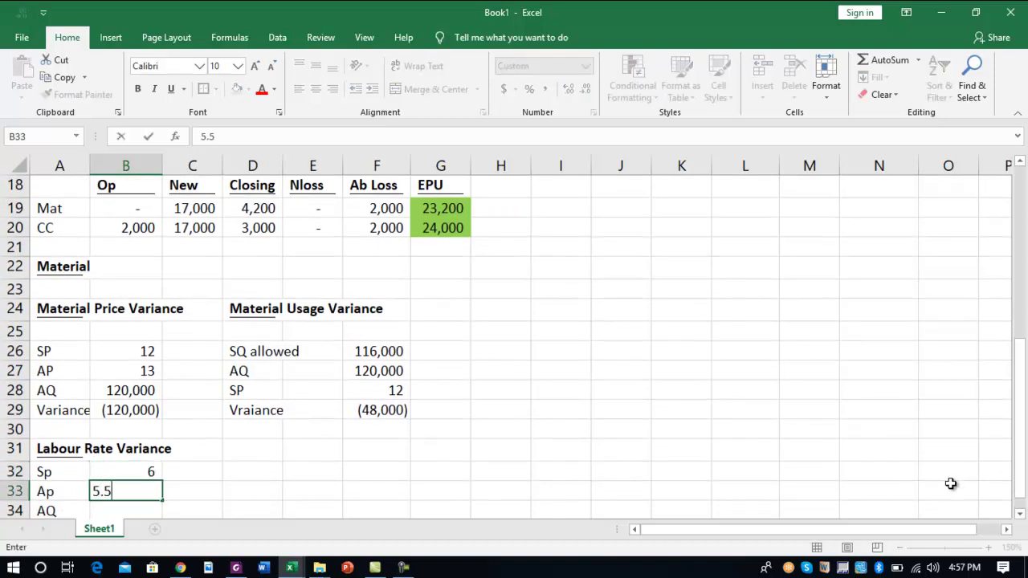
{"action": "type", "text": ".5"}
{"action": "key", "text": "Return"}
Format the labour rates in B32 and B33 as numbers with two decimal places
{"action": "key", "text": "Up"}
{"action": "key", "text": "ctrl+shift+1"}
{"action": "key", "text": "Up"}
{"action": "key", "text": "ctrl+shift+1"}
{"action": "key", "text": "Down"}
{"action": "key", "text": "Down"}
Enter 184,000 as the actual labour hours next to the AQ label in B34
{"action": "type", "text": "=8"}
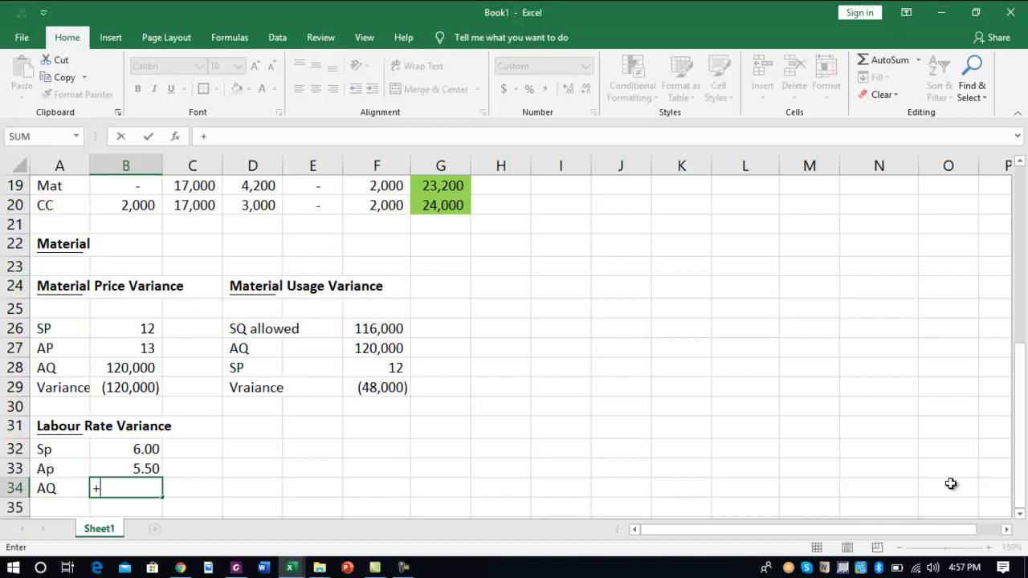
{"action": "key", "text": "Escape"}
{"action": "type", "text": "184,000"}
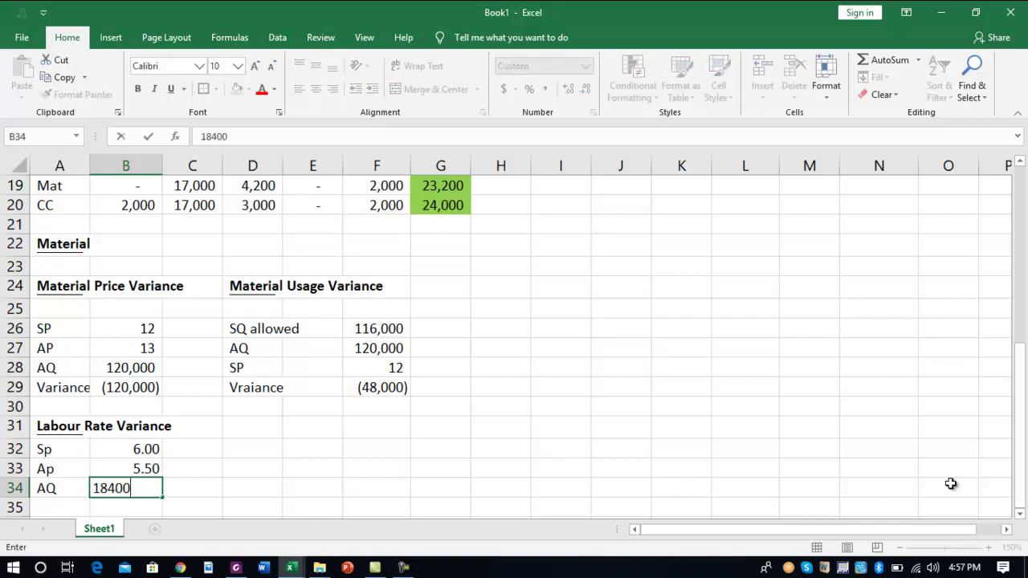
{"action": "key", "text": "Return"}
Label A35 "Variance" and calculate the labour rate variance in B35 with +(B32-B33)*B34
{"action": "key", "text": "Left"}
{"action": "type", "text": "Var"}
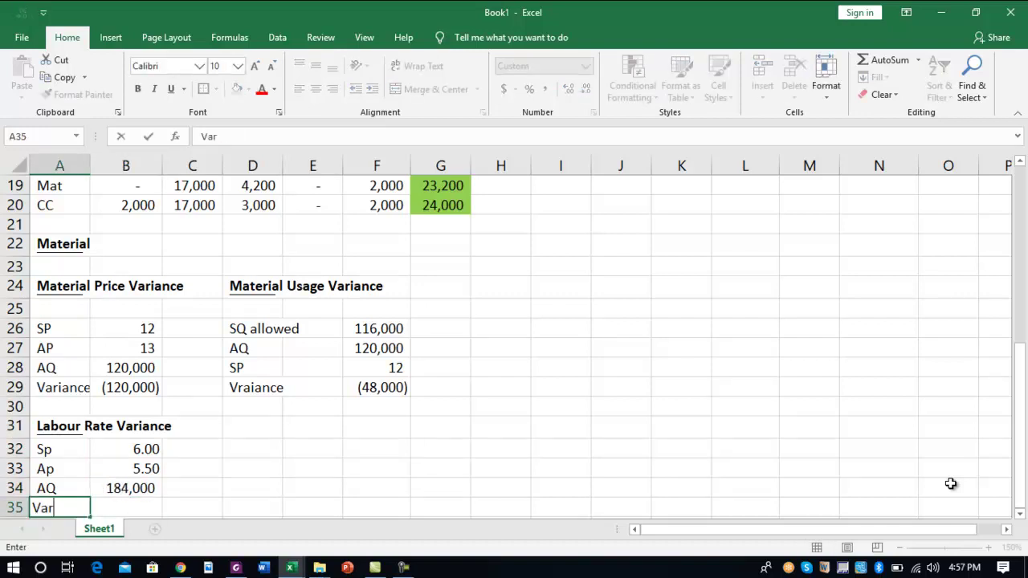
{"action": "type", "text": "iance"}
{"action": "key", "text": "Tab"}
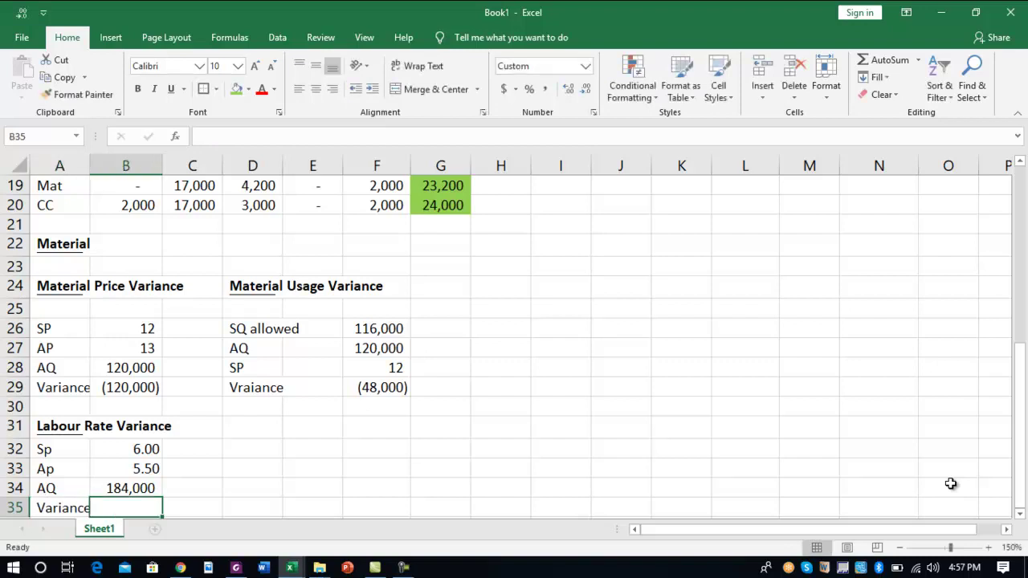
{"action": "type", "text": "+("}
{"action": "key", "text": "Up"}
{"action": "key", "text": "Up"}
{"action": "key", "text": "Up"}
{"action": "type", "text": "-"}
{"action": "key", "text": "Up"}
{"action": "key", "text": "Up"}
{"action": "type", "text": ")-*"}
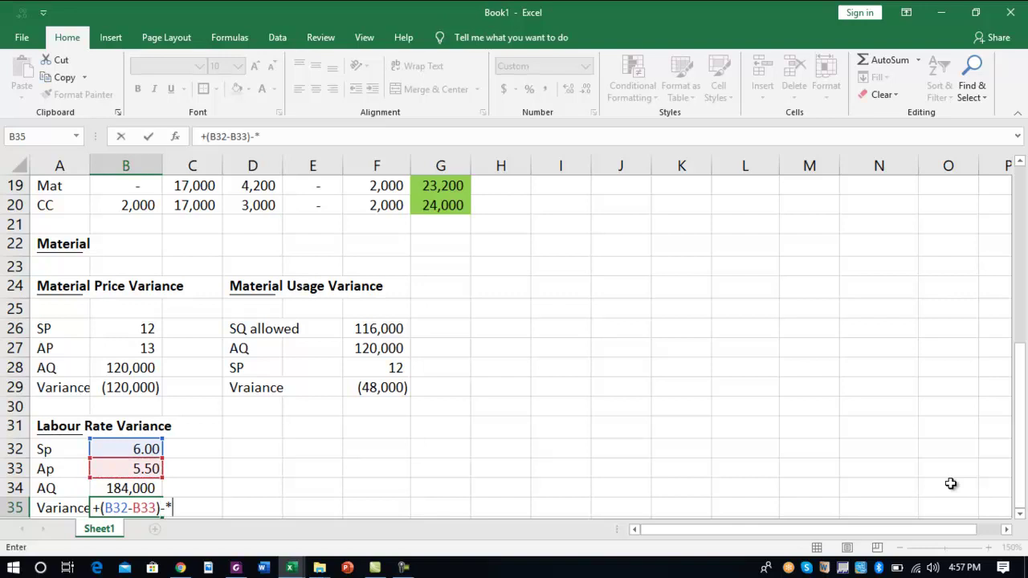
{"action": "type", "text": "*"}
{"action": "key", "text": "Up"}
{"action": "key", "text": "Return"}
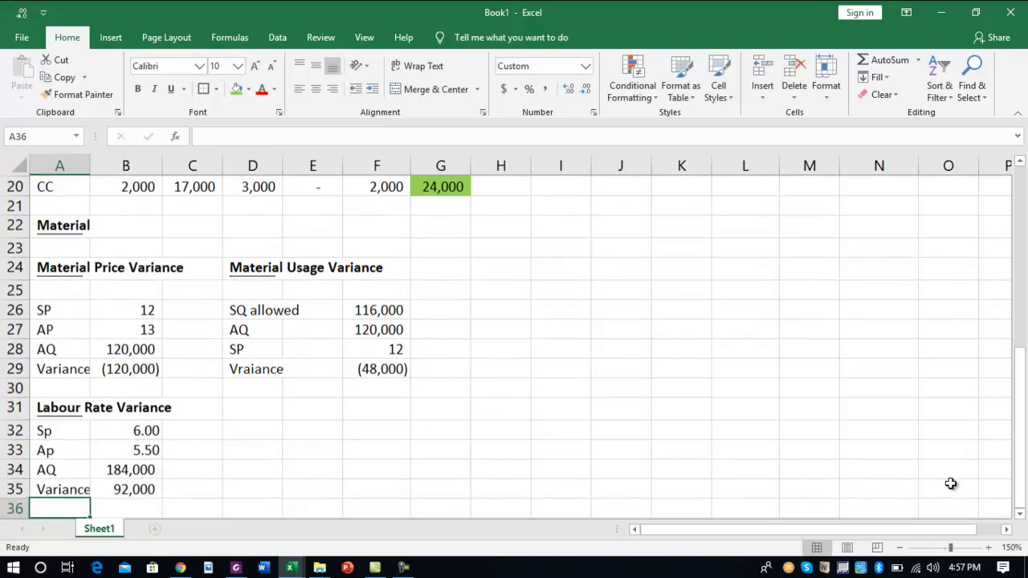
Add the heading "Labour Effec Variance" in D31 and make it bold and underlined
{"action": "key", "text": "Right"}
{"action": "key", "text": "Right"}
{"action": "key", "text": "Up"}
{"action": "key", "text": "Up"}
{"action": "key", "text": "Up"}
{"action": "key", "text": "Right"}
{"action": "key", "text": "Up"}
{"action": "key", "text": "Up"}
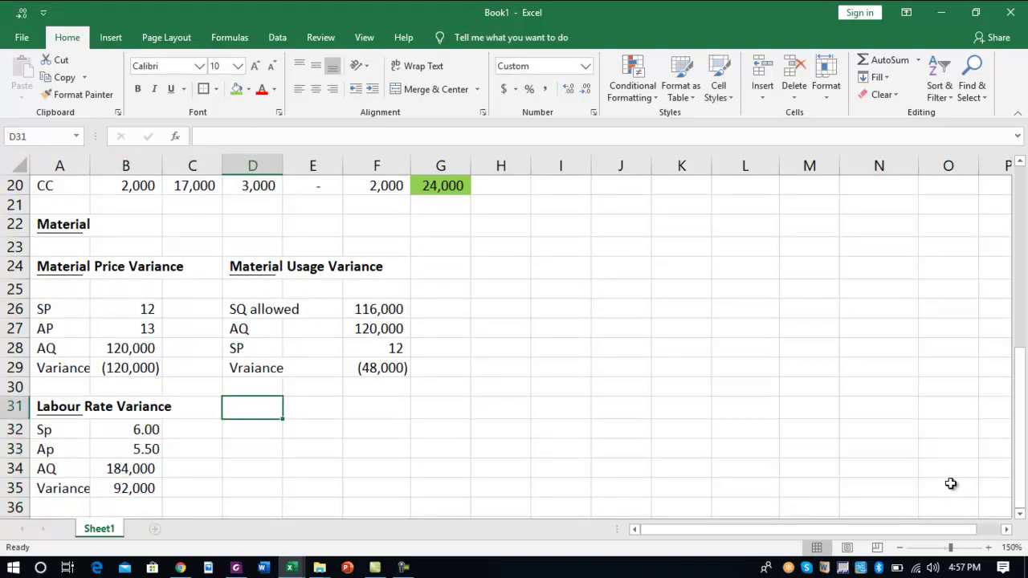
{"action": "type", "text": "V"}
{"action": "type", "text": "Labo"}
{"action": "type", "text": "ur Effe"}
{"action": "type", "text": "c Variance"}
{"action": "key", "text": "ctrl+Return"}
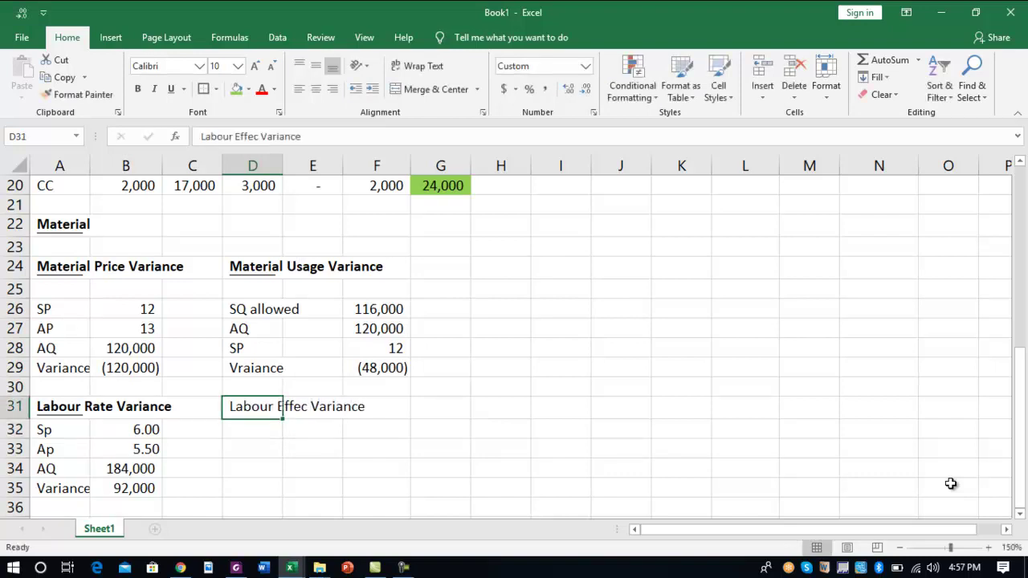
{"action": "key", "text": "ctrl+u"}
{"action": "key", "text": "ctrl+b"}
{"action": "key", "text": "Return"}
Enter the labels SQ Allowed, AQ, Sp and Variance in D32 to D35 under the labour efficiency heading
{"action": "type", "text": "SQ "}
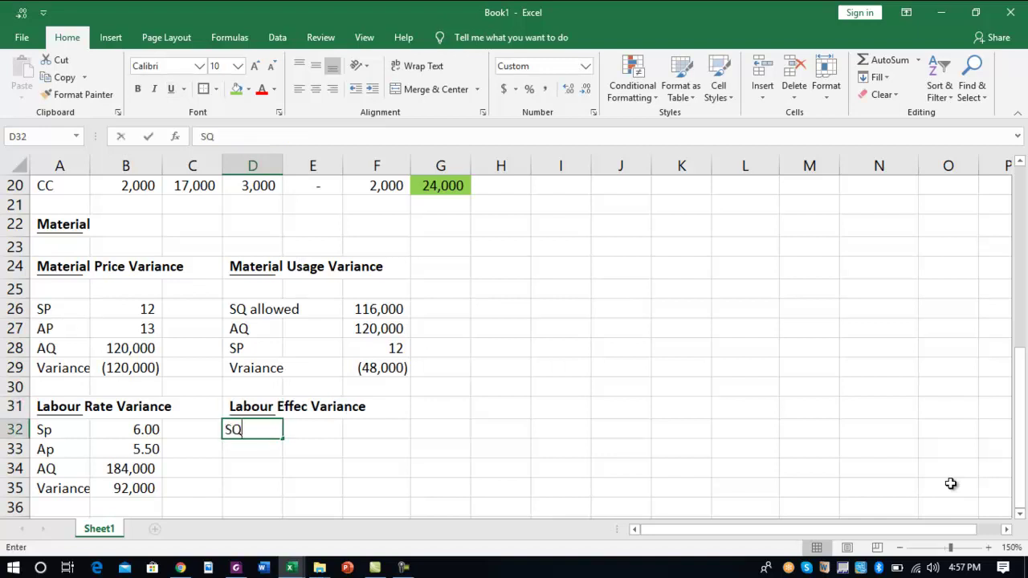
{"action": "type", "text": "Allowed"}
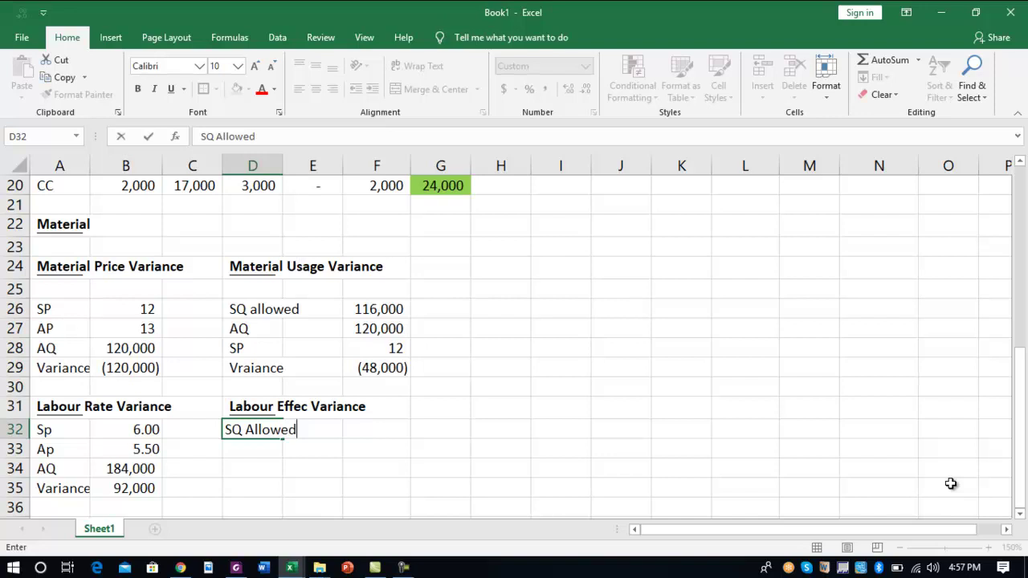
{"action": "type", "text": "ed"}
{"action": "key", "text": "Return"}
{"action": "type", "text": "AQ"}
{"action": "key", "text": "Return"}
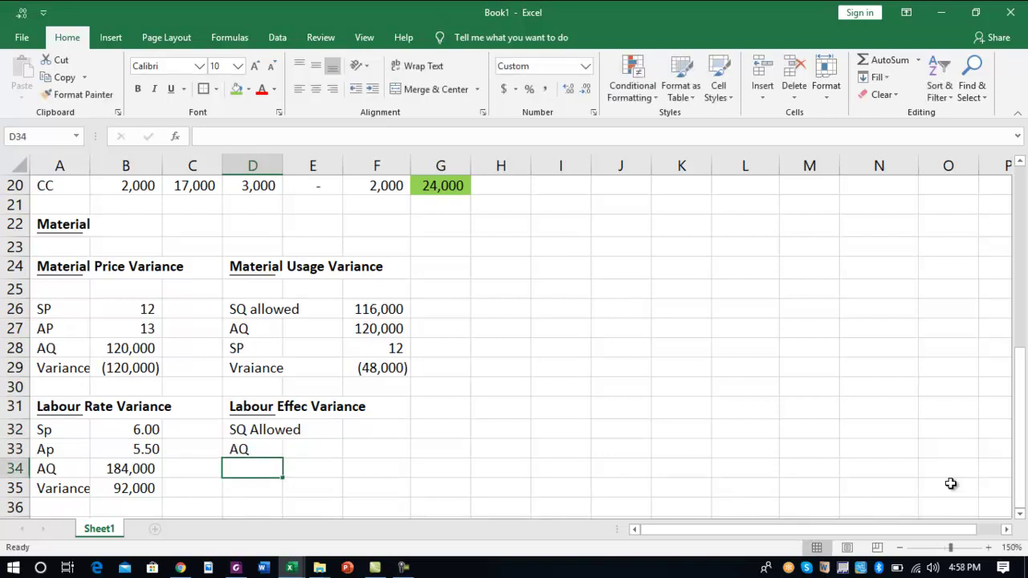
{"action": "type", "text": "Sp"}
{"action": "key", "text": "Return"}
{"action": "type", "text": "Variance"}
Calculate SQ Allowed in F32 by multiplying the CC equivalent units in G20 by the standard 8 labour hours
{"action": "key", "text": "Up"}
{"action": "key", "text": "Up"}
{"action": "key", "text": "Up"}
{"action": "key", "text": "Right"}
{"action": "key", "text": "Right"}
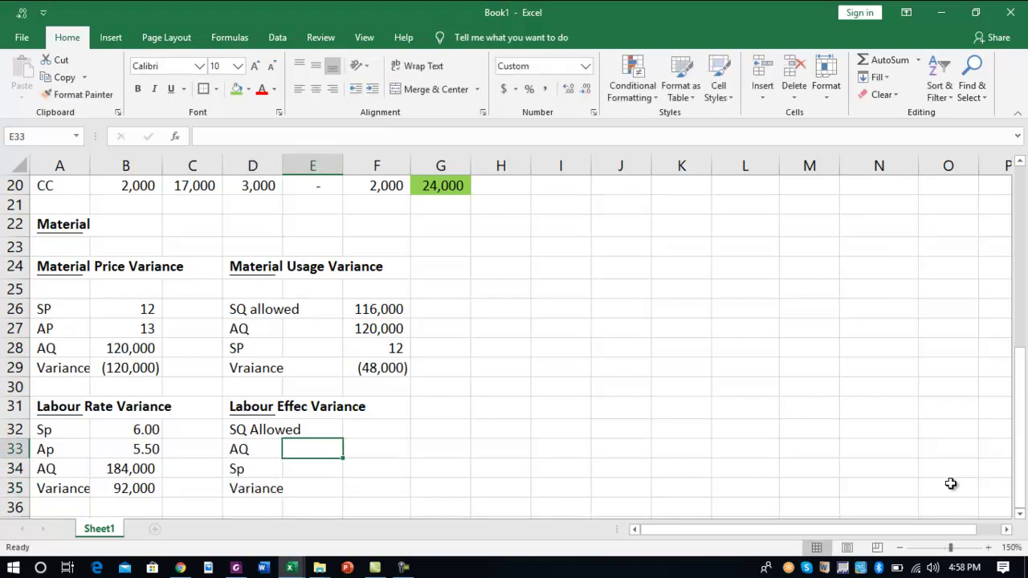
{"action": "type", "text": "+"}
{"action": "key", "text": "Right"}
{"action": "key", "text": "Up"}
{"action": "key", "text": "Up"}
{"action": "key", "text": "Up"}
{"action": "key", "text": "Up"}
{"action": "key", "text": "Up"}
{"action": "key", "text": "Up"}
{"action": "key", "text": "Up"}
{"action": "key", "text": "Up"}
{"action": "key", "text": "Up"}
{"action": "key", "text": "Up"}
{"action": "key", "text": "Up"}
{"action": "key", "text": "Up"}
{"action": "key", "text": "Up"}
{"action": "key", "text": "Up"}
{"action": "key", "text": "Up"}
{"action": "key", "text": "Up"}
{"action": "key", "text": "Up"}
{"action": "key", "text": "Up"}
{"action": "key", "text": "Up"}
{"action": "key", "text": "Up"}
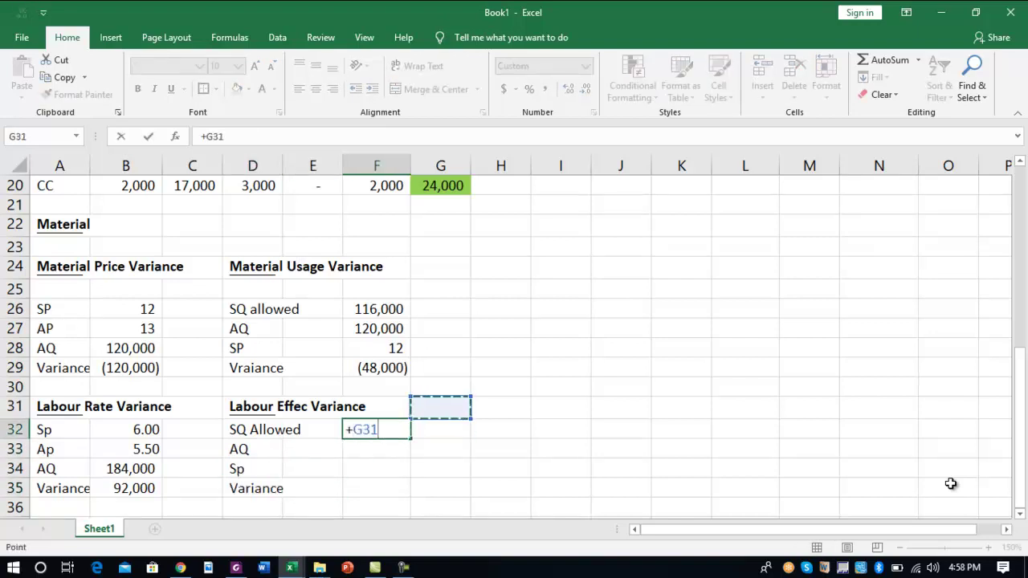
{"action": "key", "text": "Down"}
{"action": "key", "text": "Down"}
{"action": "key", "text": "Down"}
{"action": "key", "text": "Down"}
{"action": "key", "text": "Down"}
{"action": "key", "text": "Down"}
{"action": "key", "text": "Down"}
{"action": "key", "text": "Down"}
{"action": "key", "text": "Down"}
{"action": "key", "text": "Down"}
{"action": "key", "text": "Down"}
{"action": "key", "text": "Down"}
{"action": "key", "text": "Down"}
{"action": "key", "text": "Down"}
{"action": "key", "text": "Down"}
{"action": "key", "text": "Down"}
{"action": "key", "text": "Down"}
{"action": "key", "text": "Down"}
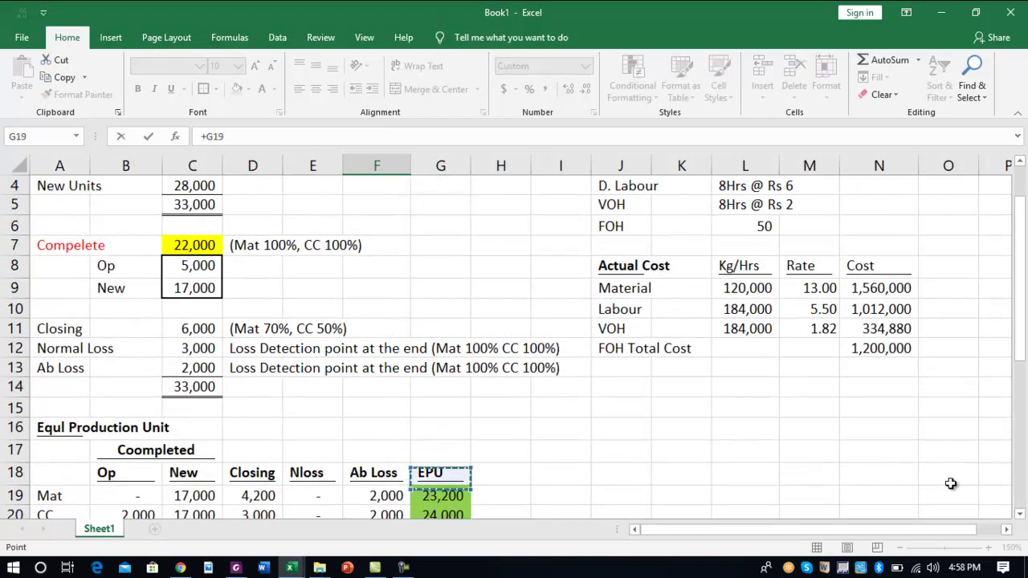
{"action": "key", "text": "Up"}
{"action": "key", "text": "Up"}
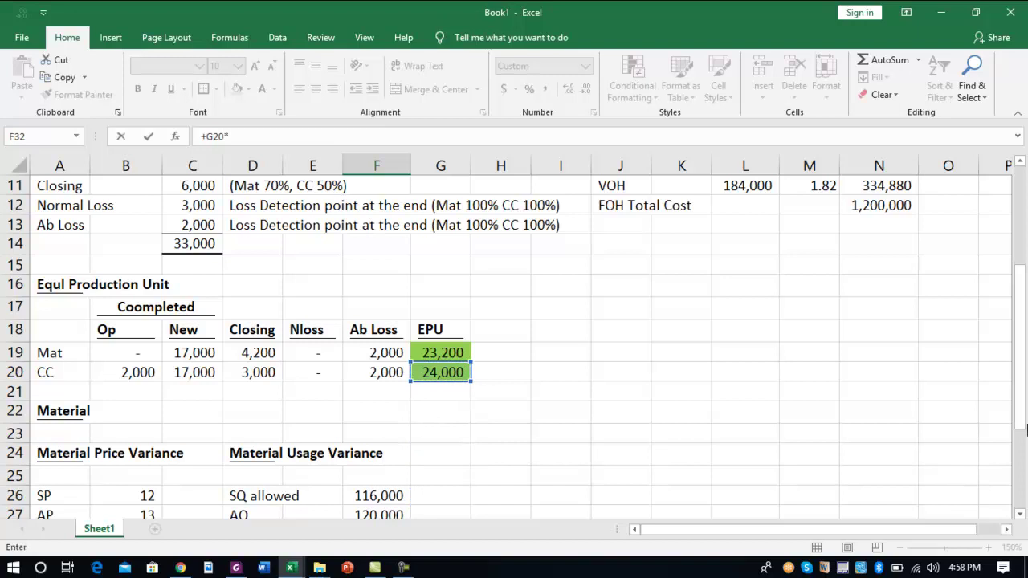
{"action": "mouse_move", "coordinate": [1018, 423]}
{"action": "left_mouse_down"}
{"action": "mouse_move", "coordinate": [1018, 307]}
{"action": "mouse_move", "coordinate": [1019, 411]}
{"action": "left_mouse_up"}
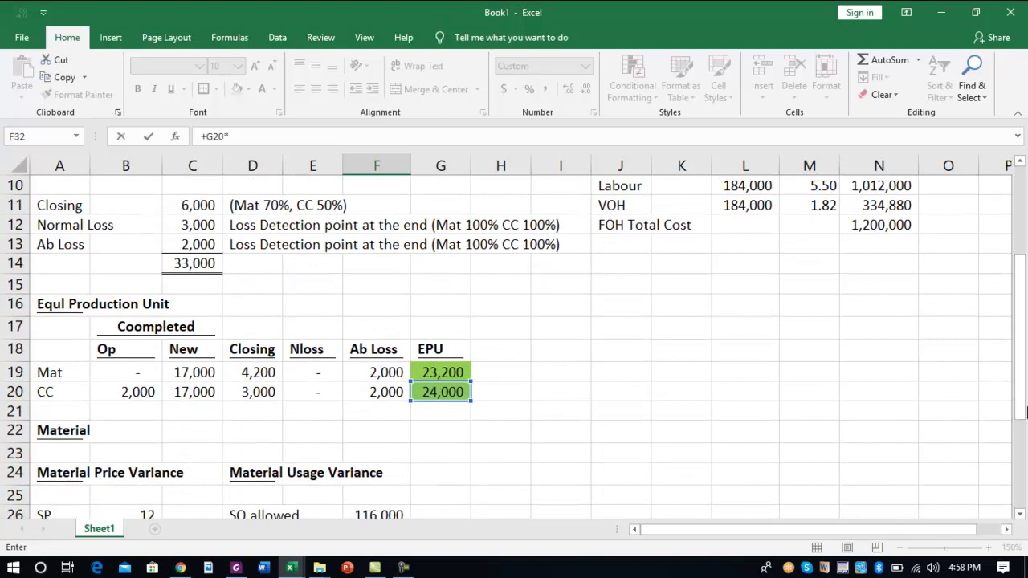
{"action": "key", "text": "Return"}
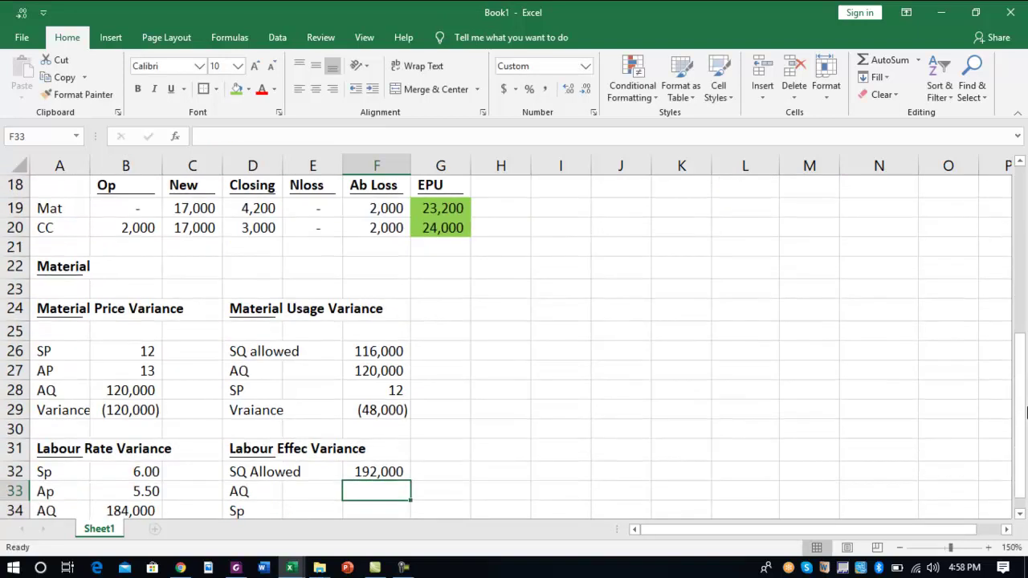
Fill the AQ value in F33 with a reference to the 184,000 actual labour hours in B34
{"action": "type", "text": "+"}
{"action": "key", "text": "Left"}
{"action": "key", "text": "Down"}
{"action": "key", "text": "Down"}
{"action": "key", "text": "Left"}
{"action": "key", "text": "Left"}
{"action": "key", "text": "Up"}
{"action": "key", "text": "Left"}
{"action": "key", "text": "Return"}
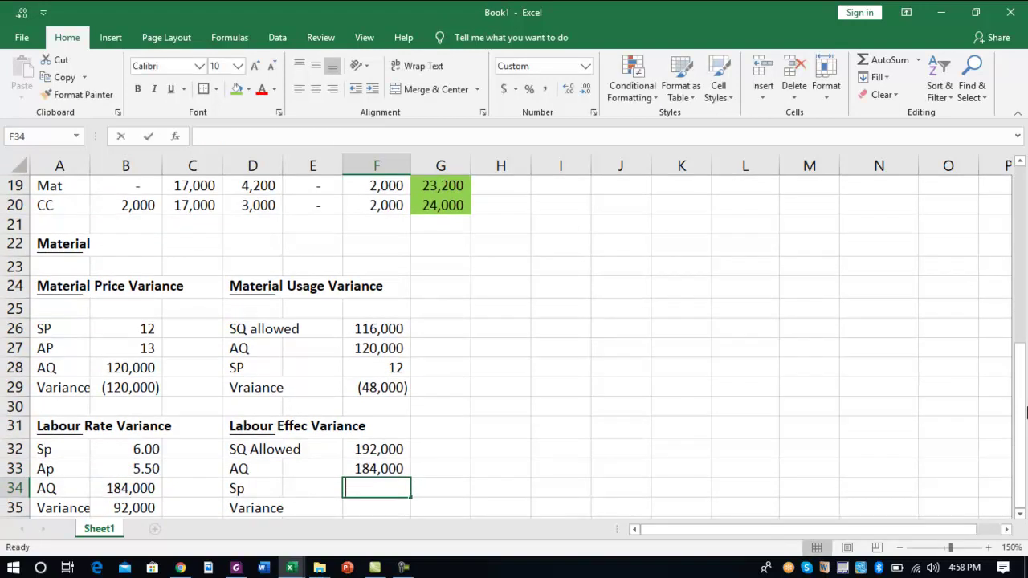
Fill the Sp value in F34 with a reference to the standard labour rate in B32
{"action": "type", "text": "+"}
{"action": "key", "text": "Left"}
{"action": "key", "text": "Up"}
{"action": "key", "text": "Left"}
{"action": "key", "text": "Left"}
{"action": "key", "text": "Up"}
{"action": "key", "text": "Left"}
{"action": "key", "text": "Return"}
Calculate the labour efficiency variance in F35 by copying the labour rate variance formula from B35
{"action": "key", "text": "Left"}
{"action": "key", "text": "Left"}
{"action": "key", "text": "Left"}
{"action": "key", "text": "Left"}
{"action": "key", "text": "ctrl+c"}
{"action": "key", "text": "Right"}
{"action": "key", "text": "Right"}
{"action": "key", "text": "Right"}
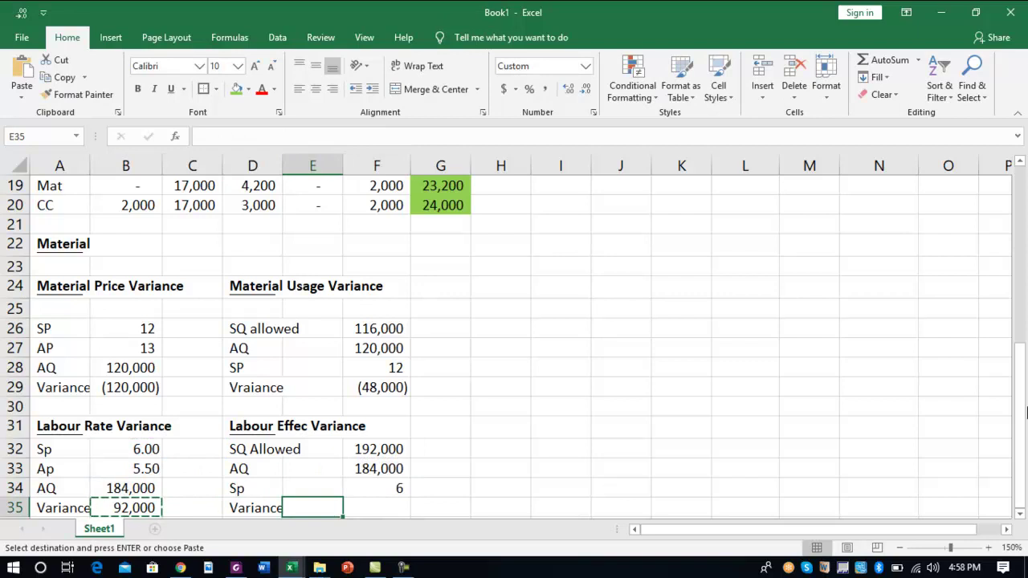
{"action": "key", "text": "Right"}
{"action": "key", "text": "Return"}
Add the heading "VOH Expd Variance" in A37 and make it bold and underlined
{"action": "key", "text": "Down"}
{"action": "key", "text": "Down"}
{"action": "key", "text": "Down"}
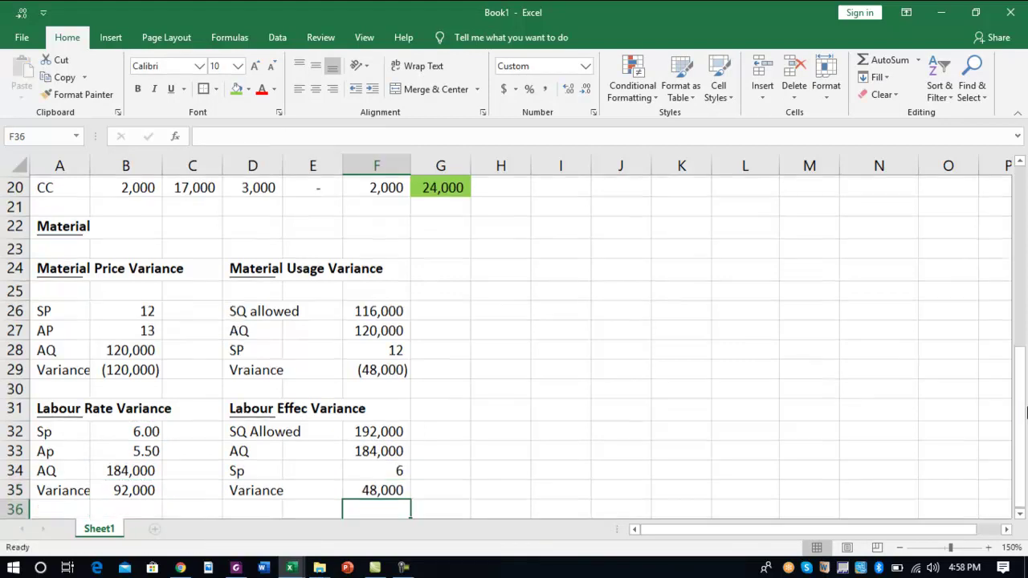
{"action": "key", "text": "Left"}
{"action": "key", "text": "Left"}
{"action": "key", "text": "Left"}
{"action": "key", "text": "Left"}
{"action": "key", "text": "Left"}
{"action": "key", "text": "Up"}
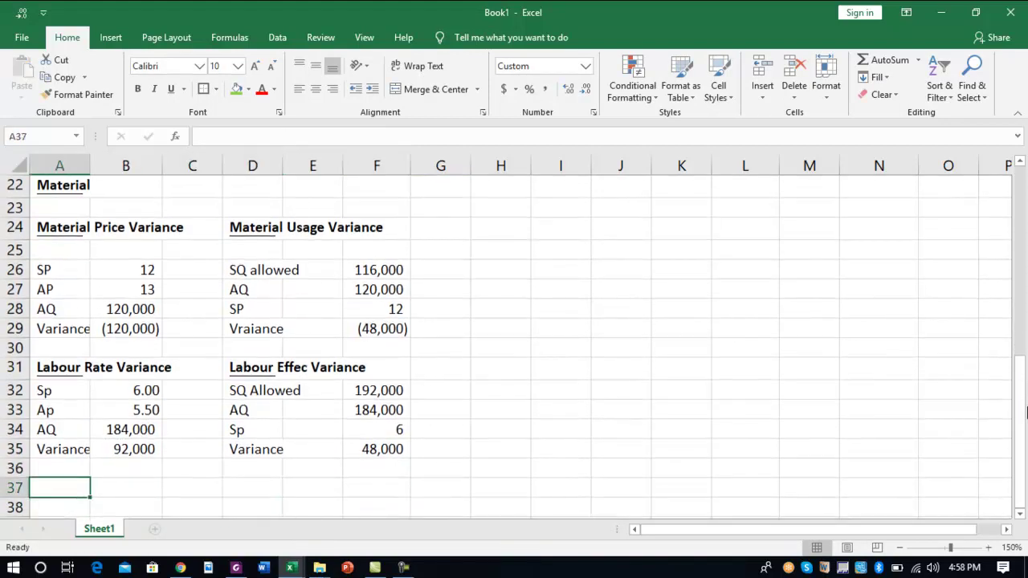
{"action": "type", "text": "VOH E"}
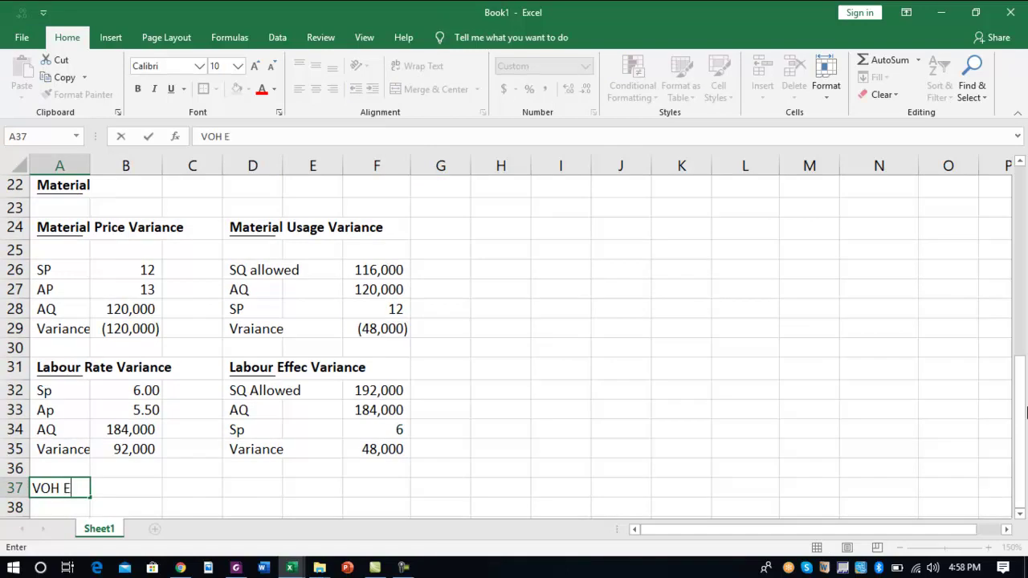
{"action": "type", "text": "xpd Variance"}
{"action": "key", "text": "Tab"}
{"action": "key", "text": "Left"}
{"action": "key", "text": "ctrl+u"}
{"action": "key", "text": "ctrl+b"}
Enter the labels Sp, Ap, AQ and Variance in A38 to A41 under the VOH expenditure heading
{"action": "key", "text": "Down"}
{"action": "type", "text": "Sp"}
{"action": "key", "text": "Return"}
{"action": "type", "text": "Sp"}
{"action": "key", "text": "Return"}
{"action": "key", "text": "Up"}
{"action": "type", "text": "Ap"}
{"action": "key", "text": "Return"}
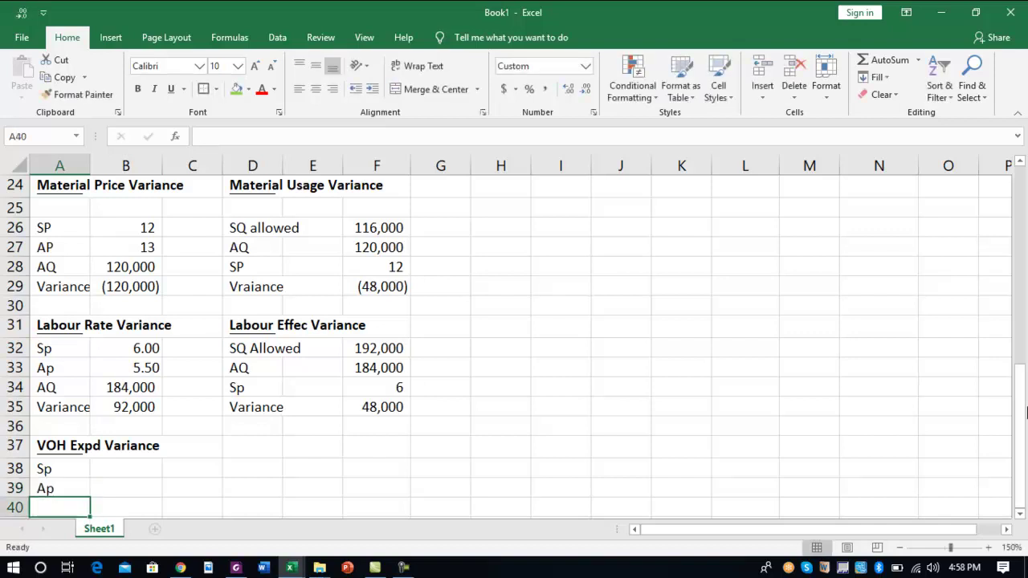
{"action": "type", "text": "Aq"}
{"action": "key", "text": "Return"}
{"action": "key", "text": "Up"}
{"action": "type", "text": "Ap"}
{"action": "type", "text": "Q"}
{"action": "key", "text": "Return"}
{"action": "type", "text": "Va"}
{"action": "key", "text": "Right"}
Review the standard and actual VOH hours and rates in the question data at the start of the sheet
{"action": "key", "text": "Up"}
{"action": "key", "text": "Up"}
{"action": "key", "text": "Up"}
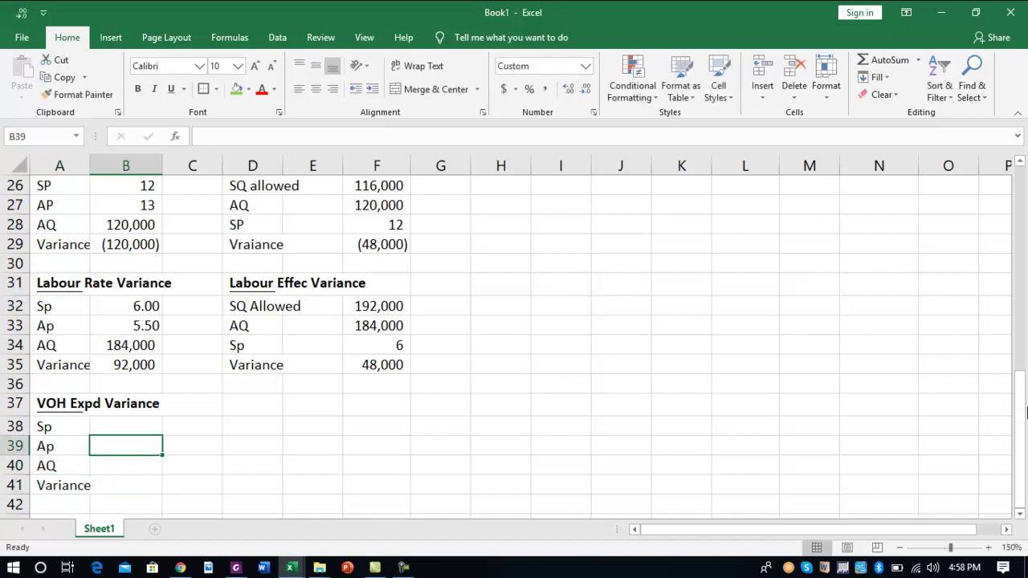
{"action": "type", "text": "+"}
{"action": "key", "text": "Escape"}
{"action": "key", "text": "Up"}
{"action": "key", "text": "Up"}
{"action": "key", "text": "Up"}
{"action": "key", "text": "Up"}
{"action": "key", "text": "Up"}
{"action": "key", "text": "Up"}
{"action": "key", "text": "Up"}
{"action": "key", "text": "Up"}
{"action": "key", "text": "Up"}
{"action": "key", "text": "Up"}
{"action": "key", "text": "Up"}
{"action": "key", "text": "Up"}
{"action": "key", "text": "Up"}
{"action": "key", "text": "Up"}
{"action": "key", "text": "Up"}
{"action": "key", "text": "Up"}
{"action": "key", "text": "Up"}
{"action": "key", "text": "Up"}
{"action": "key", "text": "Up"}
{"action": "key", "text": "Up"}
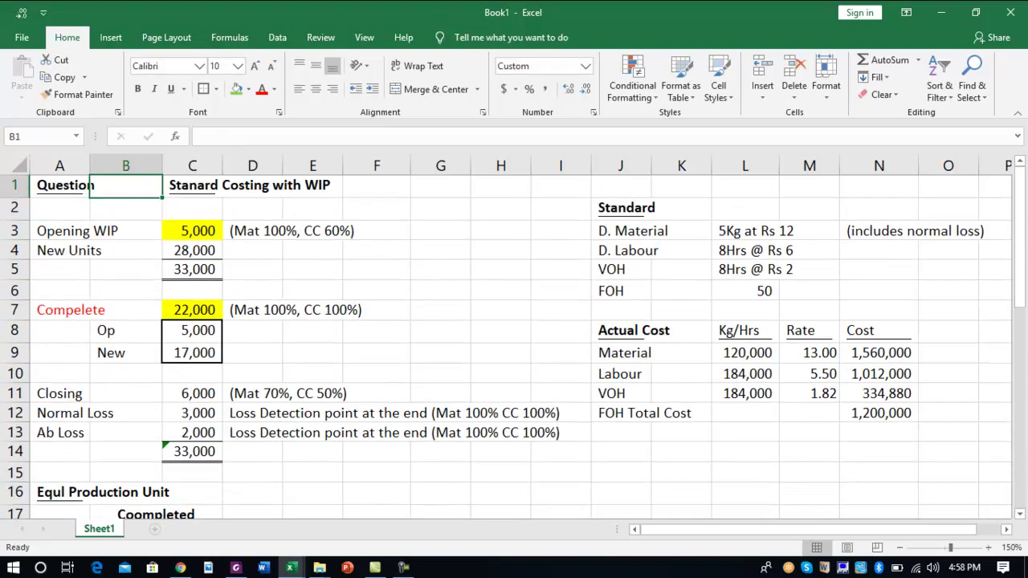
{"action": "key", "text": "Down"}
{"action": "key", "text": "Down"}
{"action": "key", "text": "Down"}
{"action": "key", "text": "Down"}
{"action": "key", "text": "Down"}
{"action": "key", "text": "Down"}
{"action": "key", "text": "Down"}
{"action": "key", "text": "Down"}
{"action": "key", "text": "Down"}
{"action": "key", "text": "Down"}
{"action": "key", "text": "Down"}
{"action": "key", "text": "Down"}
{"action": "key", "text": "Down"}
{"action": "key", "text": "Down"}
{"action": "key", "text": "Down"}
{"action": "key", "text": "Down"}
{"action": "key", "text": "Down"}
{"action": "key", "text": "Down"}
{"action": "key", "text": "Down"}
{"action": "key", "text": "Down"}
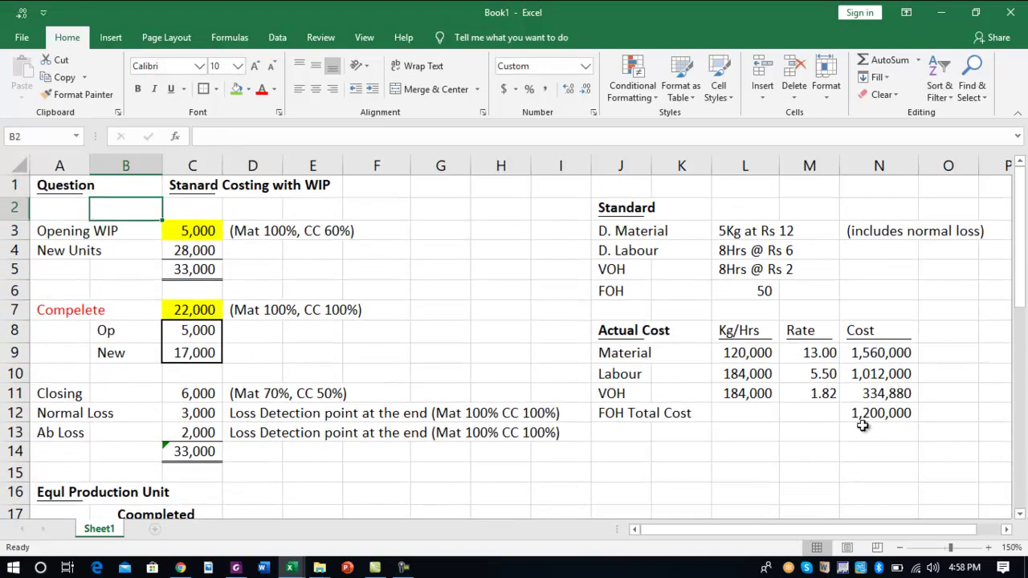
Enter the VOH standard rate 2 in B38 and the actual rate 1.82 in B39
{"action": "key", "text": "Down"}
{"action": "key", "text": "Down"}
{"action": "key", "text": "Down"}
{"action": "key", "text": "Down"}
{"action": "key", "text": "Down"}
{"action": "key", "text": "Down"}
{"action": "key", "text": "Down"}
{"action": "key", "text": "Down"}
{"action": "key", "text": "Down"}
{"action": "key", "text": "Down"}
{"action": "key", "text": "Down"}
{"action": "key", "text": "Down"}
{"action": "key", "text": "Down"}
{"action": "key", "text": "Down"}
{"action": "key", "text": "Down"}
{"action": "key", "text": "Up"}
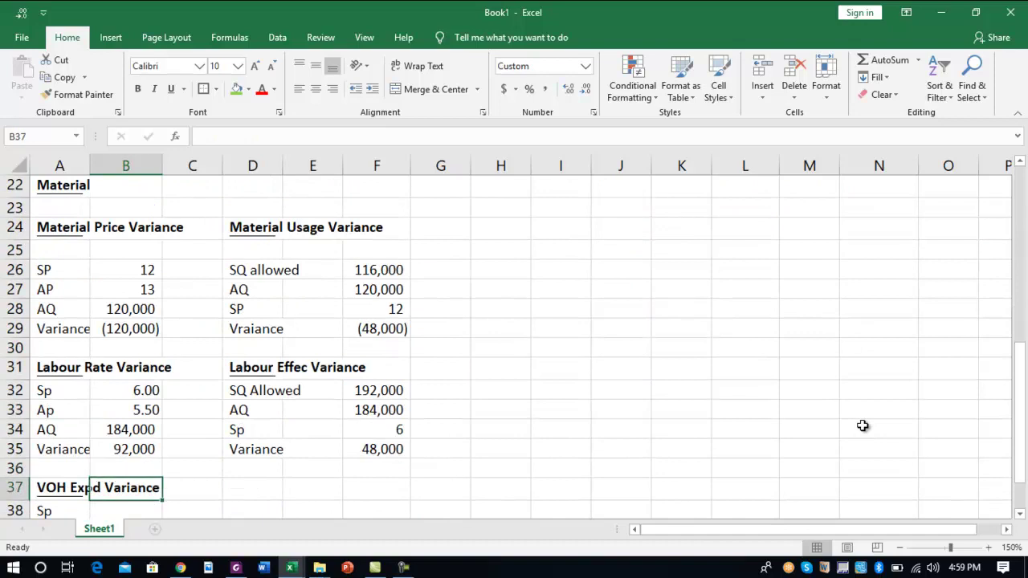
{"action": "key", "text": "Down"}
{"action": "key", "text": "Down"}
{"action": "type", "text": "2"}
{"action": "key", "text": "Return"}
{"action": "type", "text": "1.8"}
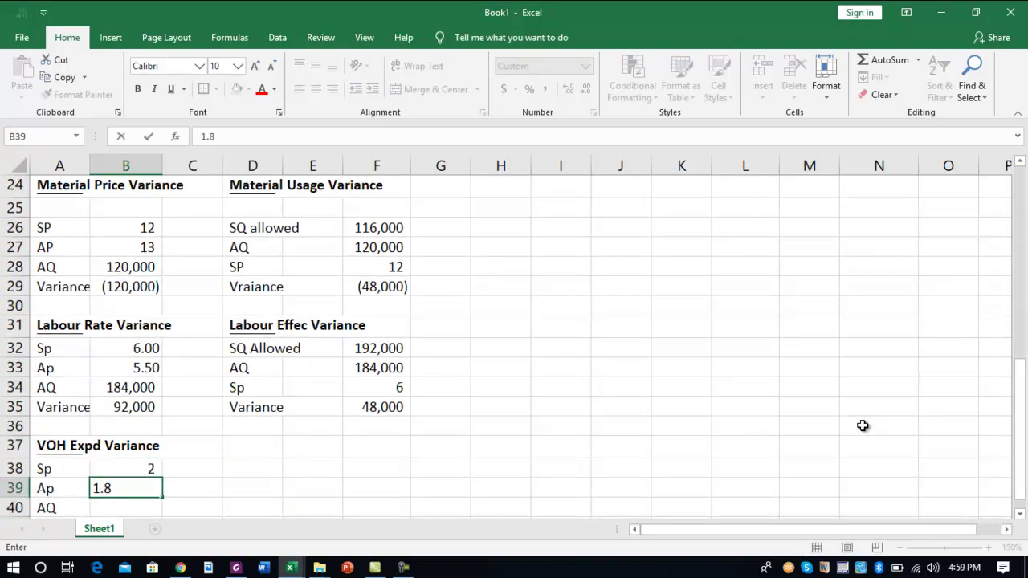
{"action": "type", "text": "2"}
{"action": "key", "text": "Return"}
Format the VOH rates in B38:B39 as numbers with two decimal places
{"action": "key", "text": "Up"}
{"action": "key", "text": "Up"}
{"action": "key", "text": "shift+Down"}
{"action": "key", "text": "ctrl+shift+1"}
{"action": "key", "text": "Down"}
{"action": "key", "text": "Down"}
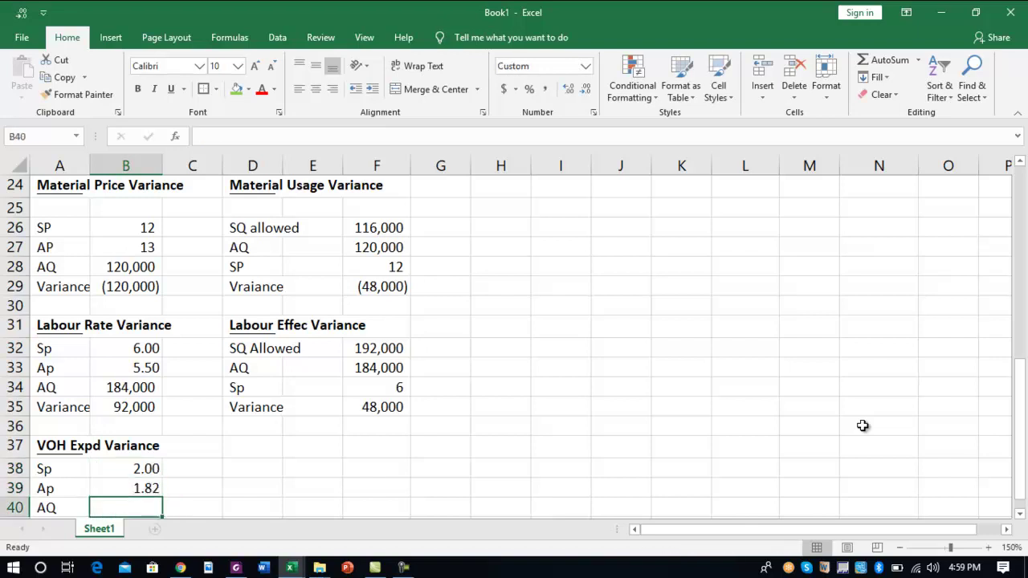
Link the VOH actual quantity in B40 to the labour actual quantity in B34
{"action": "type", "text": "+"}
{"action": "key", "text": "Up"}
{"action": "key", "text": "Up"}
{"action": "key", "text": "Up"}
{"action": "key", "text": "Up"}
{"action": "key", "text": "Up"}
{"action": "key", "text": "Up"}
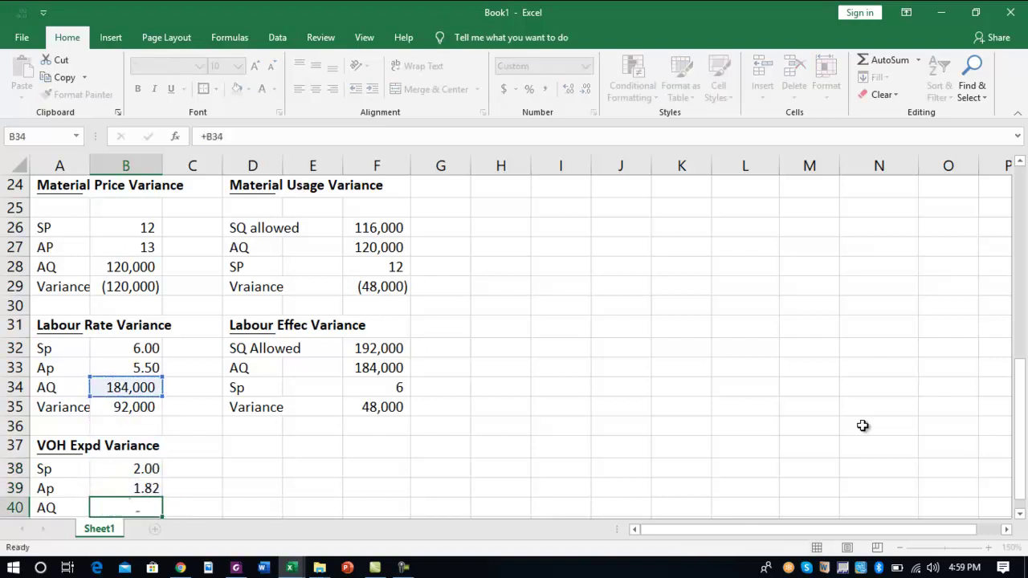
{"action": "key", "text": "Return"}
Calculate the VOH expenditure variance in B41 with the formula +(B38-B39)*B40
{"action": "type", "text": "+("}
{"action": "key", "text": "Up"}
{"action": "key", "text": "Up"}
{"action": "key", "text": "Up"}
{"action": "type", "text": "-"}
{"action": "key", "text": "Up"}
{"action": "key", "text": "Up"}
{"action": "type", "text": ")*"}
{"action": "key", "text": "Up"}
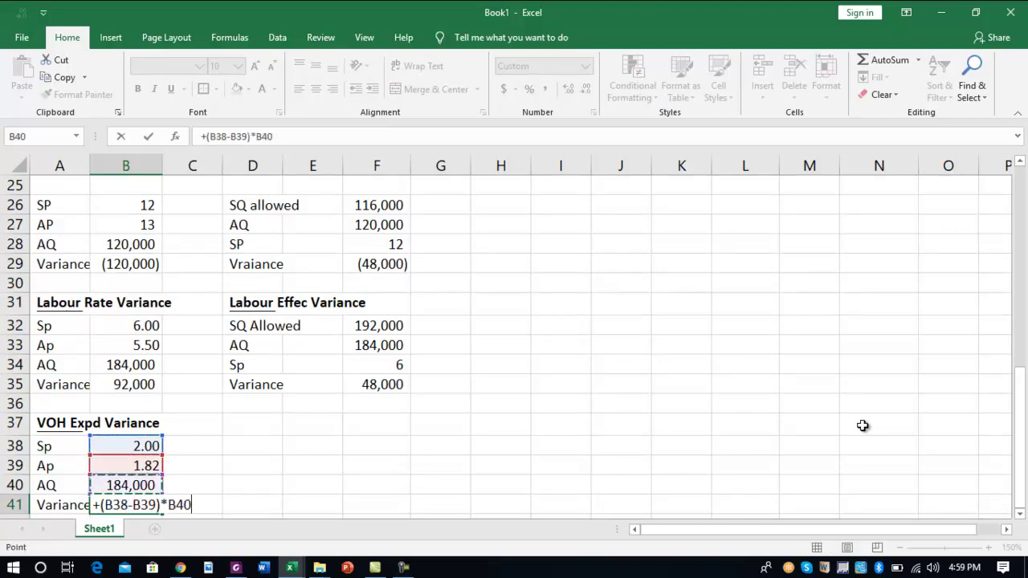
{"action": "key", "text": "Return"}
Copy the VOH Expd Variance heading from A37 to D37 and replace "Expd" with "Effeciency"
{"action": "key", "text": "Up"}
{"action": "key", "text": "Up"}
{"action": "key", "text": "Up"}
{"action": "key", "text": "Up"}
{"action": "key", "text": "Up"}
{"action": "key", "text": "Left"}
{"action": "key", "text": "ctrl+c"}
{"action": "key", "text": "Right"}
{"action": "key", "text": "Right"}
{"action": "key", "text": "Right"}
{"action": "key", "text": "Return"}
{"action": "key", "text": "F2"}
{"action": "key", "text": "ctrl+Left"}
{"action": "key", "text": "ctrl+Left"}
{"action": "key", "text": "ctrl+shift+Right"}
{"action": "type", "text": "F"}
{"action": "key", "text": "BackSpace"}
{"action": "type", "text": "Effecie"}
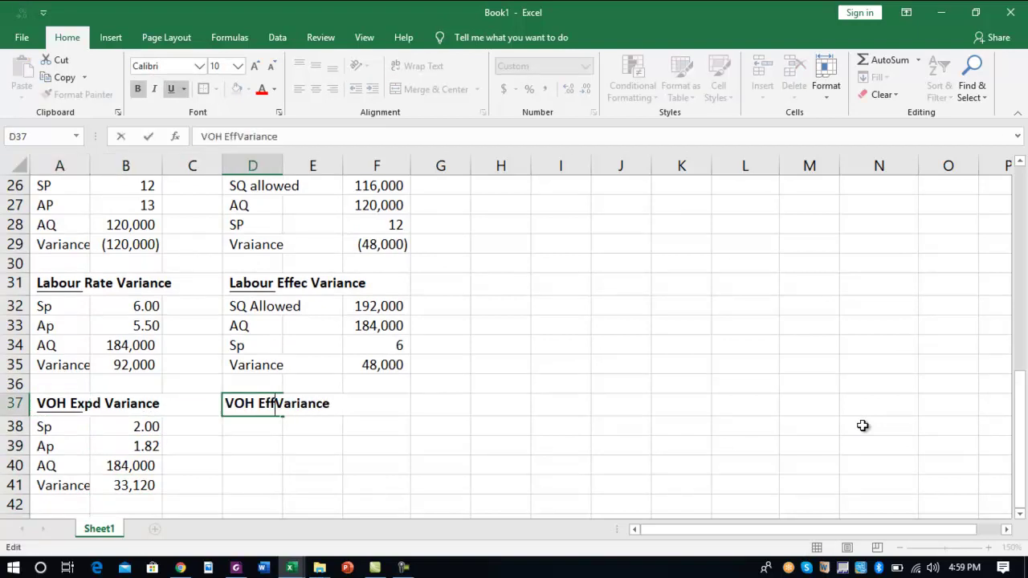
{"action": "type", "text": "ncy"}
{"action": "key", "text": "Return"}
{"action": "key", "text": "Up"}
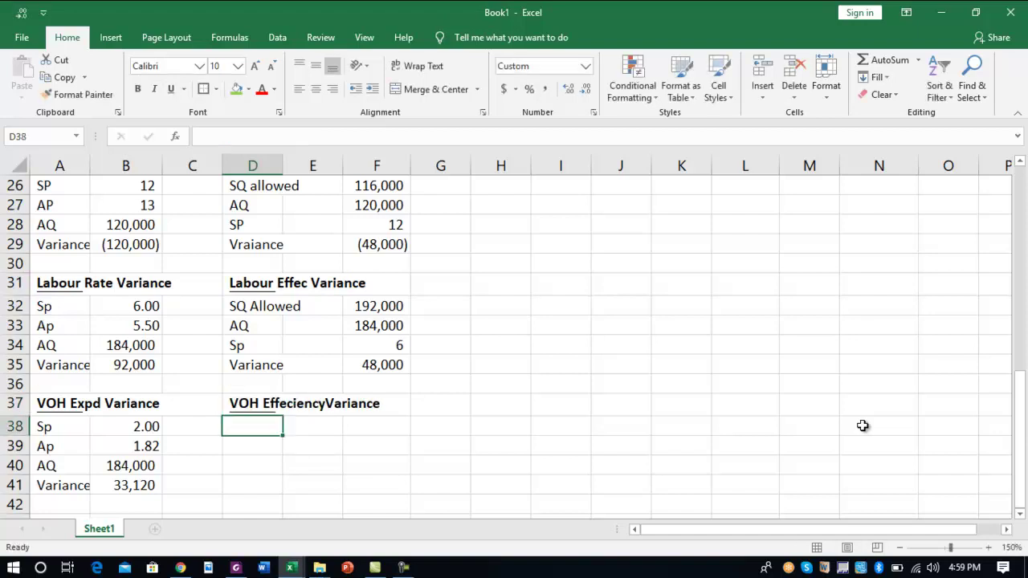
Insert the missing space before "Variance" in the D37 heading so it reads "VOH Effeciency Variance"
{"action": "key", "text": "Left"}
{"action": "key", "text": "Left"}
{"action": "key", "text": "Right"}
{"action": "key", "text": "Right"}
{"action": "key", "text": "Left"}
{"action": "key", "text": "Left"}
{"action": "key", "text": "Right"}
{"action": "key", "text": "Right"}
{"action": "key", "text": "F2"}
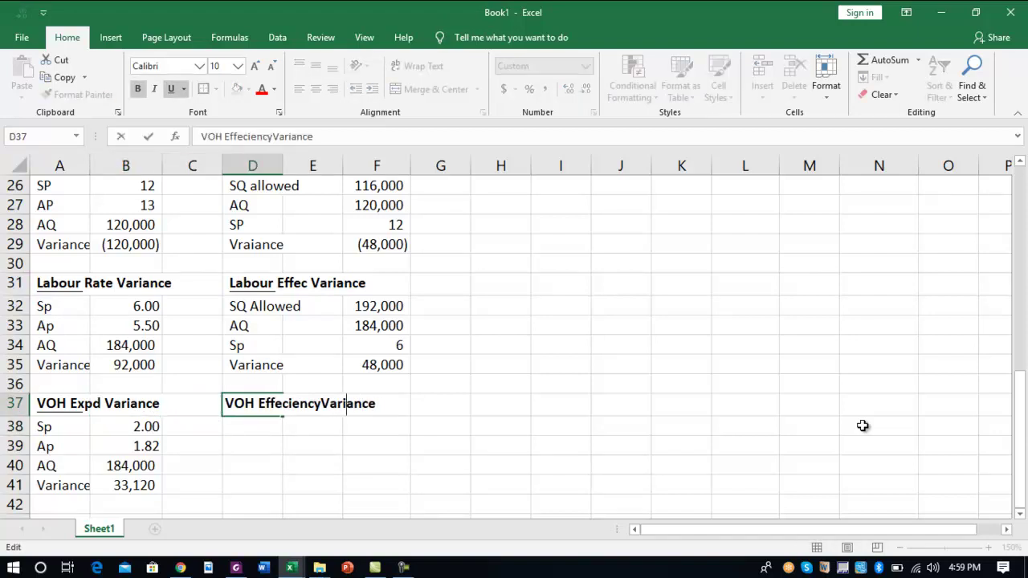
{"action": "key", "text": "Return"}
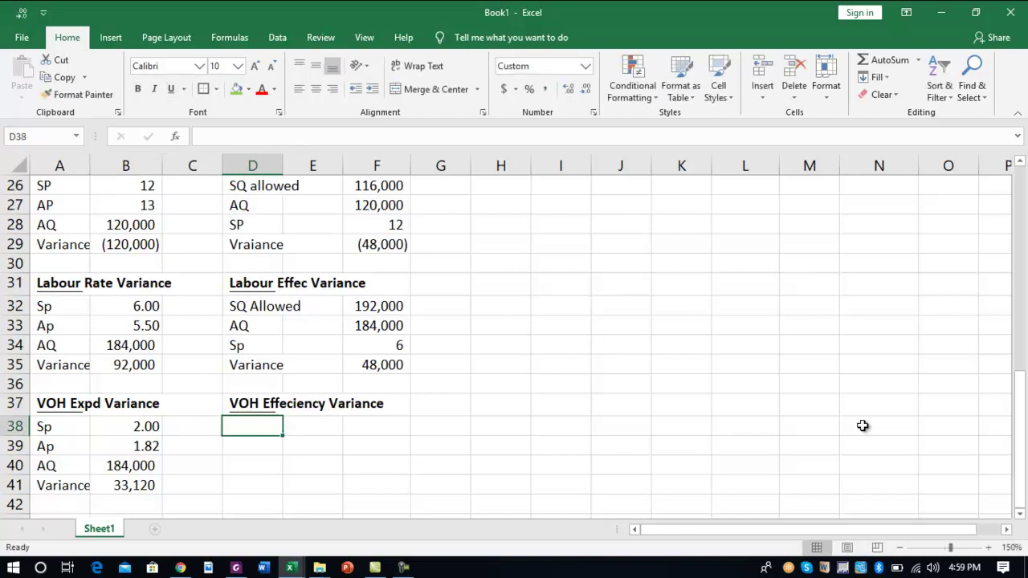
Enter the label "Sq allowed" in D38 under the VOH efficiency heading
{"action": "type", "text": "Sq"}
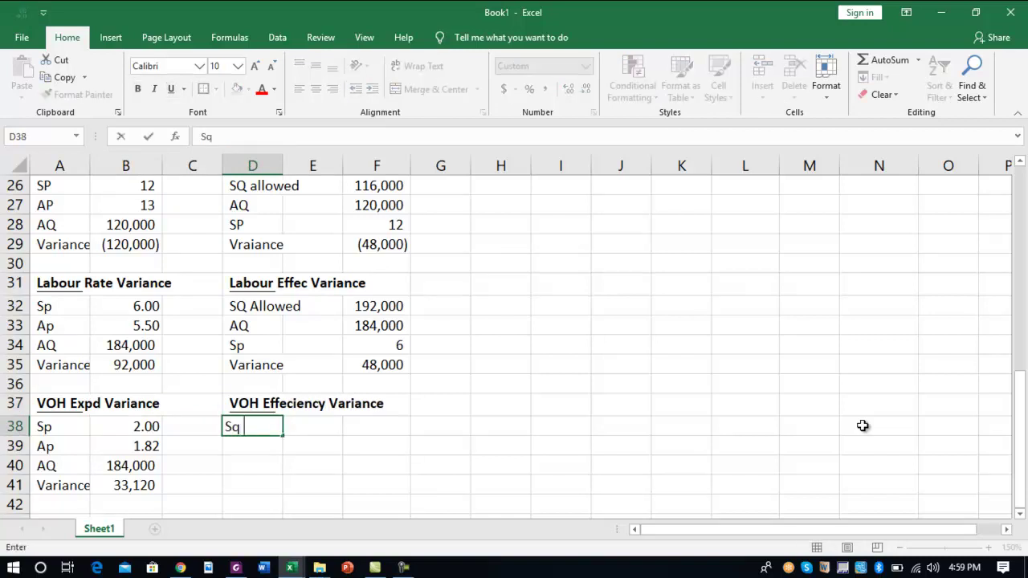
{"action": "type", "text": " allowed"}
{"action": "key", "text": "Tab"}
{"action": "key", "text": "Tab"}
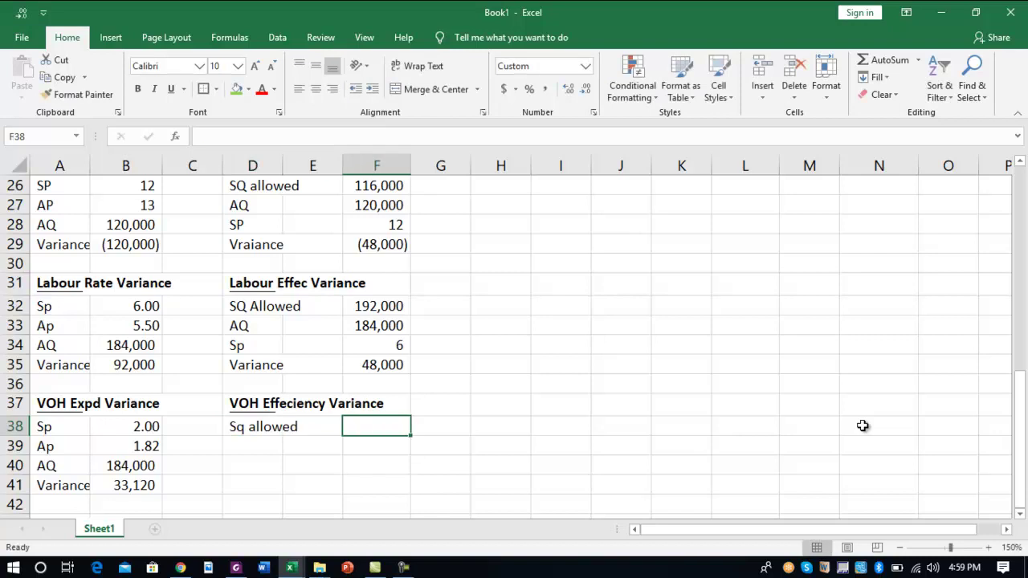
Link the VOH allowed quantity in F38 to the labour allowed quantity in F32
{"action": "type", "text": "+"}
{"action": "key", "text": "Up"}
{"action": "key", "text": "Up"}
{"action": "key", "text": "Up"}
{"action": "key", "text": "Up"}
{"action": "key", "text": "Up"}
{"action": "key", "text": "Up"}
{"action": "key", "text": "Up"}
{"action": "key", "text": "Down"}
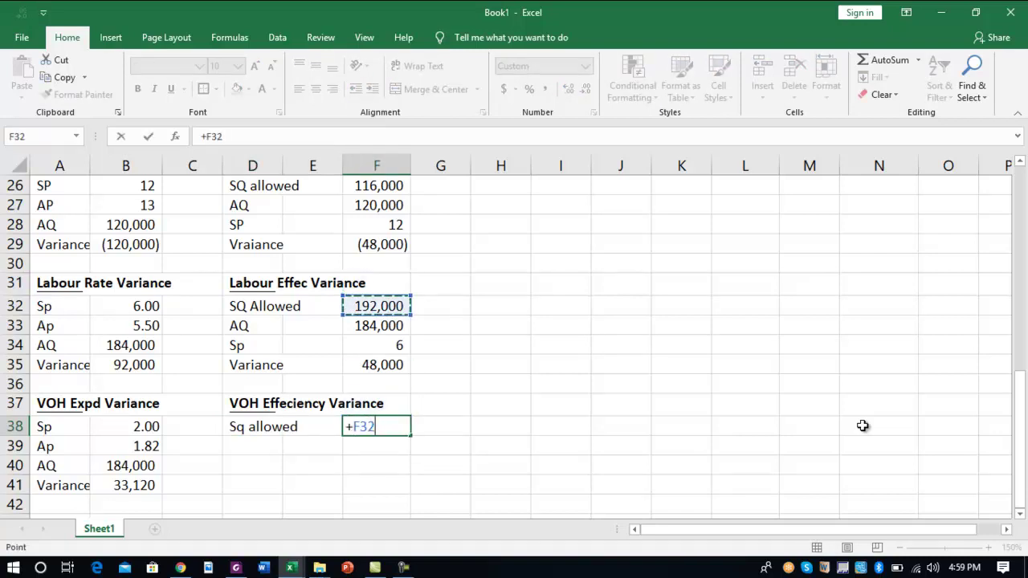
{"action": "key", "text": "Return"}
Calculate the VOH allowed quantity in F38 with the formula +24000*8
{"action": "key", "text": "Up"}
{"action": "key", "text": "Right"}
{"action": "key", "text": "Right"}
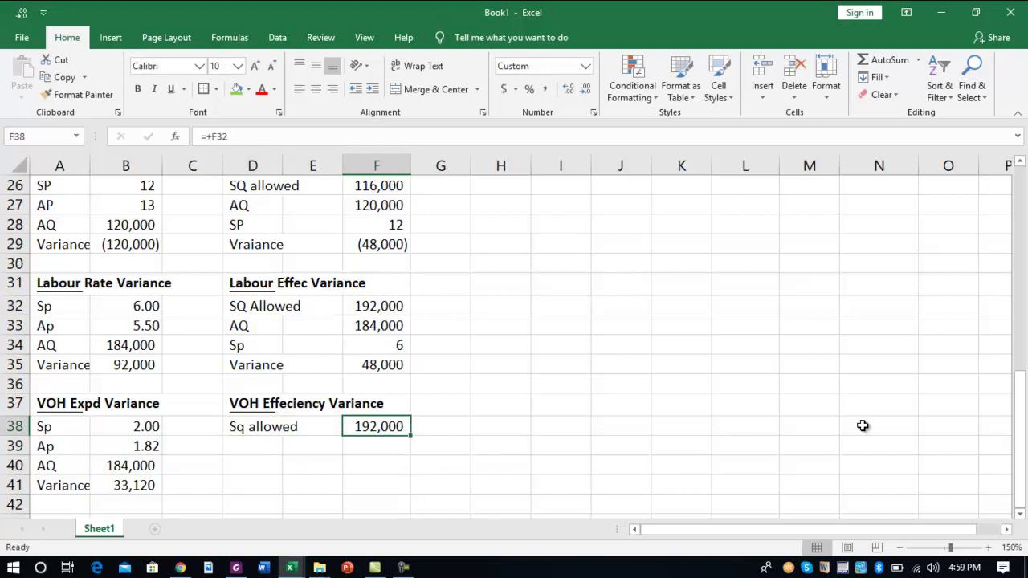
{"action": "type", "text": "+240"}
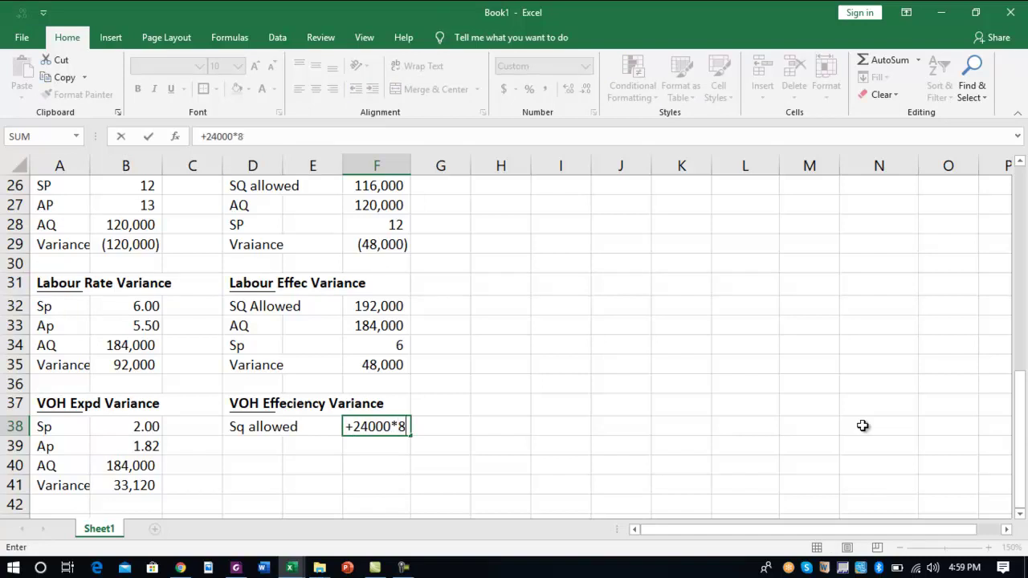
{"action": "key", "text": "Return"}
Enter the label AQ in D39 and link F39 to the labour actual quantity in F33
{"action": "key", "text": "Left"}
{"action": "key", "text": "Left"}
{"action": "type", "text": "AQ"}
{"action": "key", "text": "Right"}
{"action": "key", "text": "Right"}
{"action": "type", "text": "+"}
{"action": "key", "text": "Left"}
{"action": "key", "text": "Left"}
{"action": "key", "text": "Up"}
{"action": "key", "text": "Right"}
{"action": "key", "text": "Up"}
{"action": "key", "text": "Up"}
{"action": "key", "text": "Right"}
{"action": "key", "text": "Up"}
{"action": "key", "text": "Up"}
{"action": "key", "text": "Up"}
{"action": "key", "text": "Return"}
Enter the label SP in D40 and link F40 to the VOH standard rate in B38
{"action": "key", "text": "Left"}
{"action": "key", "text": "Left"}
{"action": "type", "text": "SP"}
{"action": "key", "text": "Right"}
{"action": "key", "text": "Right"}
{"action": "type", "text": "+"}
{"action": "key", "text": "Left"}
{"action": "key", "text": "Left"}
{"action": "key", "text": "Up"}
{"action": "key", "text": "Up"}
{"action": "key", "text": "Left"}
{"action": "key", "text": "Left"}
{"action": "key", "text": "Return"}
Copy the Variance label and formula from A41:B41 to D41:E41
{"action": "key", "text": "Left"}
{"action": "key", "text": "Left"}
{"action": "key", "text": "Left"}
{"action": "key", "text": "Left"}
{"action": "key", "text": "Left"}
{"action": "key", "text": "shift+Right"}
{"action": "key", "text": "ctrl+c"}
{"action": "key", "text": "Right"}
{"action": "key", "text": "Right"}
{"action": "key", "text": "Right"}
{"action": "key", "text": "Return"}
{"action": "key", "text": "Right"}
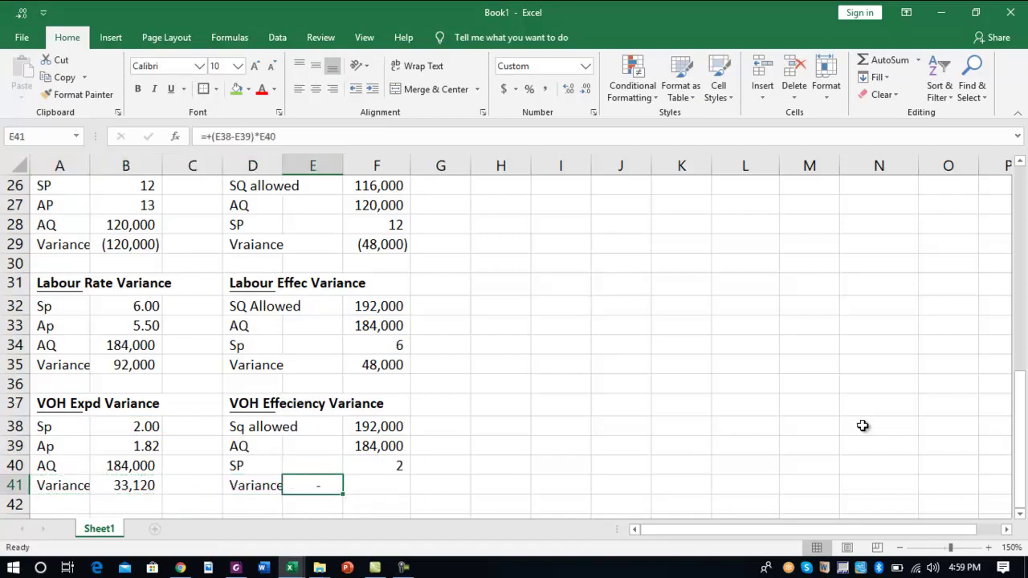
Copy the VOH efficiency variance formula from E41 to F41 and clear E41
{"action": "key", "text": "Up"}
{"action": "key", "text": "Right"}
{"action": "key", "text": "Down"}
{"action": "key", "text": "Left"}
{"action": "key", "text": "ctrl+c"}
{"action": "key", "text": "Right"}
{"action": "key", "text": "ctrl+v"}
{"action": "key", "text": "Left"}
{"action": "key", "text": "Delete"}
Enter the heading FOH in A43 and format it bold and underlined
{"action": "key", "text": "Right"}
{"action": "key", "text": "Down"}
{"action": "key", "text": "Down"}
{"action": "key", "text": "Down"}
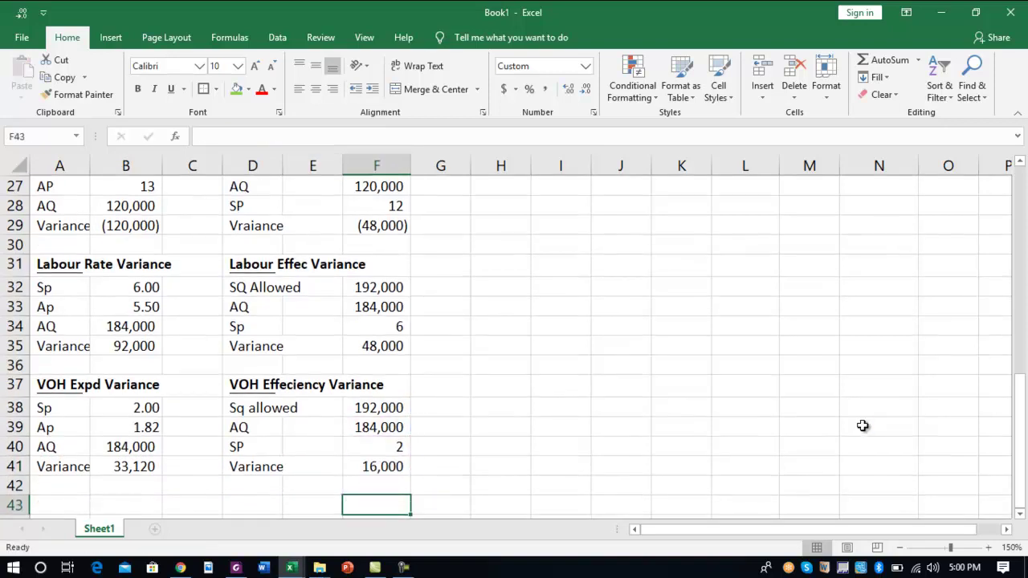
{"action": "key", "text": "Left"}
{"action": "key", "text": "Left"}
{"action": "key", "text": "Left"}
{"action": "key", "text": "Left"}
{"action": "key", "text": "Up"}
{"action": "key", "text": "Left"}
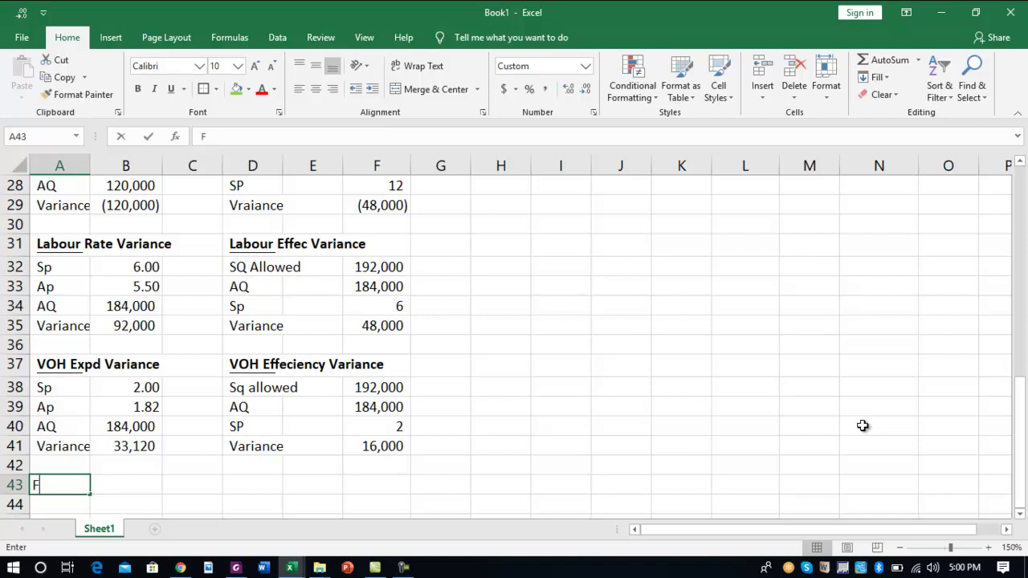
{"action": "type", "text": "FOH"}
{"action": "key", "text": "Return"}
{"action": "key", "text": "Up"}
{"action": "key", "text": "ctrl+b"}
{"action": "key", "text": "ctrl+u"}
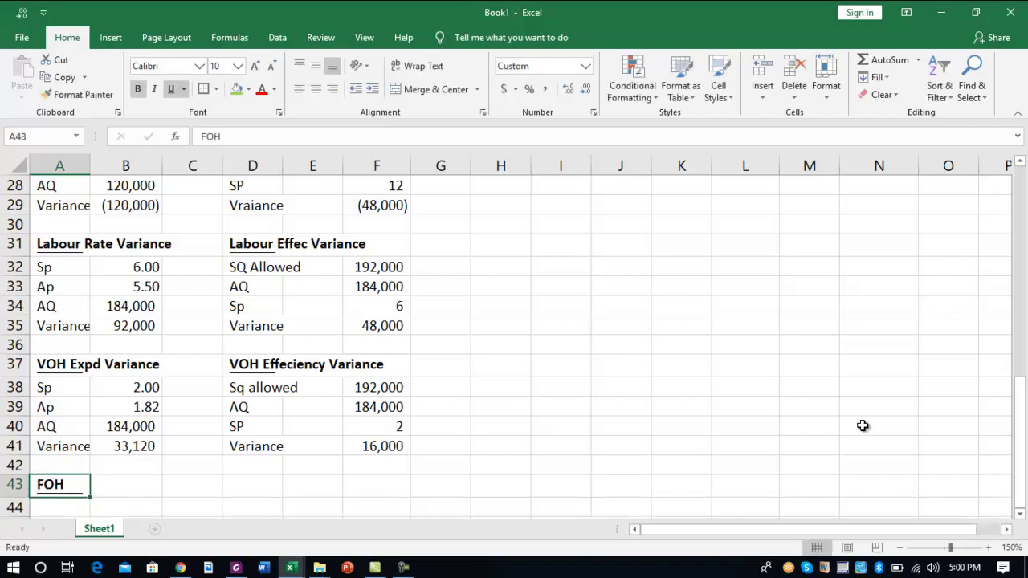
Enter the label OAR in A44 and link C44 to the standard FOH rate in L6
{"action": "key", "text": "Down"}
{"action": "type", "text": "OAR"}
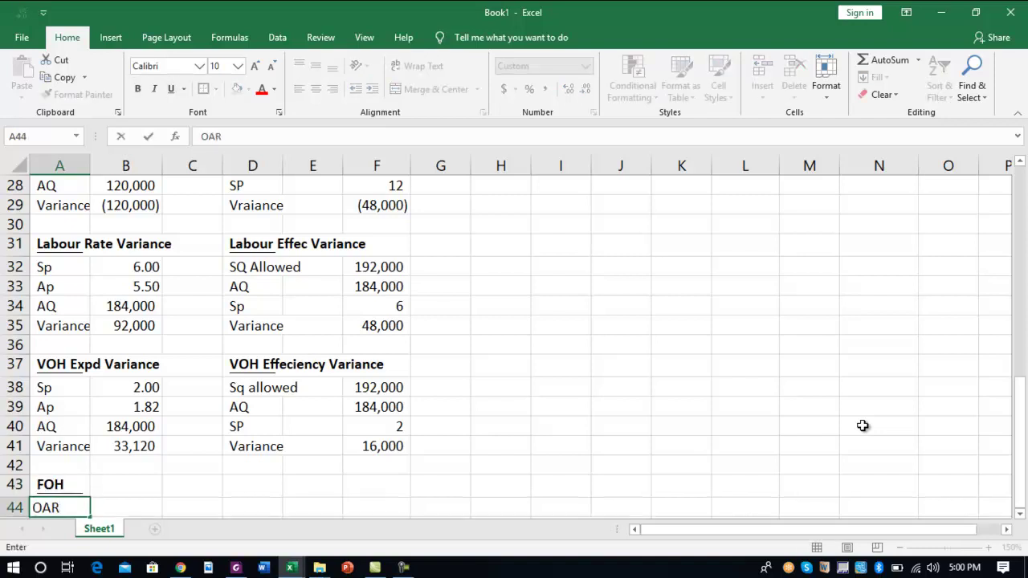
{"action": "key", "text": "Right"}
{"action": "key", "text": "Right"}
{"action": "type", "text": "+"}
{"action": "key", "text": "Up"}
{"action": "key", "text": "Up"}
{"action": "key", "text": "Up"}
{"action": "key", "text": "Up"}
{"action": "key", "text": "Up"}
{"action": "key", "text": "Up"}
{"action": "key", "text": "Up"}
{"action": "key", "text": "Up"}
{"action": "key", "text": "Up"}
{"action": "key", "text": "Up"}
{"action": "key", "text": "Up"}
{"action": "key", "text": "Up"}
{"action": "key", "text": "Up"}
{"action": "key", "text": "Up"}
{"action": "key", "text": "Up"}
{"action": "key", "text": "Up"}
{"action": "key", "text": "Up"}
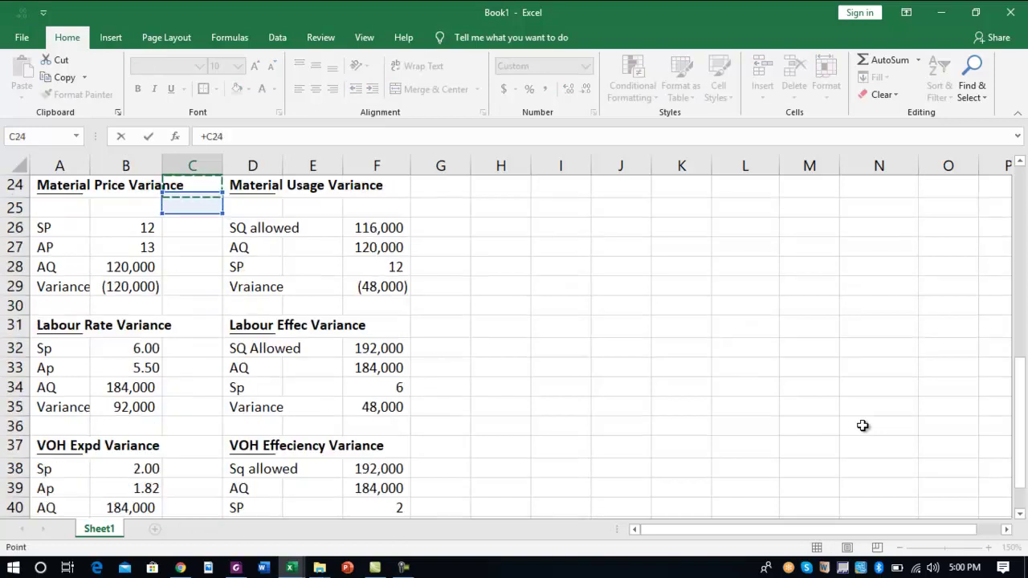
{"action": "key", "text": "Up"}
{"action": "key", "text": "Up"}
{"action": "key", "text": "Up"}
{"action": "key", "text": "Up"}
{"action": "key", "text": "Up"}
{"action": "key", "text": "Up"}
{"action": "key", "text": "Up"}
{"action": "key", "text": "Up"}
{"action": "key", "text": "Up"}
{"action": "key", "text": "Up"}
{"action": "key", "text": "Up"}
{"action": "key", "text": "Up"}
{"action": "key", "text": "Up"}
{"action": "key", "text": "Up"}
{"action": "key", "text": "Up"}
{"action": "key", "text": "Up"}
{"action": "key", "text": "Up"}
{"action": "key", "text": "Up"}
{"action": "key", "text": "Up"}
{"action": "key", "text": "Up"}
{"action": "key", "text": "Right"}
{"action": "key", "text": "Right"}
{"action": "key", "text": "Right"}
{"action": "key", "text": "Right"}
{"action": "key", "text": "Right"}
{"action": "key", "text": "Right"}
{"action": "key", "text": "Right"}
{"action": "key", "text": "Right"}
{"action": "key", "text": "Right"}
{"action": "key", "text": "Down"}
{"action": "key", "text": "Down"}
{"action": "key", "text": "Down"}
{"action": "key", "text": "Down"}
{"action": "key", "text": "Down"}
{"action": "key", "text": "Return"}
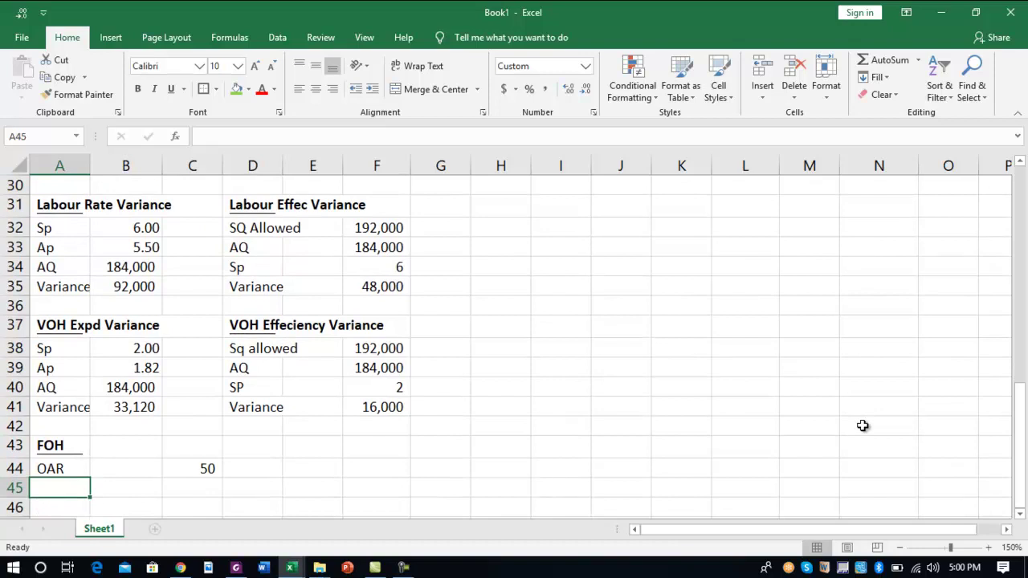
Enter the heading Expenditure in A46 and format it bold and underlined
{"action": "key", "text": "Down"}
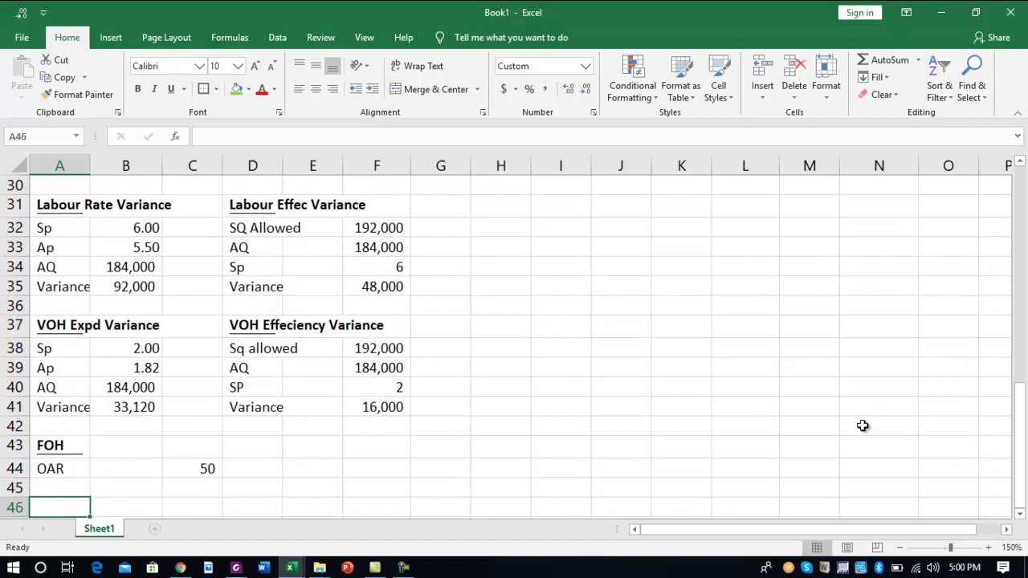
{"action": "type", "text": "Expend"}
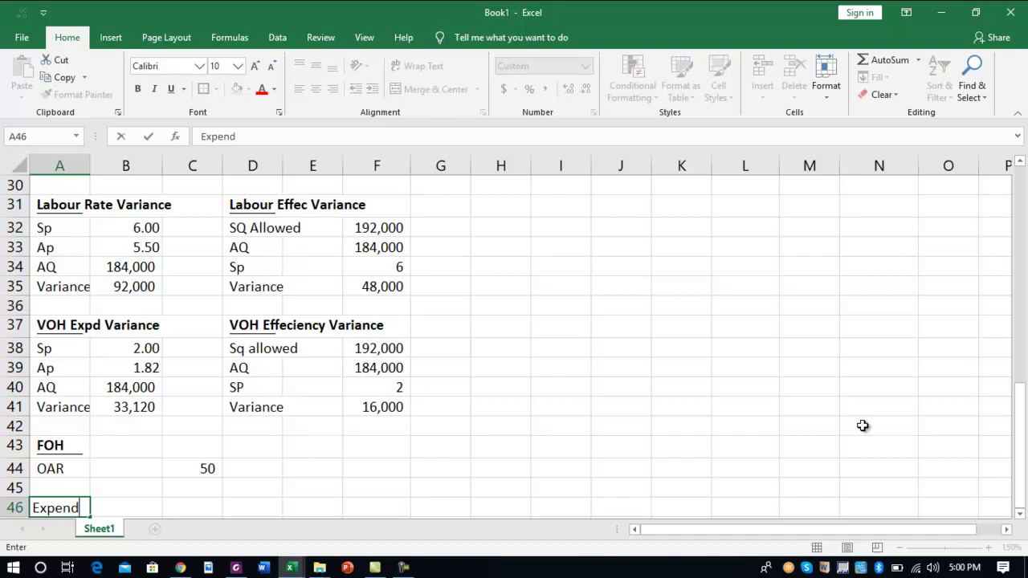
{"action": "type", "text": "iture"}
{"action": "key", "text": "Return"}
{"action": "key", "text": "Up"}
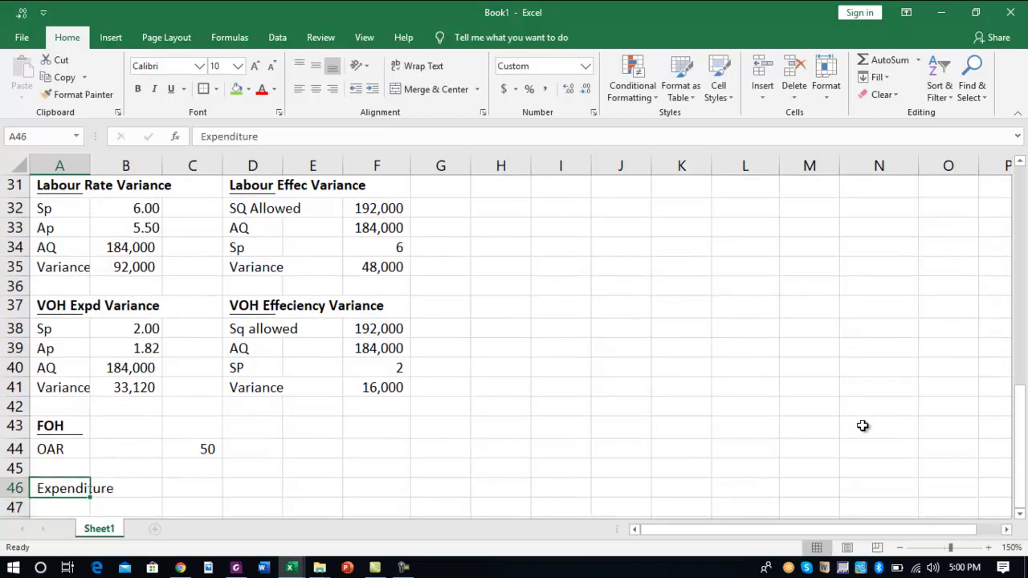
{"action": "key", "text": "ctrl+b"}
Enter the label Budgeted FOH in A47 under the Expenditure heading
{"action": "key", "text": "Down"}
{"action": "type", "text": "Budgete"}
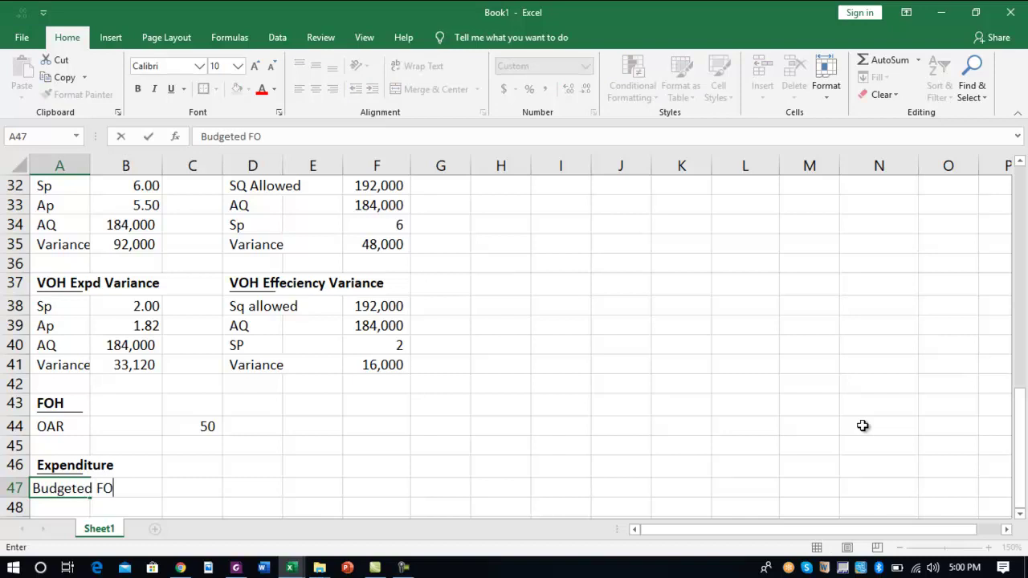
{"action": "key", "text": "Tab"}
{"action": "key", "text": "Tab"}
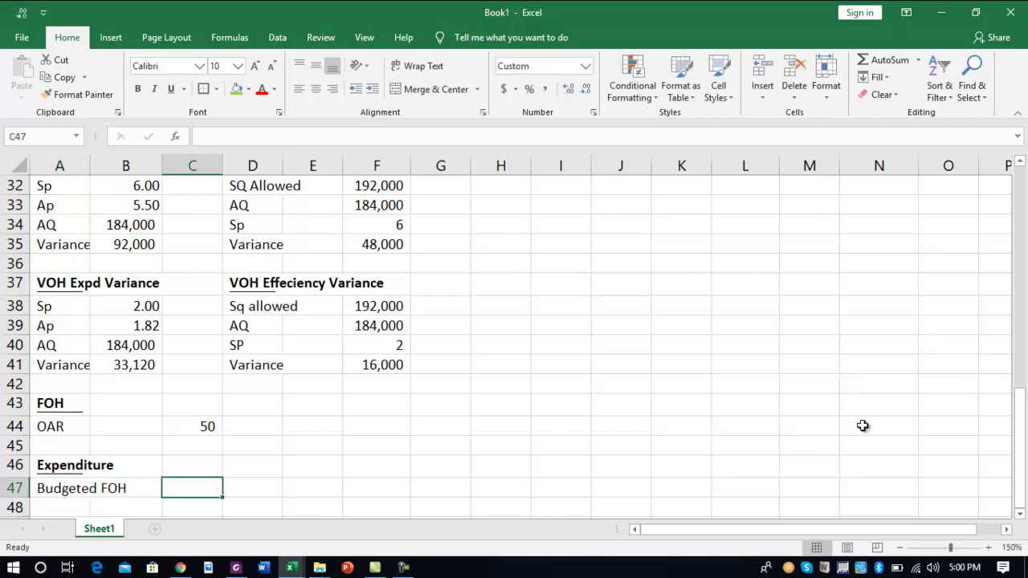
Add the label Budgeted Capacity in F5 of the question data and enter 25,000 in H5
{"action": "key", "text": "Up"}
{"action": "key", "text": "Up"}
{"action": "key", "text": "Up"}
{"action": "key", "text": "Up"}
{"action": "key", "text": "Up"}
{"action": "key", "text": "Up"}
{"action": "key", "text": "Up"}
{"action": "key", "text": "Up"}
{"action": "key", "text": "Up"}
{"action": "key", "text": "Up"}
{"action": "key", "text": "Up"}
{"action": "key", "text": "Up"}
{"action": "key", "text": "Up"}
{"action": "key", "text": "Up"}
{"action": "key", "text": "Up"}
{"action": "key", "text": "Up"}
{"action": "key", "text": "Up"}
{"action": "key", "text": "Up"}
{"action": "key", "text": "Up"}
{"action": "key", "text": "Up"}
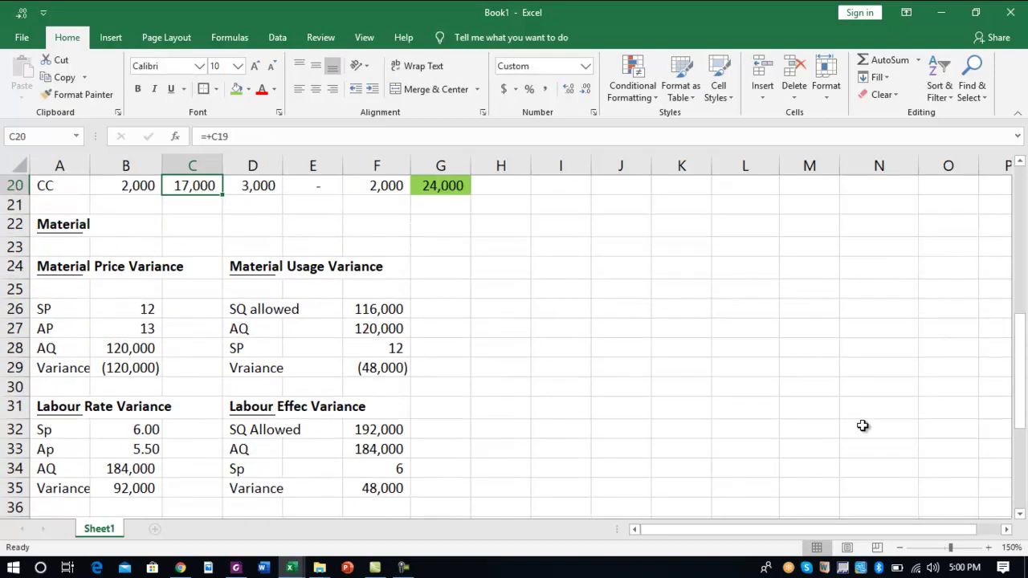
{"action": "key", "text": "Down"}
{"action": "key", "text": "Right"}
{"action": "key", "text": "Down"}
{"action": "key", "text": "Right"}
{"action": "key", "text": "Down"}
{"action": "key", "text": "Right"}
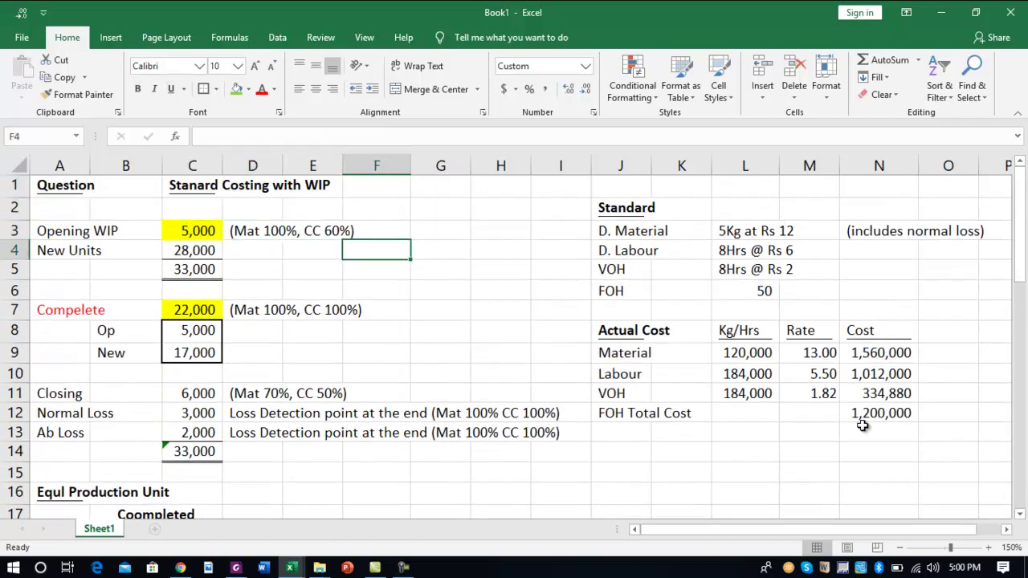
{"action": "key", "text": "Down"}
{"action": "type", "text": "Budgeted Capa"}
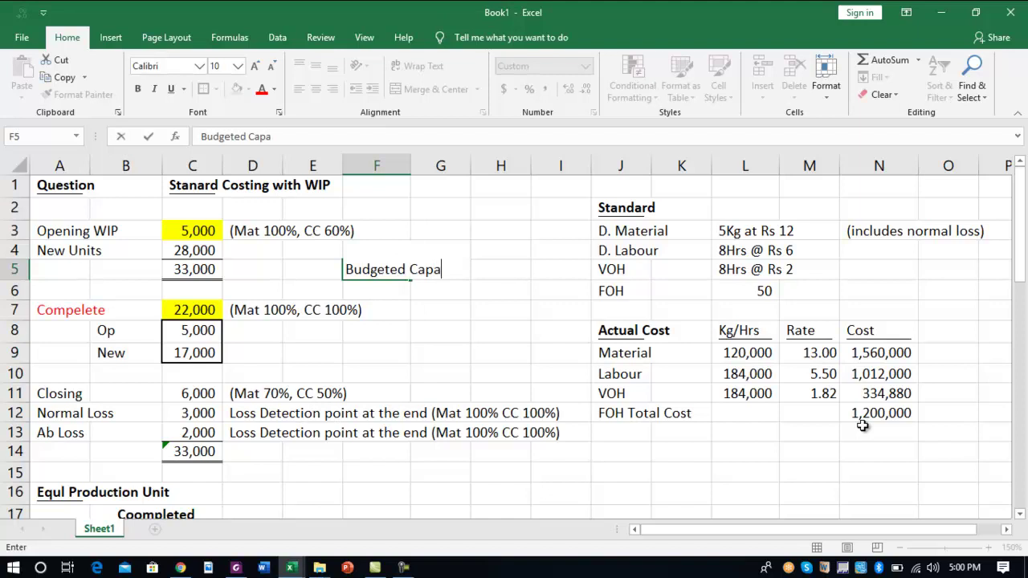
{"action": "key", "text": "Right"}
{"action": "key", "text": "Right"}
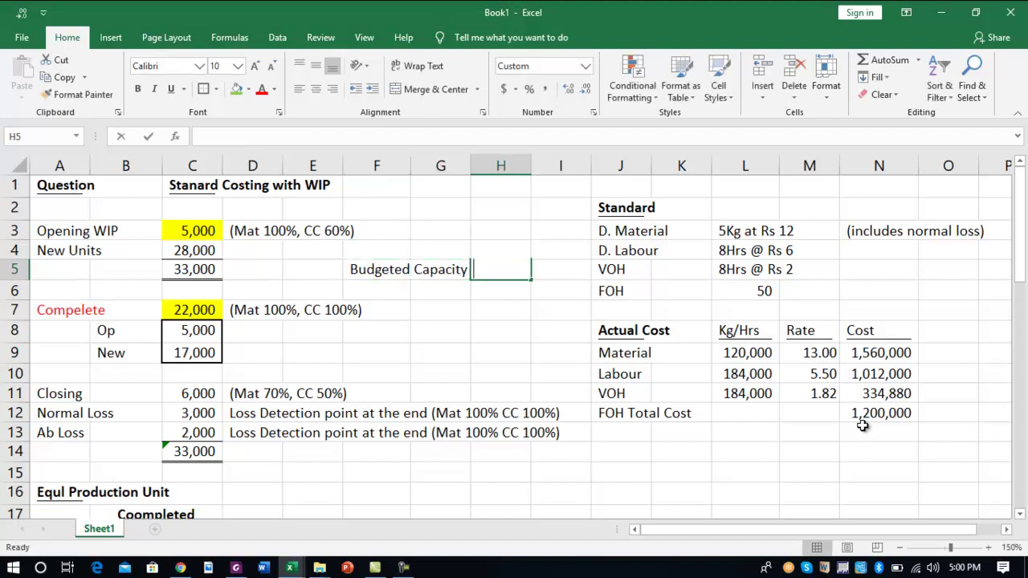
{"action": "type", "text": "=25000"}
{"action": "key", "text": "Return"}
Enter the unit label FG units in H6 below the budgeted capacity figure
{"action": "key", "text": "Right"}
{"action": "key", "text": "Right"}
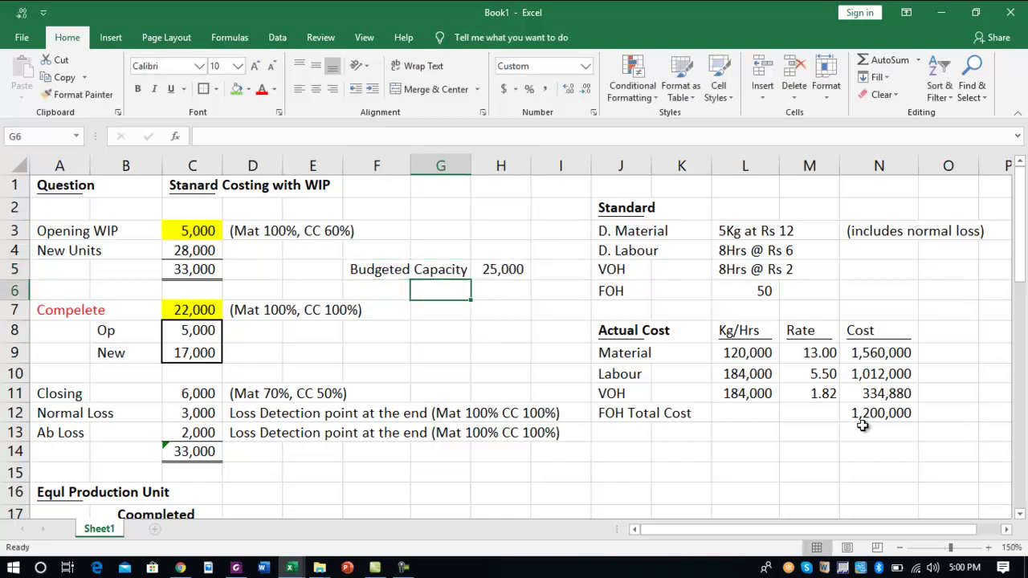
{"action": "type", "text": "FG un"}
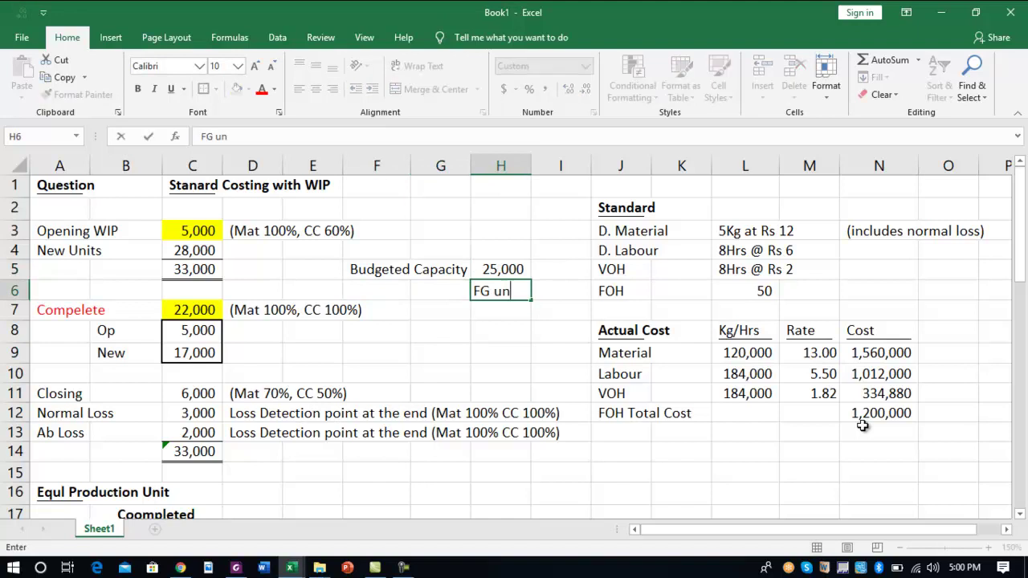
{"action": "key", "text": "Down"}
{"action": "key", "text": "Down"}
{"action": "key", "text": "Down"}
{"action": "key", "text": "Down"}
{"action": "key", "text": "Down"}
{"action": "key", "text": "Down"}
{"action": "key", "text": "Down"}
{"action": "key", "text": "Down"}
{"action": "key", "text": "Down"}
{"action": "key", "text": "Down"}
{"action": "key", "text": "Down"}
{"action": "key", "text": "Down"}
{"action": "key", "text": "Down"}
{"action": "key", "text": "Down"}
{"action": "key", "text": "Down"}
{"action": "key", "text": "Down"}
{"action": "key", "text": "Down"}
{"action": "key", "text": "Down"}
{"action": "key", "text": "Down"}
{"action": "key", "text": "Down"}
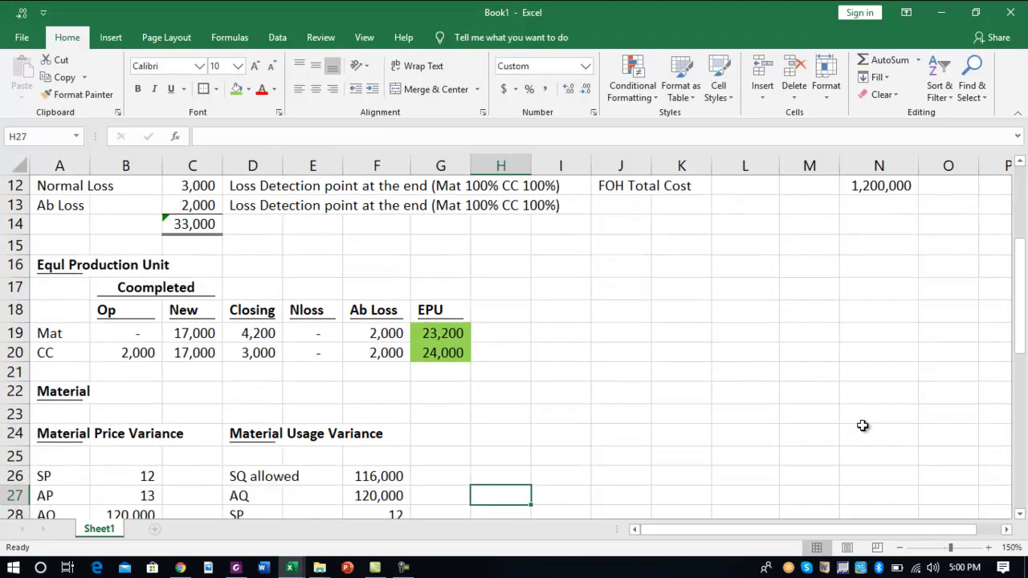
Calculate the budgeted FOH in C47 by multiplying 25000 by the OAR in C44
{"action": "key", "text": "Down"}
{"action": "key", "text": "Down"}
{"action": "key", "text": "Down"}
{"action": "key", "text": "Down"}
{"action": "key", "text": "Down"}
{"action": "key", "text": "Down"}
{"action": "key", "text": "Down"}
{"action": "key", "text": "Down"}
{"action": "key", "text": "Left"}
{"action": "key", "text": "Left"}
{"action": "key", "text": "Left"}
{"action": "key", "text": "Up"}
{"action": "key", "text": "Up"}
{"action": "key", "text": "Left"}
{"action": "key", "text": "Up"}
{"action": "key", "text": "Up"}
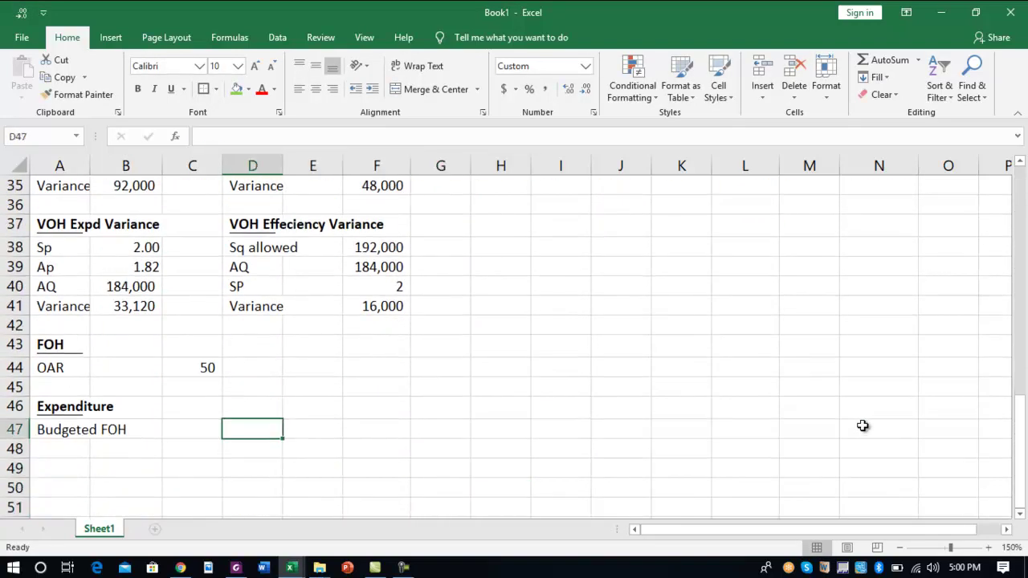
{"action": "key", "text": "Left"}
{"action": "type", "text": "+1"}
{"action": "type", "text": "5000"}
{"action": "type", "text": "*"}
{"action": "key", "text": "Up"}
{"action": "key", "text": "Up"}
{"action": "key", "text": "Up"}
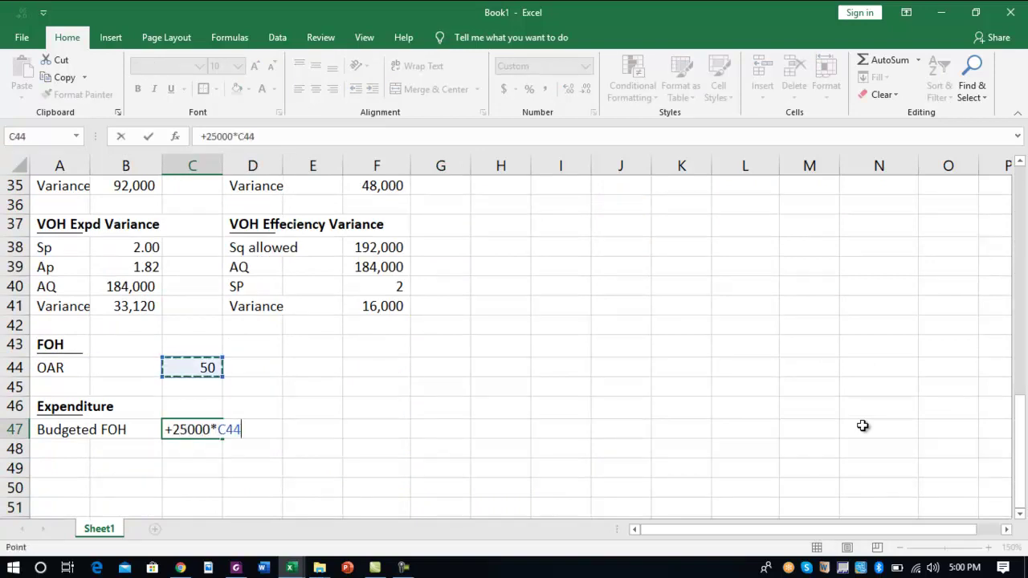
{"action": "key", "text": "Return"}
Enter the label Actual FOH in A48 below Budgeted FOH
{"action": "key", "text": "Left"}
{"action": "key", "text": "Left"}
{"action": "type", "text": "Actual "}
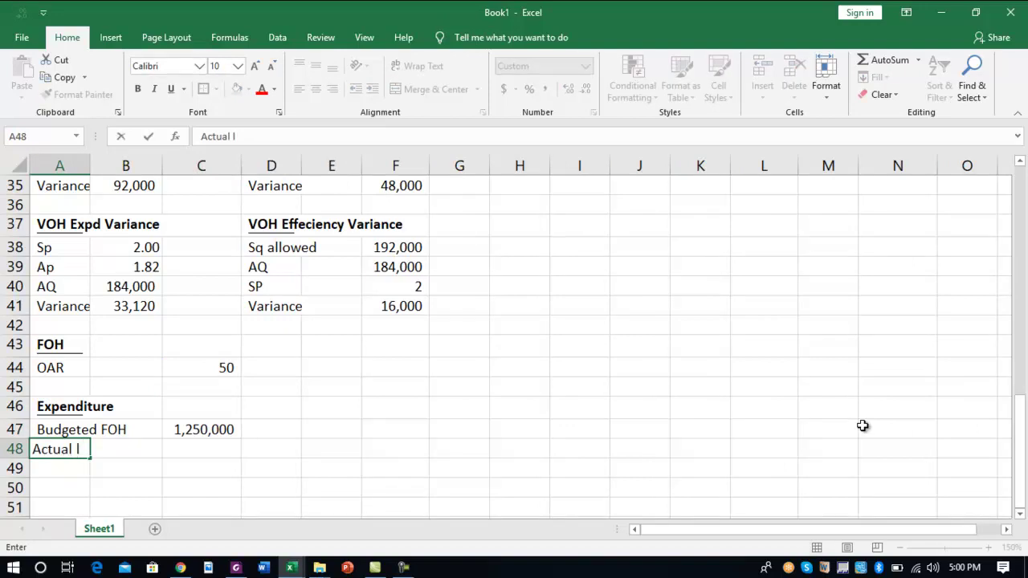
{"action": "type", "text": "FOH"}
Link C48 beside Actual FOH to the FOH Total Cost figure in N12 of the actual cost table
{"action": "key", "text": "Right"}
{"action": "key", "text": "Right"}
{"action": "type", "text": "+"}
{"action": "key", "text": "Right"}
{"action": "key", "text": "Up"}
{"action": "key", "text": "Up"}
{"action": "key", "text": "Up"}
{"action": "key", "text": "Up"}
{"action": "key", "text": "Up"}
{"action": "key", "text": "Up"}
{"action": "key", "text": "Up"}
{"action": "key", "text": "Up"}
{"action": "key", "text": "Up"}
{"action": "key", "text": "Up"}
{"action": "key", "text": "Up"}
{"action": "key", "text": "Up"}
{"action": "key", "text": "Up"}
{"action": "key", "text": "Up"}
{"action": "key", "text": "Up"}
{"action": "key", "text": "Up"}
{"action": "key", "text": "Up"}
{"action": "key", "text": "Up"}
{"action": "key", "text": "Up"}
{"action": "key", "text": "Up"}
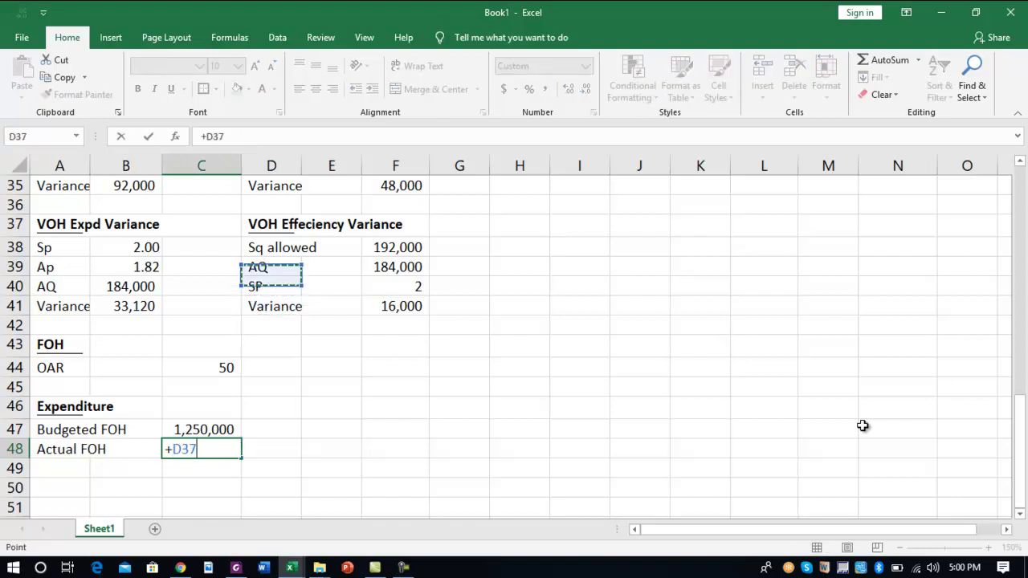
{"action": "key", "text": "Right"}
{"action": "key", "text": "Right"}
{"action": "key", "text": "Down"}
{"action": "key", "text": "Down"}
{"action": "key", "text": "Right"}
{"action": "key", "text": "Down"}
{"action": "key", "text": "Right"}
{"action": "key", "text": "Down"}
{"action": "key", "text": "Right"}
{"action": "key", "text": "Right"}
{"action": "key", "text": "Right"}
{"action": "key", "text": "Down"}
{"action": "key", "text": "Down"}
{"action": "key", "text": "Right"}
{"action": "key", "text": "Right"}
{"action": "key", "text": "Down"}
{"action": "key", "text": "Down"}
{"action": "key", "text": "Down"}
{"action": "key", "text": "Down"}
{"action": "key", "text": "Down"}
{"action": "key", "text": "Right"}
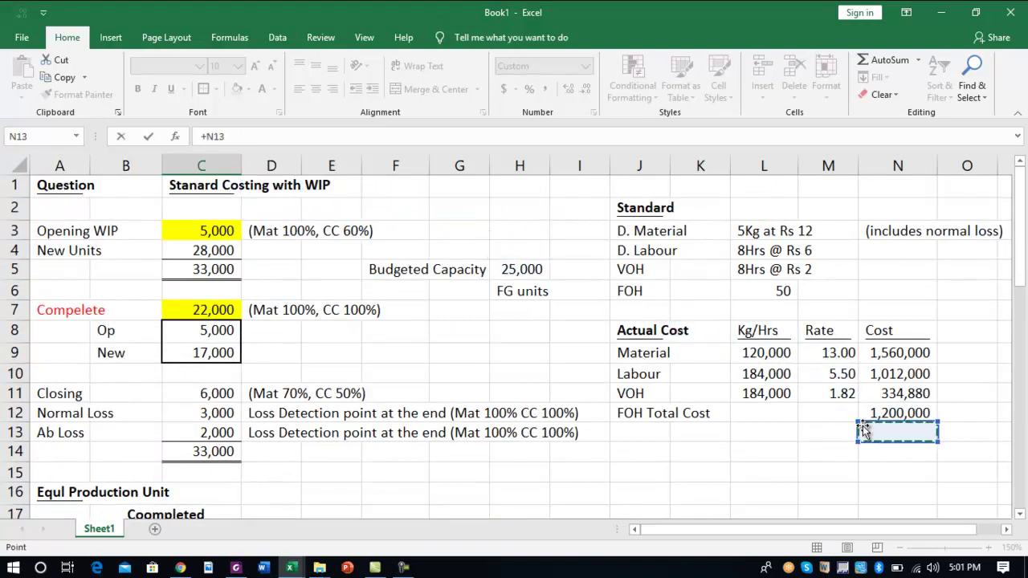
{"action": "key", "text": "Return"}
{"action": "key", "text": "Down"}
{"action": "key", "text": "Up"}
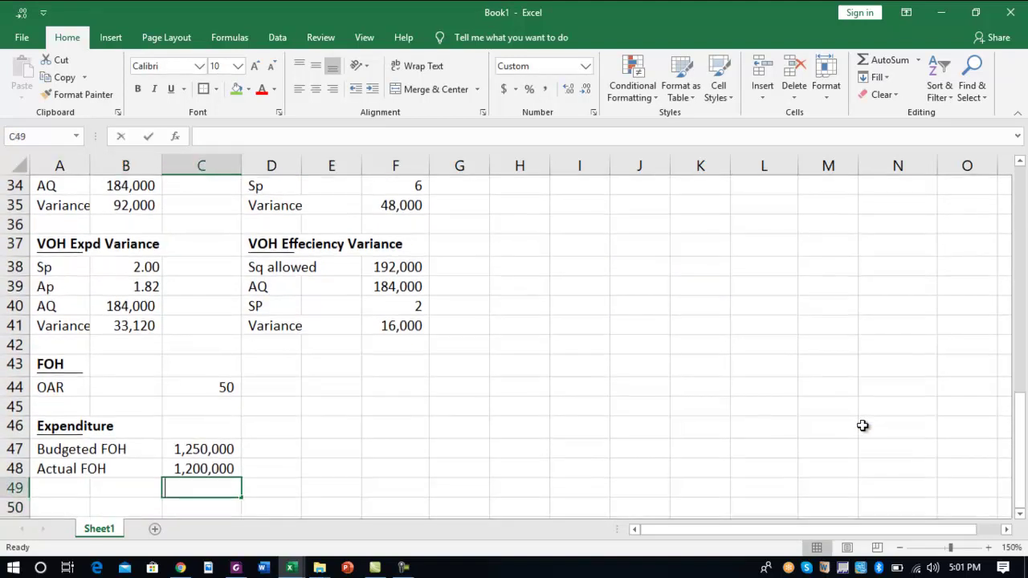
Calculate the expenditure variance in C49 as C47 minus C48 and give the cell a top and double bottom border
{"action": "type", "text": "+"}
{"action": "key", "text": "Up"}
{"action": "key", "text": "Up"}
{"action": "key", "text": "Up"}
{"action": "key", "text": "Down"}
{"action": "type", "text": "-"}
{"action": "key", "text": "Up"}
{"action": "key", "text": "Return"}
{"action": "key", "text": "Up"}
{"action": "key", "text": "alt+h"}
{"action": "key", "text": "b"}
{"action": "key", "text": "b"}
Enter the heading Volume Variance in D46 and format it bold and underlined
{"action": "key", "text": "Left"}
{"action": "key", "text": "Left"}
{"action": "key", "text": "Right"}
{"action": "key", "text": "Right"}
{"action": "key", "text": "Up"}
{"action": "key", "text": "Right"}
{"action": "key", "text": "Up"}
{"action": "key", "text": "Up"}
{"action": "type", "text": "VOlume "}
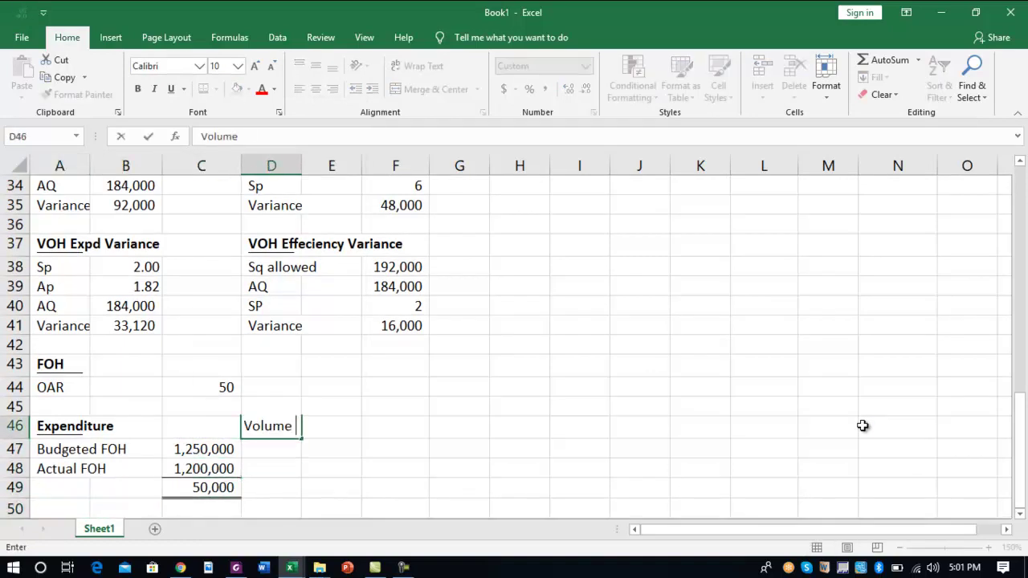
{"action": "type", "text": "Variance"}
{"action": "key", "text": "ctrl+Return"}
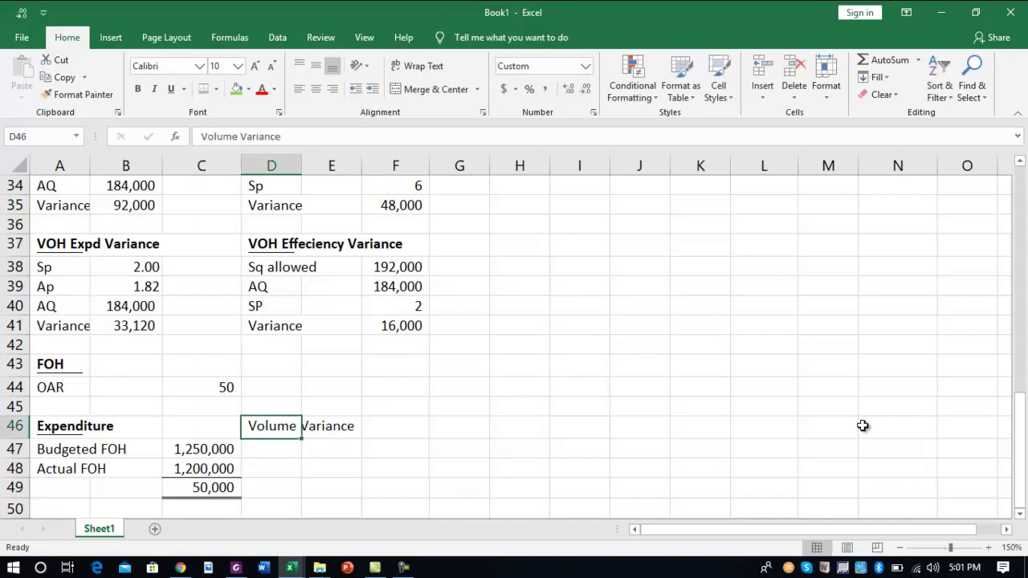
{"action": "key", "text": "ctrl+b"}
{"action": "key", "text": "Return"}
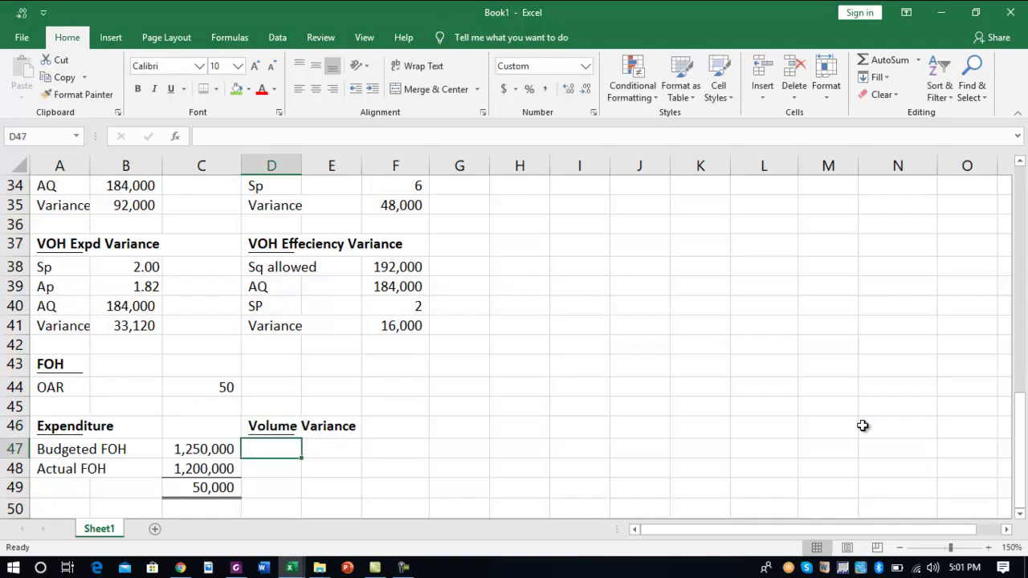
Enter the label SQ in D47 under Volume Variance with the quantity 25,000 in F47
{"action": "type", "text": "S"}
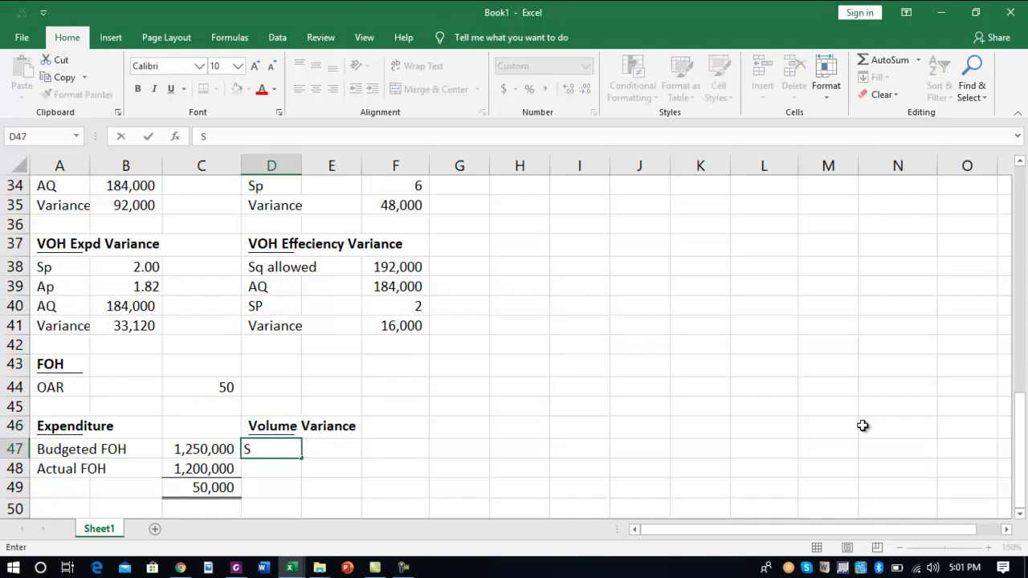
{"action": "type", "text": "Q"}
{"action": "key", "text": "Tab"}
{"action": "key", "text": "Tab"}
{"action": "type", "text": "25000"}
{"action": "key", "text": "Return"}
Enter the label Aq in D48 with the quantity 24,000 in F48
{"action": "type", "text": "Aq"}
{"action": "key", "text": "Tab"}
{"action": "key", "text": "Tab"}
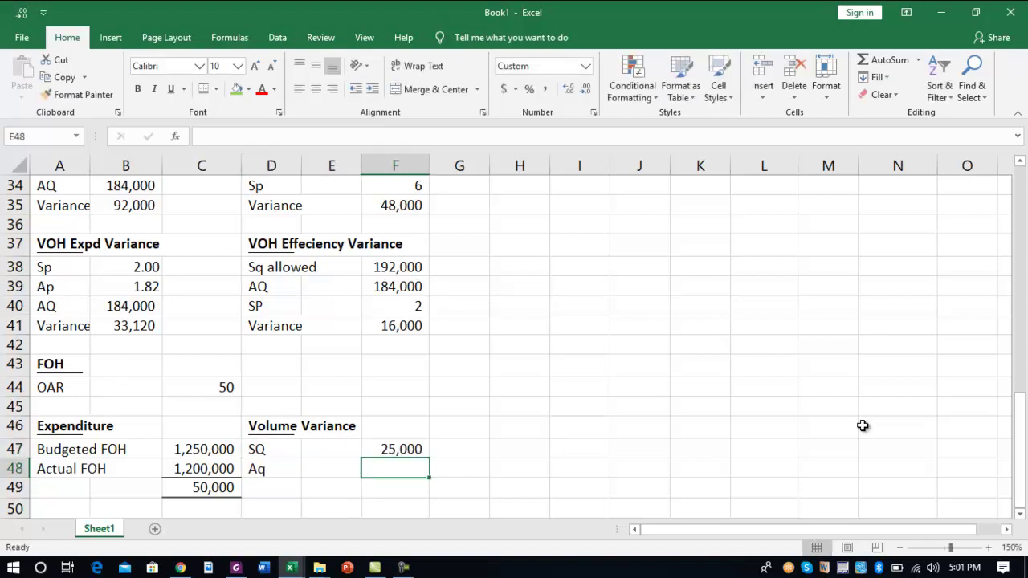
{"action": "type", "text": "+"}
{"action": "type", "text": "24000"}
{"action": "key", "text": "Return"}
Enter the note FG Effective OP in H20, beside the CC equivalent production units
{"action": "key", "text": "Up"}
{"action": "key", "text": "Up"}
{"action": "key", "text": "Up"}
{"action": "key", "text": "Up"}
{"action": "key", "text": "Up"}
{"action": "key", "text": "Up"}
{"action": "key", "text": "Up"}
{"action": "key", "text": "Up"}
{"action": "key", "text": "Up"}
{"action": "key", "text": "Up"}
{"action": "key", "text": "Up"}
{"action": "key", "text": "Up"}
{"action": "key", "text": "Up"}
{"action": "key", "text": "Up"}
{"action": "key", "text": "Up"}
{"action": "key", "text": "Up"}
{"action": "key", "text": "Up"}
{"action": "key", "text": "Up"}
{"action": "key", "text": "Up"}
{"action": "key", "text": "Up"}
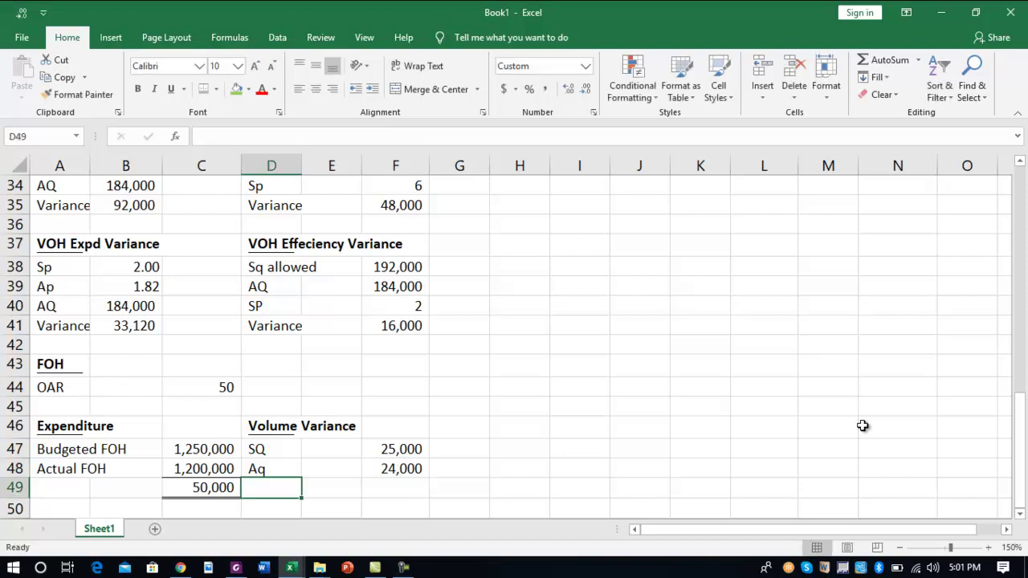
{"action": "key", "text": "Up"}
{"action": "key", "text": "Up"}
{"action": "key", "text": "Up"}
{"action": "key", "text": "Up"}
{"action": "key", "text": "Up"}
{"action": "key", "text": "Up"}
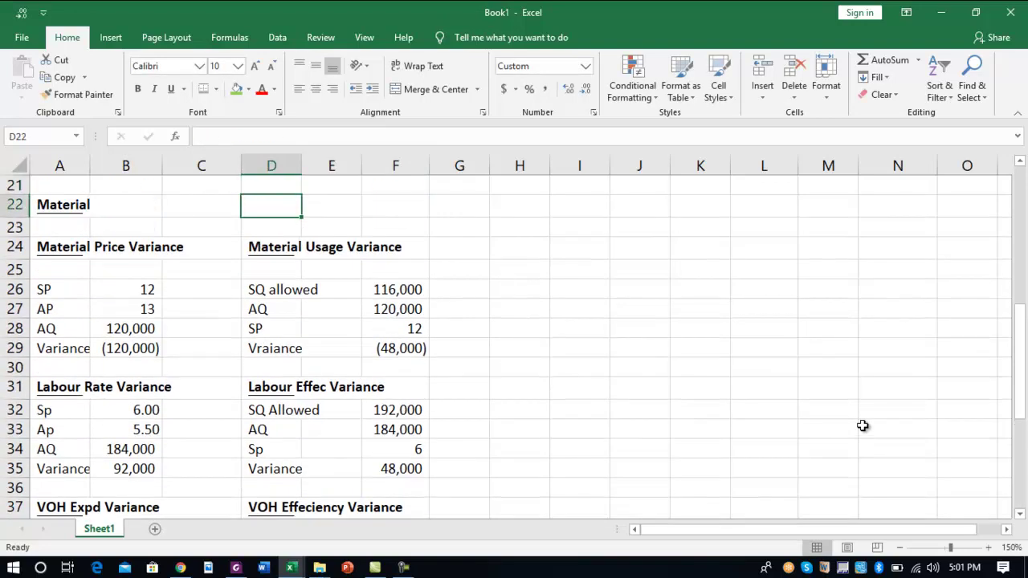
{"action": "key", "text": "Right"}
{"action": "key", "text": "Right"}
{"action": "key", "text": "Right"}
{"action": "key", "text": "Down"}
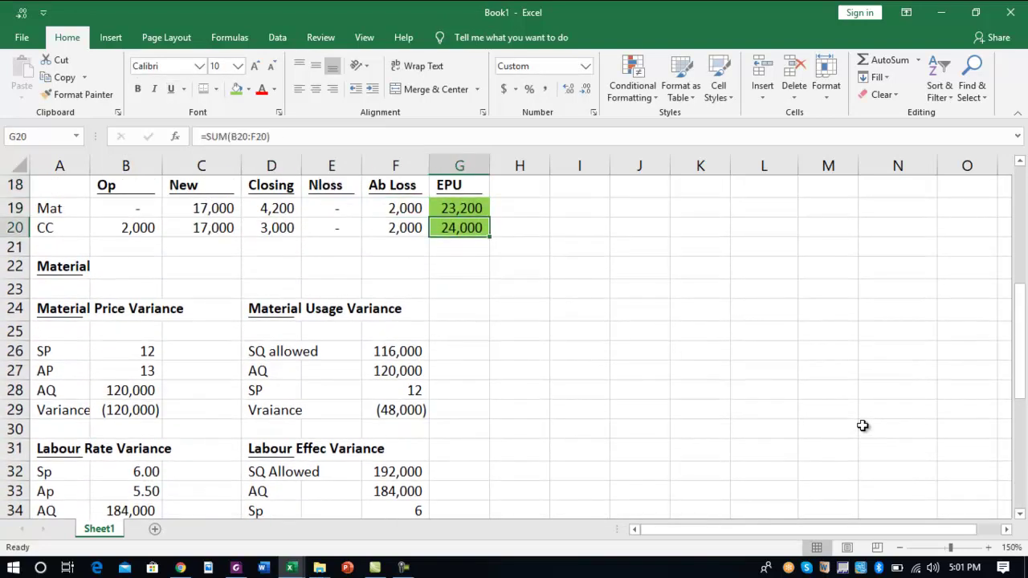
{"action": "left_click", "coordinate": [502, 222]}
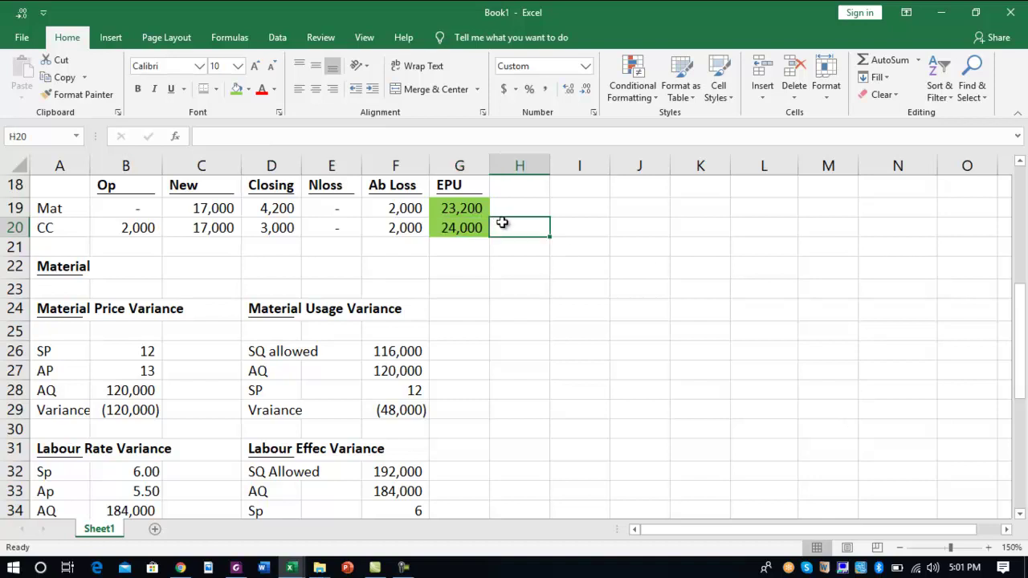
{"action": "type", "text": "FG"}
{"action": "type", "text": "E"}
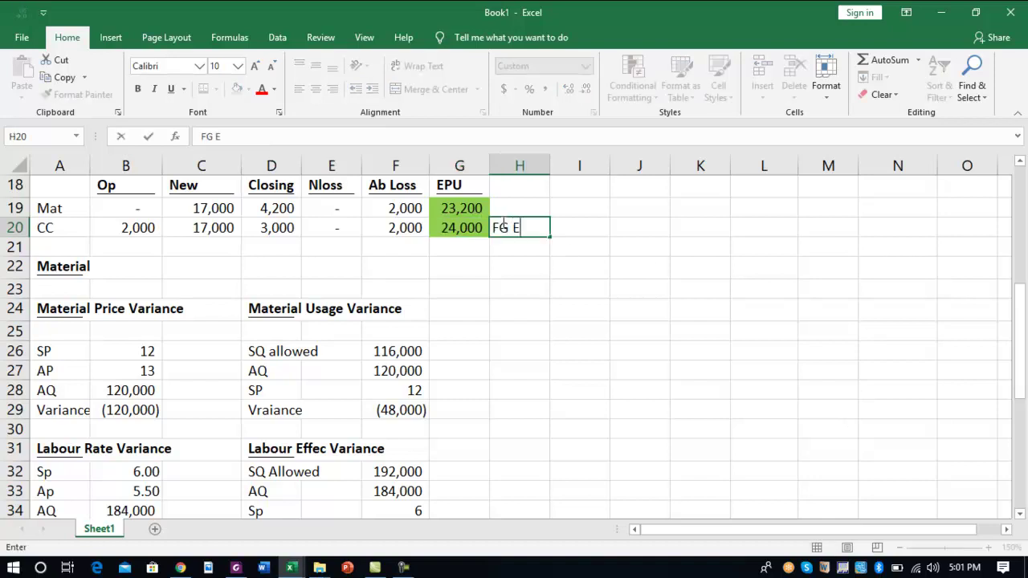
{"action": "type", "text": "ffective OP"}
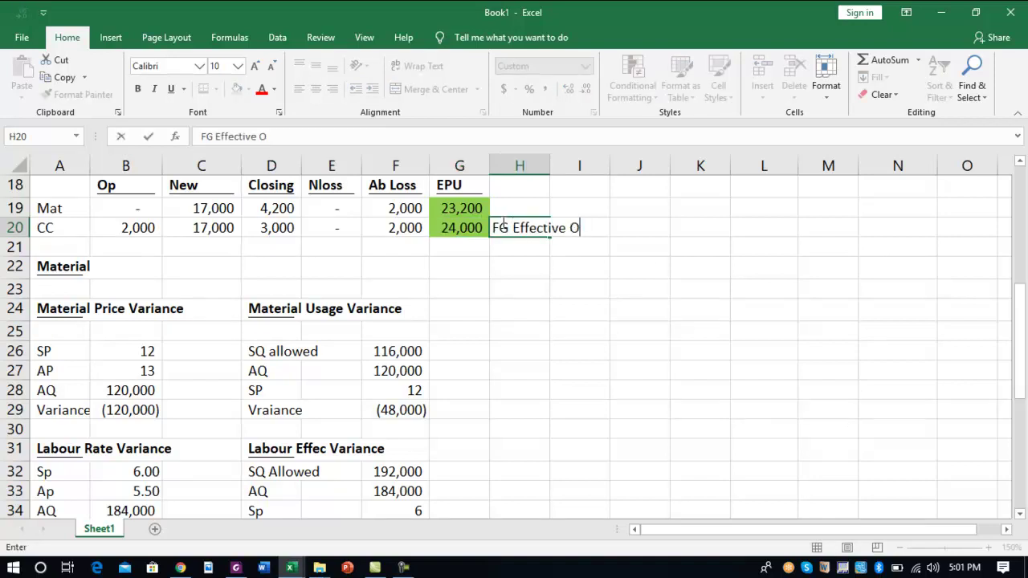
{"action": "key", "text": "Return"}
Enter the label OAR in D49, below Aq in the Volume Variance block
{"action": "key", "text": "Down"}
{"action": "key", "text": "Down"}
{"action": "key", "text": "Down"}
{"action": "key", "text": "Down"}
{"action": "key", "text": "Down"}
{"action": "key", "text": "Down"}
{"action": "key", "text": "Down"}
{"action": "key", "text": "Down"}
{"action": "key", "text": "Down"}
{"action": "key", "text": "Down"}
{"action": "key", "text": "Down"}
{"action": "key", "text": "Down"}
{"action": "key", "text": "Down"}
{"action": "key", "text": "Down"}
{"action": "key", "text": "Down"}
{"action": "key", "text": "Down"}
{"action": "key", "text": "Down"}
{"action": "key", "text": "Down"}
{"action": "key", "text": "Down"}
{"action": "key", "text": "Down"}
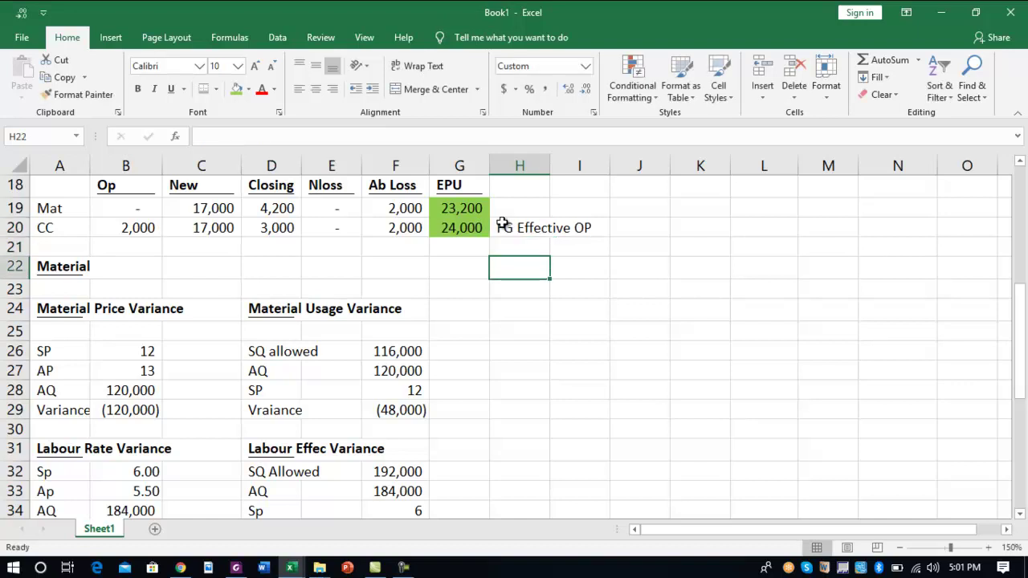
{"action": "key", "text": "Left"}
{"action": "key", "text": "Left"}
{"action": "key", "text": "Down"}
{"action": "key", "text": "Down"}
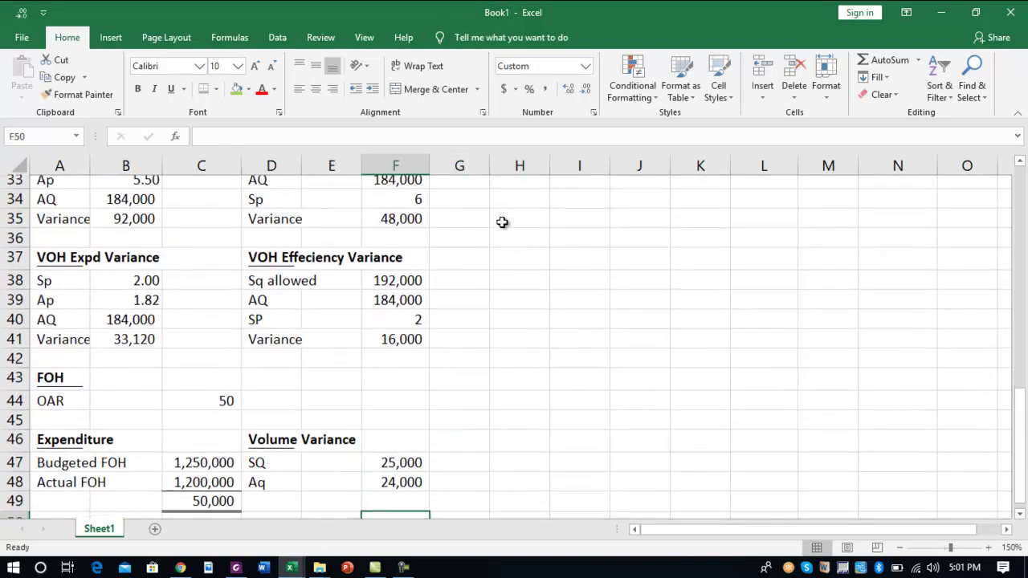
{"action": "key", "text": "Left"}
{"action": "key", "text": "Left"}
{"action": "key", "text": "Left"}
{"action": "key", "text": "Right"}
{"action": "type", "text": "SQ"}
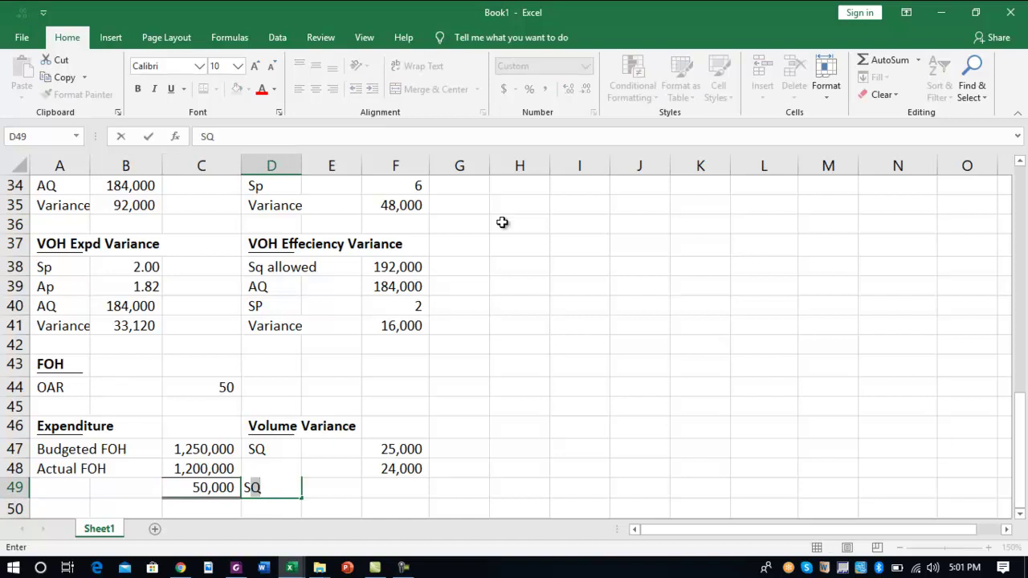
{"action": "key", "text": "BackSpace"}
{"action": "key", "text": "BackSpace"}
{"action": "type", "text": "Aq"}
{"action": "key", "text": "BackSpace"}
{"action": "key", "text": "BackSpace"}
{"action": "type", "text": "O"}
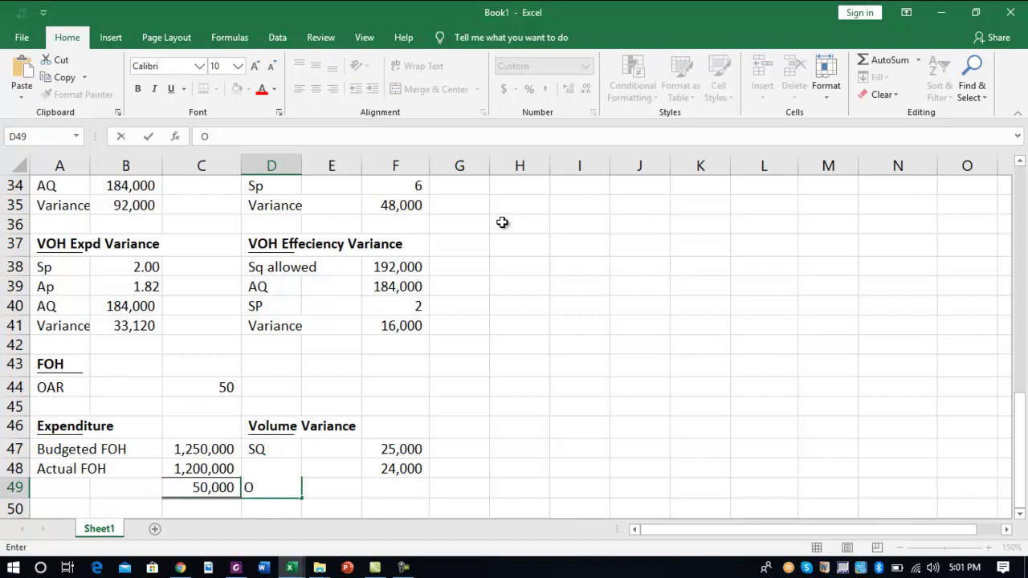
{"action": "type", "text": "AR"}
Link F49 to the fixed overhead absorption rate in C44
{"action": "key", "text": "Tab"}
{"action": "key", "text": "Tab"}
{"action": "type", "text": "+"}
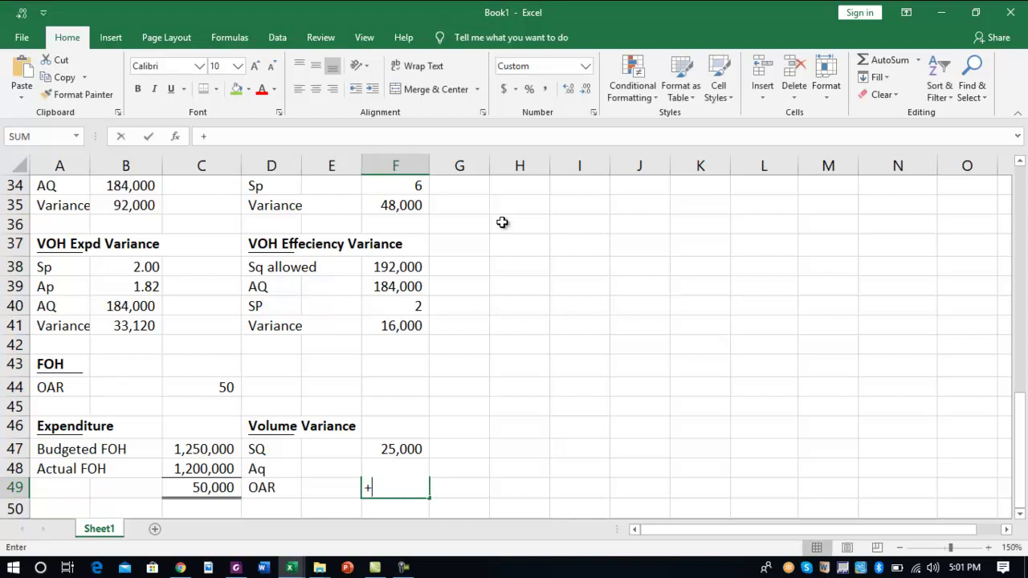
{"action": "key", "text": "Up"}
{"action": "key", "text": "Up"}
{"action": "key", "text": "Up"}
{"action": "key", "text": "Up"}
{"action": "key", "text": "Left"}
{"action": "key", "text": "Left"}
{"action": "key", "text": "Left"}
{"action": "key", "text": "Return"}
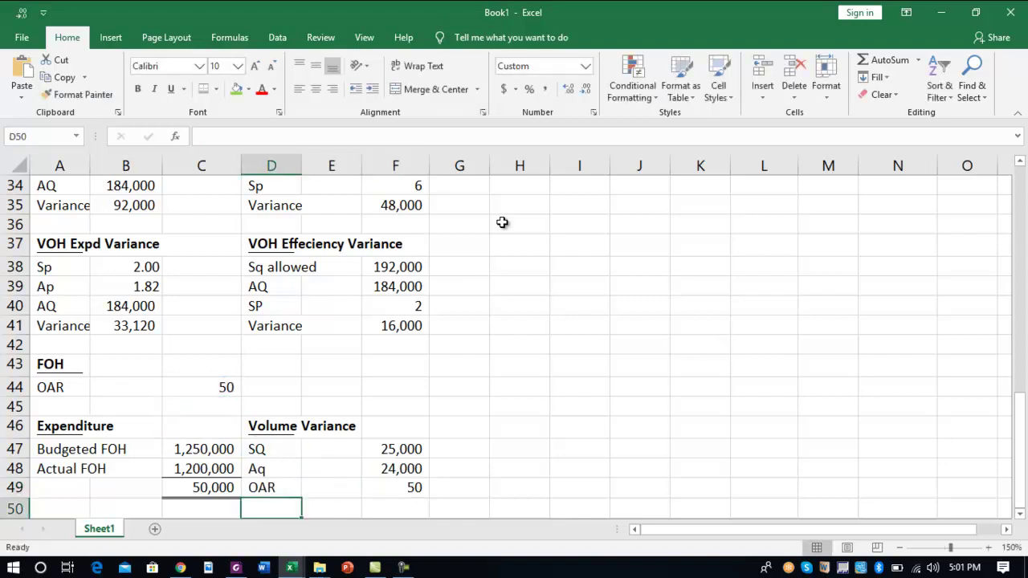
Label D50 Variance and calculate the volume variance in F50 as (F47-F48)*F49*-1
{"action": "type", "text": "Variance"}
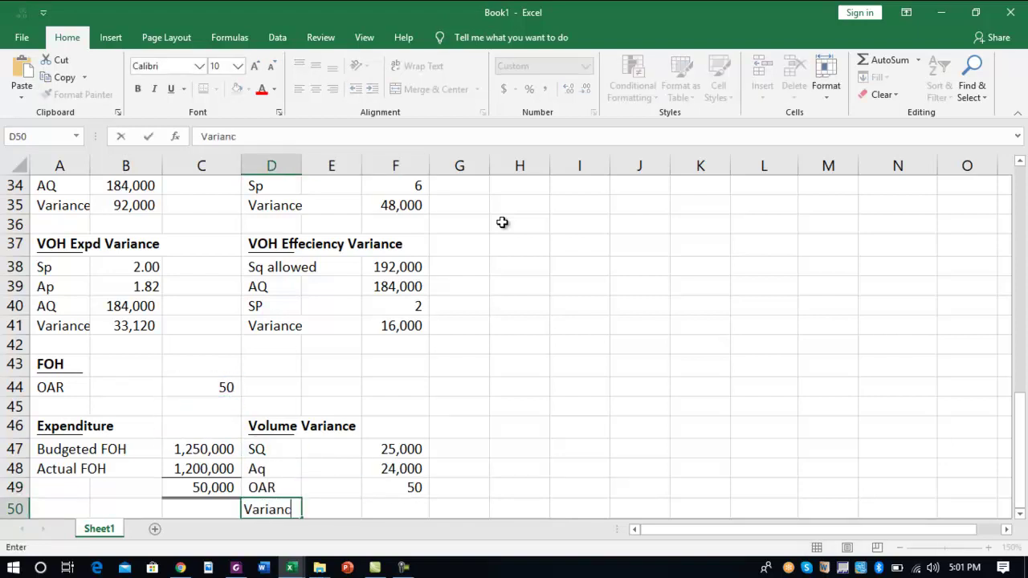
{"action": "key", "text": "Tab"}
{"action": "key", "text": "Tab"}
{"action": "type", "text": "+("}
{"action": "key", "text": "Up"}
{"action": "key", "text": "Up"}
{"action": "key", "text": "Up"}
{"action": "key", "text": "Down"}
{"action": "key", "text": "Up"}
{"action": "type", "text": "-"}
{"action": "key", "text": "Up"}
{"action": "key", "text": "Up"}
{"action": "type", "text": ")*"}
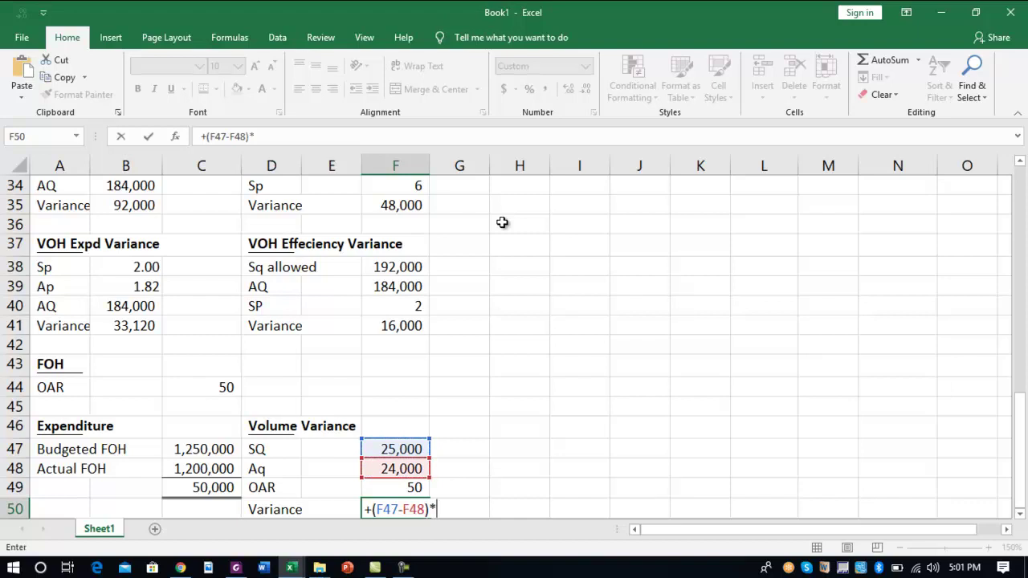
{"action": "key", "text": "Up"}
{"action": "type", "text": "*-1"}
{"action": "key", "text": "Return"}
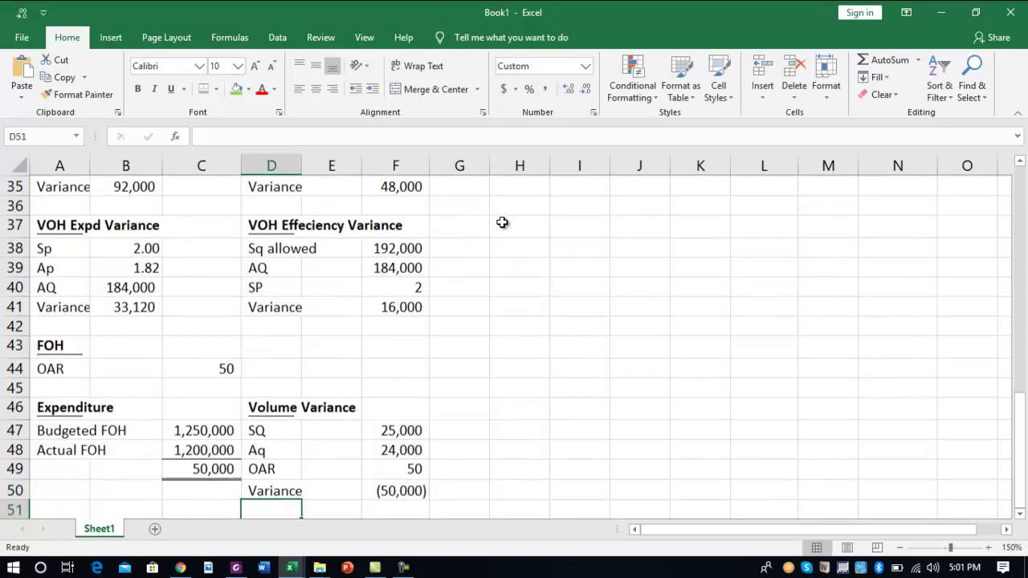
Review the volume variance entries alongside the fixed overhead expenditure figures
{"action": "key", "text": "Up"}
{"action": "key", "text": "Up"}
{"action": "key", "text": "Up"}
{"action": "key", "text": "Up"}
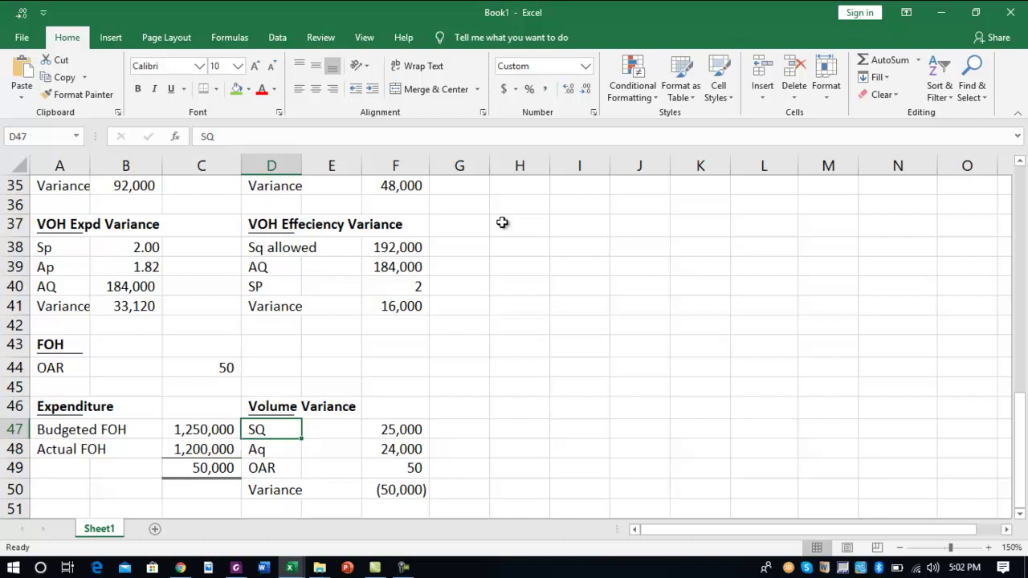
{"action": "key", "text": "Down"}
{"action": "key", "text": "Left"}
{"action": "key", "text": "Left"}
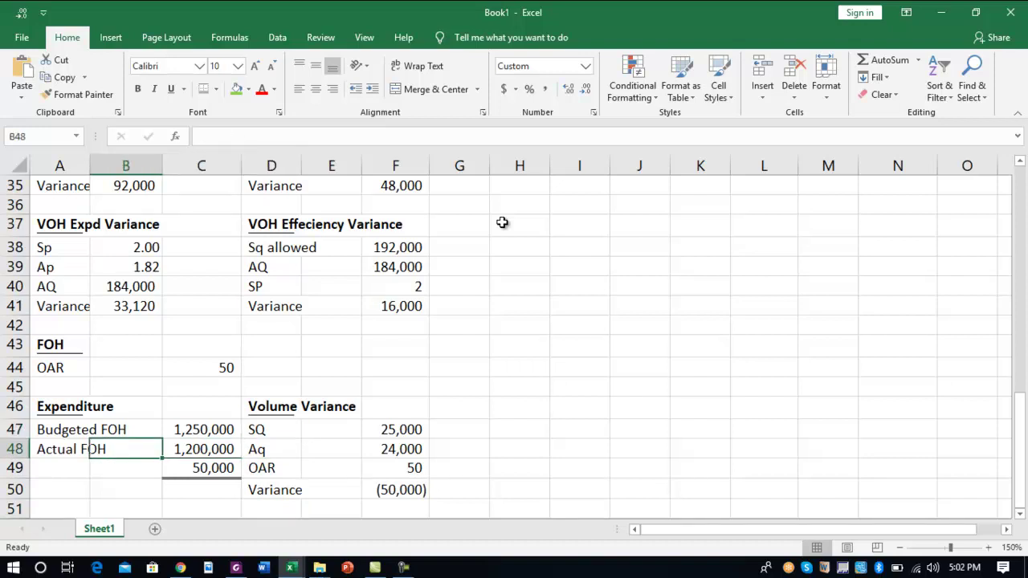
{"action": "key", "text": "Right"}
{"action": "key", "text": "Up"}
{"action": "key", "text": "Right"}
Go back over the worksheet to the question data, examining the WIP units, losses and completion percentages
{"action": "key", "text": "Up"}
{"action": "key", "text": "Up"}
{"action": "key", "text": "Up"}
{"action": "key", "text": "Up"}
{"action": "key", "text": "Up"}
{"action": "key", "text": "Up"}
{"action": "key", "text": "Up"}
{"action": "key", "text": "Up"}
{"action": "key", "text": "Up"}
{"action": "key", "text": "Up"}
{"action": "key", "text": "Up"}
{"action": "key", "text": "Up"}
{"action": "key", "text": "Up"}
{"action": "key", "text": "Up"}
{"action": "key", "text": "Up"}
{"action": "key", "text": "Up"}
{"action": "key", "text": "Up"}
{"action": "key", "text": "Up"}
{"action": "key", "text": "Up"}
{"action": "key", "text": "Up"}
{"action": "key", "text": "Up"}
{"action": "key", "text": "Up"}
{"action": "key", "text": "Up"}
{"action": "key", "text": "Up"}
{"action": "key", "text": "Up"}
{"action": "key", "text": "Up"}
{"action": "key", "text": "Up"}
{"action": "key", "text": "Up"}
{"action": "key", "text": "Up"}
{"action": "key", "text": "Up"}
{"action": "key", "text": "Up"}
{"action": "key", "text": "Up"}
{"action": "key", "text": "Up"}
{"action": "key", "text": "Up"}
{"action": "key", "text": "Up"}
{"action": "key", "text": "Up"}
{"action": "key", "text": "Up"}
{"action": "key", "text": "Up"}
{"action": "key", "text": "Up"}
{"action": "key", "text": "Down"}
{"action": "key", "text": "Down"}
{"action": "key", "text": "Down"}
{"action": "key", "text": "Down"}
{"action": "key", "text": "Down"}
{"action": "key", "text": "Down"}
{"action": "key", "text": "Down"}
{"action": "key", "text": "Down"}
{"action": "key", "text": "Down"}
{"action": "key", "text": "Down"}
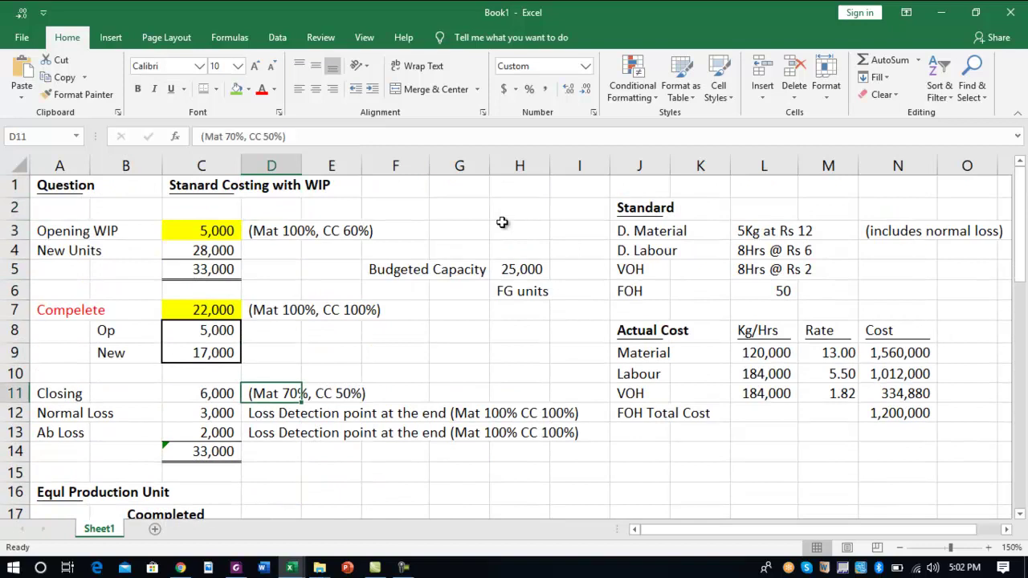
Examine the standard material quantity and price in L3 of the question data
{"action": "key", "text": "Up"}
{"action": "key", "text": "Right"}
{"action": "key", "text": "Up"}
{"action": "key", "text": "Right"}
{"action": "key", "text": "Up"}
{"action": "key", "text": "Right"}
{"action": "key", "text": "Up"}
{"action": "key", "text": "Right"}
{"action": "key", "text": "Up"}
{"action": "key", "text": "Right"}
{"action": "key", "text": "Up"}
{"action": "key", "text": "Right"}
{"action": "key", "text": "Up"}
{"action": "key", "text": "Right"}
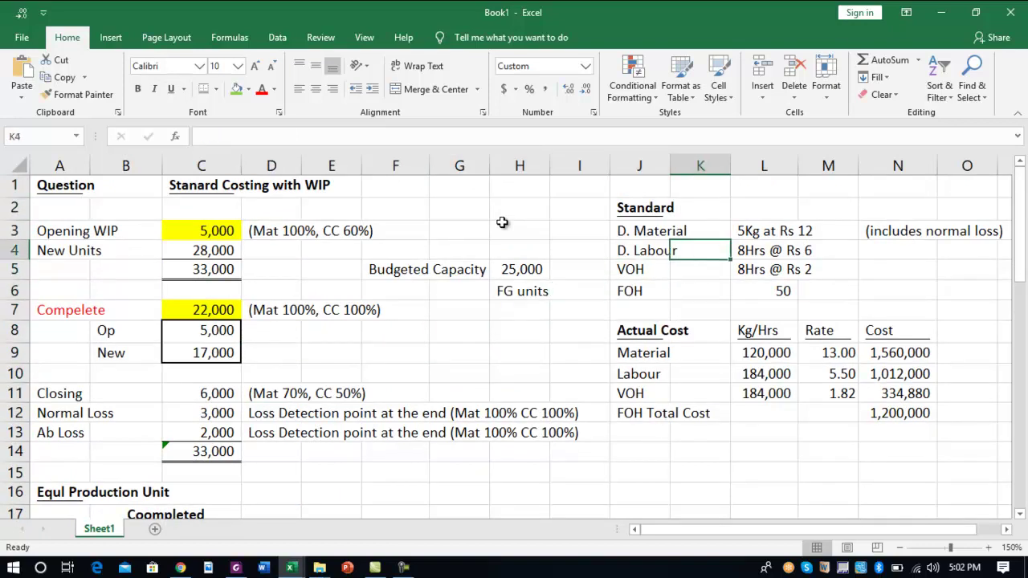
{"action": "key", "text": "Right"}
{"action": "key", "text": "Up"}
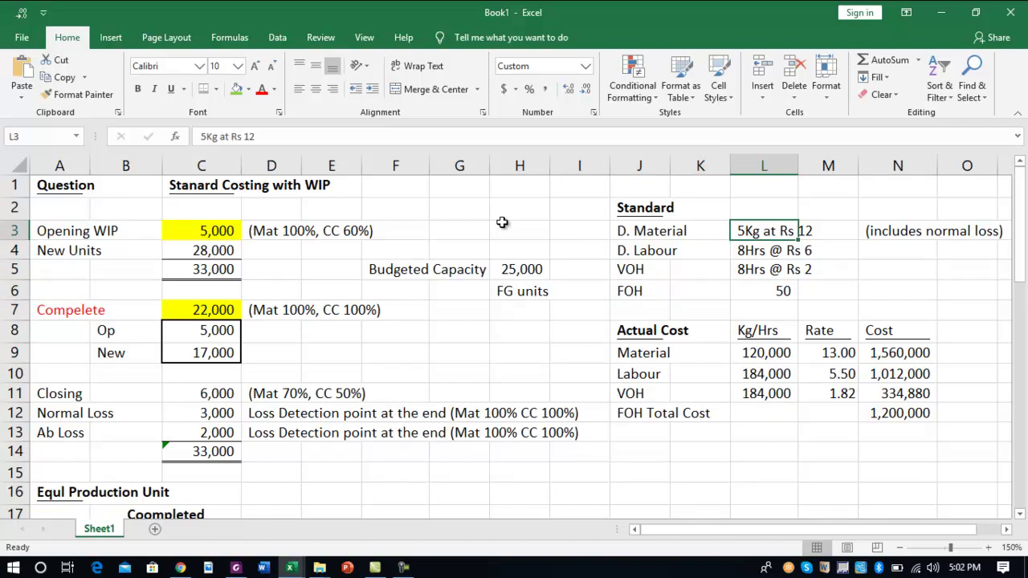
Go down to the equivalent production unit table and check the material normal loss entry in E19
{"action": "key", "text": "Down"}
{"action": "key", "text": "Down"}
{"action": "key", "text": "Down"}
{"action": "key", "text": "Down"}
{"action": "key", "text": "Down"}
{"action": "key", "text": "Down"}
{"action": "key", "text": "Down"}
{"action": "key", "text": "Down"}
{"action": "key", "text": "Down"}
{"action": "key", "text": "Down"}
{"action": "key", "text": "Down"}
{"action": "key", "text": "Down"}
{"action": "key", "text": "Down"}
{"action": "key", "text": "Down"}
{"action": "key", "text": "Down"}
{"action": "key", "text": "Down"}
{"action": "key", "text": "Down"}
{"action": "key", "text": "Down"}
{"action": "key", "text": "Down"}
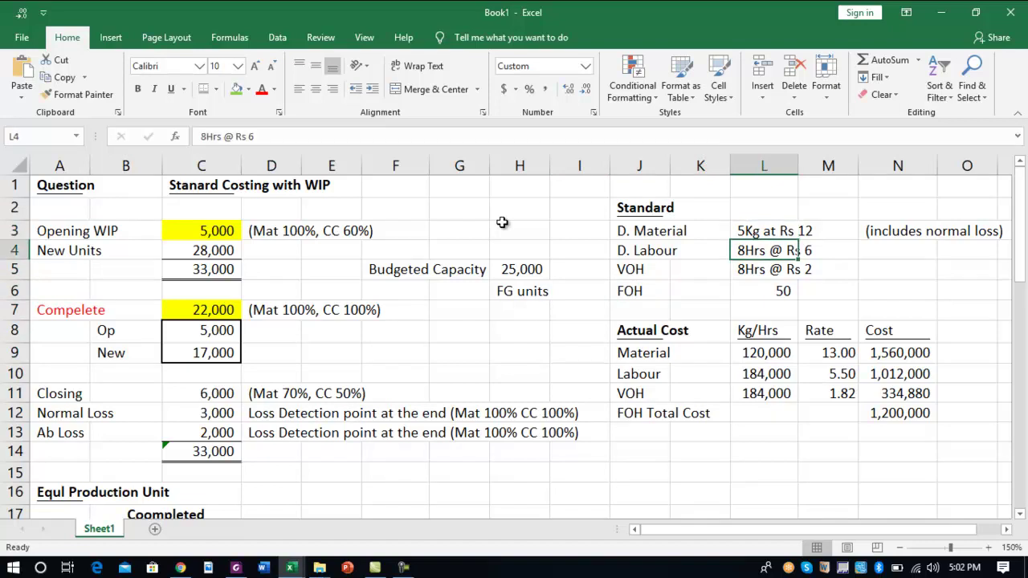
{"action": "key", "text": "Left"}
{"action": "key", "text": "Left"}
{"action": "key", "text": "Up"}
{"action": "key", "text": "Up"}
{"action": "key", "text": "Left"}
{"action": "key", "text": "Left"}
{"action": "key", "text": "Up"}
{"action": "key", "text": "Left"}
{"action": "key", "text": "Left"}
{"action": "key", "text": "Left"}
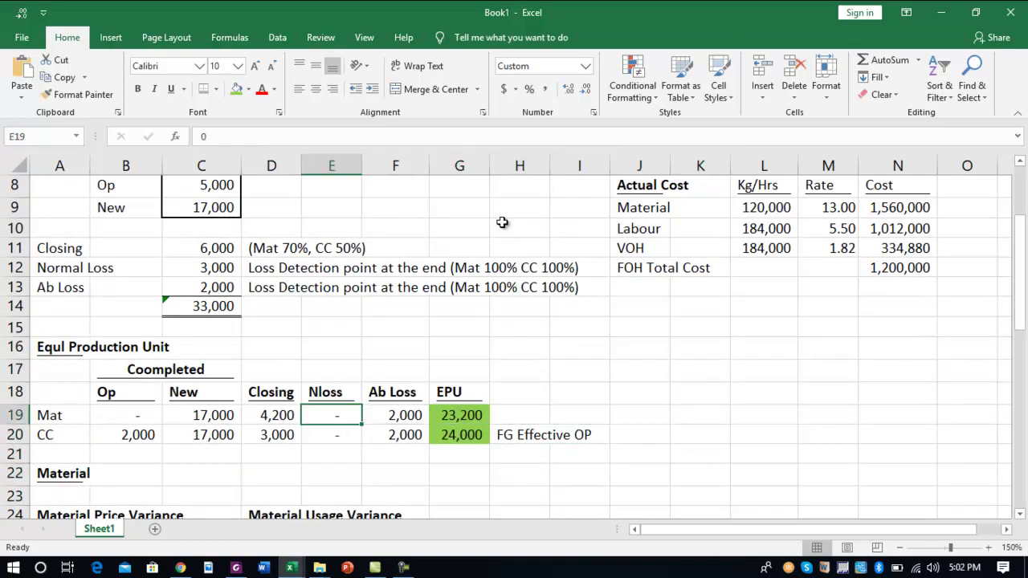
Review the material usage variance figures from the standard quantity allowed down to the variance in F29
{"action": "key", "text": "Right"}
{"action": "key", "text": "Down"}
{"action": "key", "text": "Down"}
{"action": "key", "text": "Down"}
{"action": "key", "text": "Down"}
{"action": "key", "text": "Down"}
{"action": "key", "text": "Down"}
{"action": "key", "text": "Down"}
{"action": "key", "text": "Down"}
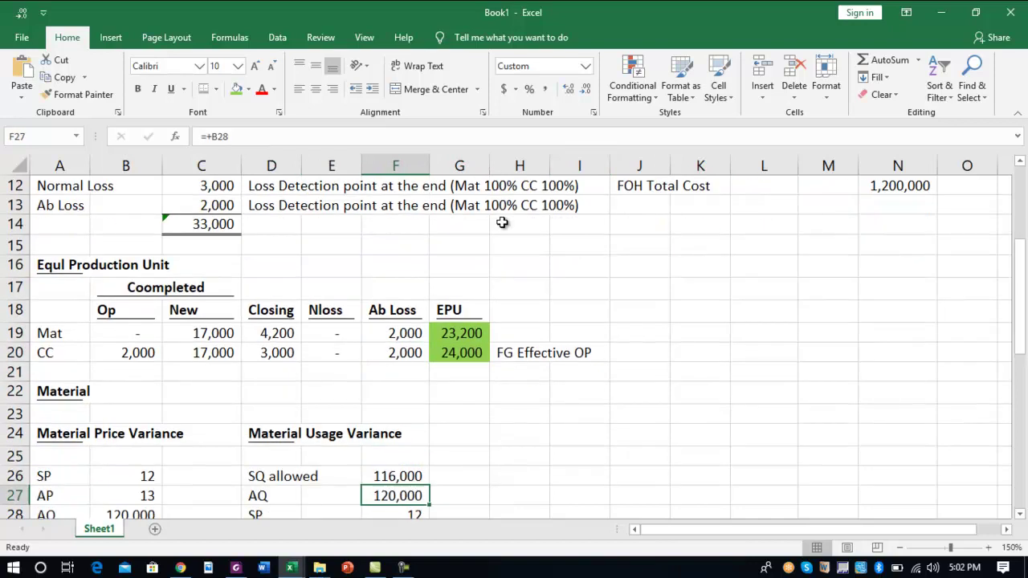
{"action": "key", "text": "Left"}
{"action": "key", "text": "Down"}
{"action": "key", "text": "Down"}
{"action": "key", "text": "Up"}
{"action": "key", "text": "Down"}
{"action": "key", "text": "Right"}
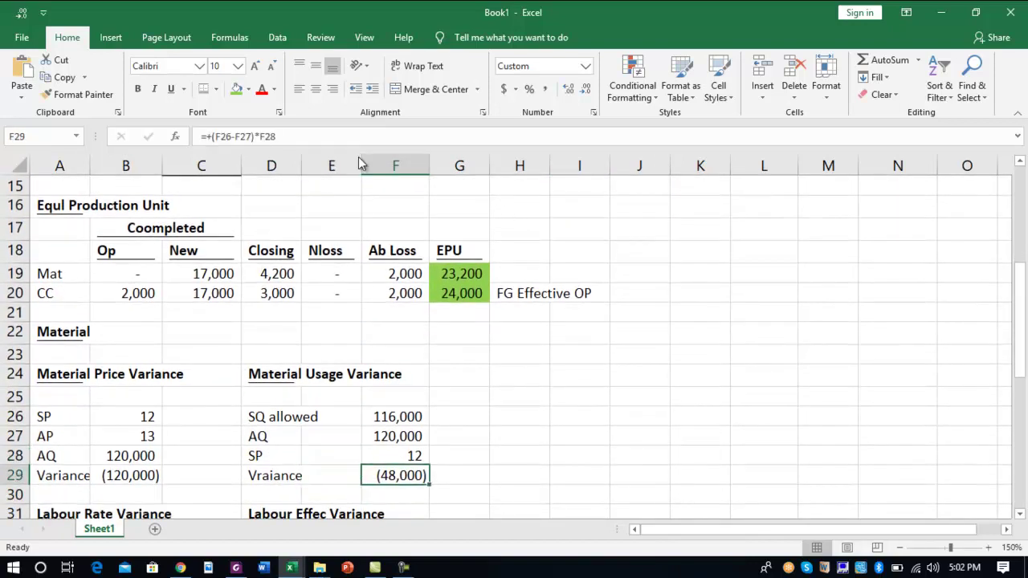
Compare the material normal loss entry in E19 with the formula for standard quantity allowed in F26
{"action": "left_click", "coordinate": [342, 275]}
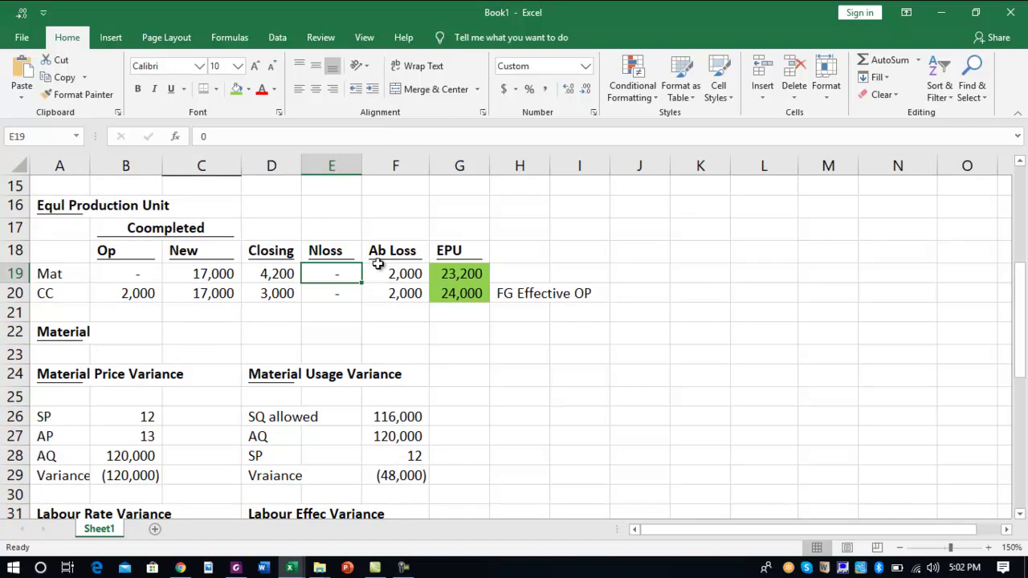
{"action": "left_click", "coordinate": [393, 425]}
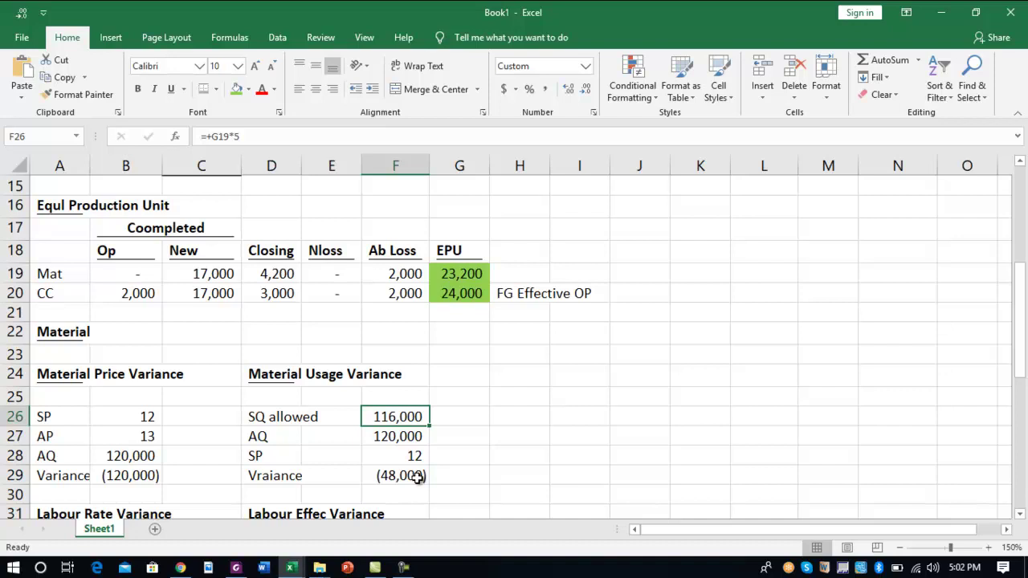
{"action": "double_click", "coordinate": [395, 421]}
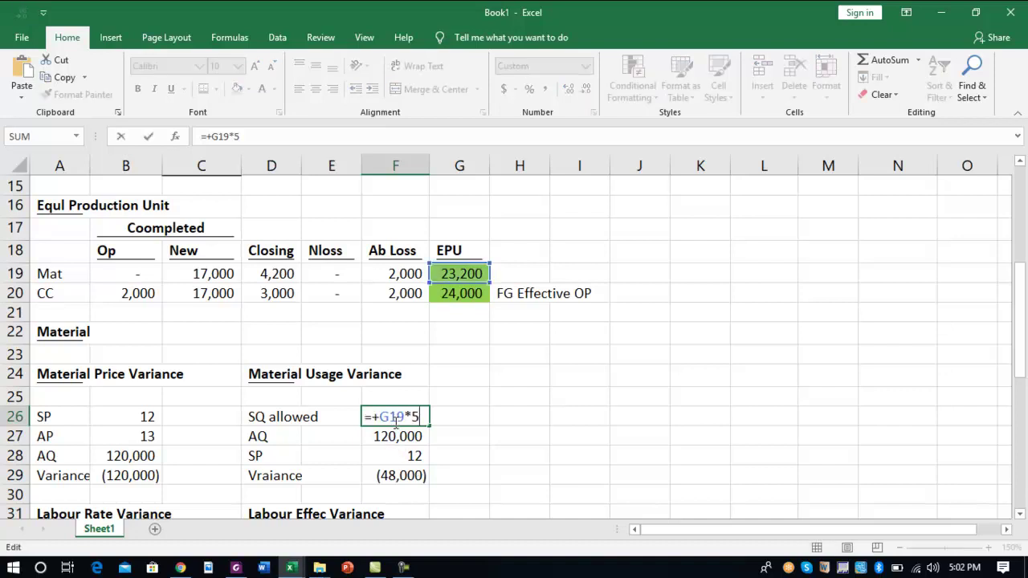
{"action": "left_click_drag", "start_coordinate": [419, 420], "coordinate": [404, 419]}
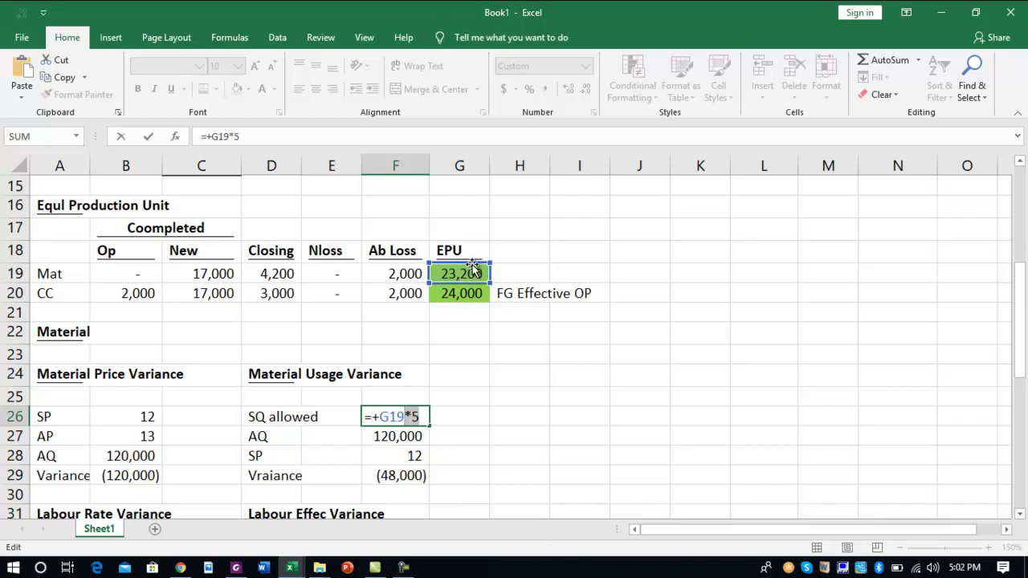
{"action": "key", "text": "Escape"}
Try a normal loss of 3000 for material in E19 and set the cell back to 0
{"action": "left_click", "coordinate": [338, 279]}
{"action": "type", "text": "3000"}
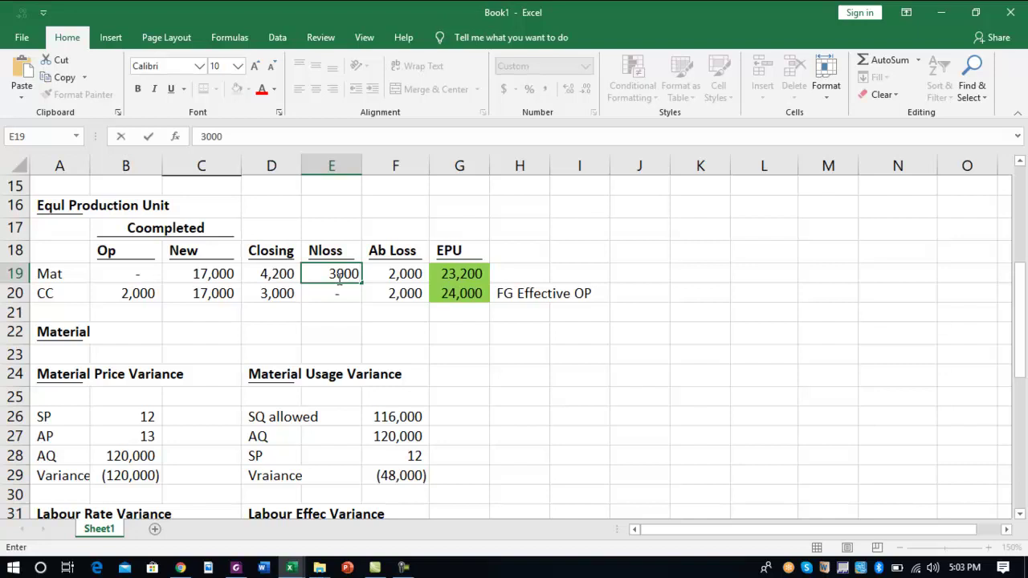
{"action": "key", "text": "Return"}
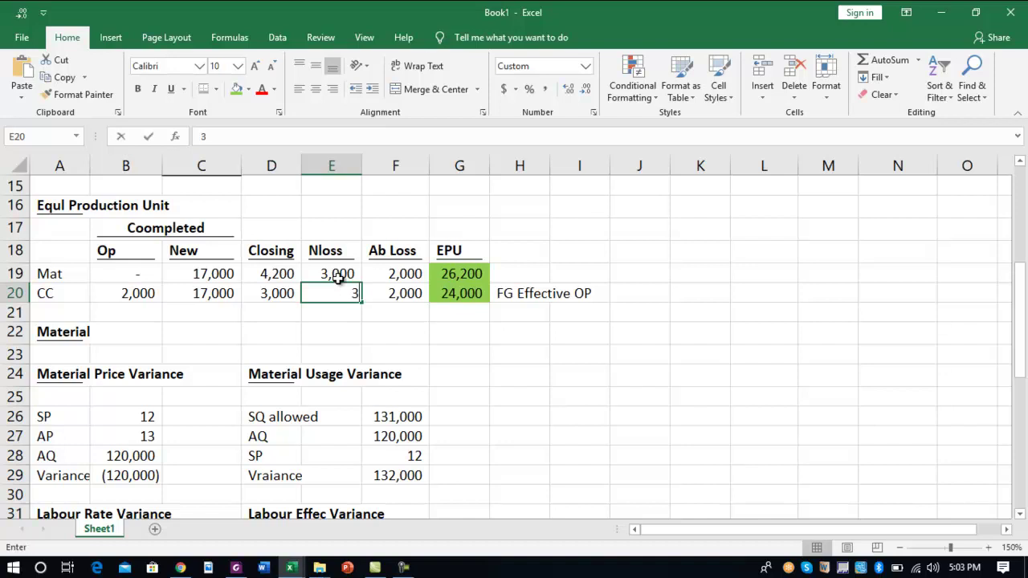
{"action": "type", "text": "300"}
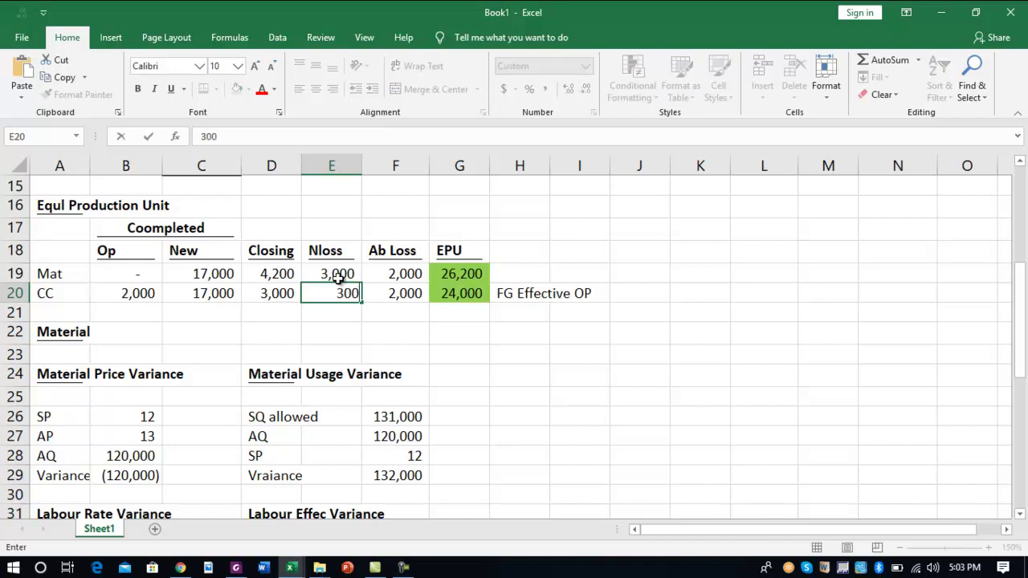
{"action": "key", "text": "Escape"}
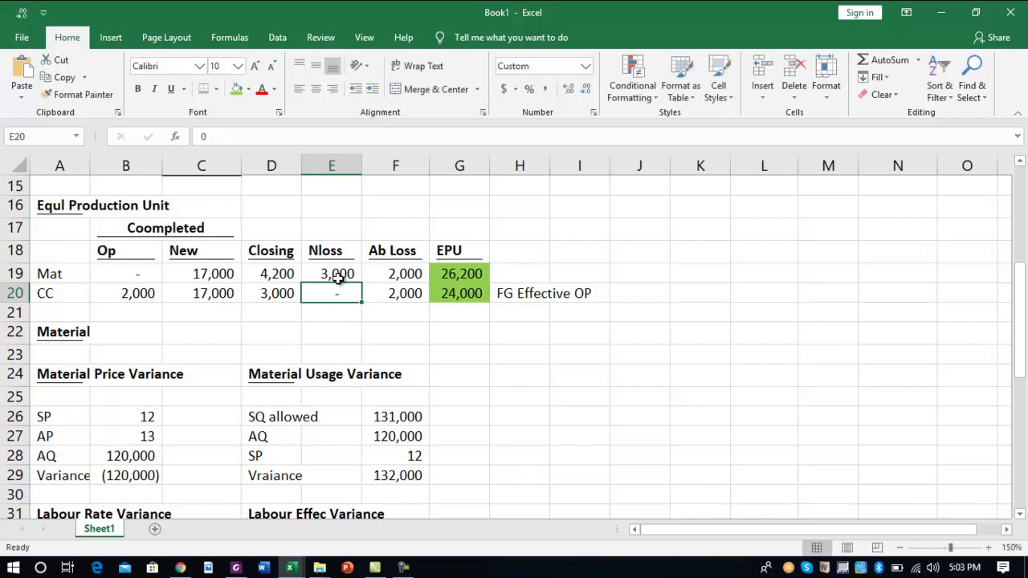
{"action": "left_click", "coordinate": [338, 277]}
{"action": "type", "text": "0"}
{"action": "key", "text": "ctrl+Return"}
Go back to the standard cost data and check the D. Material row with its normal loss note
{"action": "key", "text": "Up"}
{"action": "key", "text": "Down"}
{"action": "key", "text": "Up"}
{"action": "key", "text": "Up"}
{"action": "key", "text": "Up"}
{"action": "key", "text": "Up"}
{"action": "key", "text": "Up"}
{"action": "key", "text": "Up"}
{"action": "key", "text": "Up"}
{"action": "key", "text": "Up"}
{"action": "key", "text": "Up"}
{"action": "key", "text": "Up"}
{"action": "key", "text": "Up"}
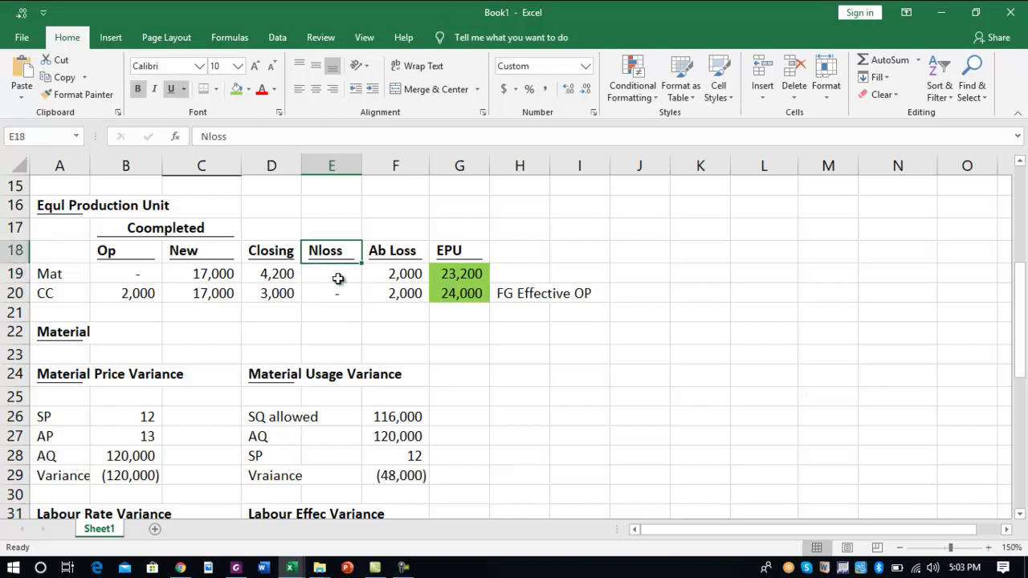
{"action": "key", "text": "Up"}
{"action": "key", "text": "Up"}
{"action": "key", "text": "Up"}
{"action": "key", "text": "Up"}
{"action": "key", "text": "Up"}
{"action": "key", "text": "Right"}
{"action": "key", "text": "Right"}
{"action": "key", "text": "Right"}
{"action": "key", "text": "Right"}
{"action": "key", "text": "Right"}
{"action": "key", "text": "Right"}
{"action": "key", "text": "Right"}
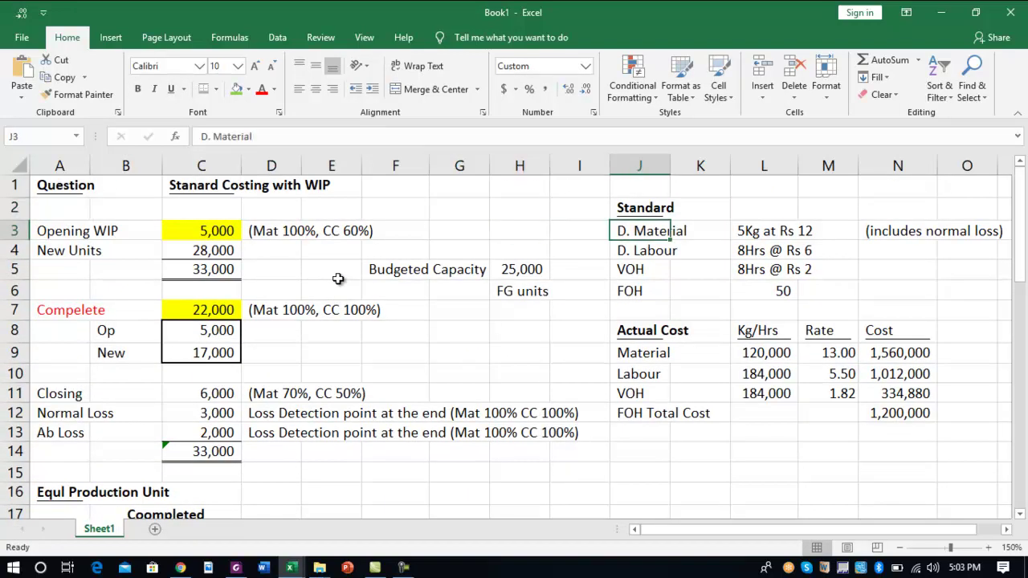
Return to the equivalent production unit table and examine the material EPU total in G19
{"action": "key", "text": "Down"}
{"action": "key", "text": "Down"}
{"action": "key", "text": "Down"}
{"action": "key", "text": "Down"}
{"action": "key", "text": "Down"}
{"action": "key", "text": "Down"}
{"action": "key", "text": "Down"}
{"action": "key", "text": "Down"}
{"action": "key", "text": "Down"}
{"action": "key", "text": "Down"}
{"action": "key", "text": "Down"}
{"action": "key", "text": "Down"}
{"action": "key", "text": "Down"}
{"action": "key", "text": "Down"}
{"action": "key", "text": "Down"}
{"action": "key", "text": "Down"}
{"action": "key", "text": "Down"}
{"action": "key", "text": "Down"}
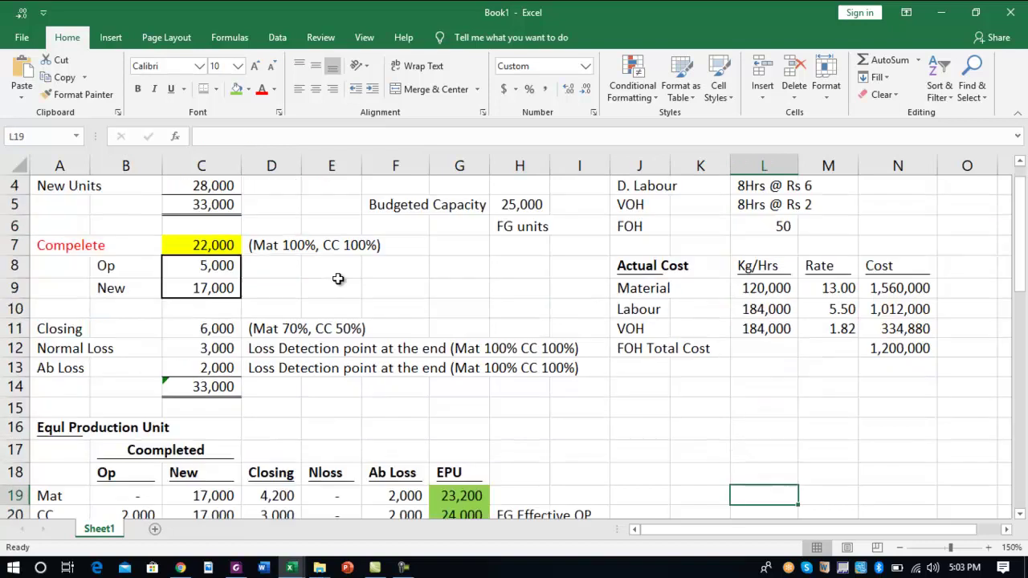
{"action": "key", "text": "Left"}
{"action": "key", "text": "Left"}
{"action": "key", "text": "Left"}
{"action": "key", "text": "Left"}
{"action": "key", "text": "Up"}
{"action": "key", "text": "Up"}
{"action": "key", "text": "Left"}
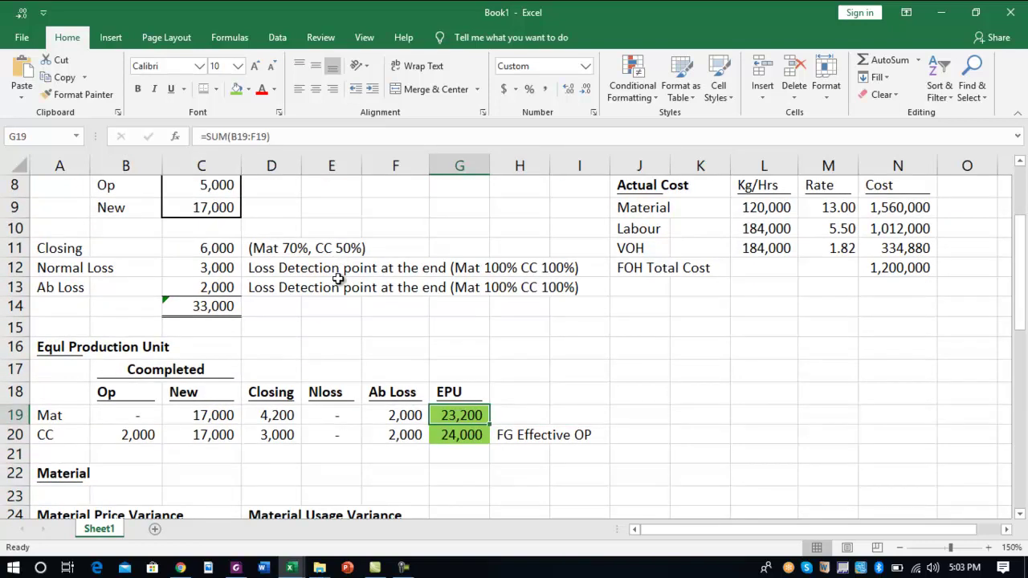
Work out 23200*5 in the blank cell J19, clear it, and return to the material EPU total in G19
{"action": "key", "text": "Right"}
{"action": "key", "text": "Right"}
{"action": "key", "text": "Right"}
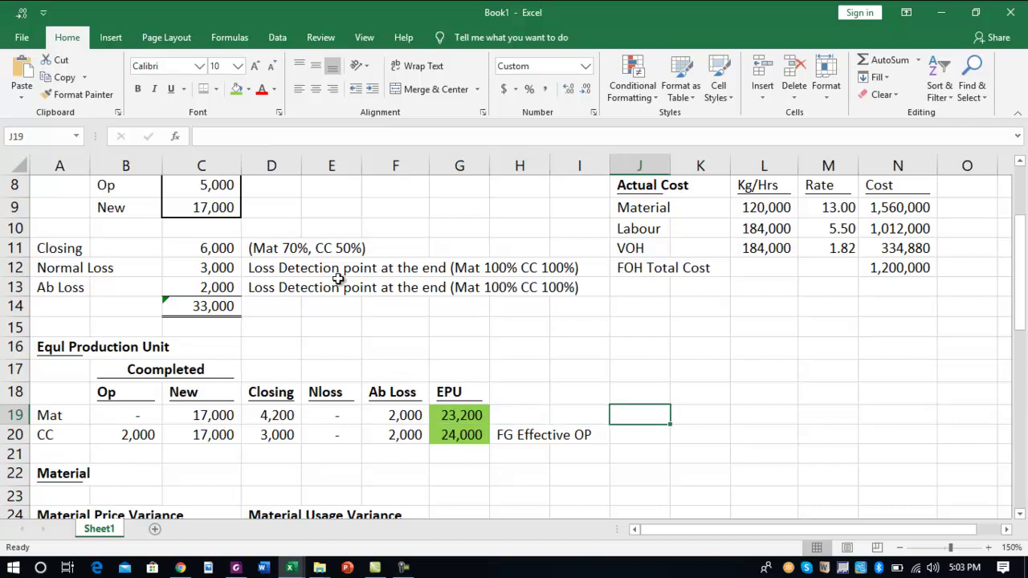
{"action": "type", "text": "+2300"}
{"action": "key", "text": "BackSpace"}
{"action": "key", "text": "BackSpace"}
{"action": "key", "text": "BackSpace"}
{"action": "type", "text": "3200*5"}
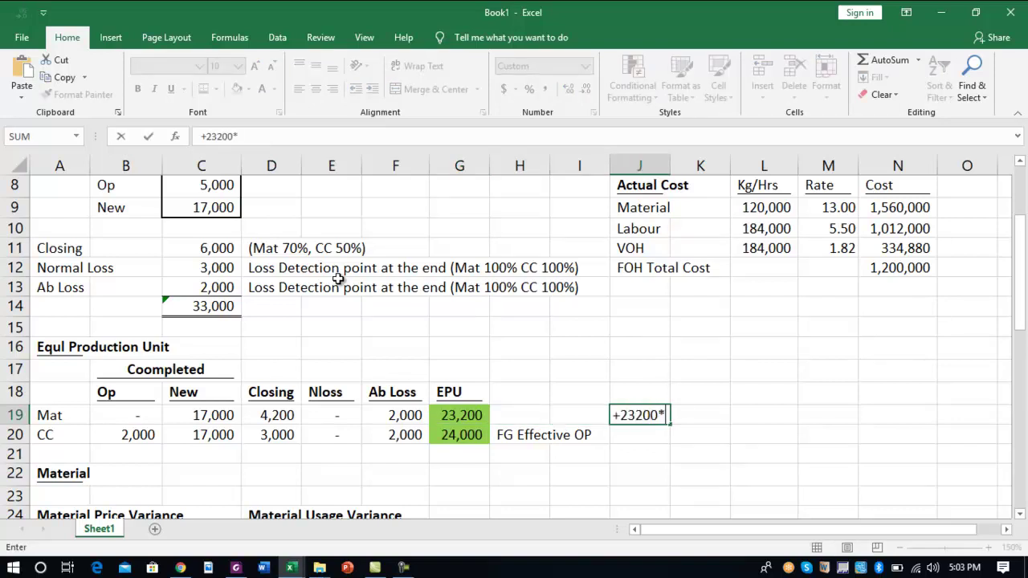
{"action": "key", "text": "BackSpace"}
{"action": "type", "text": "5"}
{"action": "key", "text": "Left"}
{"action": "key", "text": "Left"}
{"action": "key", "text": "Right"}
{"action": "key", "text": "Right"}
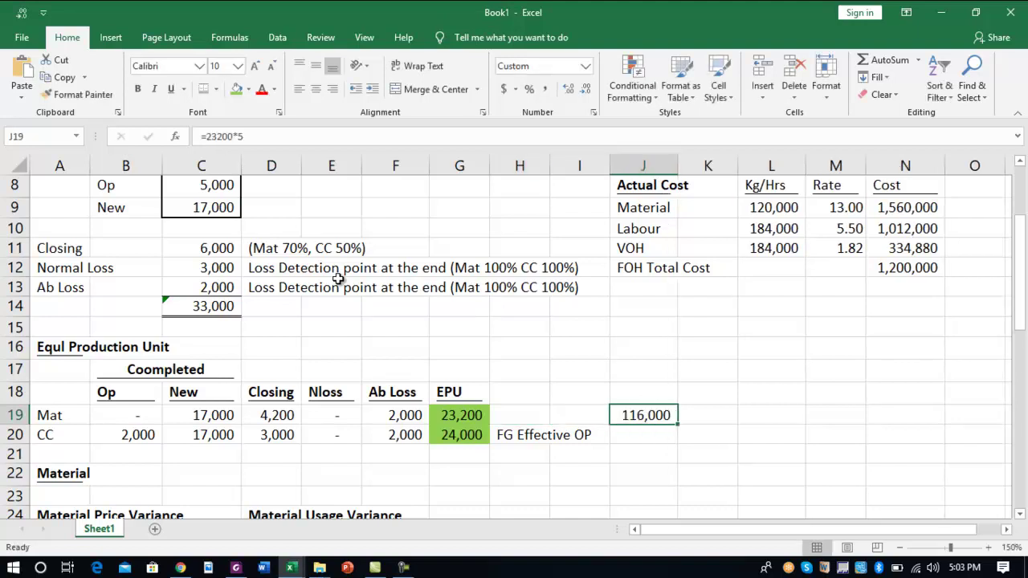
{"action": "key", "text": "Left"}
{"action": "key", "text": "Left"}
{"action": "key", "text": "Left"}
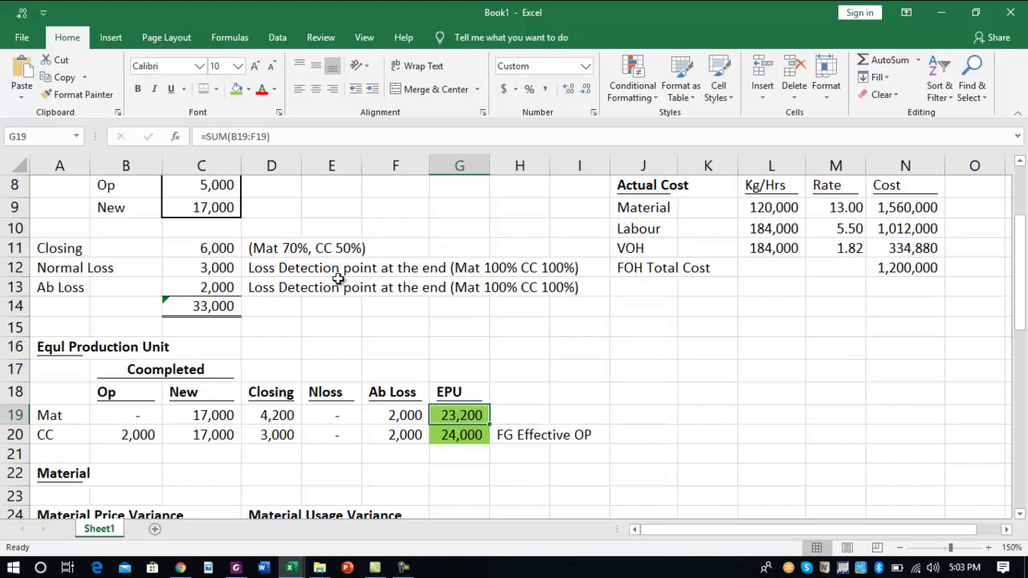
Review the material, labour and VOH variance calculations down to the OAR row of the FOH section
{"action": "key", "text": "Down"}
{"action": "key", "text": "Down"}
{"action": "key", "text": "Down"}
{"action": "key", "text": "Down"}
{"action": "key", "text": "Down"}
{"action": "key", "text": "Down"}
{"action": "key", "text": "Down"}
{"action": "key", "text": "Down"}
{"action": "key", "text": "Down"}
{"action": "key", "text": "Down"}
{"action": "key", "text": "Down"}
{"action": "key", "text": "Down"}
{"action": "key", "text": "Down"}
{"action": "key", "text": "Down"}
{"action": "key", "text": "Down"}
{"action": "key", "text": "Down"}
{"action": "key", "text": "Down"}
{"action": "key", "text": "Down"}
{"action": "key", "text": "Down"}
{"action": "key", "text": "Down"}
{"action": "key", "text": "Down"}
{"action": "key", "text": "Down"}
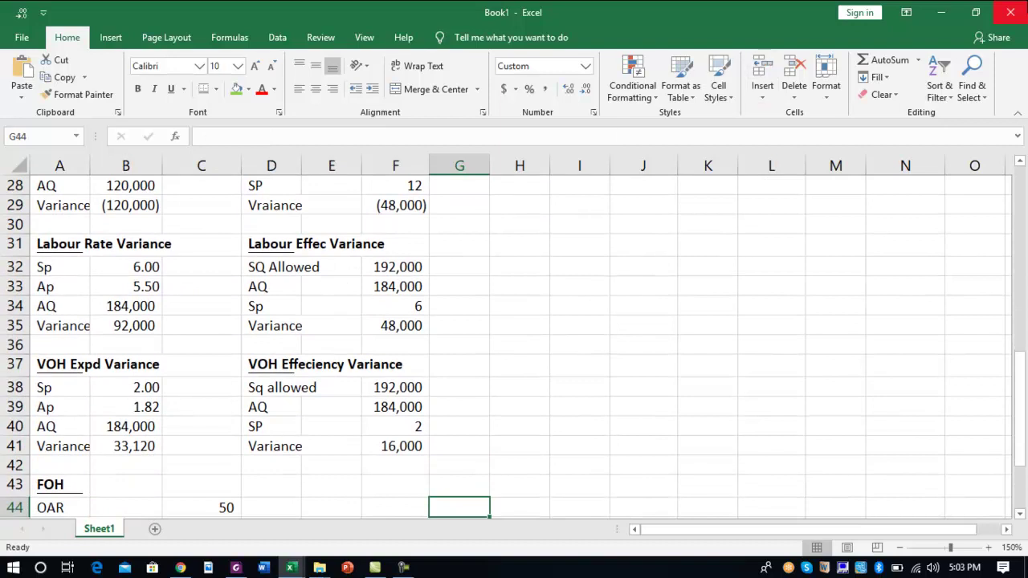
{"action": "left_click", "coordinate": [1010, 12]}
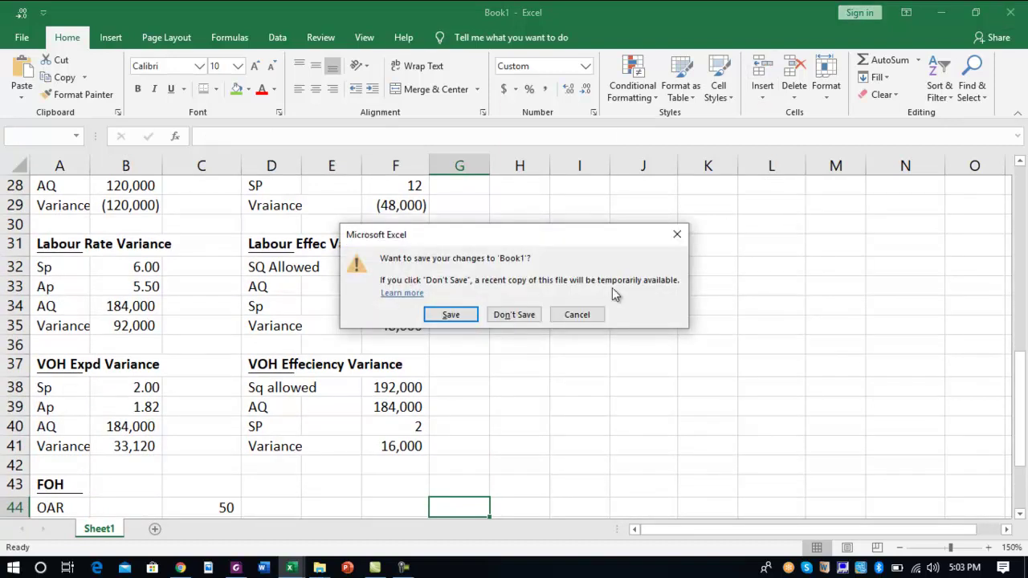
{"action": "left_click", "coordinate": [575, 313]}
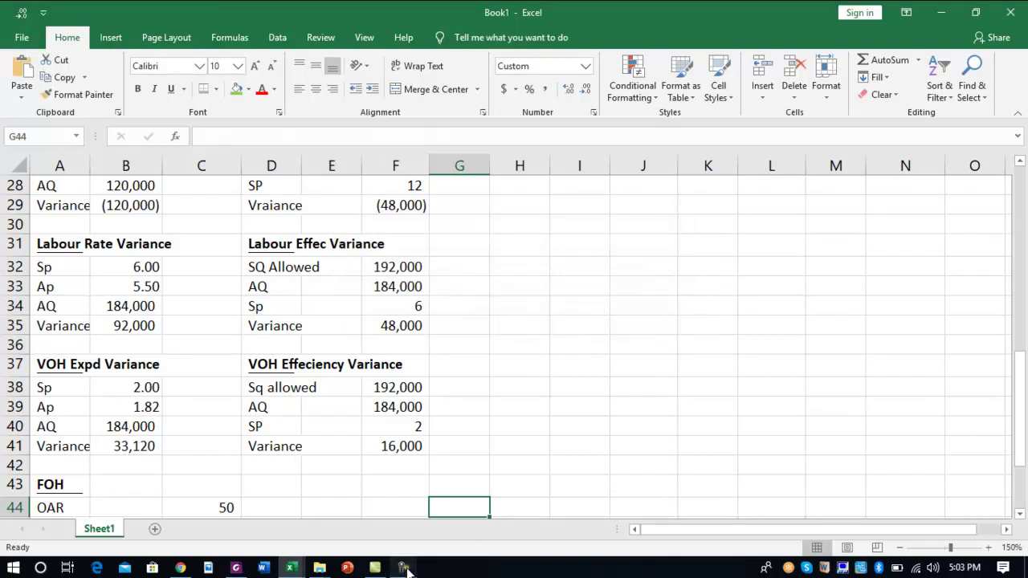